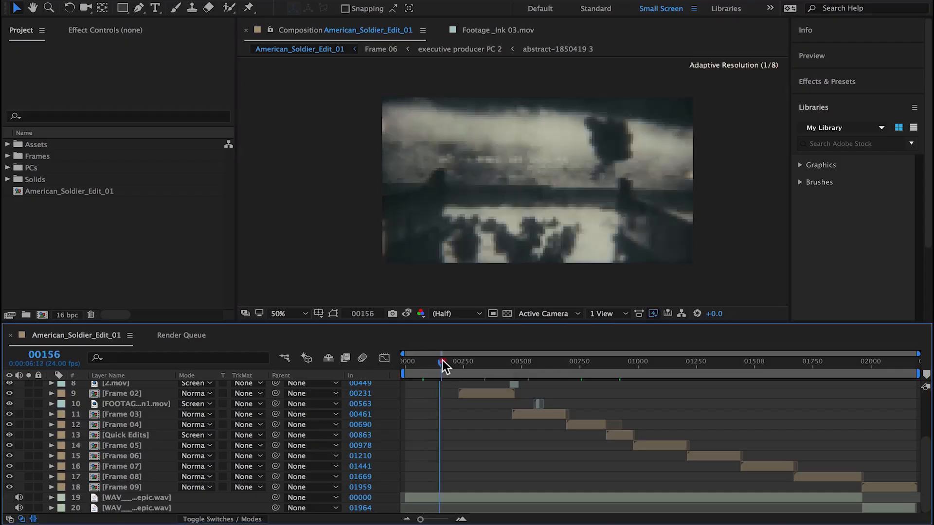
Compare frames 344, 528 and 753 of the main composition with the stored snapshot to check colour consistency.
{"action": "left_click", "coordinate": [407, 314]}
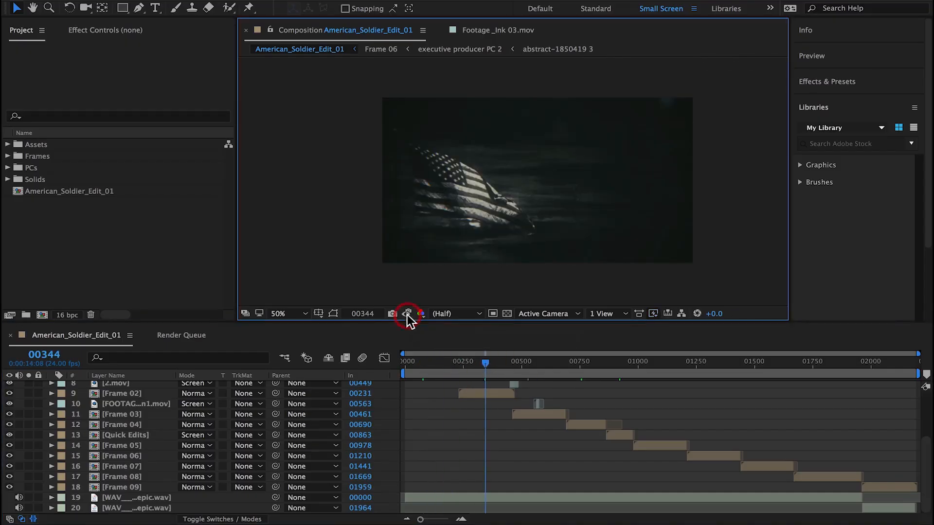
{"action": "left_click", "coordinate": [527, 367]}
{"action": "left_click", "coordinate": [406, 314]}
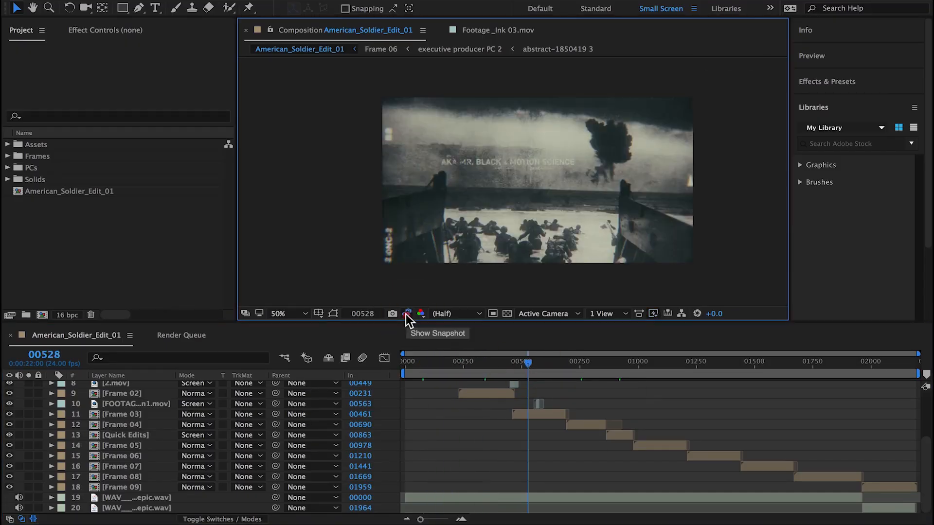
{"action": "left_click", "coordinate": [579, 364]}
{"action": "left_click", "coordinate": [407, 314]}
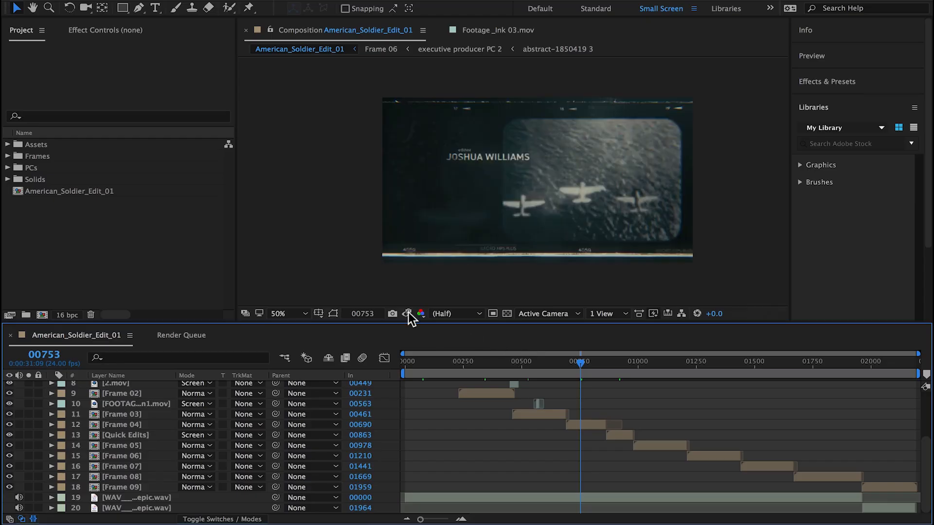
{"action": "left_click", "coordinate": [407, 314]}
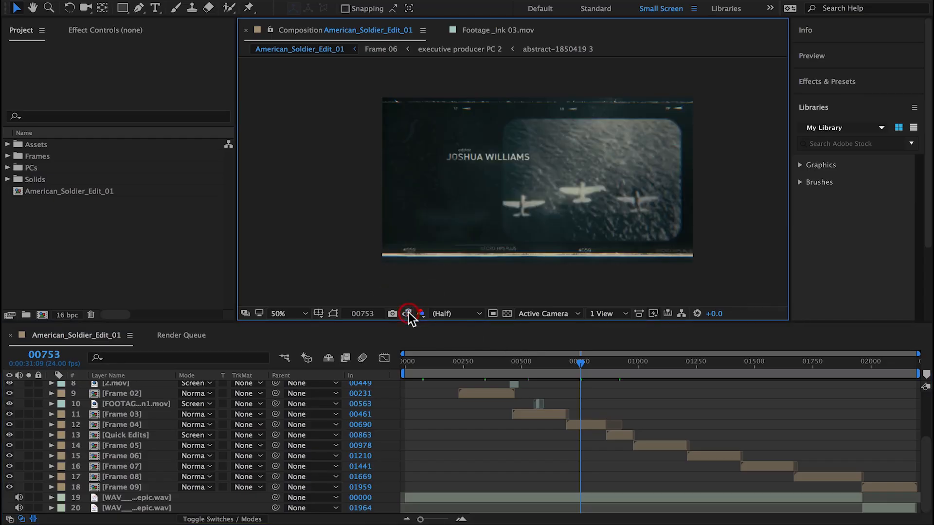
Inspect the opacity and Tritone effect settings of the Tritone layer inside the Frame 04 composition, returning to American_Soldier_Edit_01.
{"action": "double_click", "coordinate": [593, 425]}
{"action": "left_click", "coordinate": [137, 408]}
{"action": "key", "text": "t"}
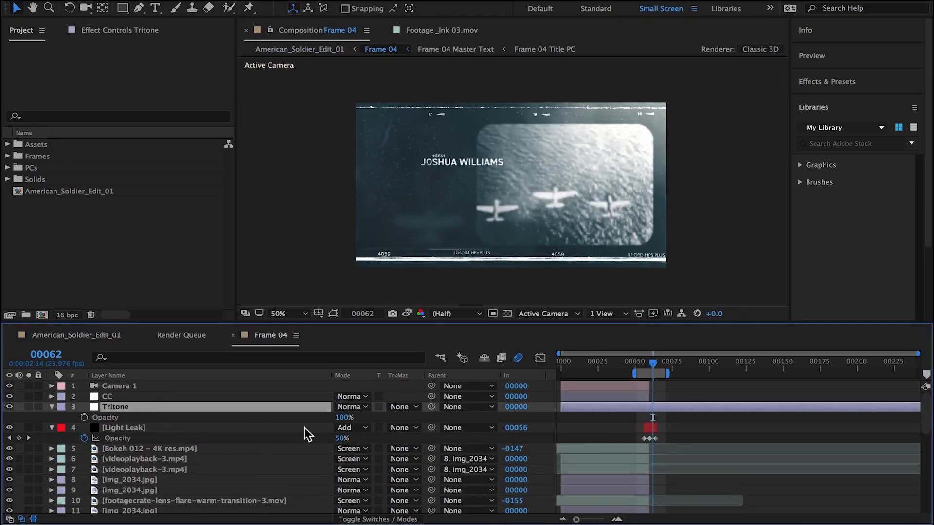
{"action": "left_click", "coordinate": [106, 34]}
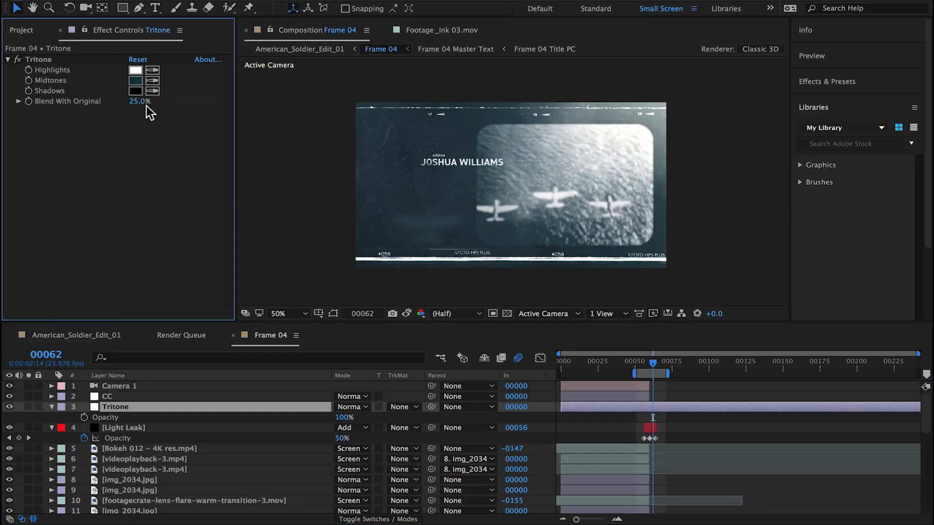
{"action": "left_click", "coordinate": [77, 335]}
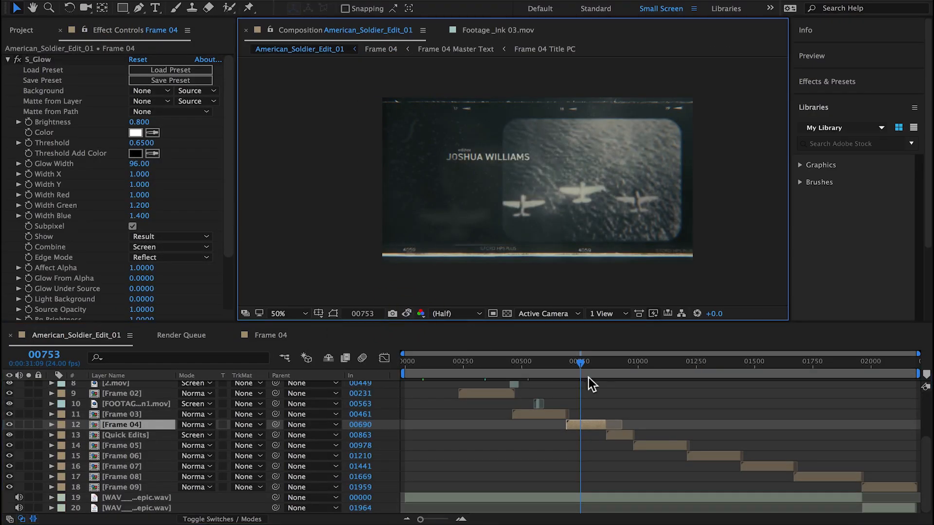
Hide the Levels layer in the Quick Edits composition and compare the tank shot at frame 911 with the stored snapshot.
{"action": "left_click", "coordinate": [616, 363]}
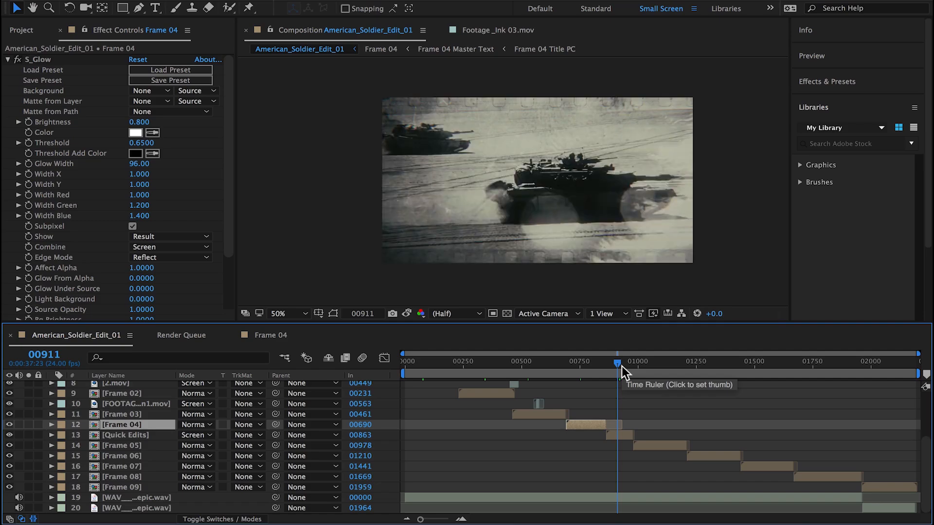
{"action": "left_click", "coordinate": [407, 314]}
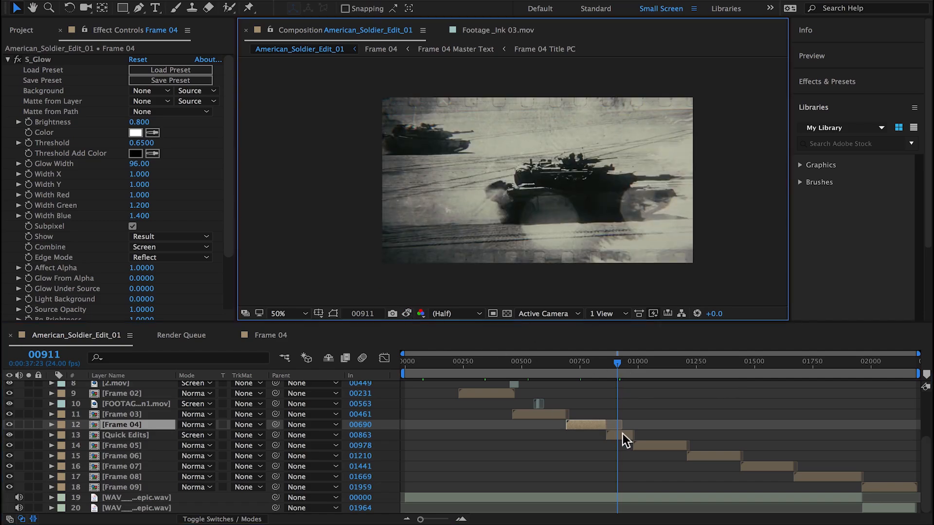
{"action": "left_click", "coordinate": [622, 434]}
{"action": "double_click", "coordinate": [622, 433]}
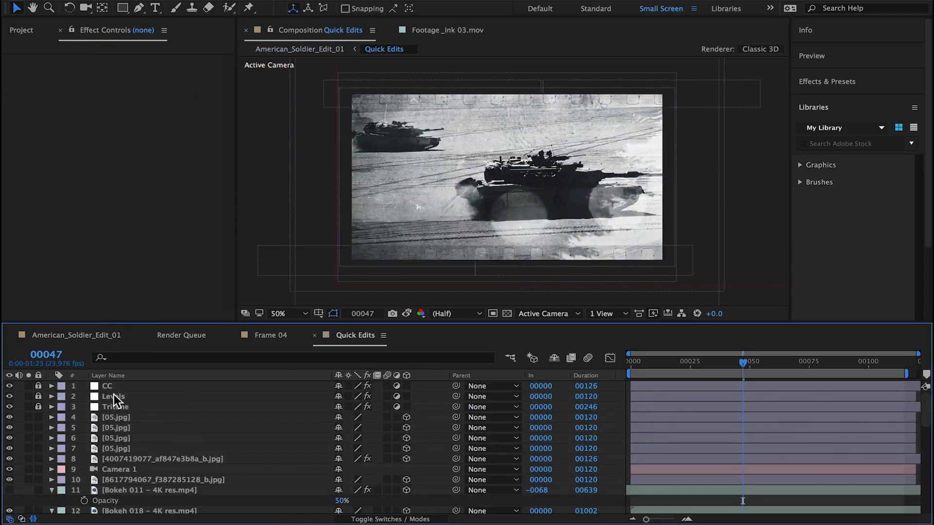
{"action": "left_click", "coordinate": [10, 396]}
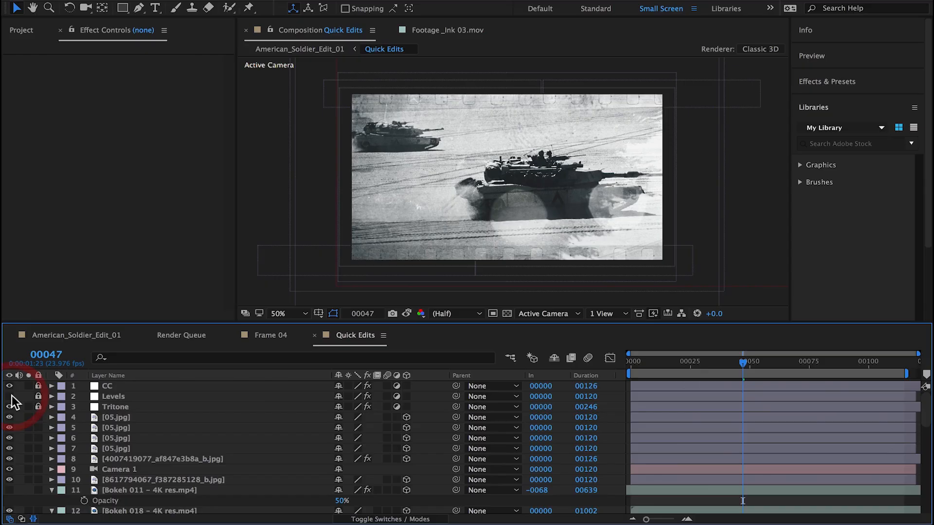
{"action": "left_click", "coordinate": [82, 334]}
{"action": "left_click", "coordinate": [406, 314]}
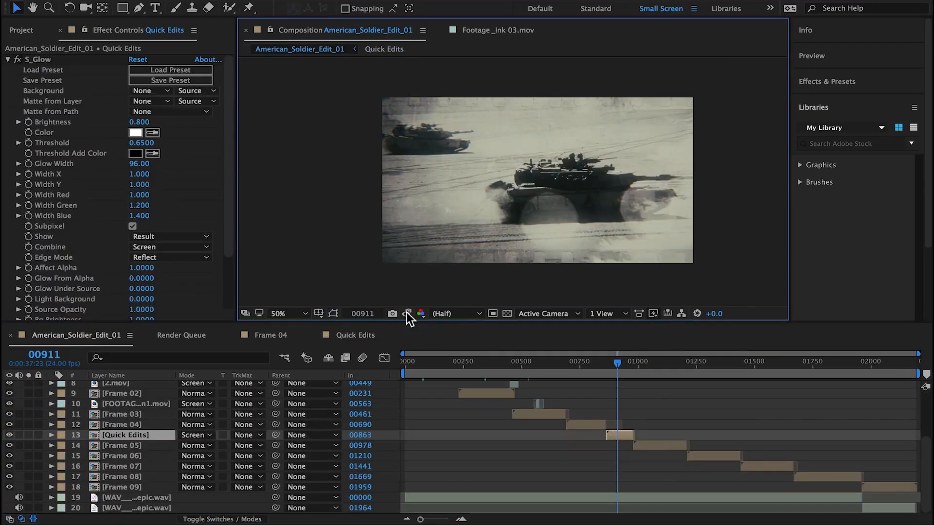
Compare the Frame 05 section at frames 1094 and 1144 with the stored snapshot, also checking frame 1353.
{"action": "left_click", "coordinate": [659, 362]}
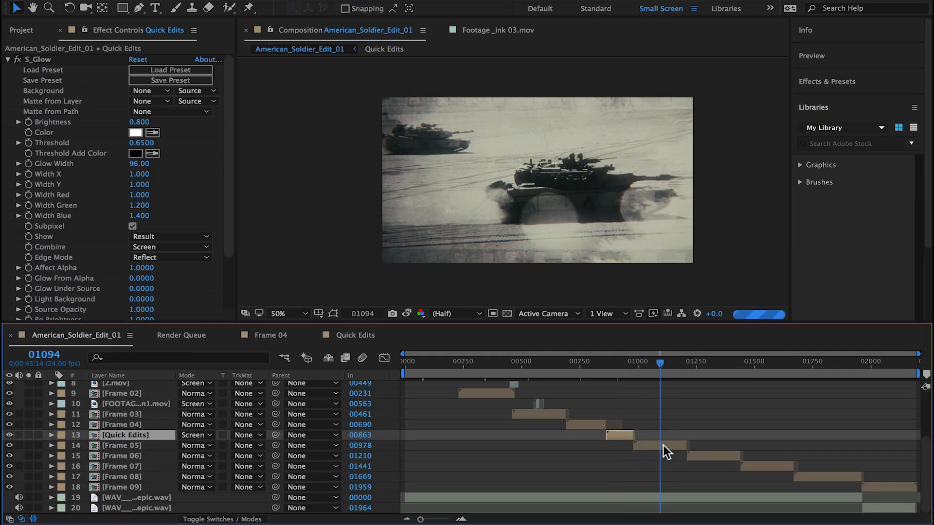
{"action": "left_click", "coordinate": [406, 313]}
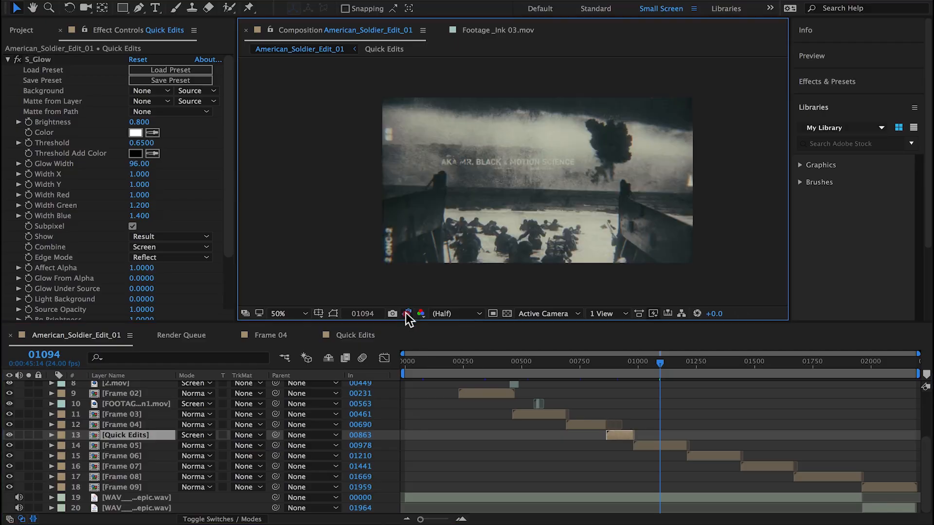
{"action": "left_click", "coordinate": [720, 363]}
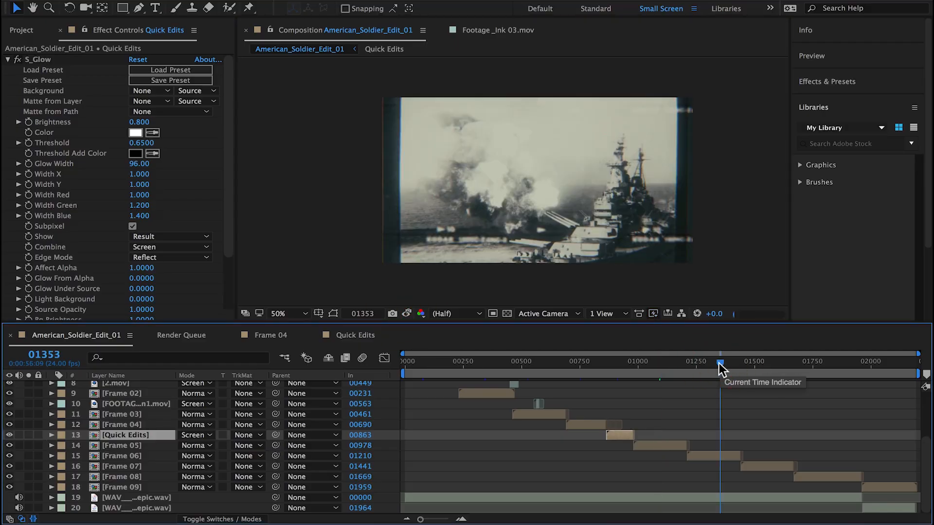
{"action": "left_click", "coordinate": [677, 363]}
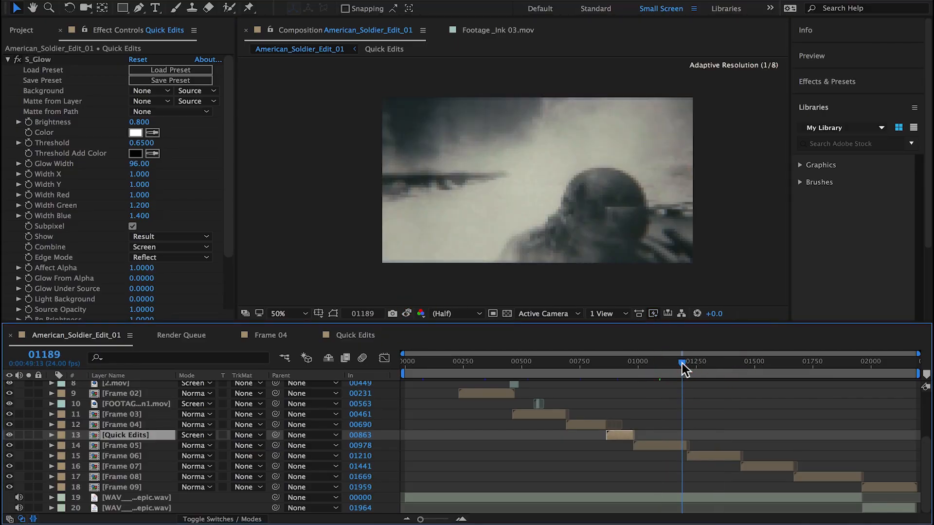
{"action": "left_click", "coordinate": [671, 363]}
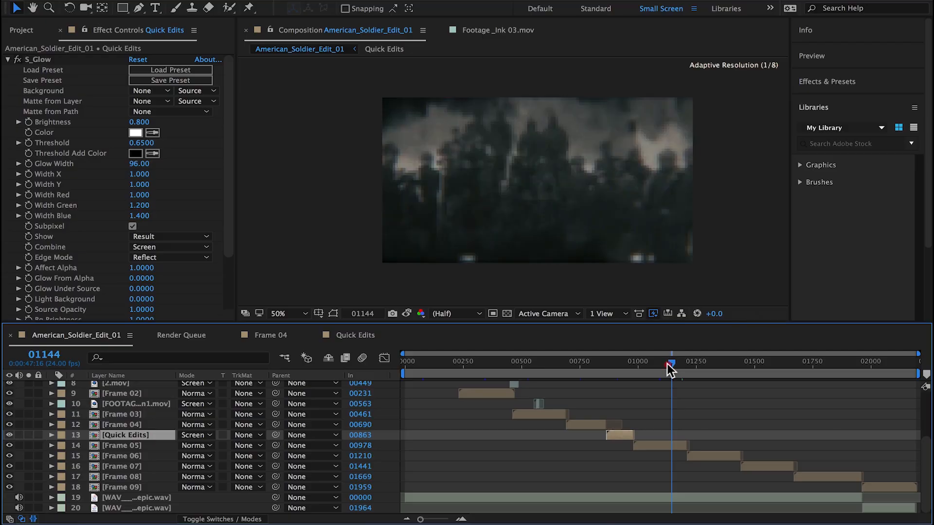
{"action": "left_click", "coordinate": [406, 313]}
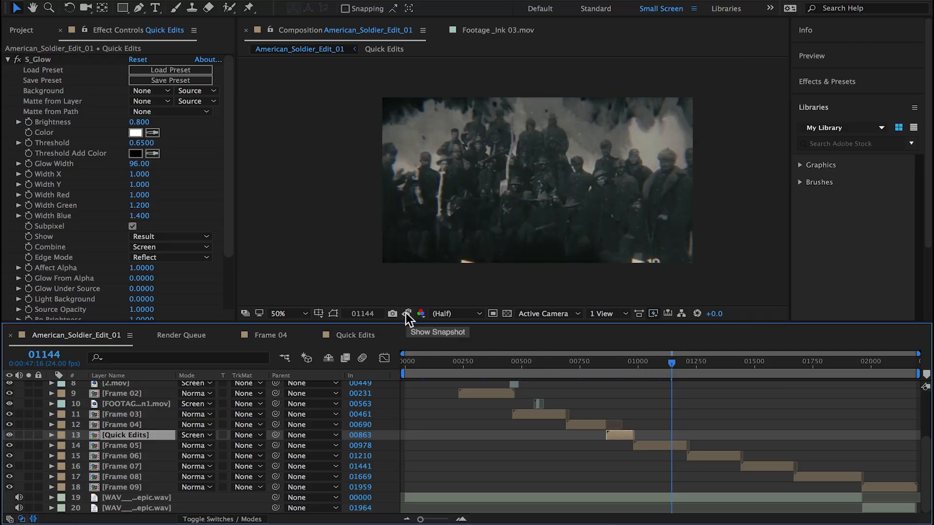
Compare the soldier shots at frames 1461 and 1522 with the stored snapshot, also checking frame 1305.
{"action": "left_click", "coordinate": [733, 363]}
{"action": "left_click_drag", "start_coordinate": [733, 363], "coordinate": [709, 367]}
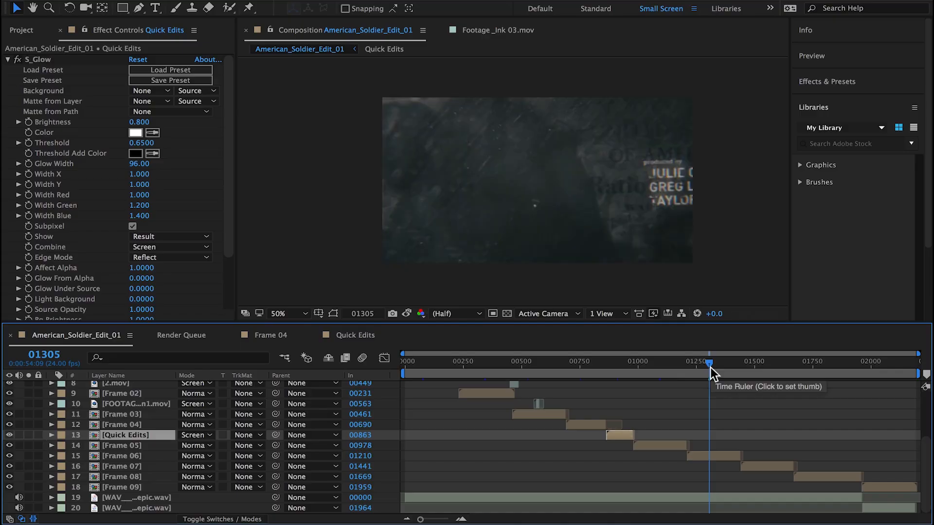
{"action": "left_click_drag", "start_coordinate": [710, 367], "coordinate": [745, 364]}
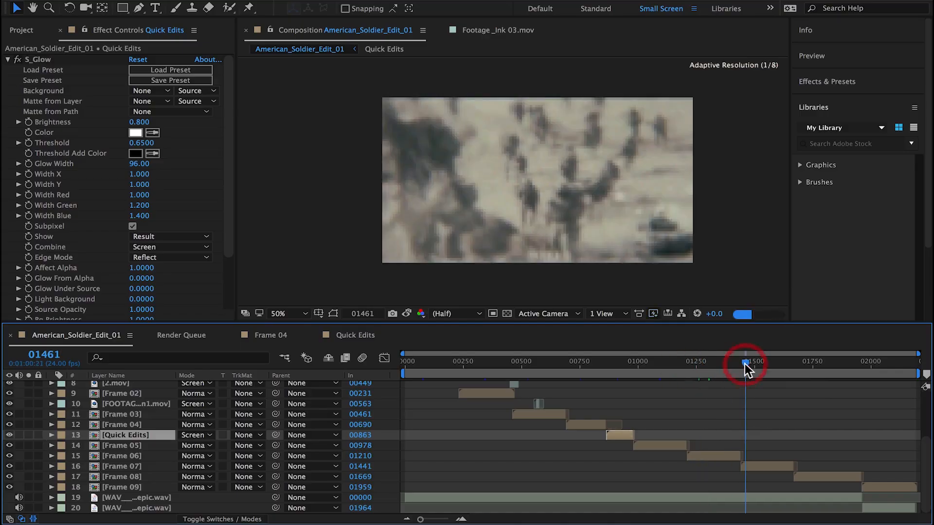
{"action": "left_click", "coordinate": [407, 314]}
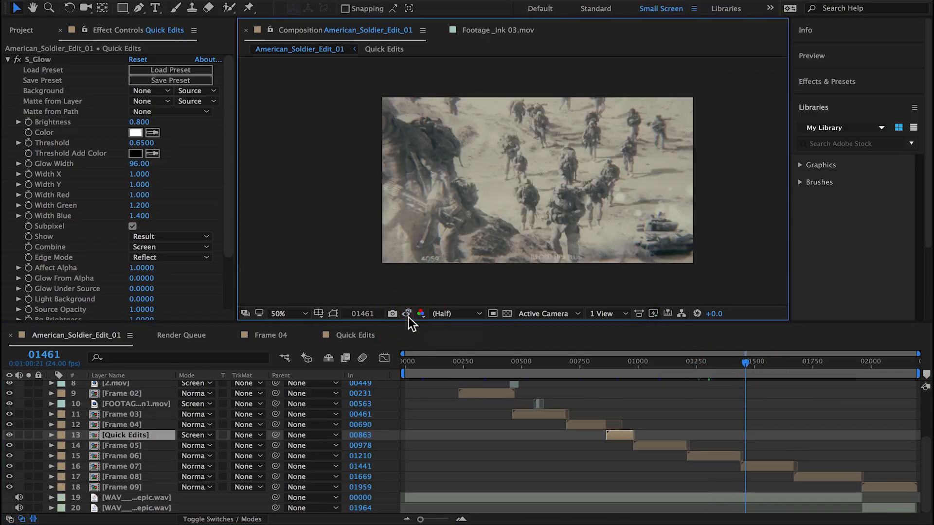
{"action": "mouse_move", "coordinate": [753, 364]}
{"action": "left_mouse_down"}
{"action": "mouse_move", "coordinate": [772, 358]}
{"action": "mouse_move", "coordinate": [759, 361]}
{"action": "left_mouse_up"}
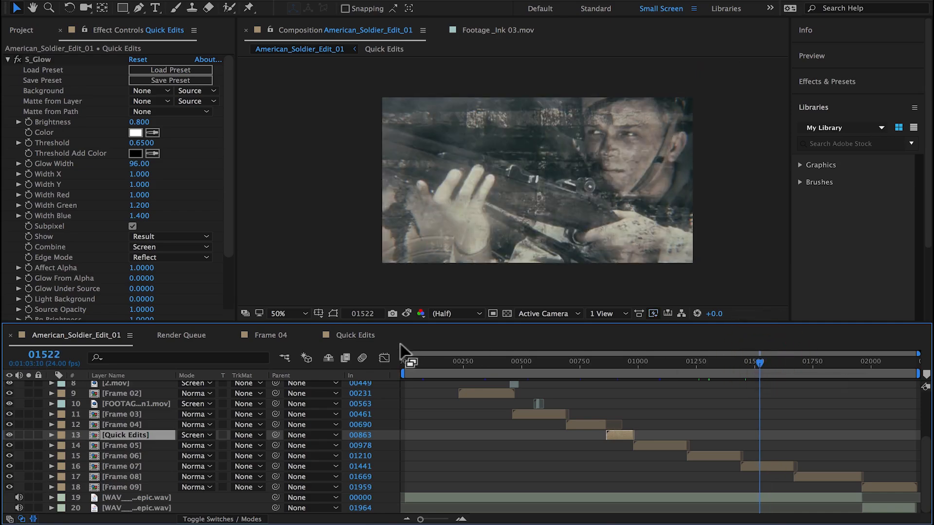
{"action": "left_click", "coordinate": [406, 314]}
Copy the Tritone adjustment layer from Frame 01 into Frame 07 above the Transition layer and compare frame 1522 with the stored snapshot.
{"action": "scroll", "coordinate": [474, 408], "scroll_direction": "up", "scroll_amount": 2}
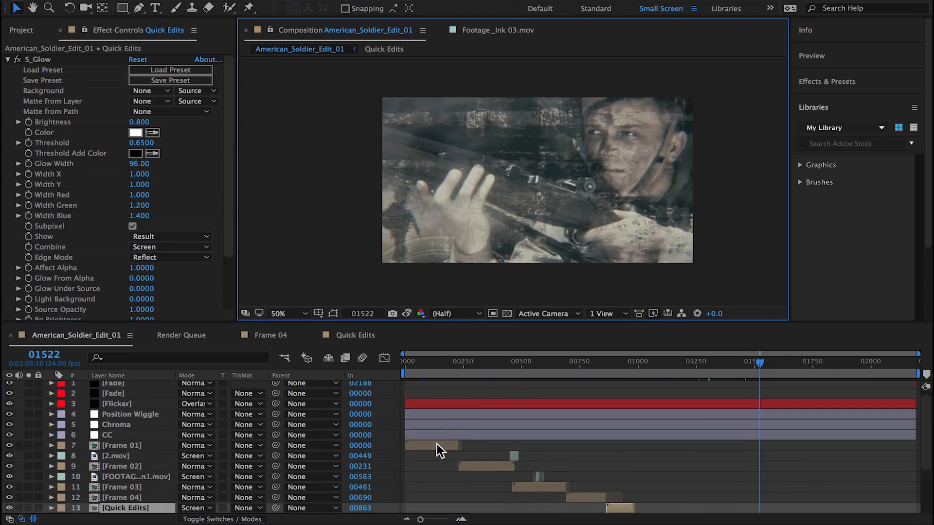
{"action": "double_click", "coordinate": [436, 444]}
{"action": "left_click", "coordinate": [136, 417]}
{"action": "left_click", "coordinate": [130, 406]}
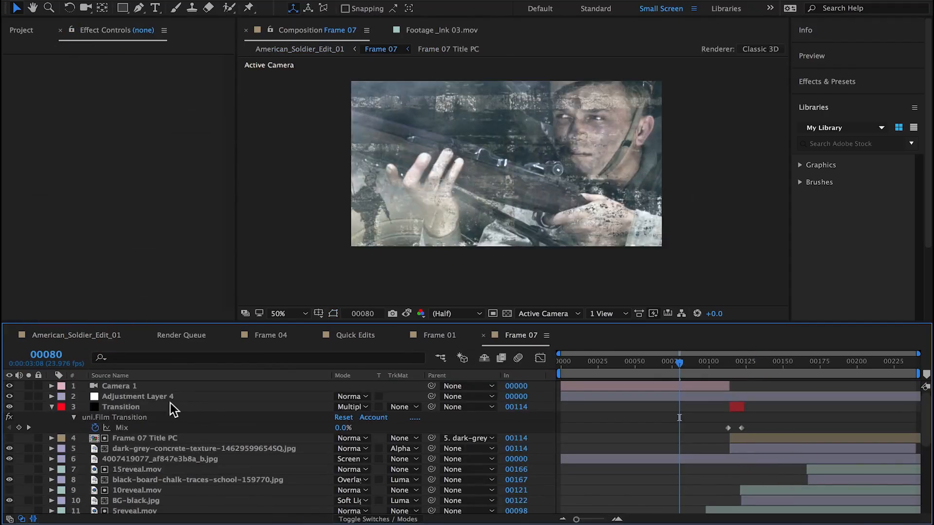
{"action": "left_click", "coordinate": [144, 406]}
{"action": "key", "text": "ctrl+v"}
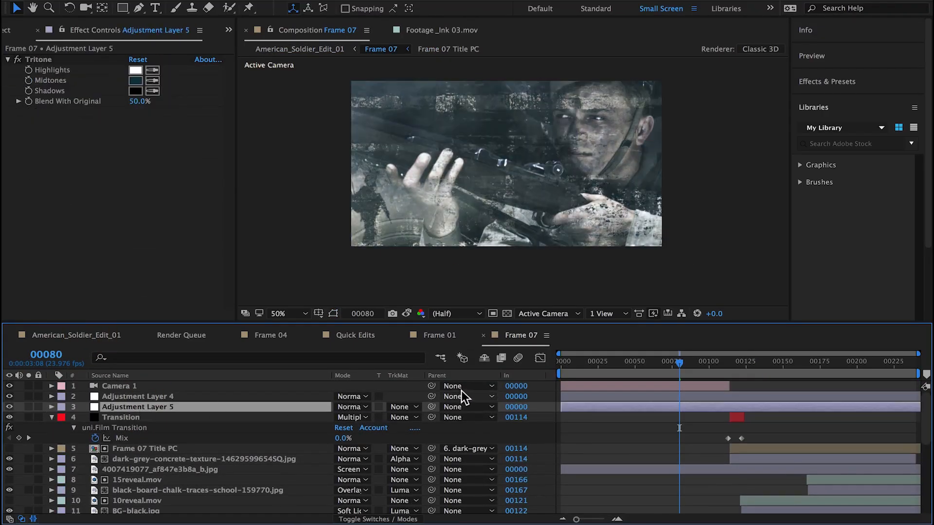
{"action": "left_click", "coordinate": [94, 336]}
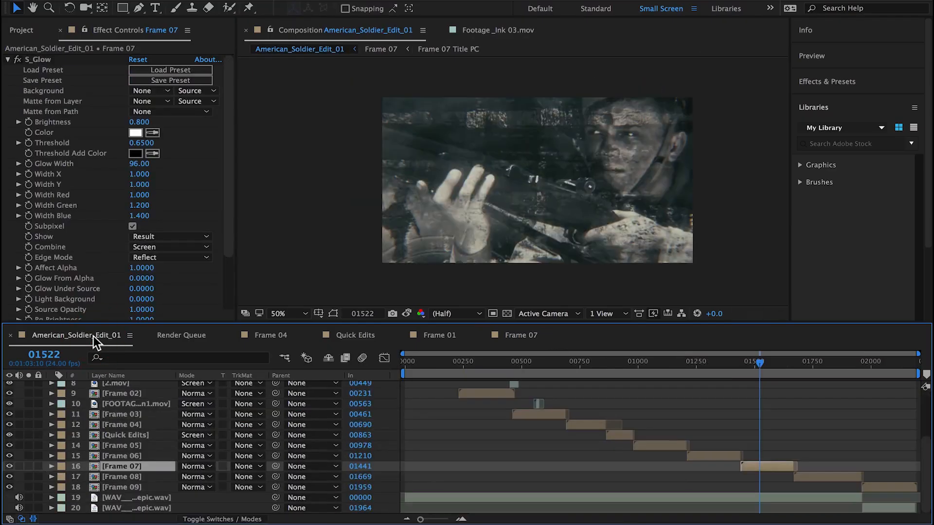
{"action": "left_click", "coordinate": [407, 313]}
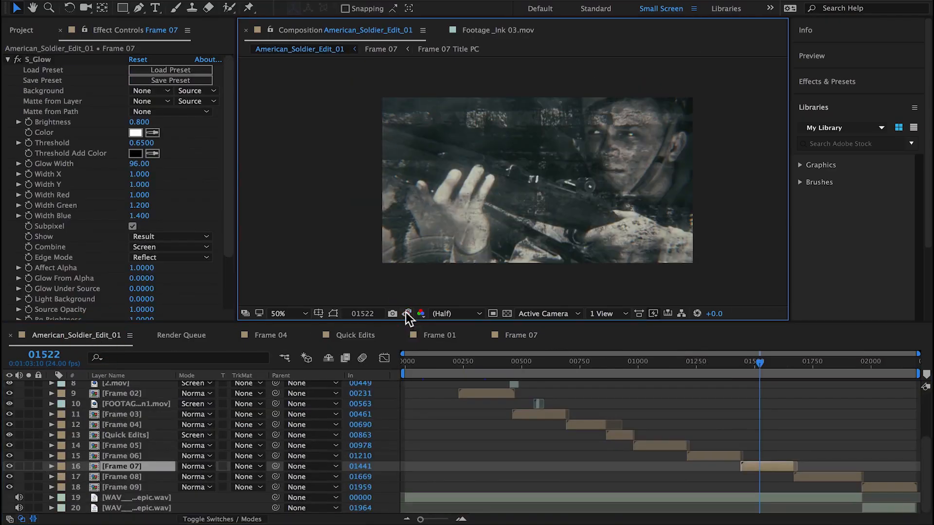
Compare the jet shot at frame 1608 with the stored snapshot and check its colour at frame 1641.
{"action": "left_click_drag", "start_coordinate": [764, 353], "coordinate": [780, 363]}
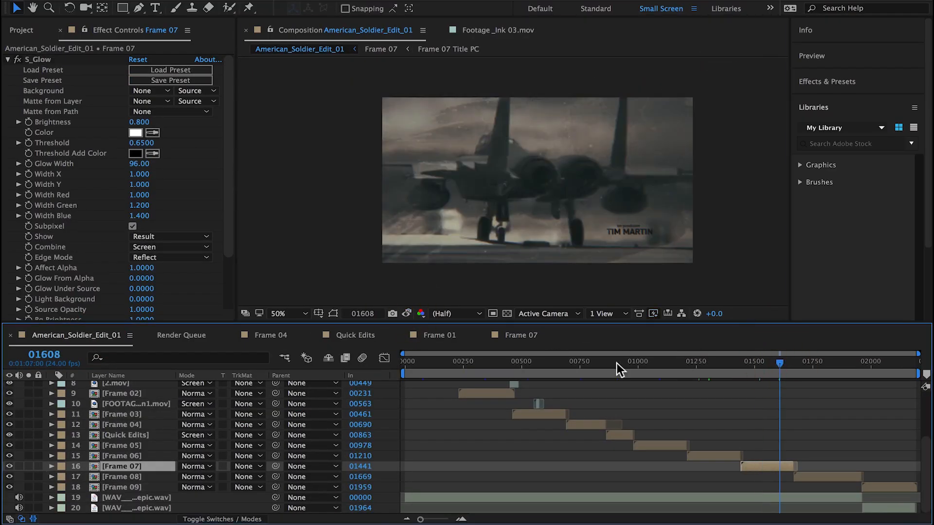
{"action": "left_click", "coordinate": [407, 314]}
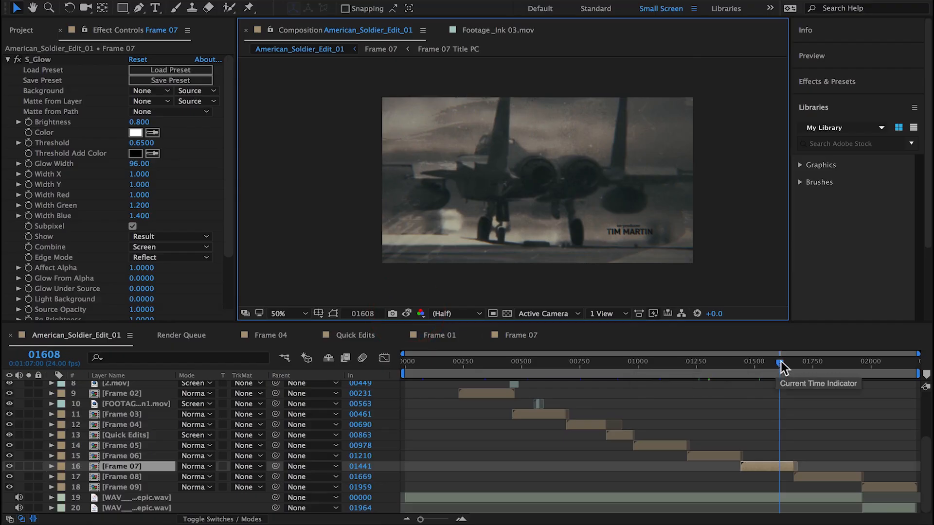
{"action": "left_click_drag", "start_coordinate": [781, 361], "coordinate": [789, 361]}
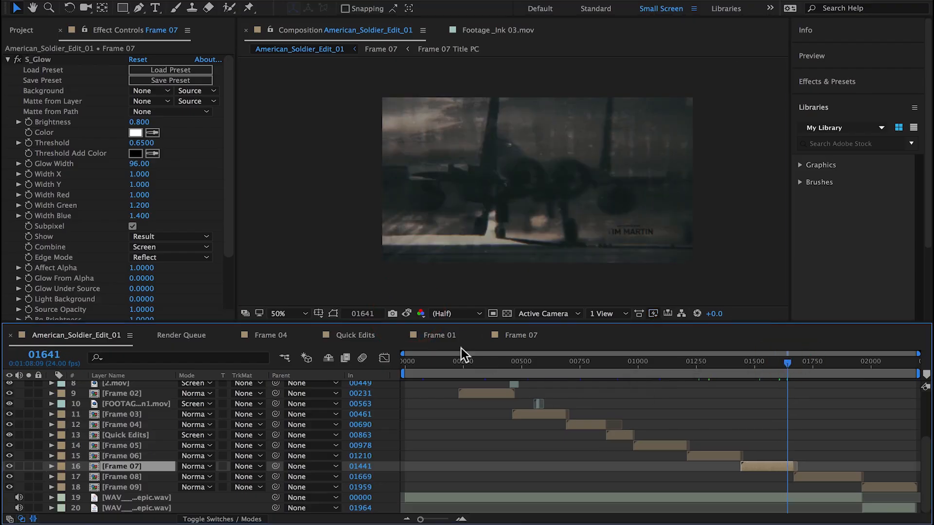
Set the Tritone layer's Blend With Original to 25% in the Frame 07 composition and return to American_Soldier_Edit_01.
{"action": "double_click", "coordinate": [783, 465]}
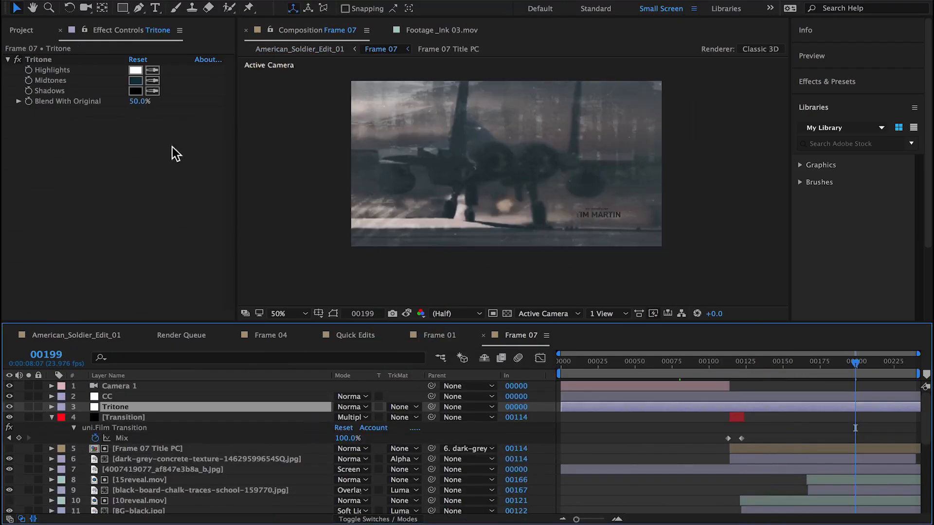
{"action": "left_click", "coordinate": [142, 101]}
{"action": "type", "text": "25"}
{"action": "key", "text": "Return"}
{"action": "left_click", "coordinate": [87, 336]}
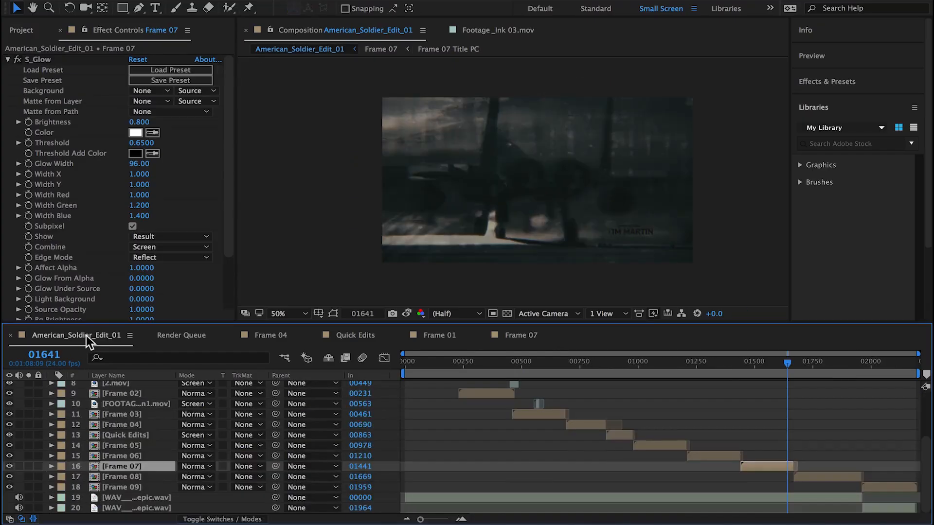
Review the regraded Frame 07 section and compare frame 1483 with the stored snapshot.
{"action": "left_click_drag", "start_coordinate": [780, 366], "coordinate": [764, 368]}
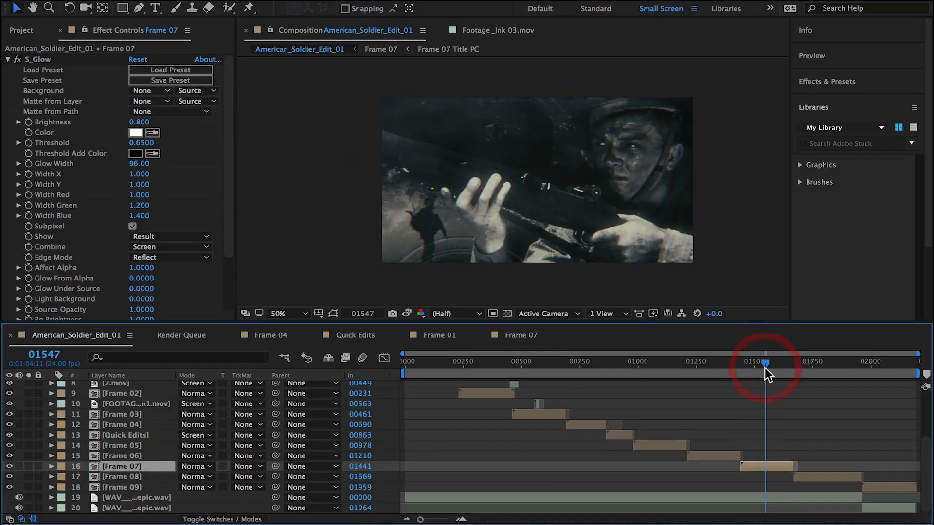
{"action": "left_click", "coordinate": [806, 365]}
{"action": "left_click", "coordinate": [749, 372]}
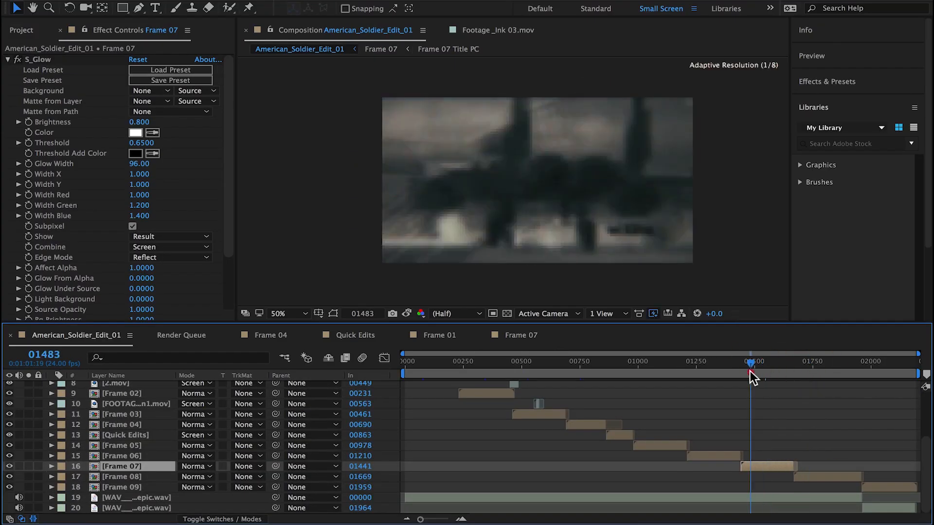
{"action": "left_click", "coordinate": [408, 315]}
{"action": "left_click", "coordinate": [408, 315]}
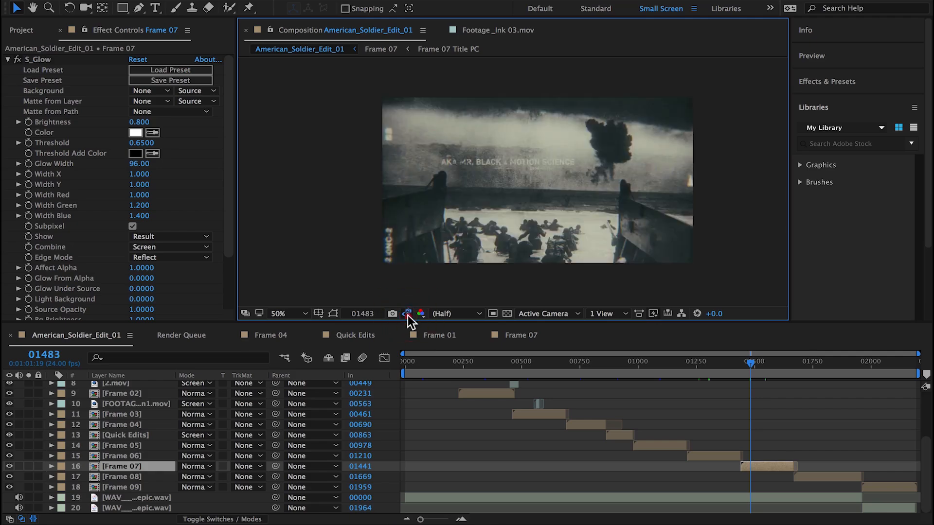
Paste the Tritone adjustment layer into the Frame 08 composition below the CC layer and extend it to the composition's end.
{"action": "left_click", "coordinate": [809, 361]}
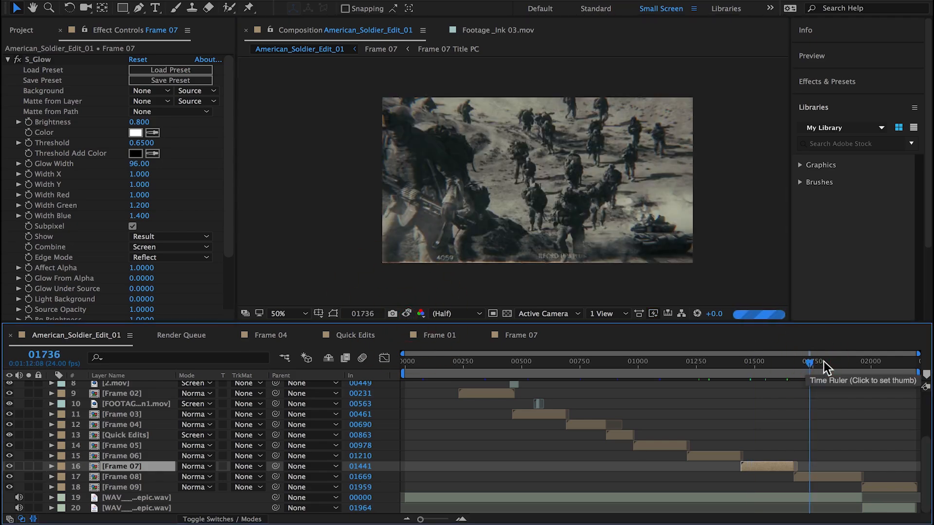
{"action": "double_click", "coordinate": [819, 476]}
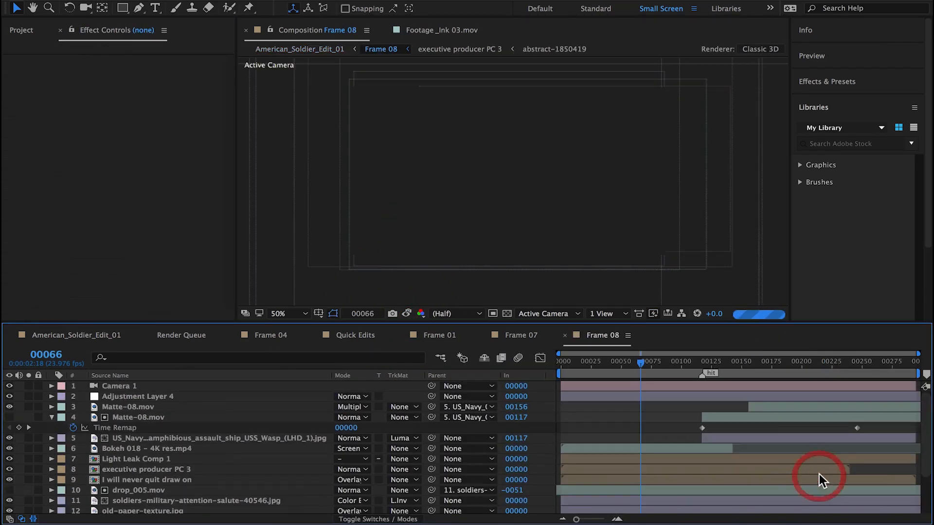
{"action": "left_click", "coordinate": [132, 408]}
{"action": "left_click", "coordinate": [126, 376]}
{"action": "key", "text": "super+v"}
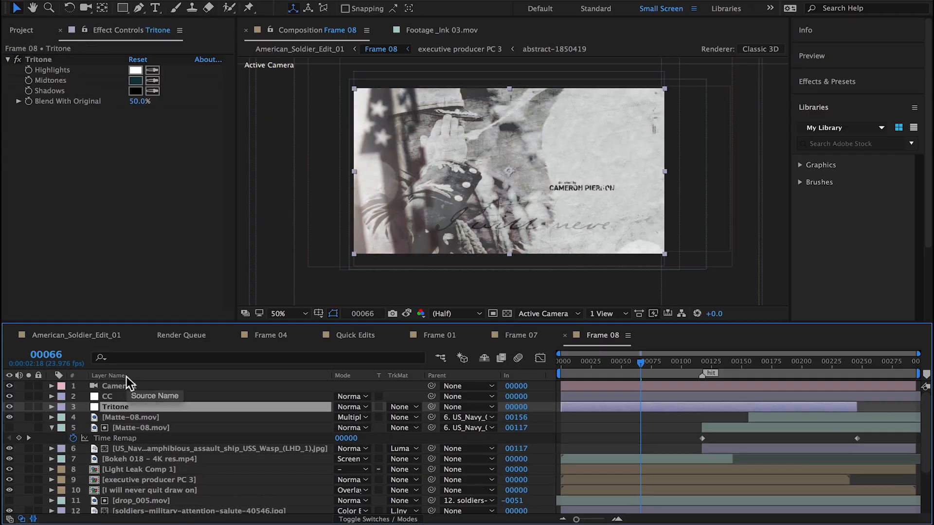
{"action": "left_click_drag", "start_coordinate": [859, 408], "coordinate": [929, 409]}
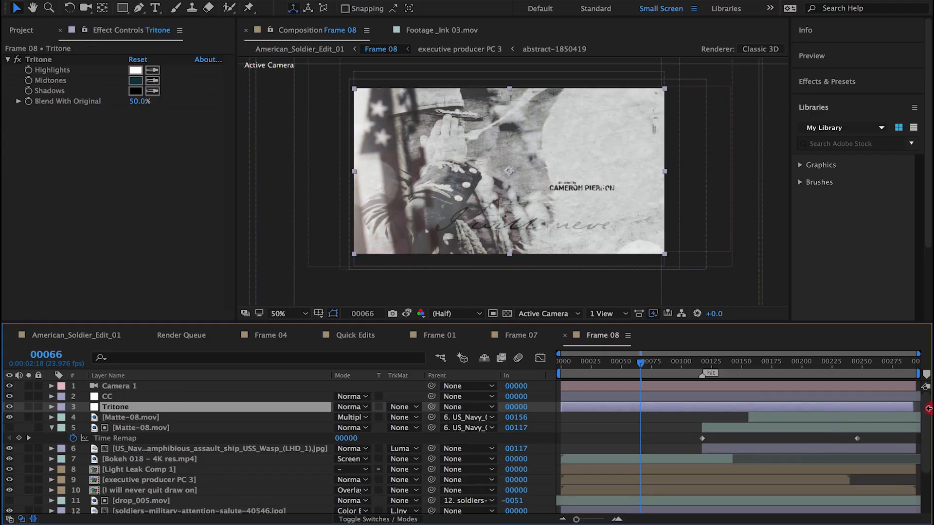
Set the Tritone layer's Blend With Original to 25% in Frame 08 and return to American_Soldier_Edit_01.
{"action": "left_click", "coordinate": [138, 102]}
{"action": "type", "text": "25"}
{"action": "key", "text": "Return"}
{"action": "left_click", "coordinate": [74, 335]}
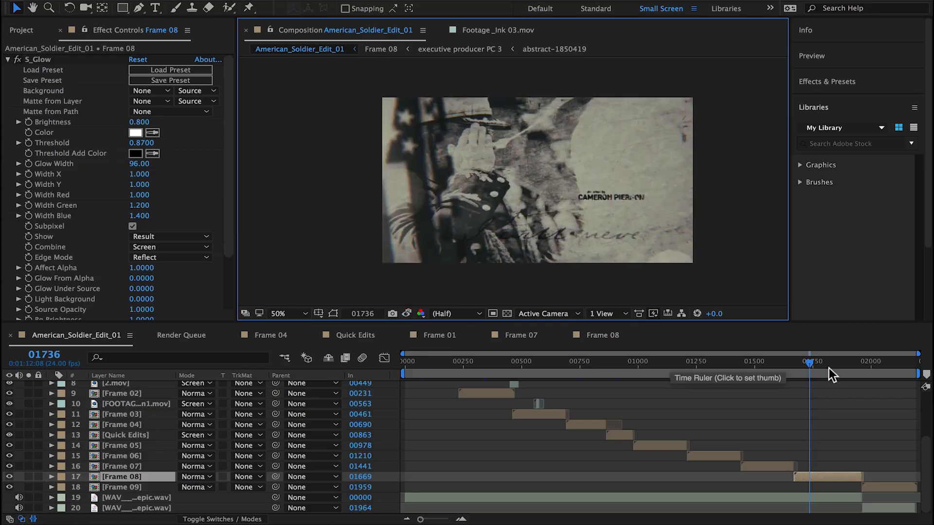
Review the Frame 08 section of the edit and compare frame 1800 with the stored snapshot.
{"action": "left_click_drag", "start_coordinate": [838, 362], "coordinate": [824, 364]}
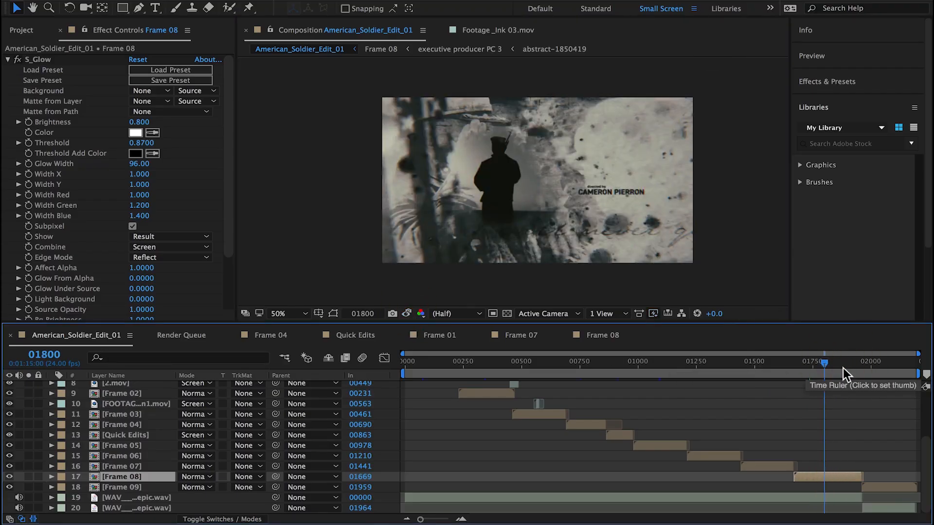
{"action": "left_click", "coordinate": [407, 313]}
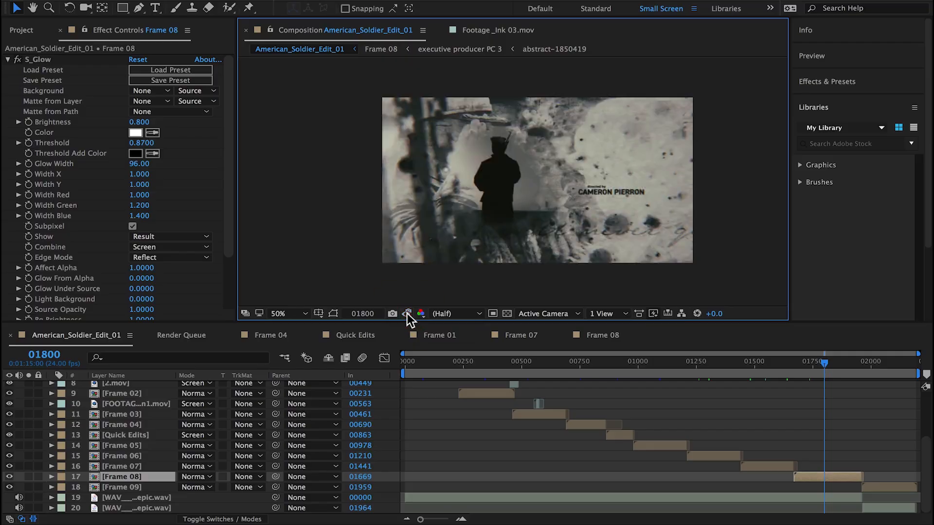
{"action": "left_click", "coordinate": [407, 314]}
Try a Blend With Original of 35% on Frame 08's Tritone layer and check it in American_Soldier_Edit_01.
{"action": "double_click", "coordinate": [842, 475]}
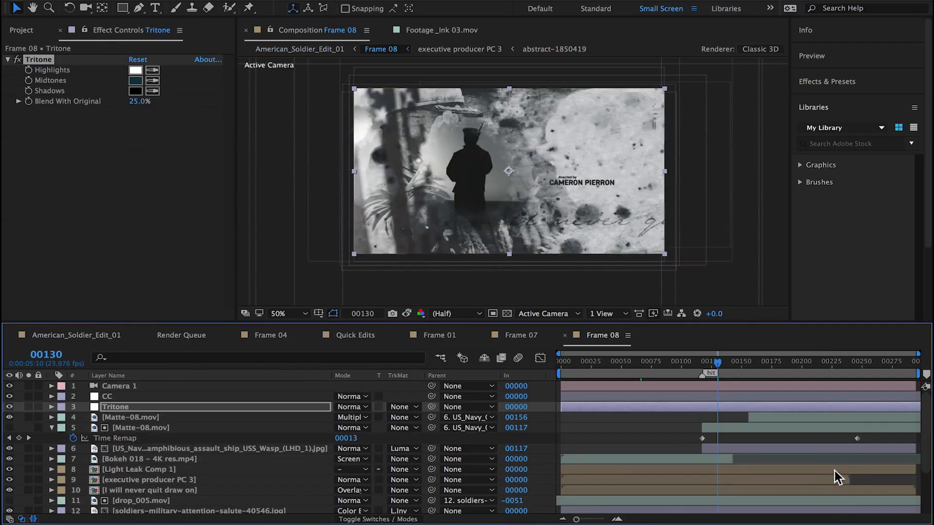
{"action": "left_click", "coordinate": [138, 101]}
{"action": "key", "text": "Return"}
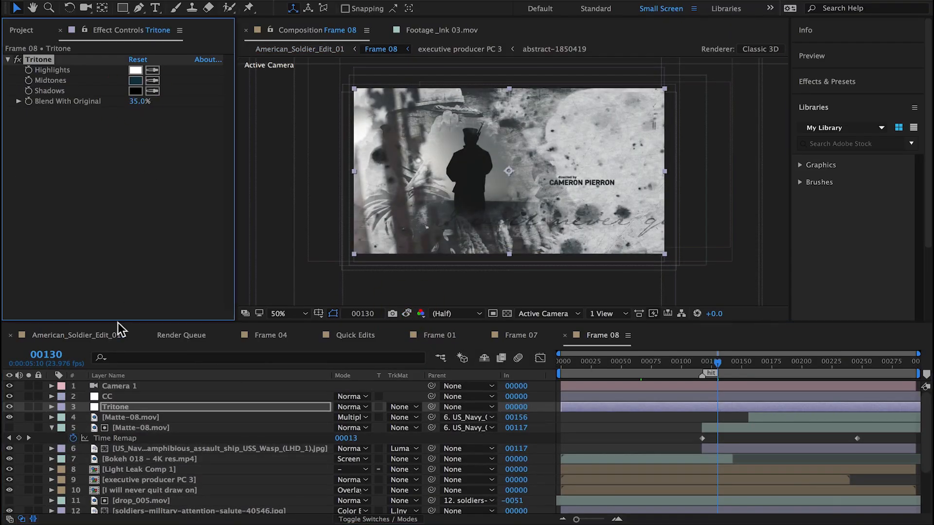
{"action": "left_click", "coordinate": [70, 331]}
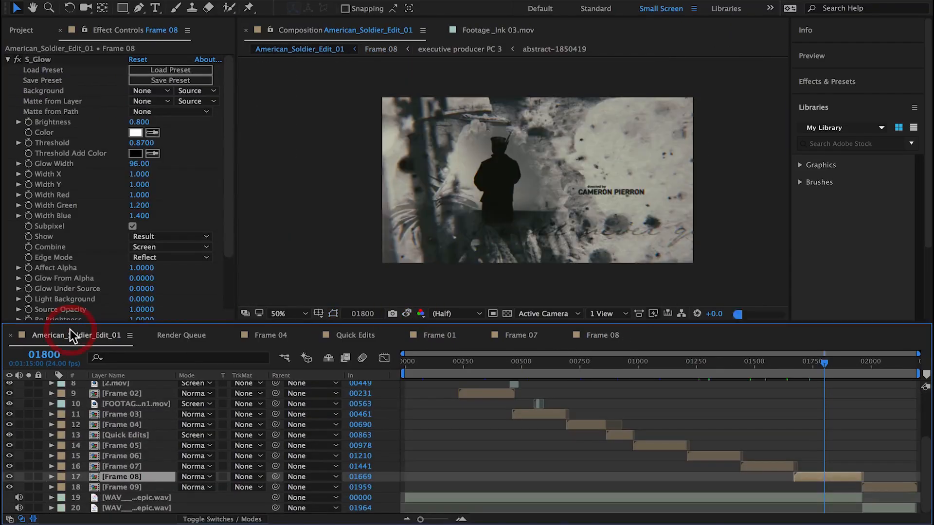
Set Blend With Original to 15% on Frame 08's Tritone layer and return to American_Soldier_Edit_01.
{"action": "double_click", "coordinate": [840, 477]}
{"action": "left_click", "coordinate": [141, 103]}
{"action": "key", "text": "Return"}
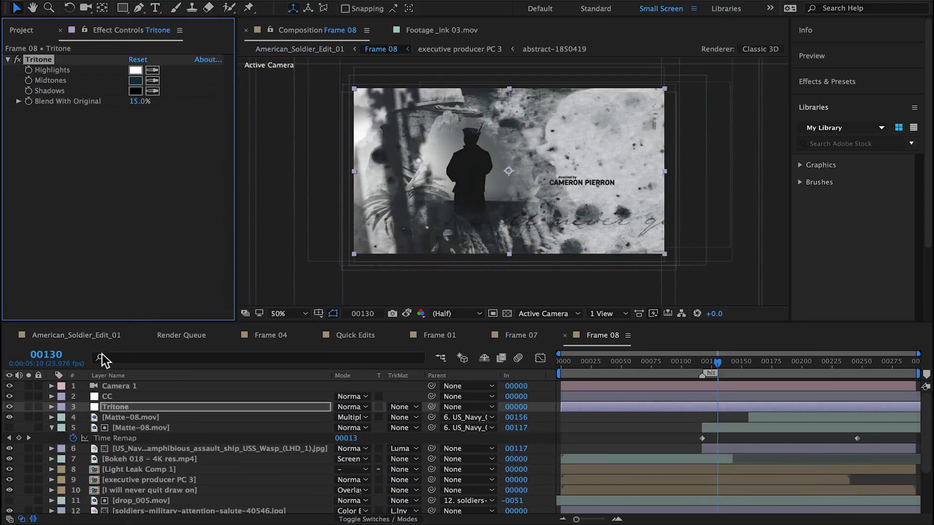
{"action": "left_click", "coordinate": [74, 333]}
Set the Frame 08 layer's S_Glow Threshold to 0.65 at frame 1702 and check the effect's influence.
{"action": "left_click", "coordinate": [801, 363]}
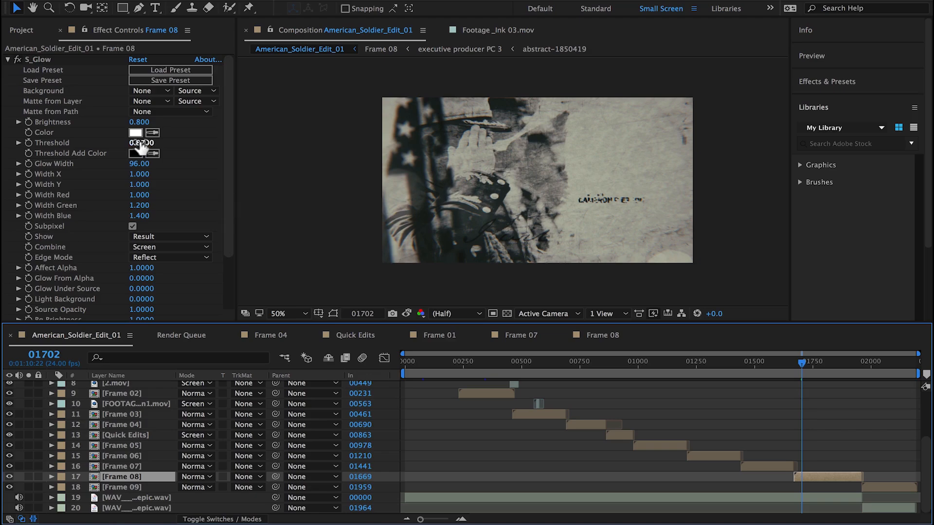
{"action": "left_click_drag", "start_coordinate": [140, 143], "coordinate": [123, 145]}
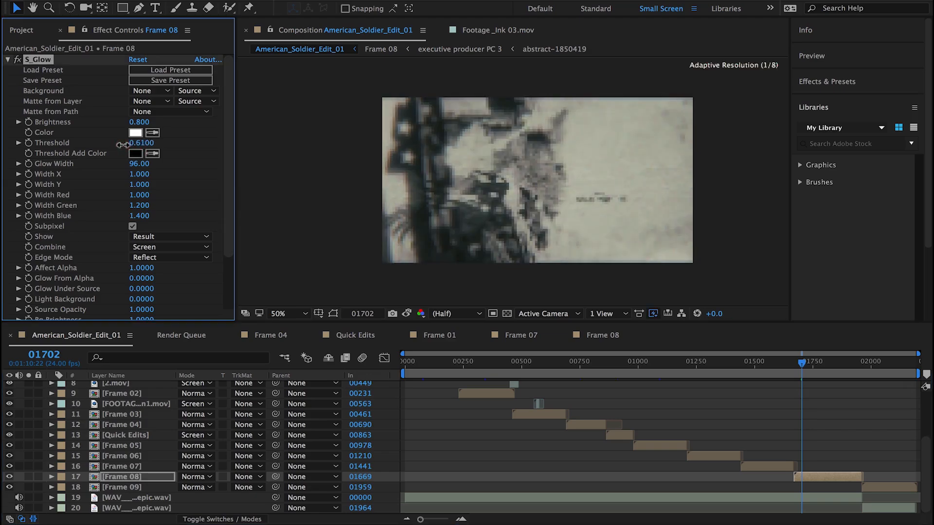
{"action": "left_click", "coordinate": [19, 59]}
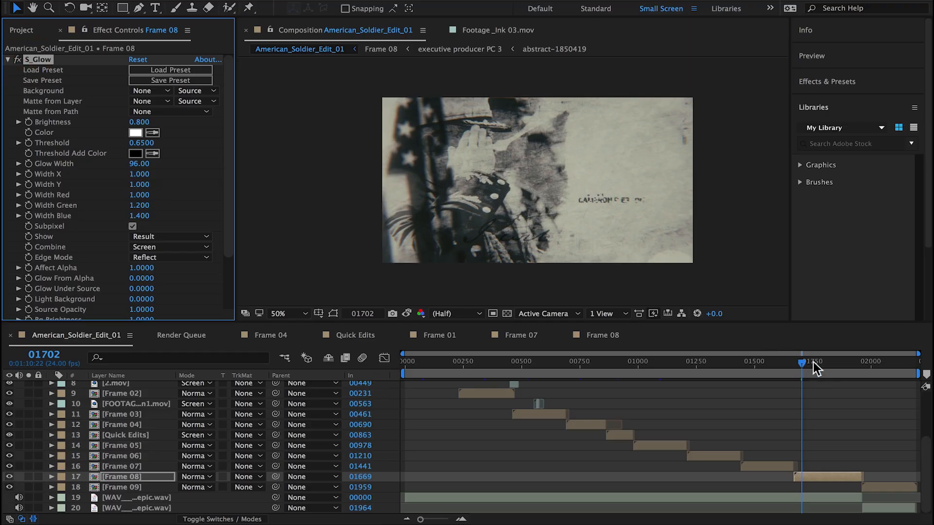
Open the Frame 08 composition at frame 157 and examine the US_Navy amphibious assault ship image in isolation.
{"action": "left_click_drag", "start_coordinate": [813, 362], "coordinate": [749, 369]}
{"action": "double_click", "coordinate": [842, 477]}
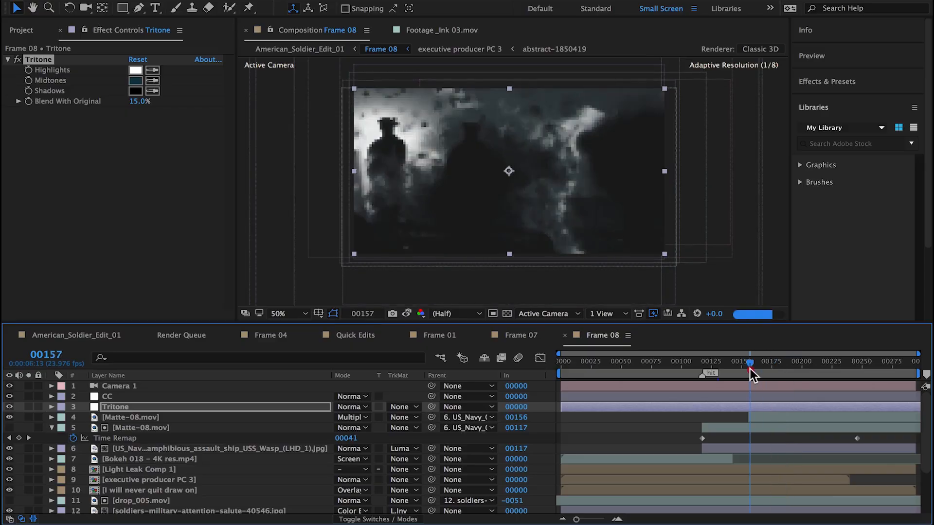
{"action": "left_click", "coordinate": [52, 427]}
{"action": "left_click", "coordinate": [121, 438]}
{"action": "left_click", "coordinate": [28, 438]}
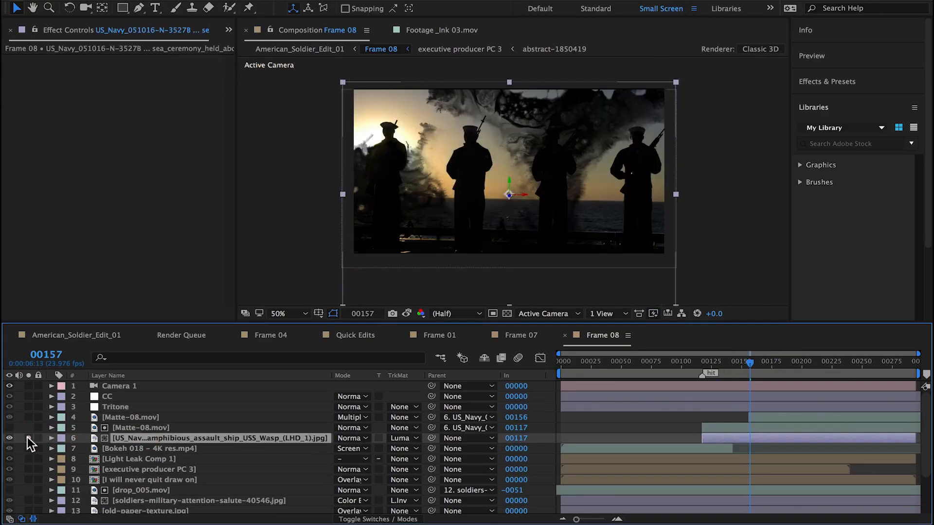
{"action": "left_click", "coordinate": [28, 437]}
Try the Overlay and Screen blend modes on the US_Navy image layer and return it to Normal.
{"action": "left_click", "coordinate": [347, 439]}
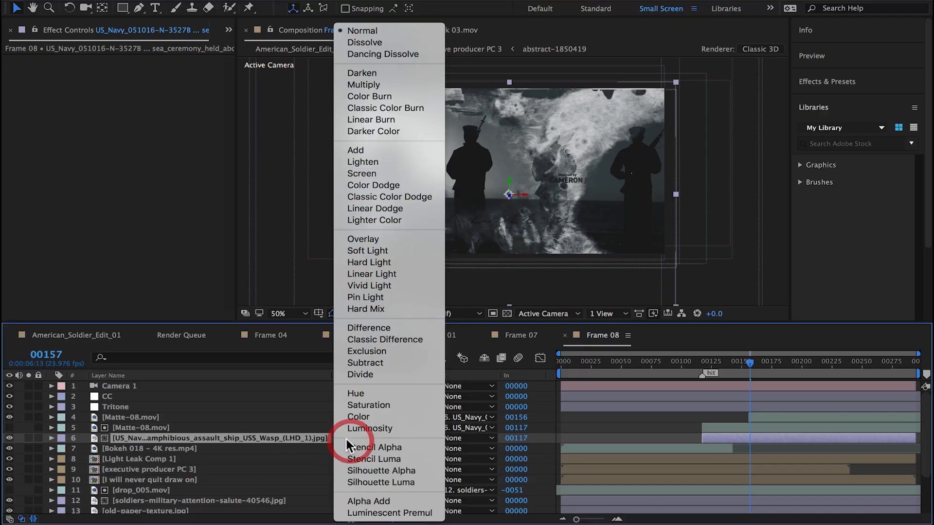
{"action": "left_click", "coordinate": [376, 238]}
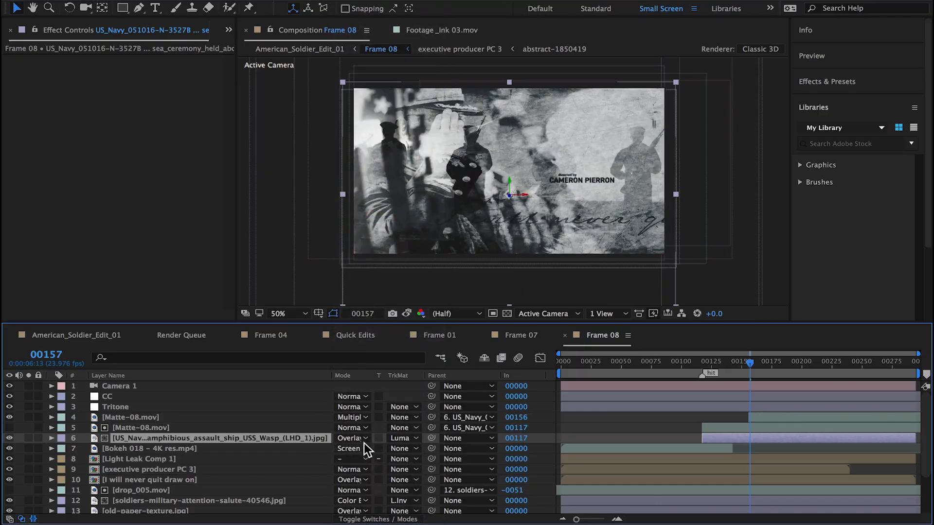
{"action": "left_click", "coordinate": [350, 438]}
{"action": "left_click", "coordinate": [387, 175]}
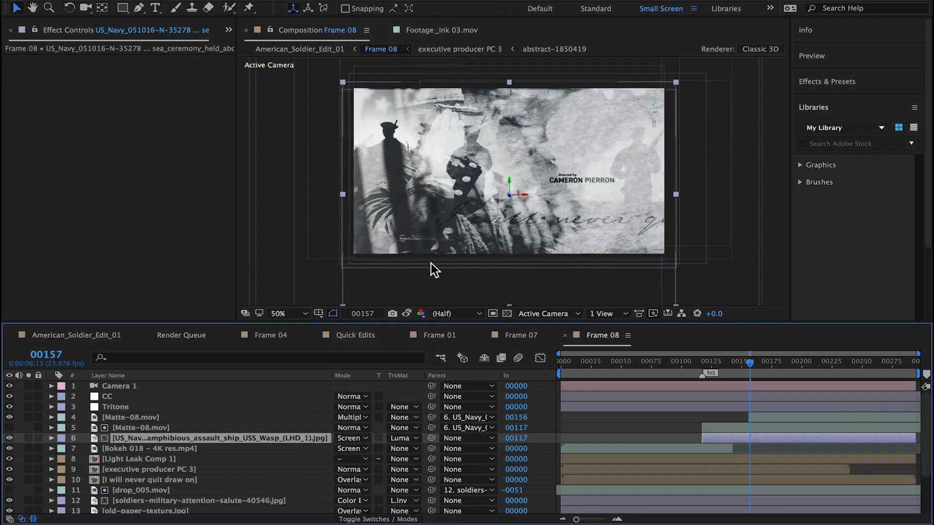
{"action": "left_click", "coordinate": [359, 439]}
{"action": "left_click", "coordinate": [369, 29]}
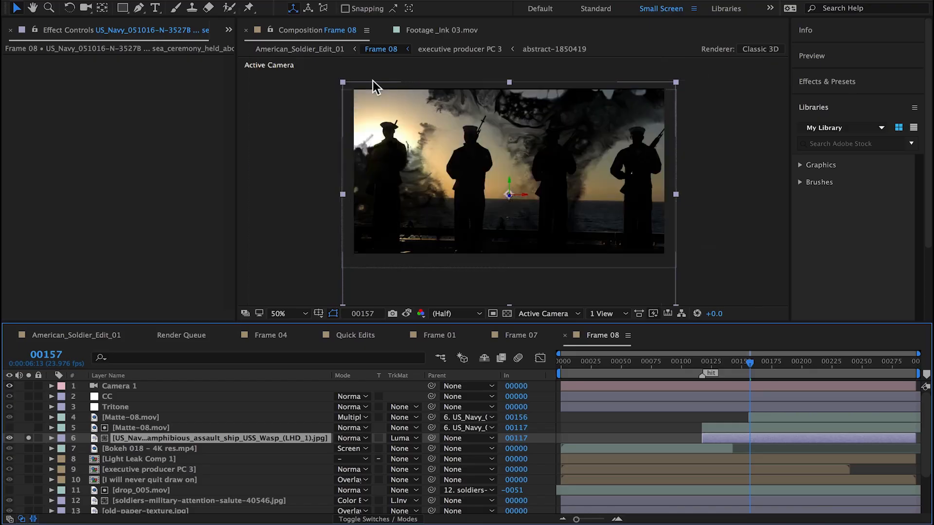
Solo the US_Navy image and add BG-black.jpg from the Texture images above its Matte-08.mov layer, starting at frame 117.
{"action": "left_click", "coordinate": [28, 439]}
{"action": "left_click", "coordinate": [121, 427]}
{"action": "left_click", "coordinate": [20, 30]}
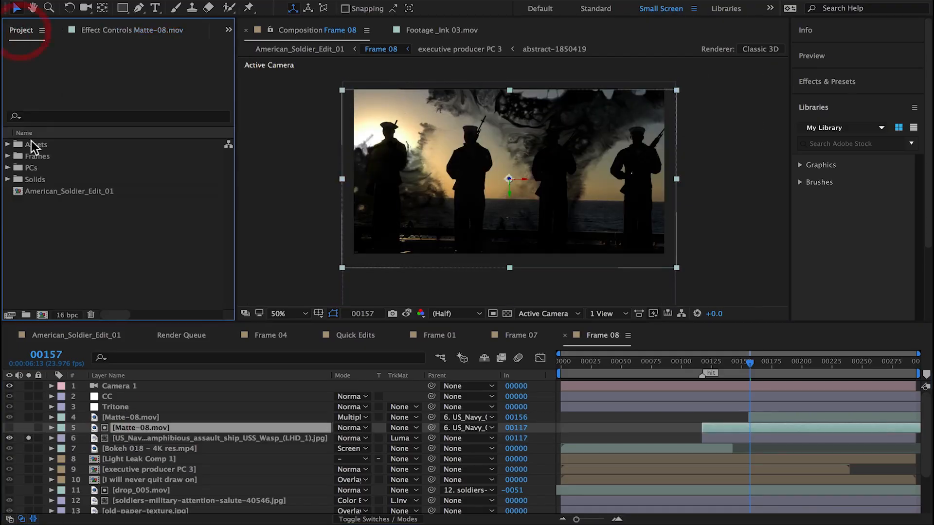
{"action": "left_click", "coordinate": [8, 144]}
{"action": "left_click", "coordinate": [17, 178]}
{"action": "scroll", "coordinate": [51, 215], "scroll_direction": "down", "scroll_amount": 3}
{"action": "left_click", "coordinate": [78, 226]}
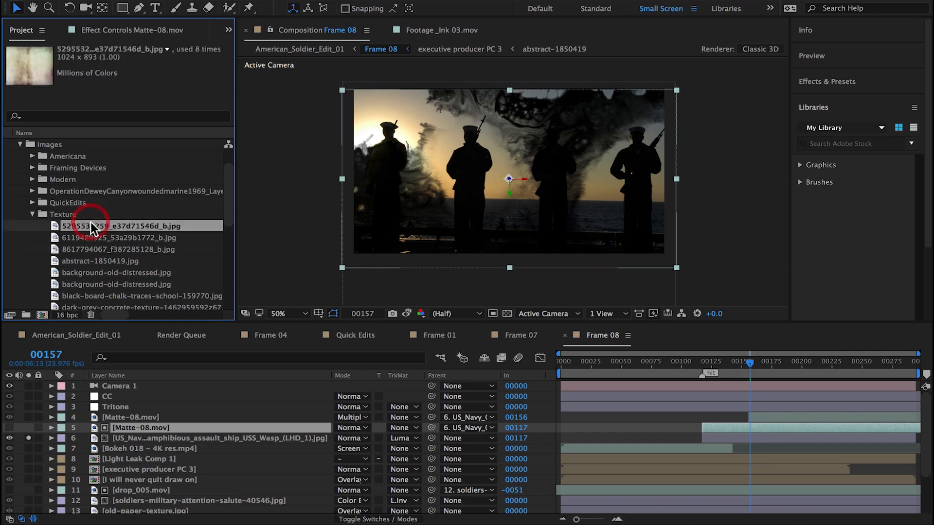
{"action": "left_click", "coordinate": [90, 238]}
{"action": "left_click", "coordinate": [99, 250]}
{"action": "scroll", "coordinate": [99, 249], "scroll_direction": "down", "scroll_amount": 5}
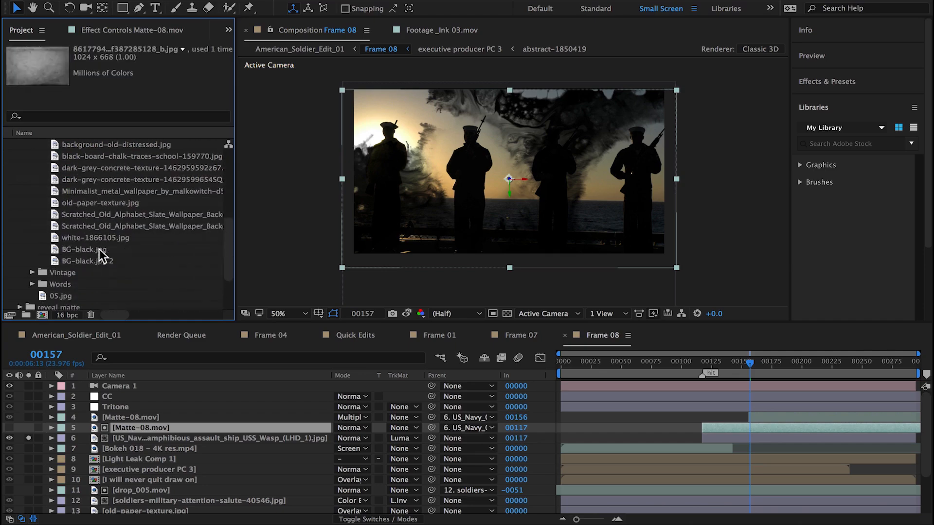
{"action": "left_click_drag", "start_coordinate": [91, 249], "coordinate": [127, 428]}
{"action": "left_click_drag", "start_coordinate": [567, 428], "coordinate": [702, 428]}
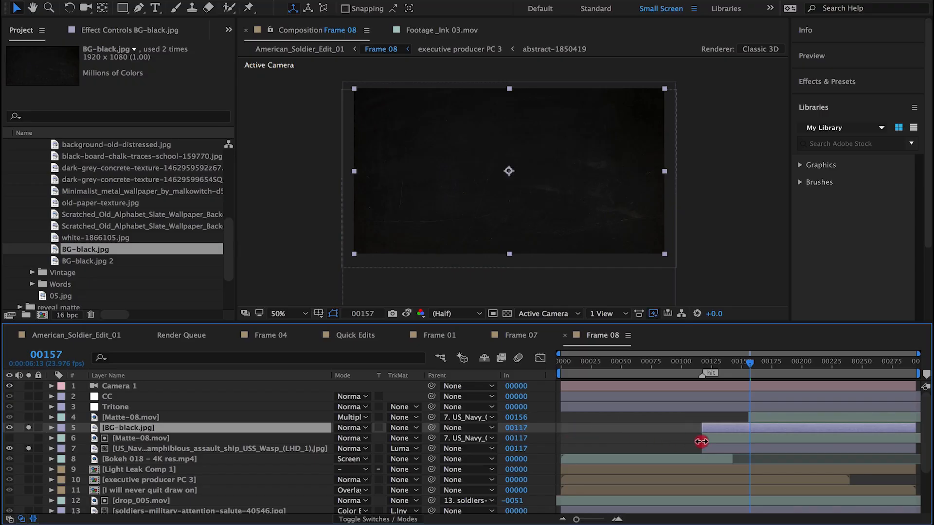
Try the Overlay and Screen blend modes on the BG-black.jpg layer.
{"action": "left_click", "coordinate": [351, 428]}
{"action": "left_click", "coordinate": [370, 237]}
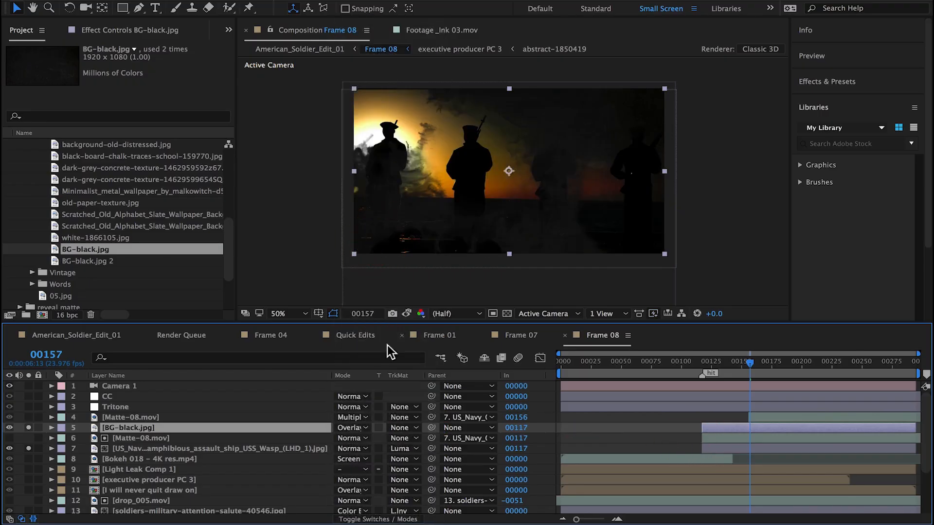
{"action": "left_click", "coordinate": [364, 428]}
{"action": "left_click", "coordinate": [358, 176]}
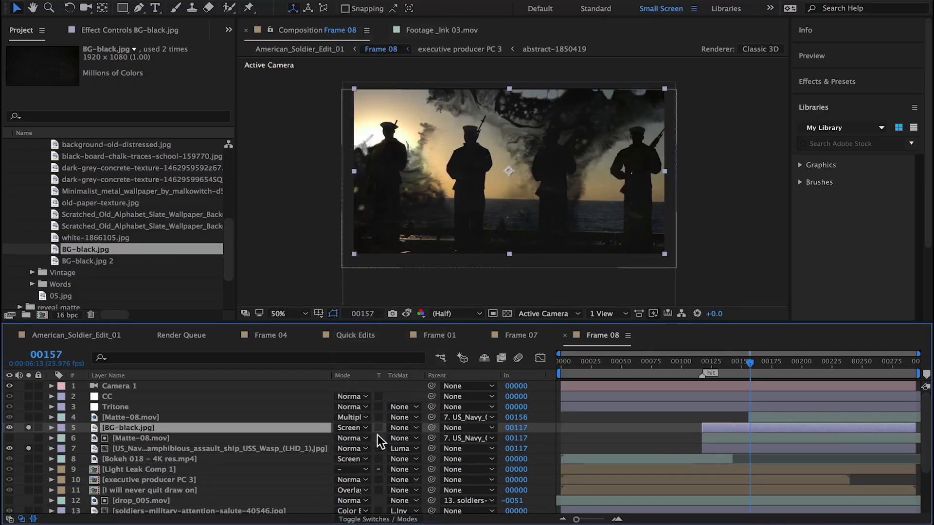
Cycle BG-black.jpg through the blend modes starting from Multiply and settle on Linear Dodge.
{"action": "left_click", "coordinate": [351, 428]}
{"action": "left_click", "coordinate": [364, 86]}
{"action": "key", "text": "shift+="}
{"action": "key", "text": "shift+="}
{"action": "key", "text": "shift+="}
{"action": "key", "text": "shift+="}
{"action": "key", "text": "shift+="}
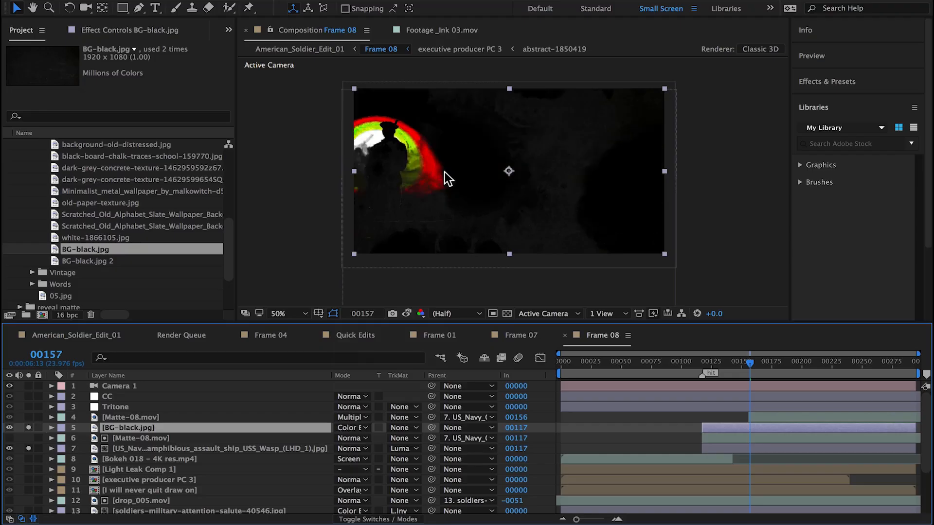
{"action": "key", "text": "shift+="}
{"action": "key", "text": "shift+="}
{"action": "key", "text": "shift+="}
{"action": "key", "text": "shift+="}
{"action": "key", "text": "shift+="}
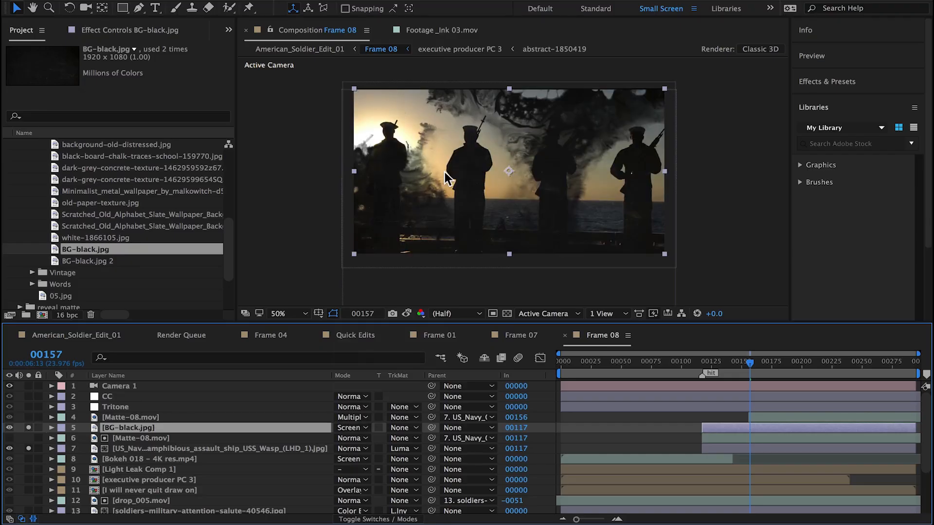
Duplicate the lower Matte-08.mov layer, place the copy above BG-black.jpg, and use it as that layer's Luma Matte.
{"action": "left_click", "coordinate": [170, 437]}
{"action": "key", "text": "super+d"}
{"action": "left_click_drag", "start_coordinate": [167, 437], "coordinate": [171, 422]}
{"action": "left_click", "coordinate": [159, 437]}
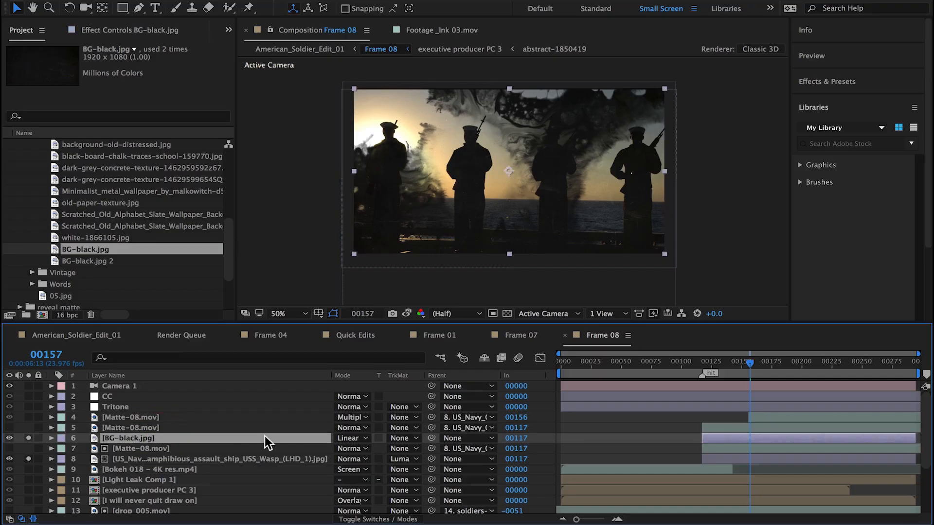
{"action": "left_click", "coordinate": [404, 438]}
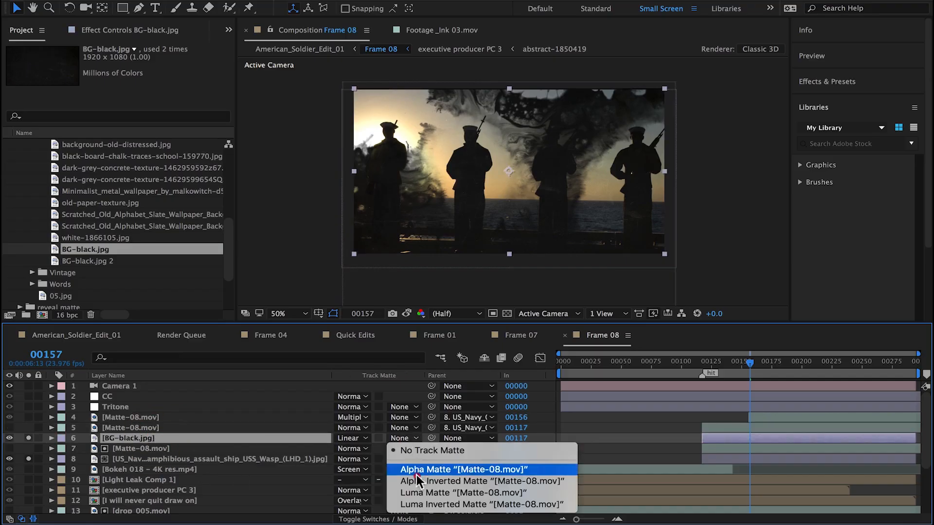
{"action": "left_click", "coordinate": [423, 489]}
Unsolo the BG-black.jpg and US_Navy layers and preview the matted reveal around frames 150 to 161.
{"action": "mouse_move", "coordinate": [750, 362]}
{"action": "left_mouse_down"}
{"action": "mouse_move", "coordinate": [699, 369]}
{"action": "mouse_move", "coordinate": [741, 369]}
{"action": "left_mouse_up"}
{"action": "left_click", "coordinate": [28, 437]}
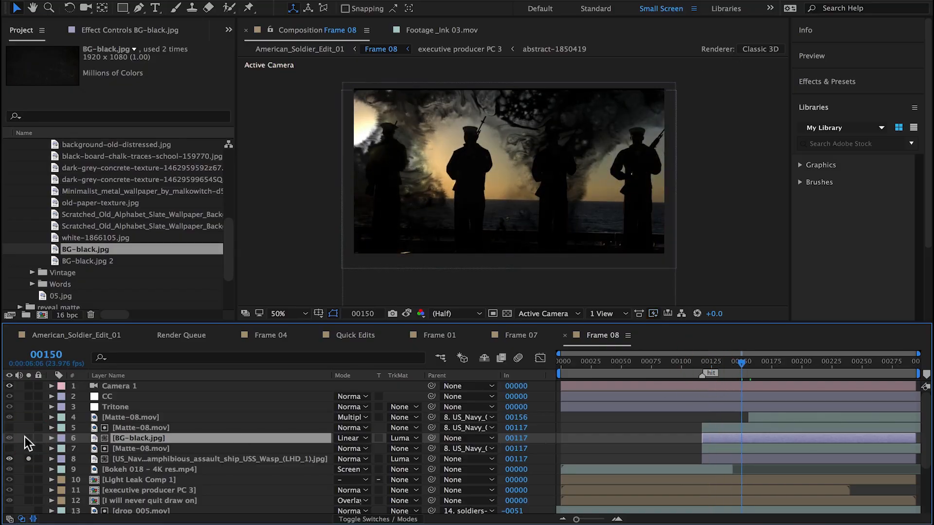
{"action": "left_click", "coordinate": [29, 458]}
{"action": "mouse_move", "coordinate": [739, 370]}
{"action": "left_mouse_down"}
{"action": "mouse_move", "coordinate": [785, 366]}
{"action": "mouse_move", "coordinate": [754, 370]}
{"action": "left_mouse_up"}
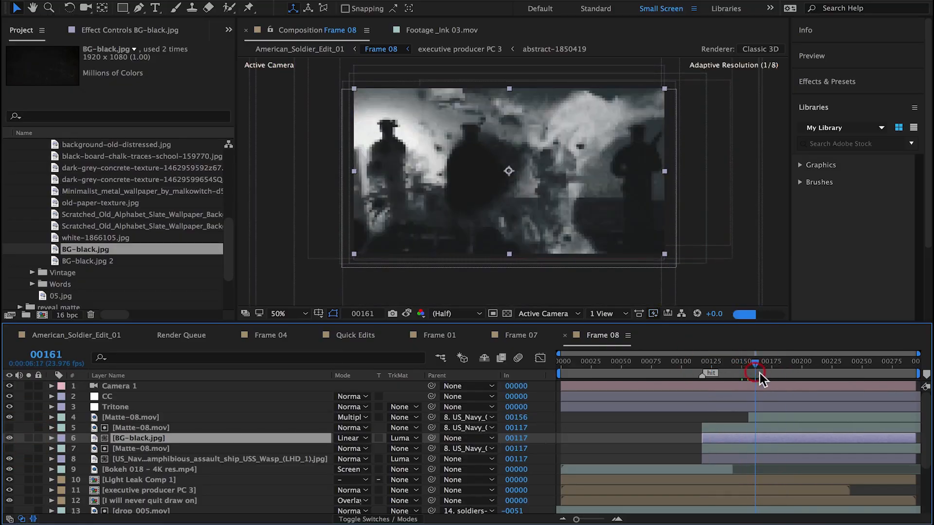
Replace the BG-black.jpg layer's source with the Scratched_Old_Alphabet_Slate texture, then with old-paper-texture.jpg.
{"action": "left_click", "coordinate": [82, 239]}
{"action": "left_click_drag", "start_coordinate": [92, 226], "coordinate": [135, 437]}
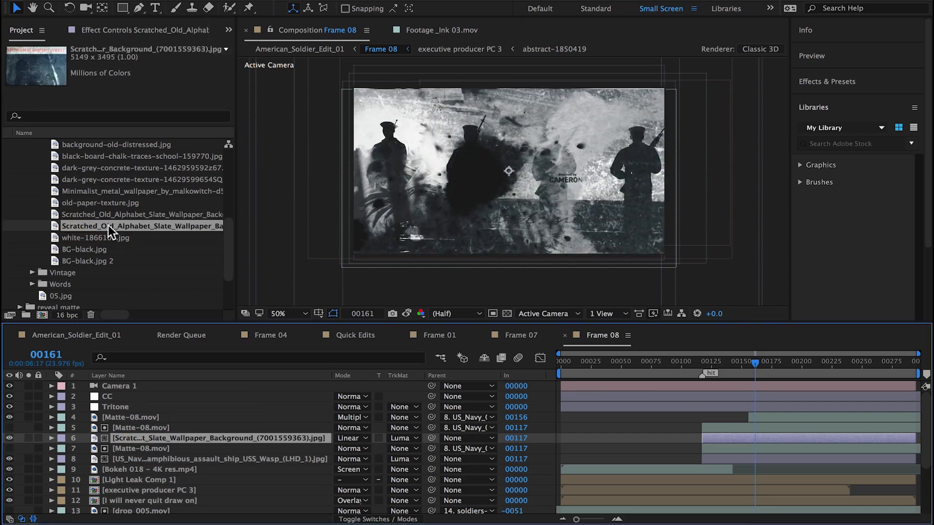
{"action": "left_click_drag", "start_coordinate": [100, 204], "coordinate": [132, 434]}
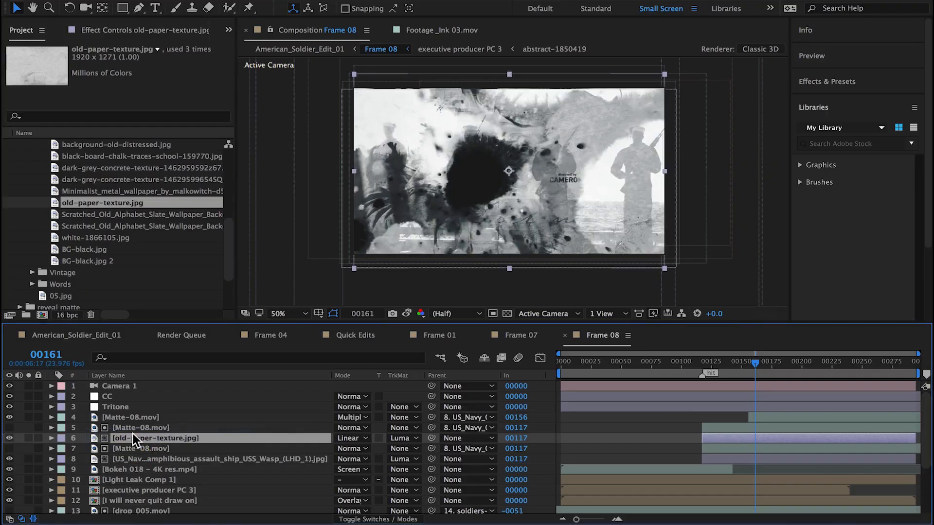
Set the old-paper-texture.jpg layer's blend mode to Overlay and compare the shot with the layer hidden and shown.
{"action": "left_click", "coordinate": [345, 438]}
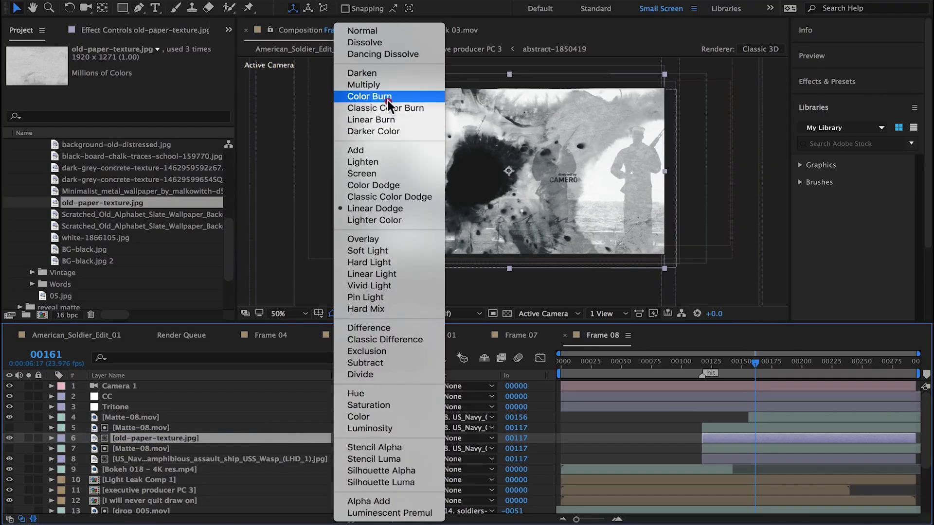
{"action": "left_click", "coordinate": [387, 101]}
{"action": "left_click", "coordinate": [364, 437]}
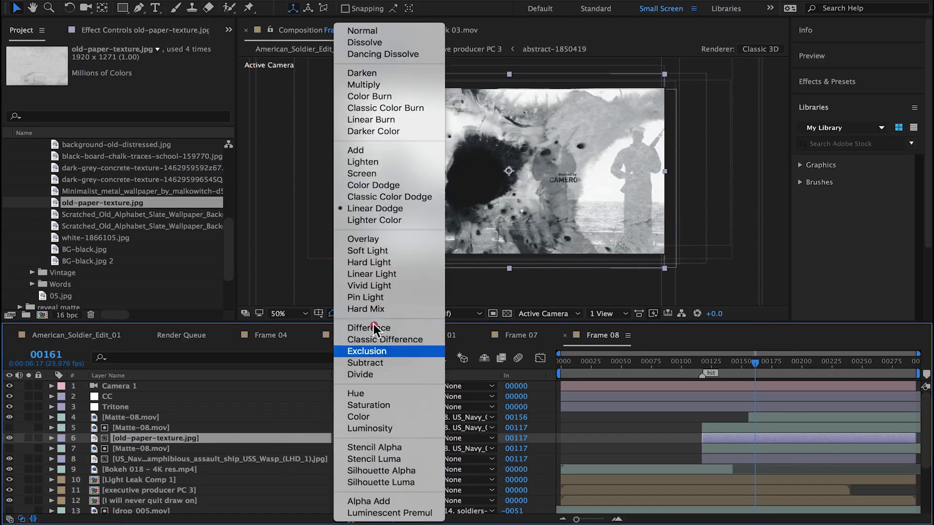
{"action": "left_click", "coordinate": [372, 240]}
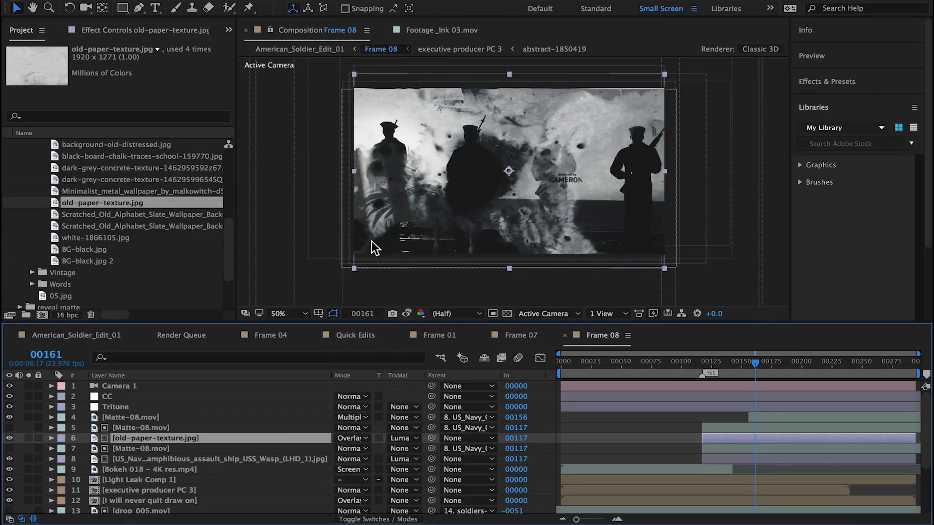
{"action": "left_click", "coordinate": [9, 438]}
{"action": "left_click", "coordinate": [9, 437]}
{"action": "left_click_drag", "start_coordinate": [756, 363], "coordinate": [731, 364]}
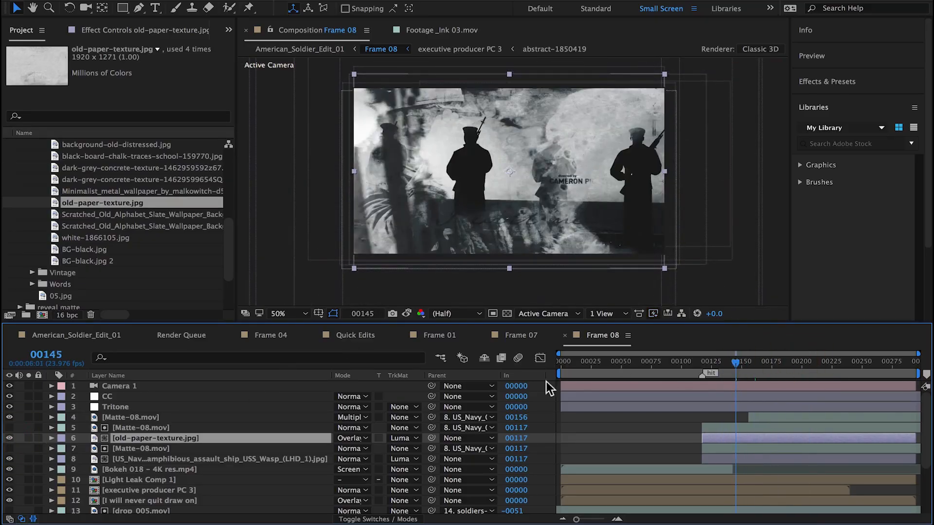
Compare the title shot at frame 2008 of American_Soldier_Edit_01 with the stored snapshot.
{"action": "left_click", "coordinate": [77, 337]}
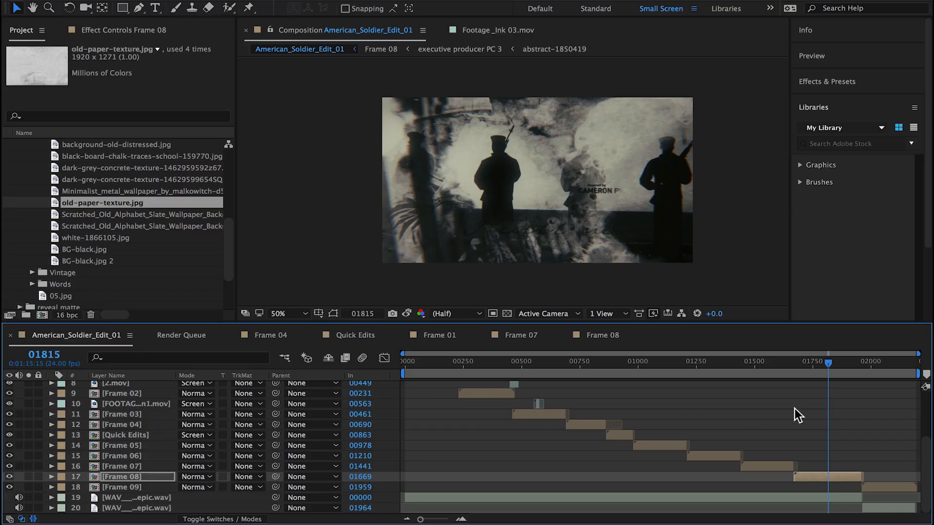
{"action": "left_click_drag", "start_coordinate": [870, 364], "coordinate": [875, 373]}
{"action": "left_click", "coordinate": [406, 313]}
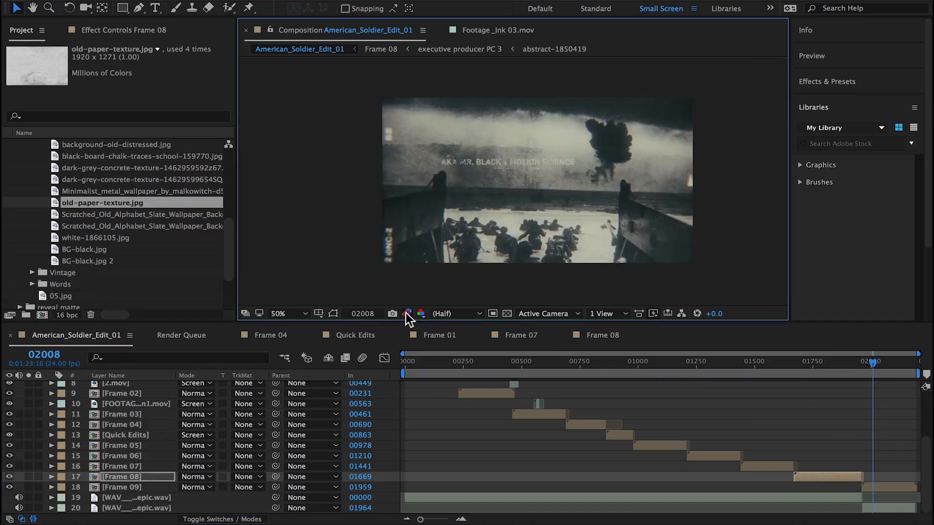
{"action": "left_click", "coordinate": [406, 314]}
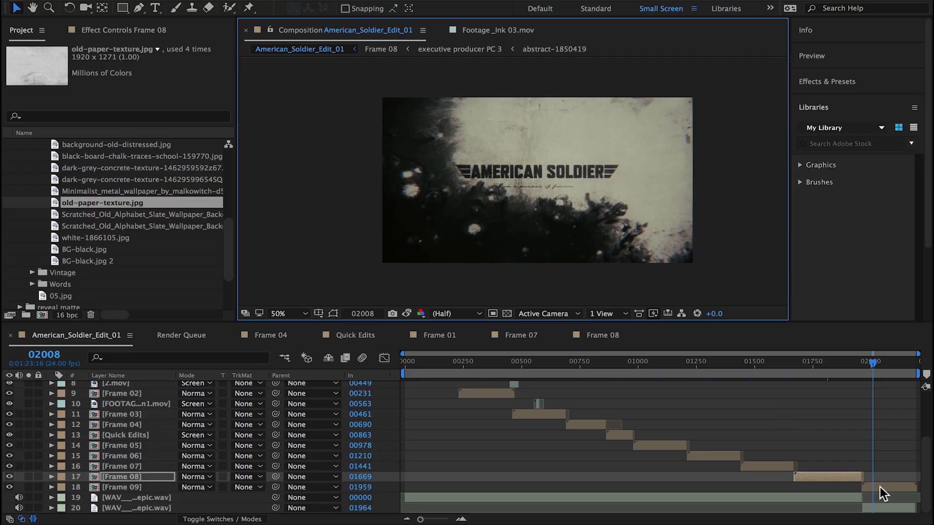
Set the Tritone effect's Blend With Original in Frame 09 to 25% and recheck the title shot against the snapshot.
{"action": "double_click", "coordinate": [880, 486]}
{"action": "left_click", "coordinate": [118, 407]}
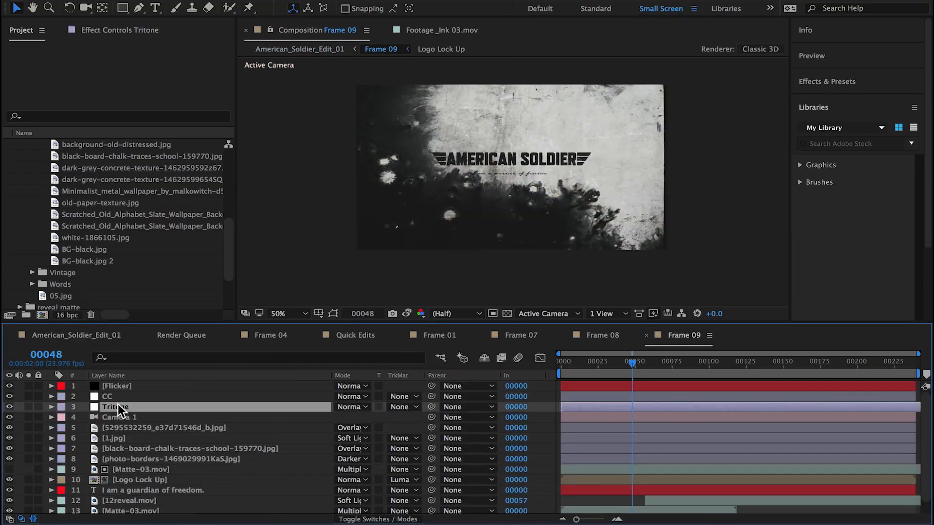
{"action": "left_click", "coordinate": [93, 30]}
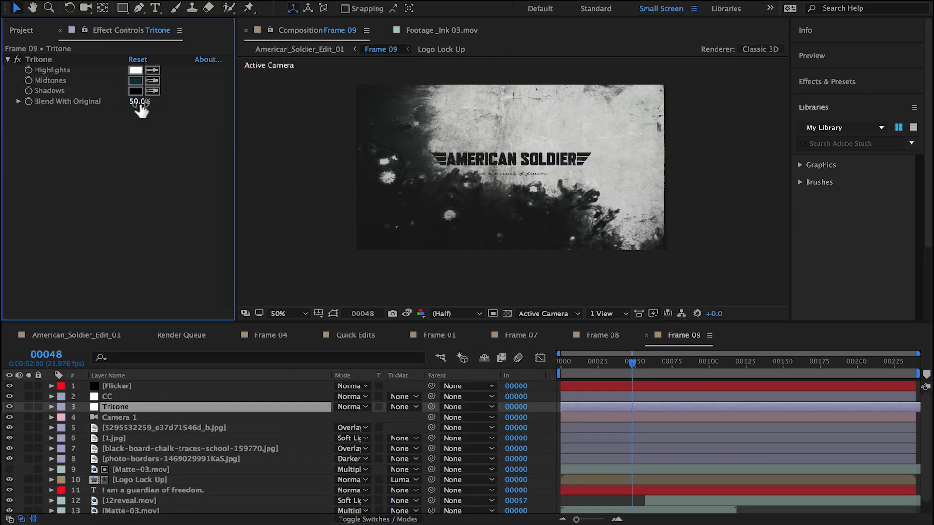
{"action": "type", "text": "25"}
{"action": "key", "text": "Return"}
{"action": "left_click", "coordinate": [77, 335]}
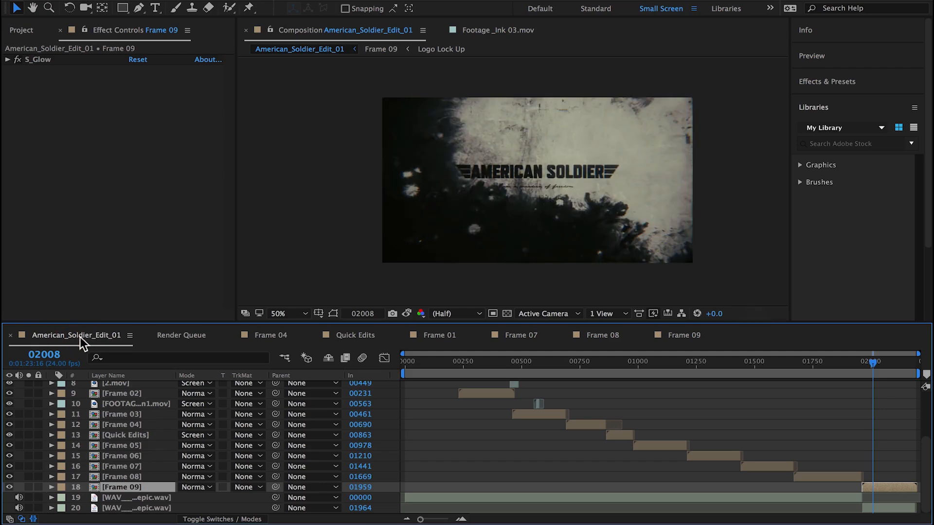
{"action": "left_click", "coordinate": [407, 314]}
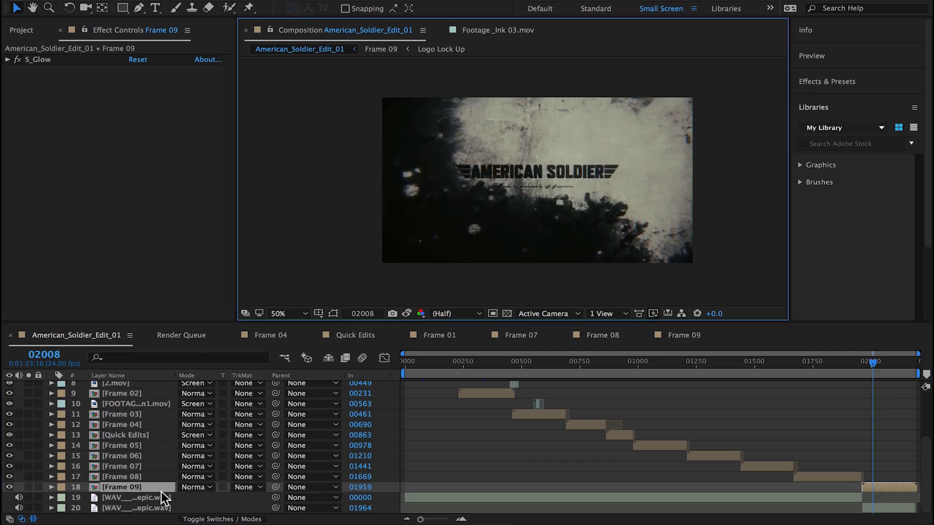
Hide the Flicker layer in Frame 09 and reveal its opacity expression.
{"action": "double_click", "coordinate": [94, 488]}
{"action": "left_click", "coordinate": [121, 398]}
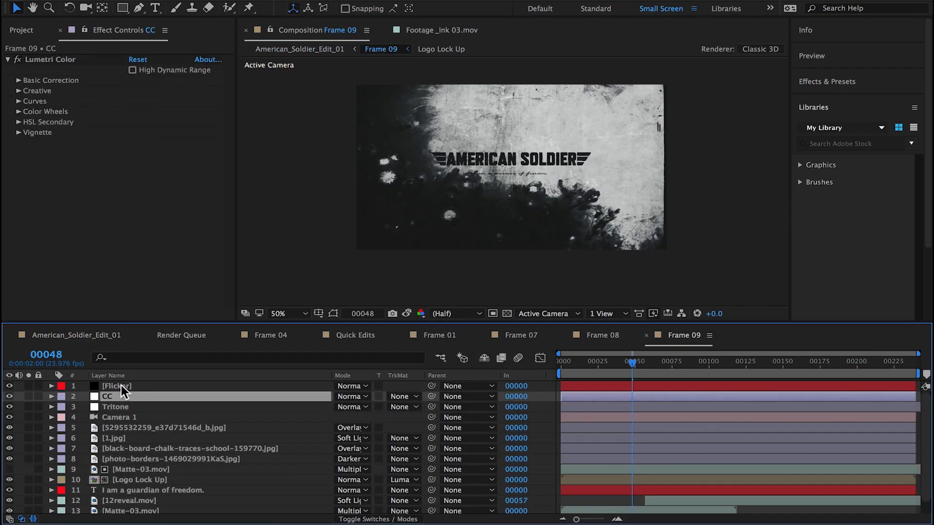
{"action": "left_click", "coordinate": [121, 385]}
{"action": "left_click", "coordinate": [10, 386]}
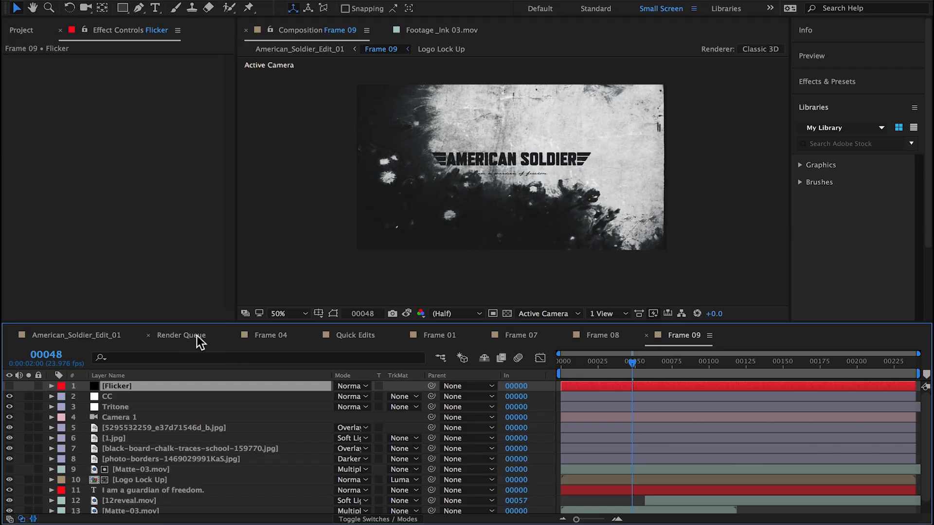
{"action": "key", "text": "t"}
{"action": "left_click", "coordinate": [73, 396]}
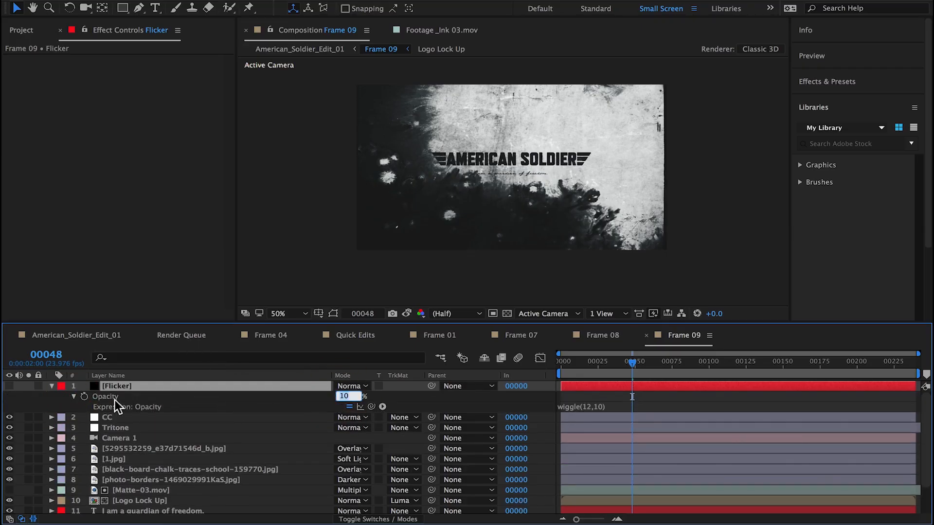
{"action": "left_click", "coordinate": [51, 396]}
Change the opacity expression of the Flicker layer in American_Soldier_Edit_01 to wiggle(12,20), using Frame 09's Flicker as reference.
{"action": "left_click", "coordinate": [79, 335]}
{"action": "scroll", "coordinate": [110, 418], "scroll_direction": "up", "scroll_amount": 7}
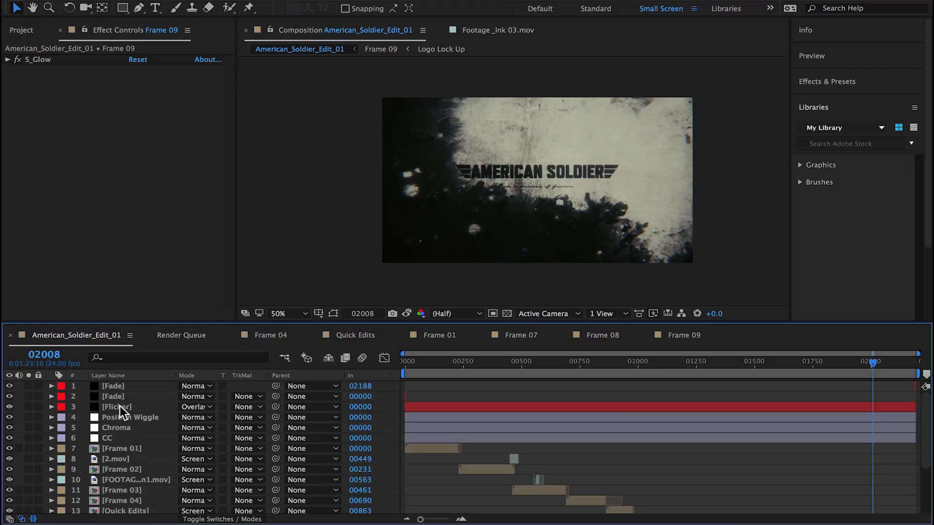
{"action": "left_click", "coordinate": [120, 407]}
{"action": "key", "text": "t"}
{"action": "left_click", "coordinate": [72, 417]}
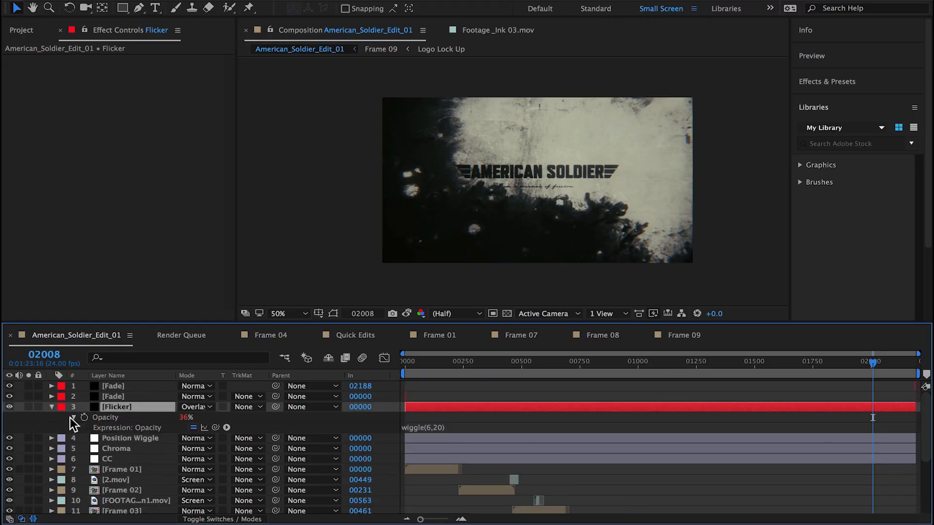
{"action": "left_click", "coordinate": [682, 335]}
{"action": "left_click", "coordinate": [100, 336]}
{"action": "left_click", "coordinate": [427, 427]}
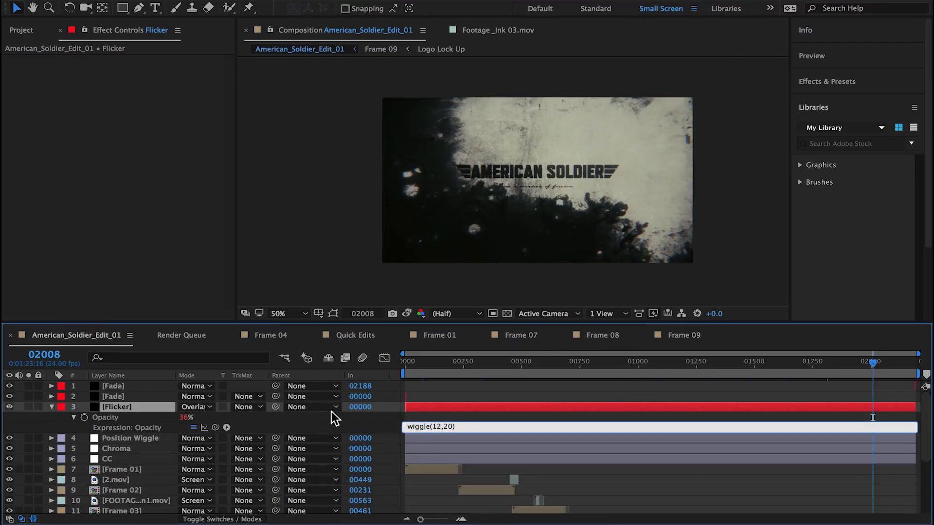
{"action": "type", "text": "12"}
Set the main composition's Flicker opacity expression to wiggle(12,10) to match the one in Frame 09.
{"action": "left_click", "coordinate": [684, 336]}
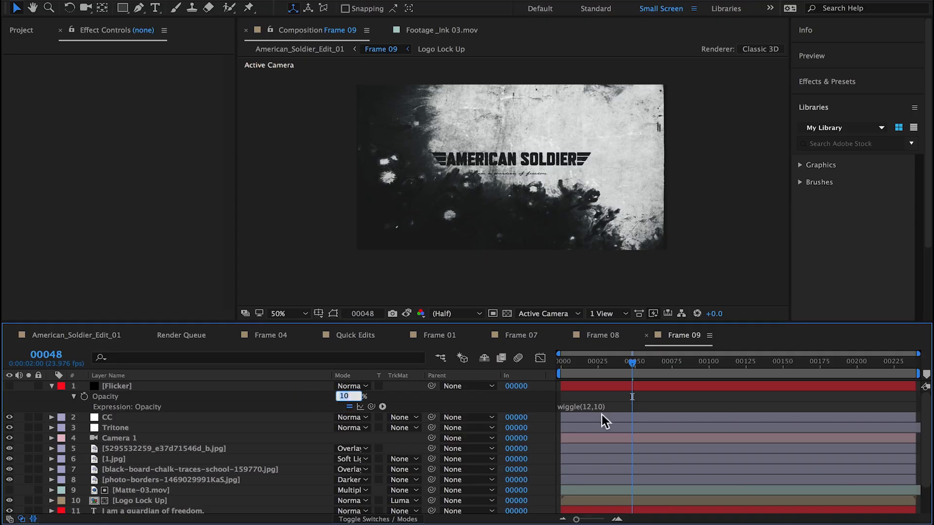
{"action": "left_click", "coordinate": [656, 407]}
{"action": "left_click", "coordinate": [66, 335]}
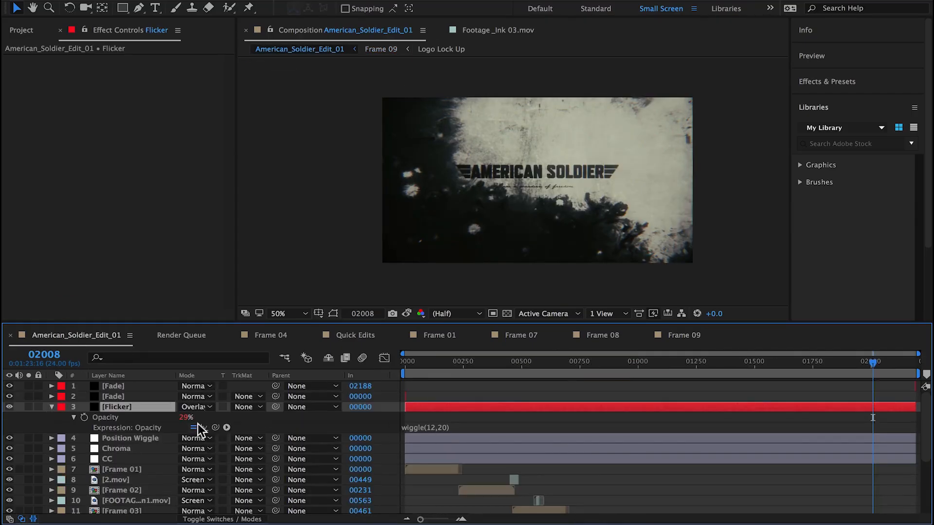
{"action": "left_click", "coordinate": [451, 426]}
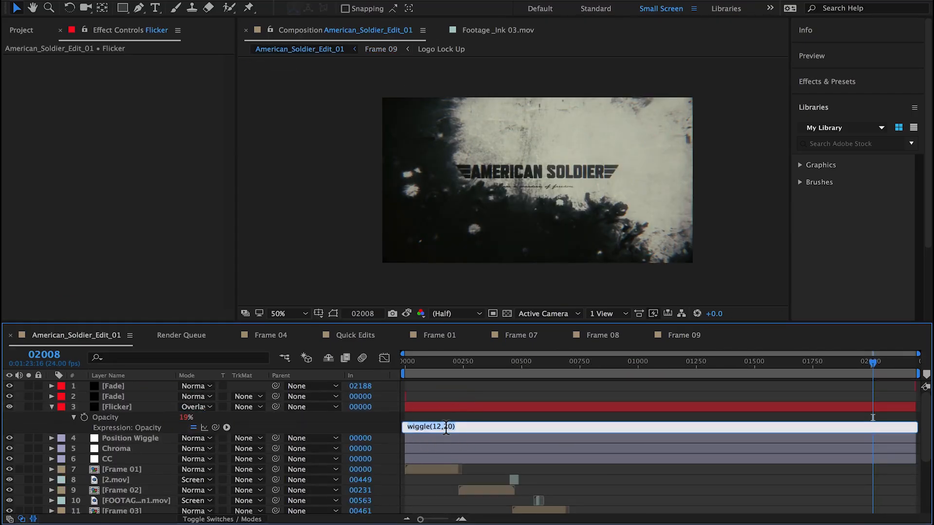
{"action": "type", "text": "1"}
{"action": "left_click", "coordinate": [454, 418]}
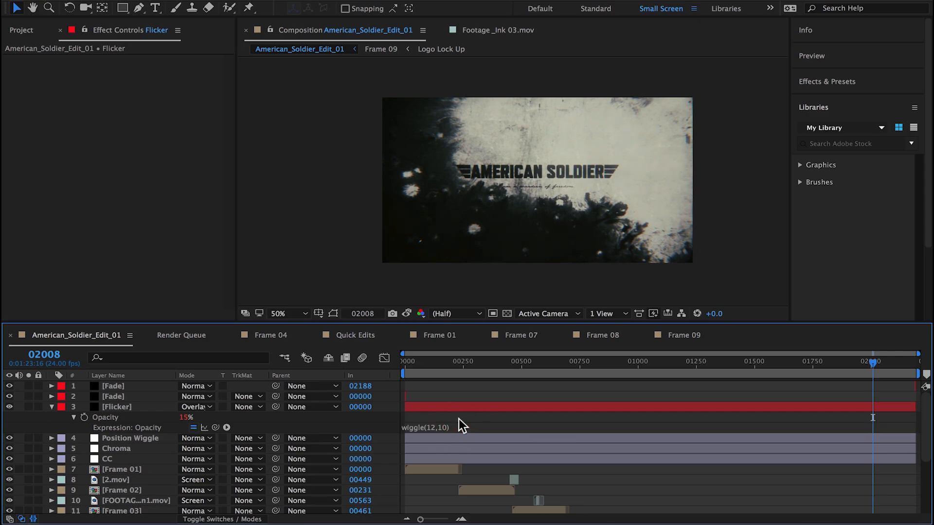
Review the Frame 08 and Frame 09 compositions and their layers.
{"action": "scroll", "coordinate": [679, 449], "scroll_direction": "down", "scroll_amount": 5}
{"action": "double_click", "coordinate": [836, 479]}
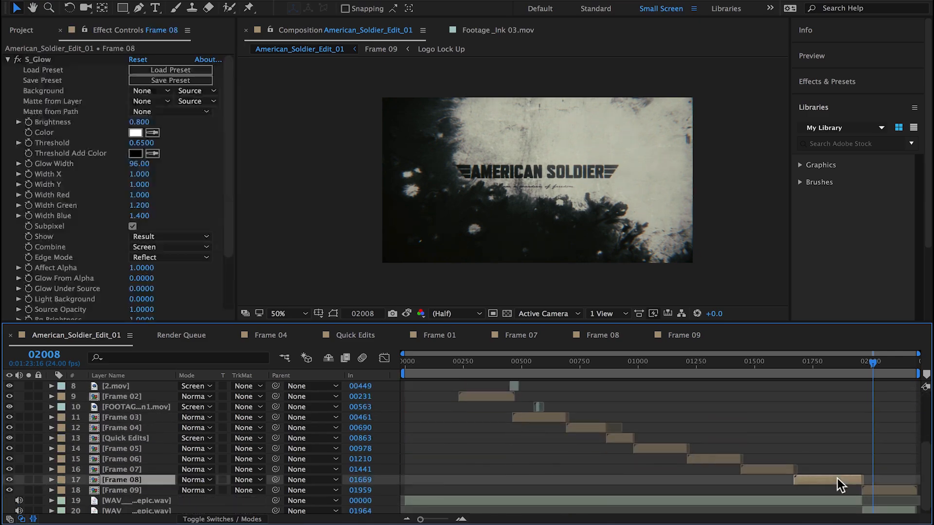
{"action": "left_click", "coordinate": [680, 339]}
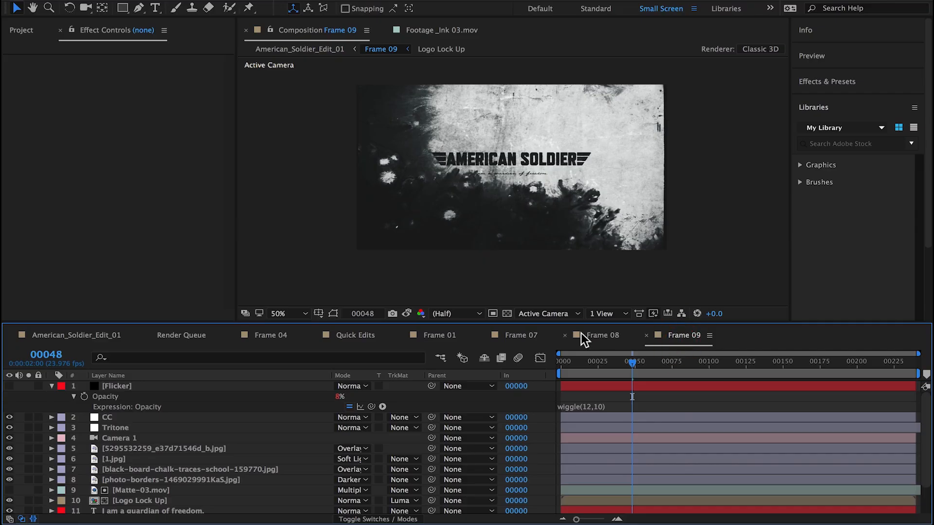
{"action": "left_click", "coordinate": [135, 418]}
Limit the work area of American_Soldier_Edit_01 to the Frame 06 shot and preview it from around frame 1357.
{"action": "left_click", "coordinate": [87, 339]}
{"action": "left_click_drag", "start_coordinate": [722, 362], "coordinate": [733, 362]}
{"action": "key", "text": "n"}
{"action": "left_click", "coordinate": [723, 364]}
{"action": "left_click", "coordinate": [722, 363]}
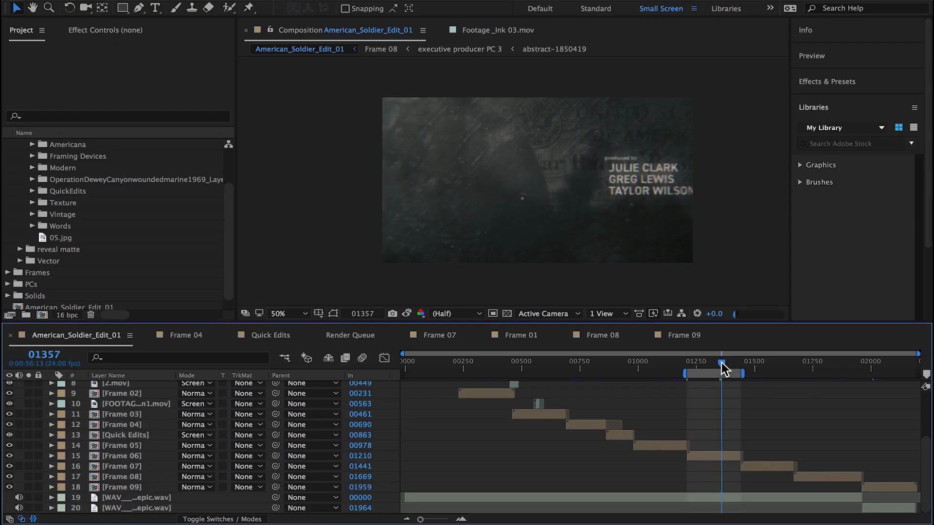
{"action": "key", "text": "space"}
{"action": "key", "text": "space"}
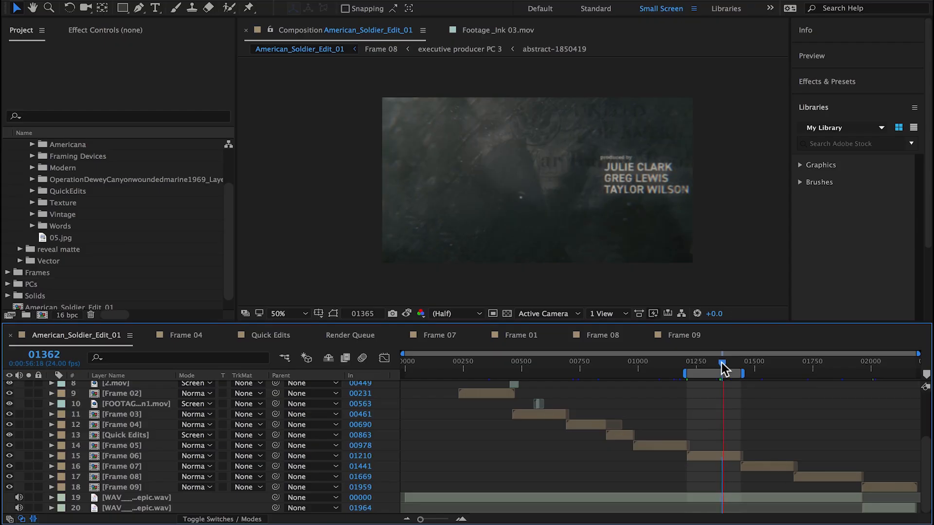
{"action": "left_click", "coordinate": [722, 362]}
{"action": "key", "text": "space"}
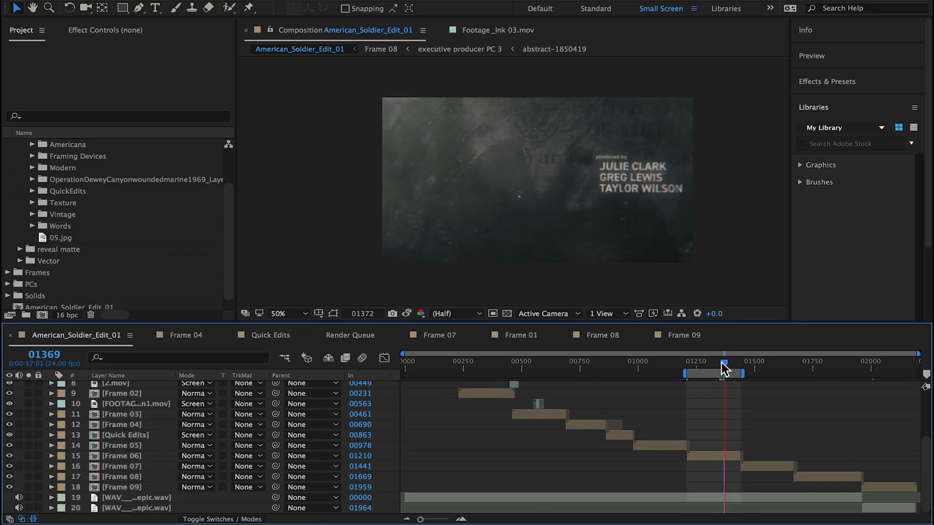
Add U.S._Soldiers_at_Bougainville_(Solomon_Islands)_March_1944.jpg to Frame 06 directly below Adjustment Layer 4, starting at frame 159.
{"action": "double_click", "coordinate": [728, 455]}
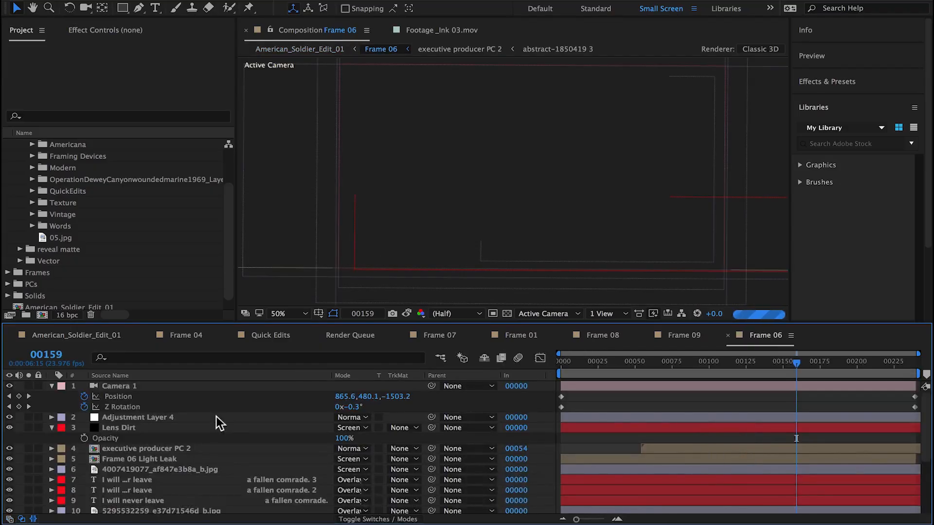
{"action": "left_click", "coordinate": [32, 214]}
{"action": "scroll", "coordinate": [43, 215], "scroll_direction": "down", "scroll_amount": 2}
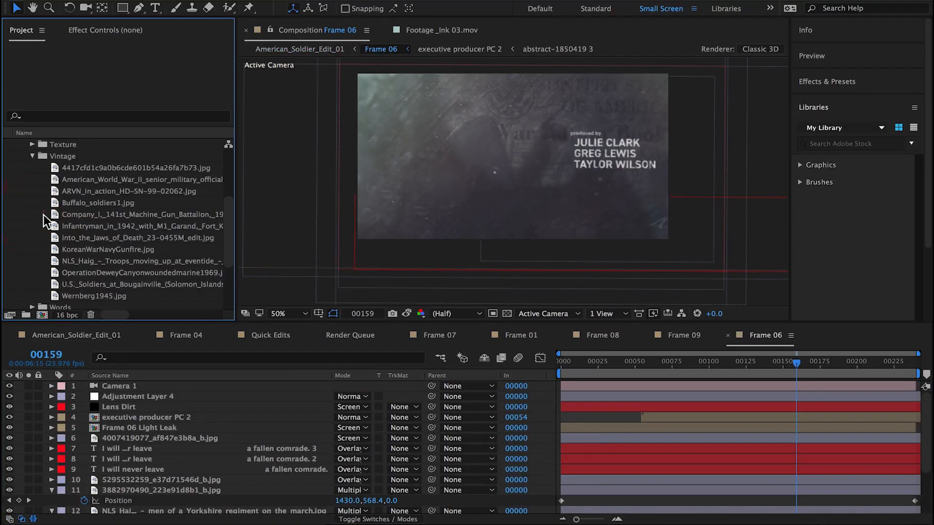
{"action": "left_click", "coordinate": [83, 284]}
{"action": "left_click_drag", "start_coordinate": [88, 286], "coordinate": [684, 386]}
{"action": "left_click_drag", "start_coordinate": [145, 406], "coordinate": [149, 413]}
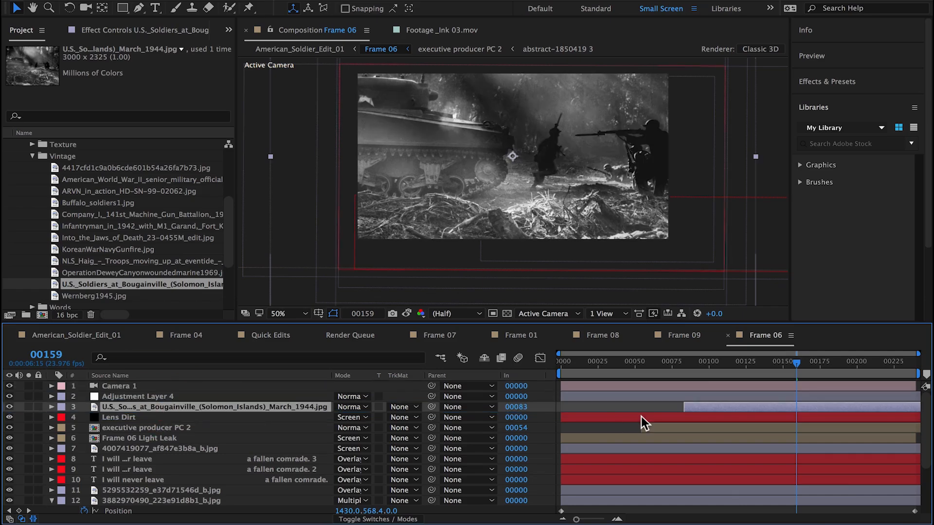
{"action": "left_click_drag", "start_coordinate": [682, 410], "coordinate": [797, 408]}
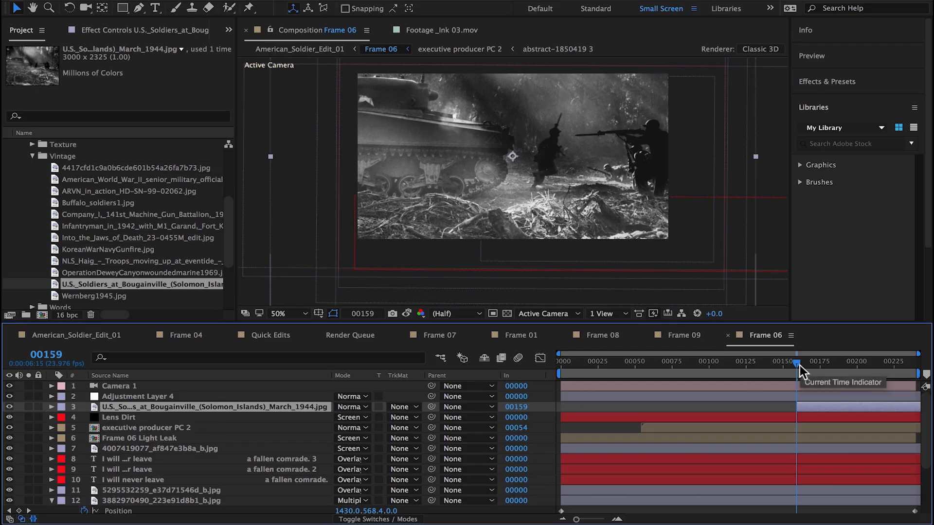
{"action": "left_click", "coordinate": [809, 404]}
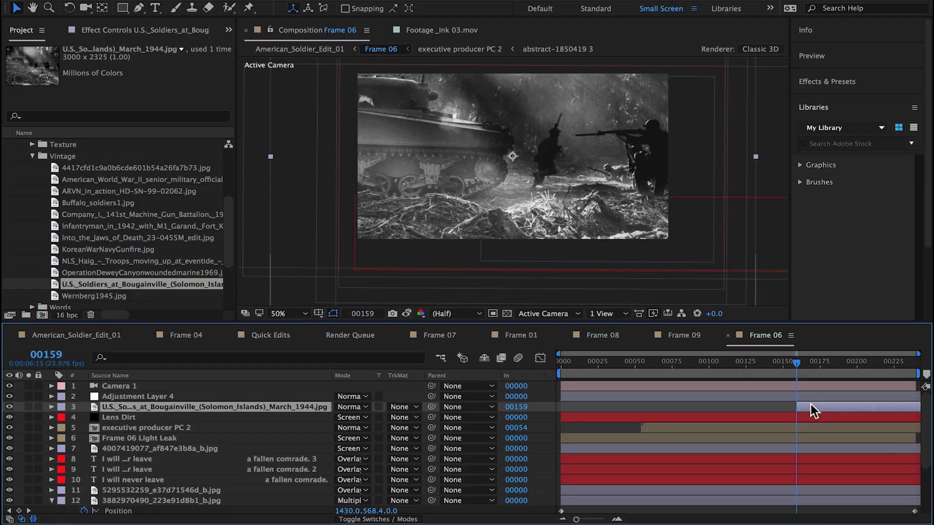
At frame 168, make the U.S._Soldiers_at_Bougainville layer 3D and move it below Lens Dirt.
{"action": "mouse_move", "coordinate": [801, 369]}
{"action": "left_mouse_down"}
{"action": "mouse_move", "coordinate": [838, 362]}
{"action": "mouse_move", "coordinate": [795, 366]}
{"action": "mouse_move", "coordinate": [809, 366]}
{"action": "left_mouse_up"}
{"action": "left_click", "coordinate": [377, 519]}
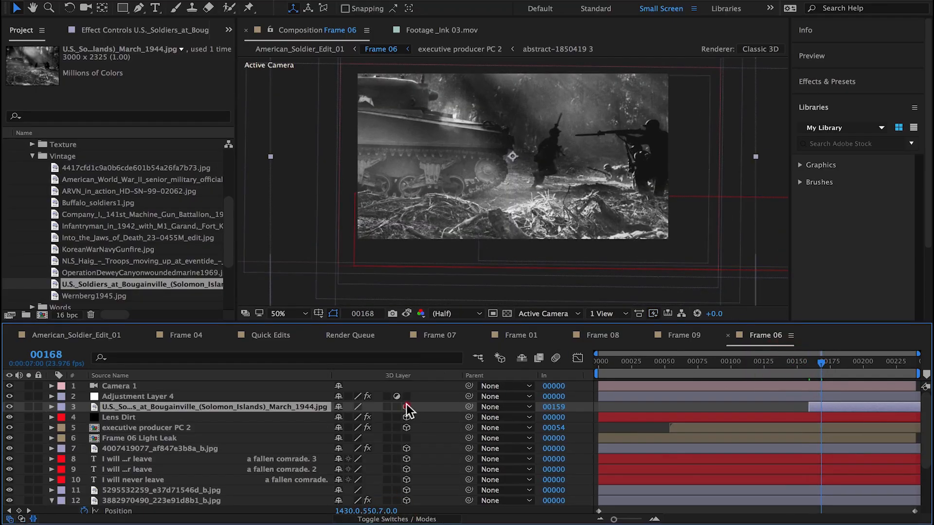
{"action": "left_click_drag", "start_coordinate": [158, 411], "coordinate": [155, 420]}
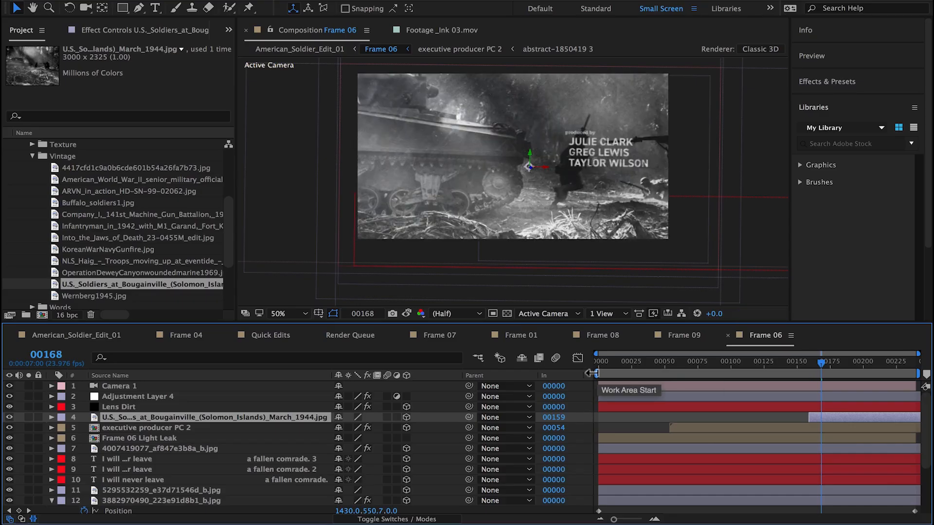
Start the Frame 06 work area around frame 50 and trim the executive producer PC 2 layer to begin at frame 159.
{"action": "left_click_drag", "start_coordinate": [591, 373], "coordinate": [659, 375]}
{"action": "left_click", "coordinate": [672, 427]}
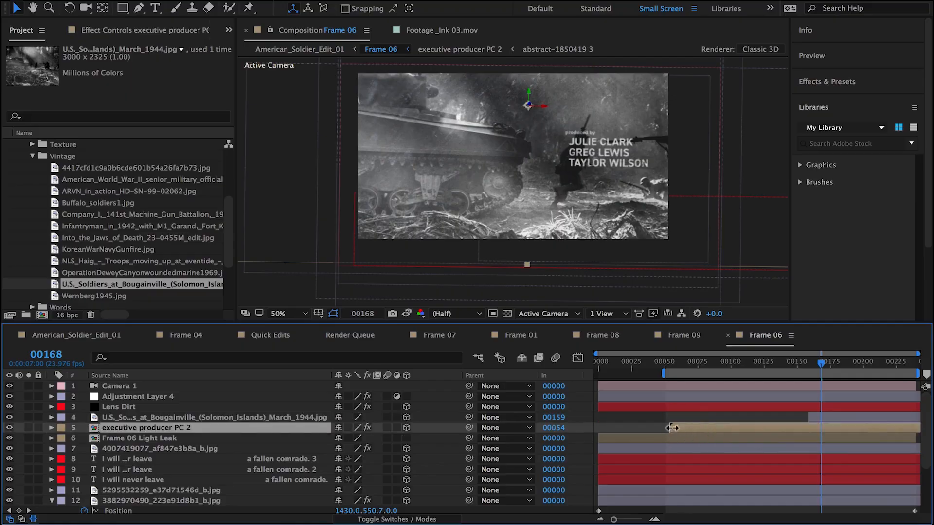
{"action": "left_click_drag", "start_coordinate": [670, 427], "coordinate": [803, 432]}
Play back the Frame 06 shot in the American_Soldier_Edit_01 composition.
{"action": "left_click", "coordinate": [84, 337]}
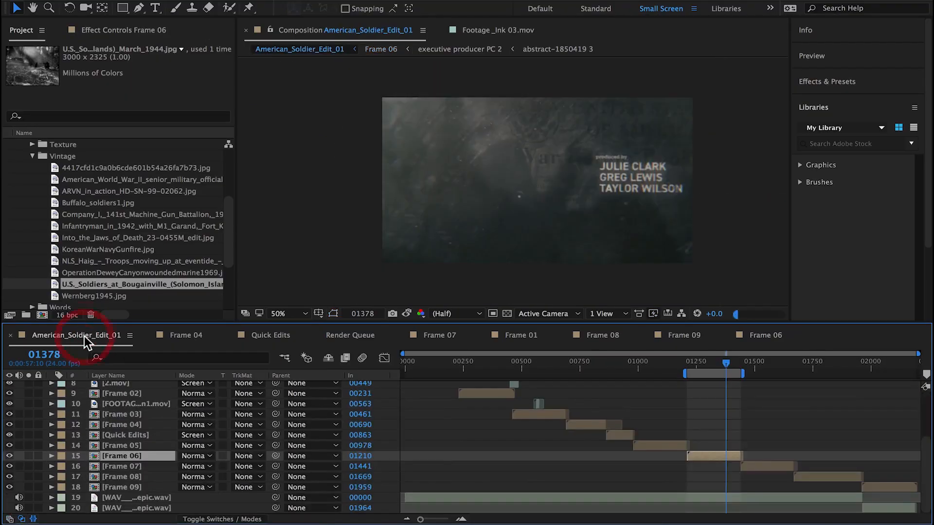
{"action": "key", "text": "space"}
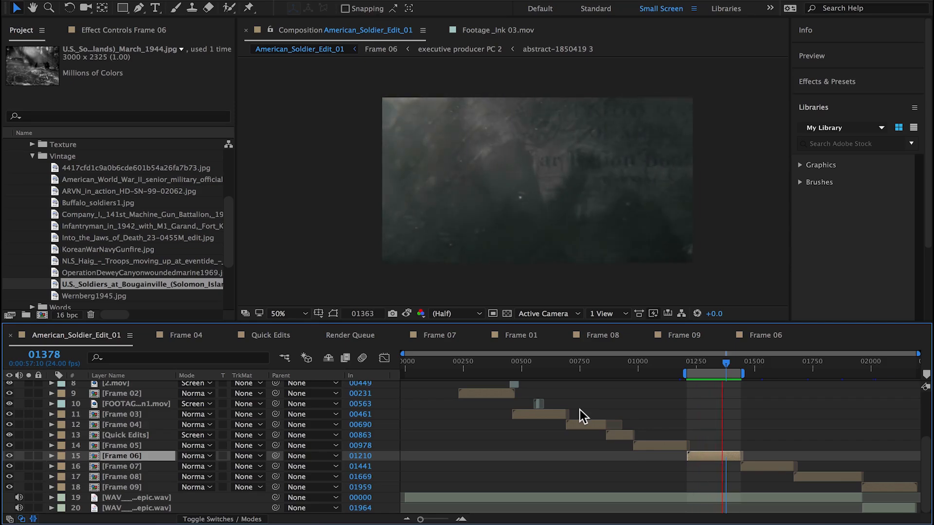
{"action": "left_click", "coordinate": [725, 365]}
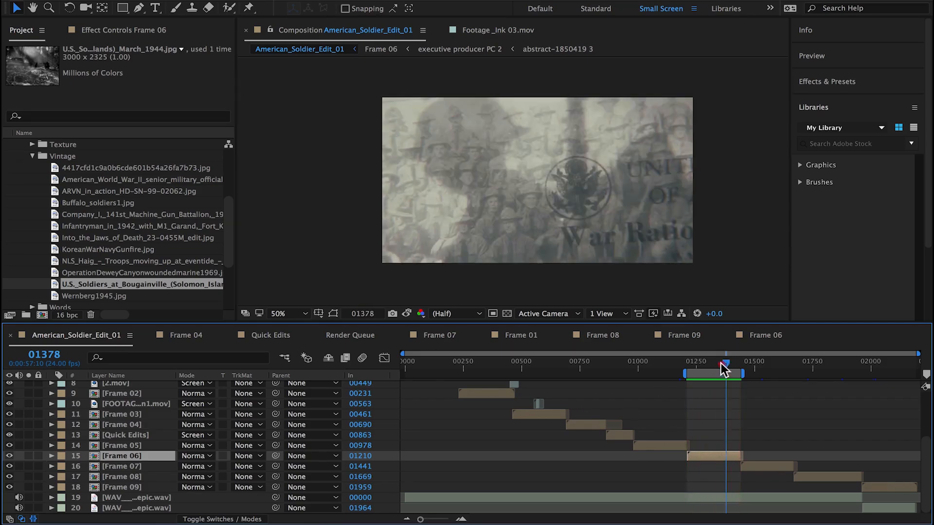
Reopen Frame 06 at frame 125 and preview the light footage clips 7.mov and 2.mov.
{"action": "double_click", "coordinate": [724, 455]}
{"action": "left_click_drag", "start_coordinate": [815, 364], "coordinate": [762, 376]}
{"action": "left_click", "coordinate": [821, 417]}
{"action": "left_click", "coordinate": [33, 156]}
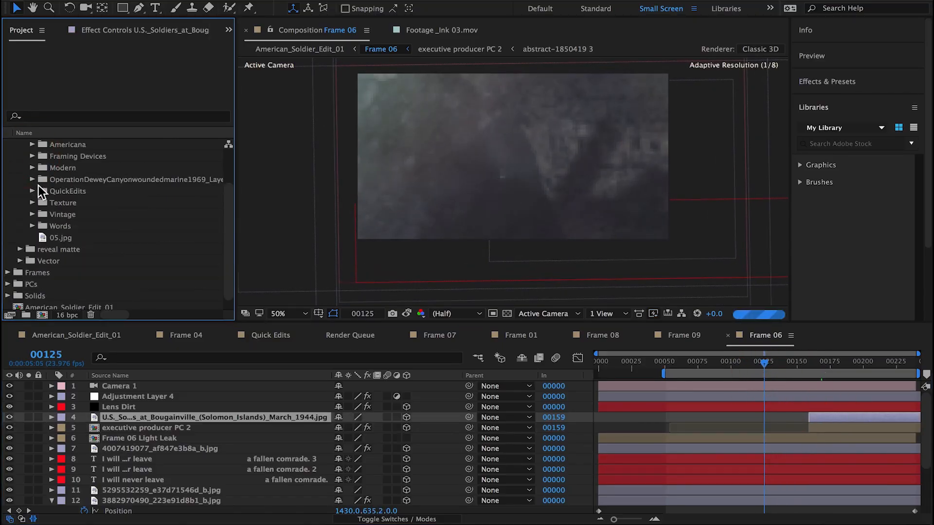
{"action": "left_click", "coordinate": [20, 180]}
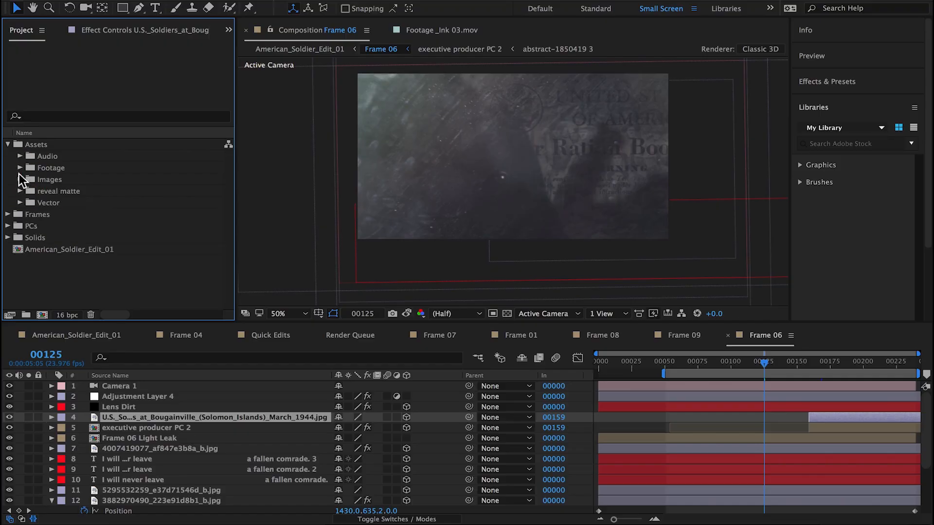
{"action": "left_click", "coordinate": [20, 168]}
{"action": "left_click", "coordinate": [32, 202]}
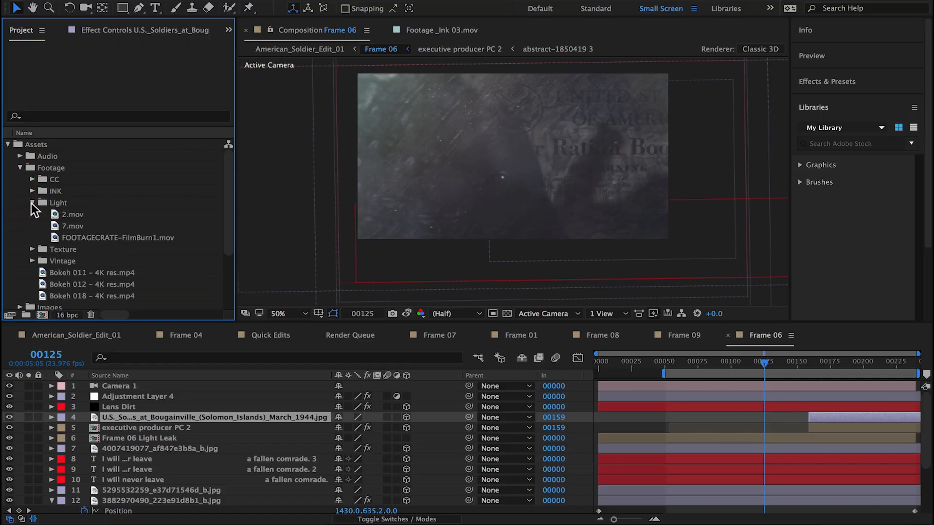
{"action": "double_click", "coordinate": [68, 226]}
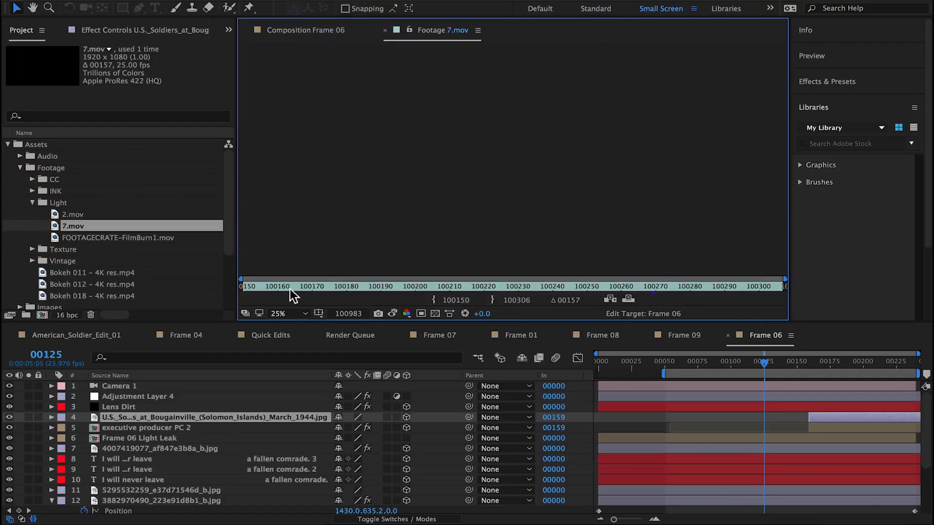
{"action": "left_click_drag", "start_coordinate": [268, 285], "coordinate": [655, 288]}
{"action": "left_click", "coordinate": [58, 215]}
{"action": "double_click", "coordinate": [57, 215]}
{"action": "left_click_drag", "start_coordinate": [261, 288], "coordinate": [598, 287]}
Add 7.mov to Frame 06 directly below Lens Dirt, starting at frame 102, with the Add blending mode.
{"action": "left_click", "coordinate": [68, 226]}
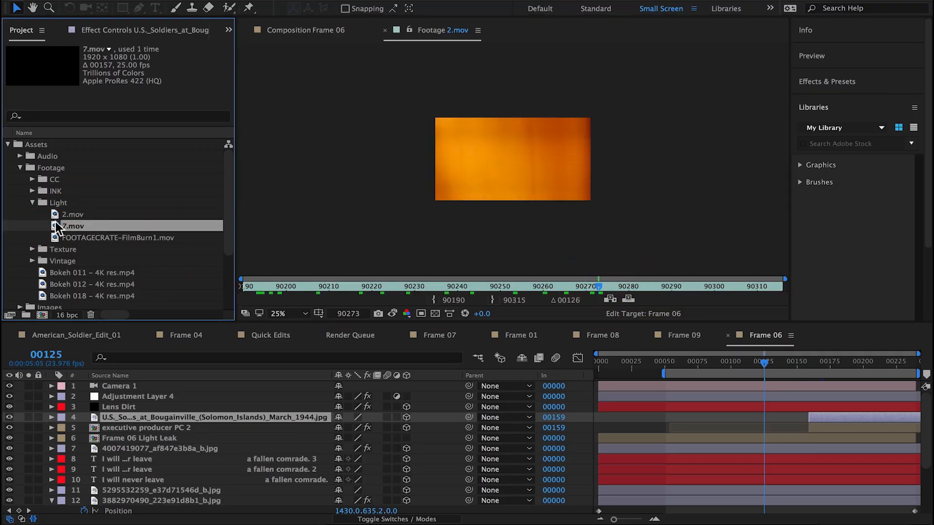
{"action": "left_click_drag", "start_coordinate": [58, 226], "coordinate": [757, 409]}
{"action": "left_click", "coordinate": [401, 518]}
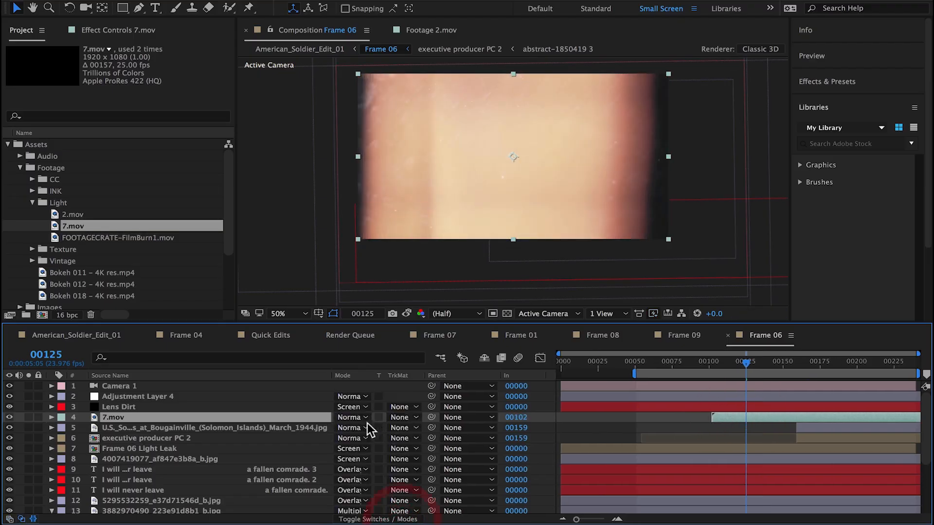
{"action": "left_click", "coordinate": [351, 417]}
{"action": "left_click", "coordinate": [360, 151]}
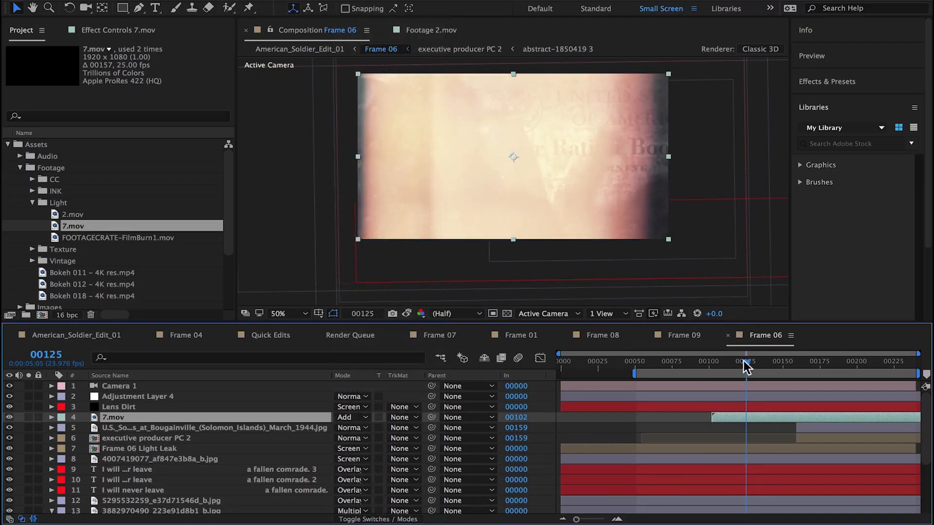
Shift the 7.mov layer to start at frame 67 so its flash covers the image change at frame 159.
{"action": "left_click_drag", "start_coordinate": [743, 360], "coordinate": [802, 365]}
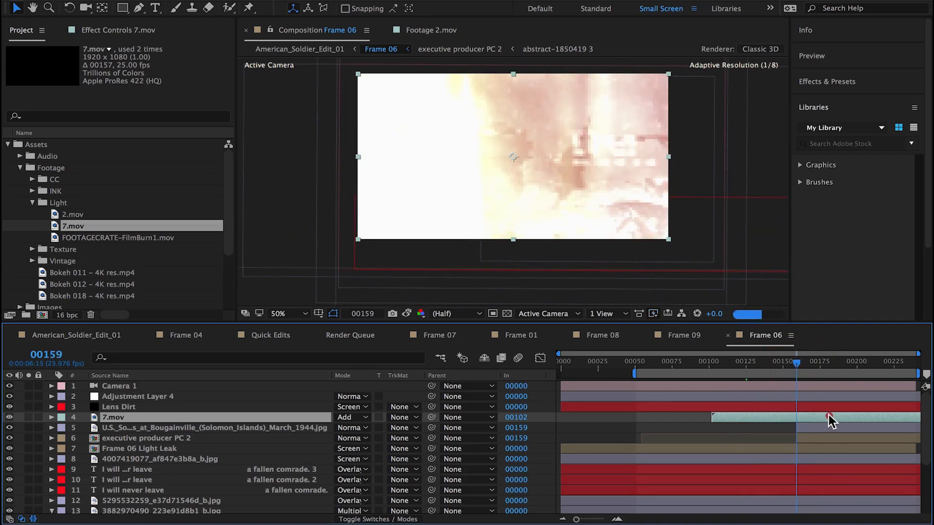
{"action": "left_click_drag", "start_coordinate": [828, 416], "coordinate": [798, 418]}
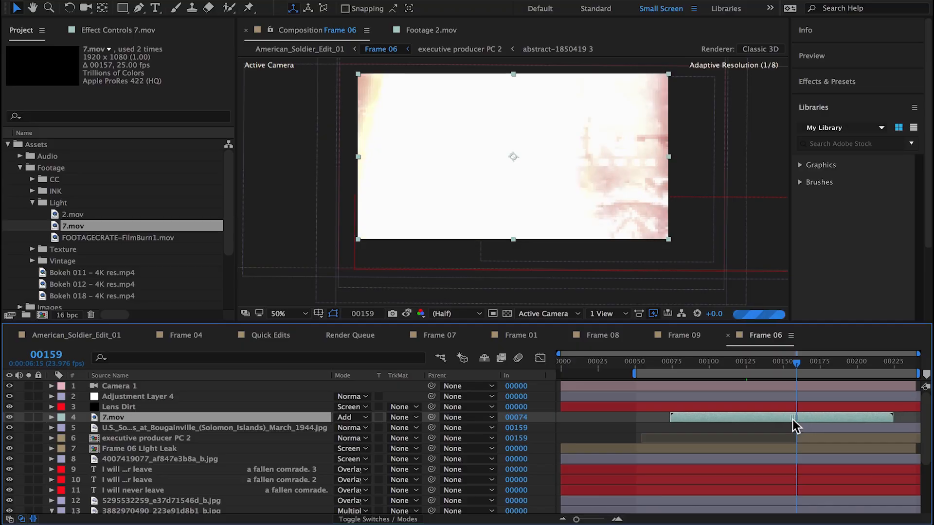
{"action": "key", "text": "ctrl+z"}
{"action": "left_click_drag", "start_coordinate": [854, 416], "coordinate": [809, 413]}
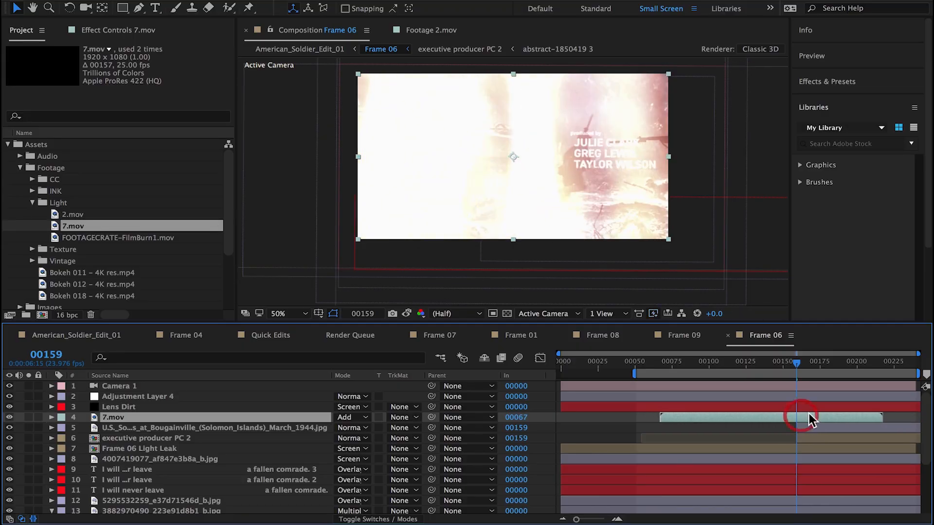
Keyframe the opacity of 7.mov at 41% early in the clip, 100% at frame 159 and faded out at frame 175.
{"action": "key", "text": "t"}
{"action": "left_click", "coordinate": [84, 428]}
{"action": "left_click_drag", "start_coordinate": [797, 363], "coordinate": [819, 362]}
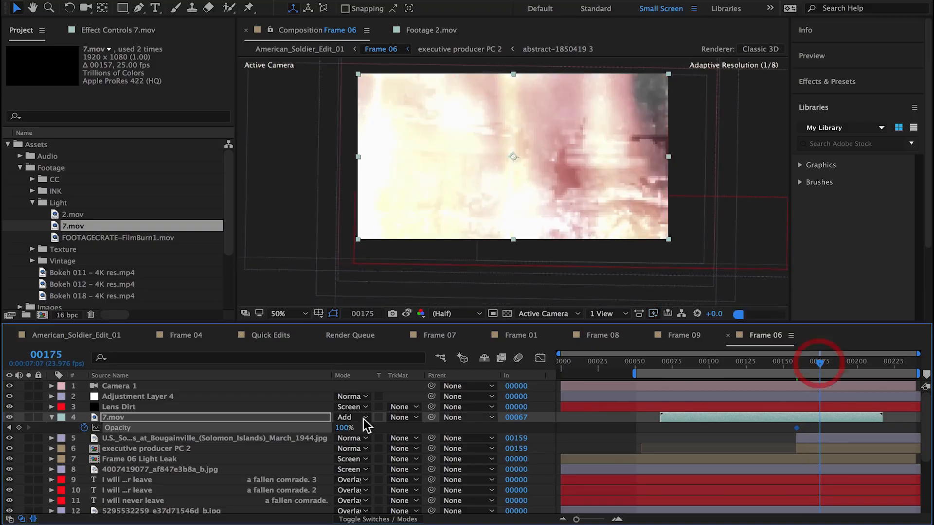
{"action": "left_click_drag", "start_coordinate": [344, 428], "coordinate": [209, 432]}
{"action": "left_click_drag", "start_coordinate": [802, 363], "coordinate": [686, 382]}
{"action": "left_click_drag", "start_coordinate": [343, 427], "coordinate": [308, 429]}
{"action": "left_click", "coordinate": [709, 362]}
{"action": "left_click_drag", "start_coordinate": [712, 364], "coordinate": [786, 362]}
Apply the Black & White effect to 7.mov and try the Screen blending mode on it.
{"action": "left_click", "coordinate": [292, 1]}
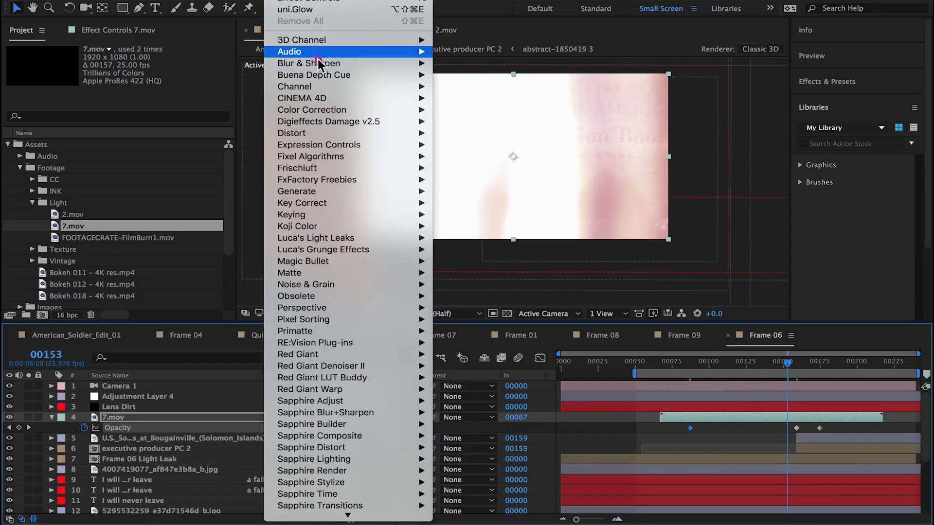
{"action": "mouse_move", "coordinate": [311, 104]}
{"action": "left_click", "coordinate": [484, 140]}
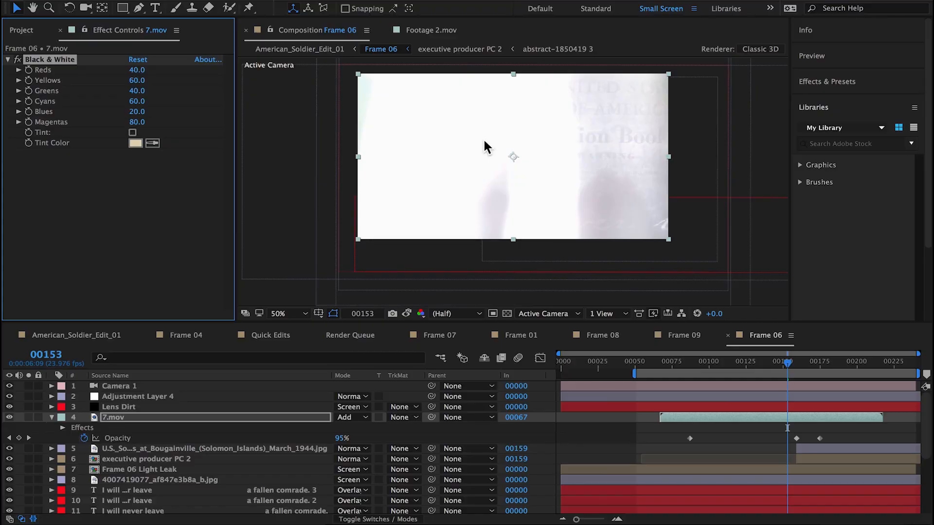
{"action": "left_click", "coordinate": [353, 418]}
{"action": "left_click", "coordinate": [376, 174]}
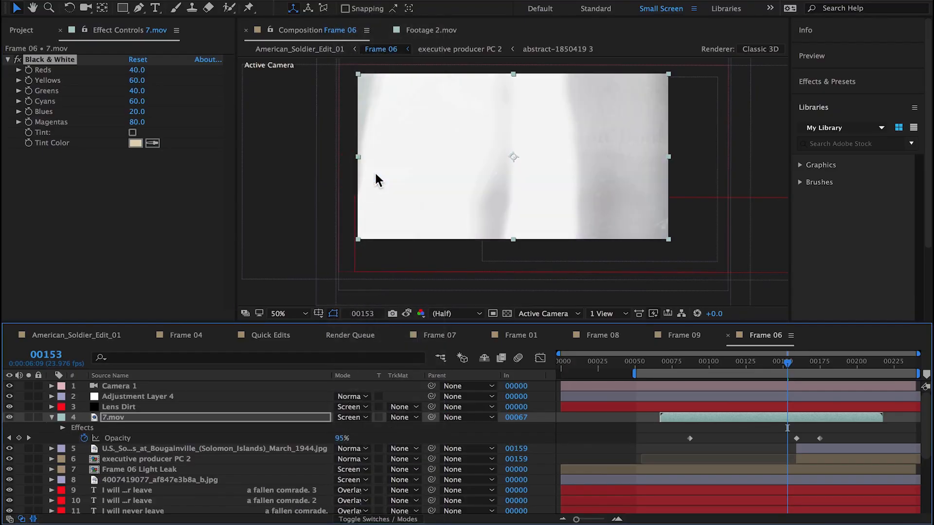
Lower the first opacity keyframe of 7.mov in Frame 06 to 0% and place it at about frame 107.
{"action": "left_click", "coordinate": [97, 335]}
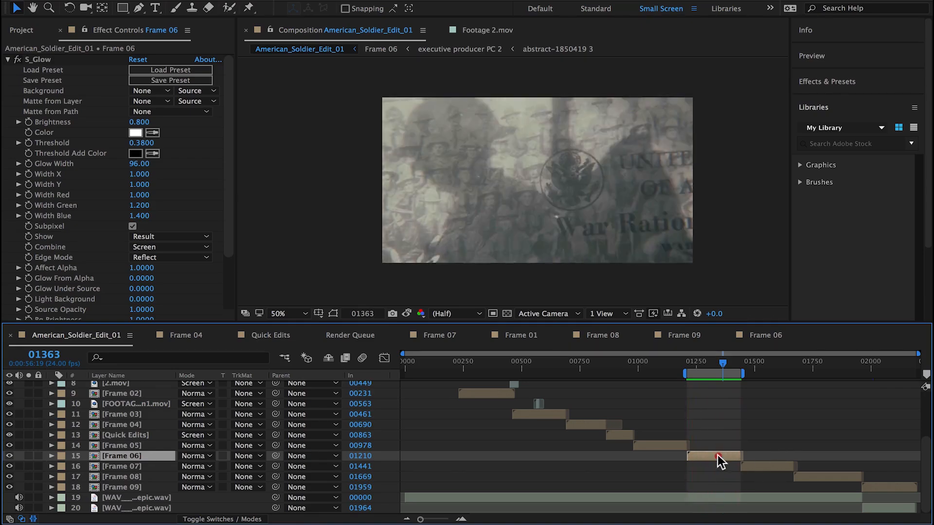
{"action": "double_click", "coordinate": [717, 455]}
{"action": "left_click_drag", "start_coordinate": [786, 366], "coordinate": [661, 383]}
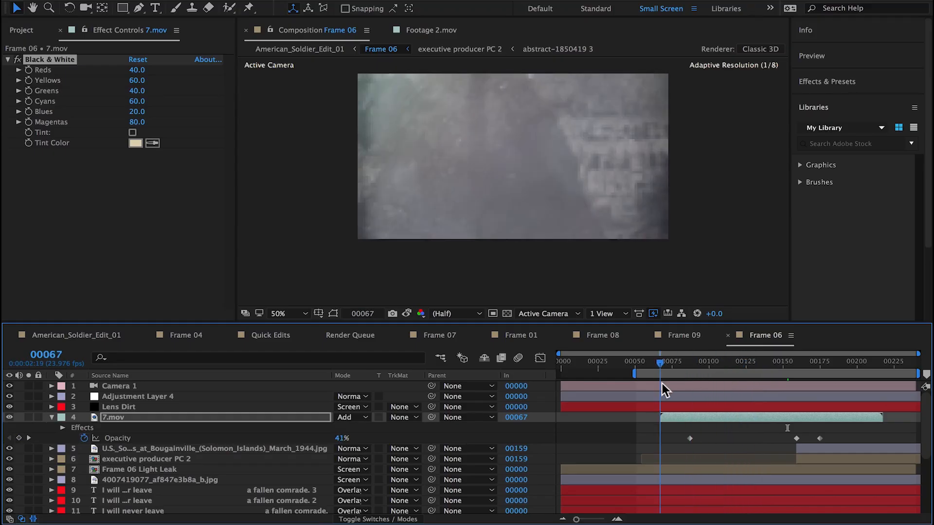
{"action": "left_click_drag", "start_coordinate": [690, 438], "coordinate": [660, 440]}
{"action": "left_click_drag", "start_coordinate": [345, 439], "coordinate": [253, 440]}
{"action": "left_click", "coordinate": [707, 364]}
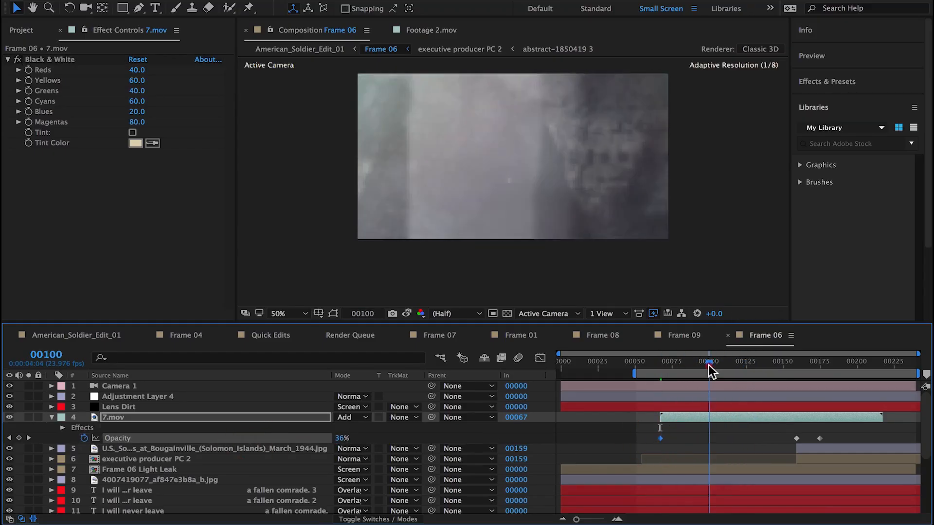
{"action": "left_click_drag", "start_coordinate": [708, 364], "coordinate": [746, 367]}
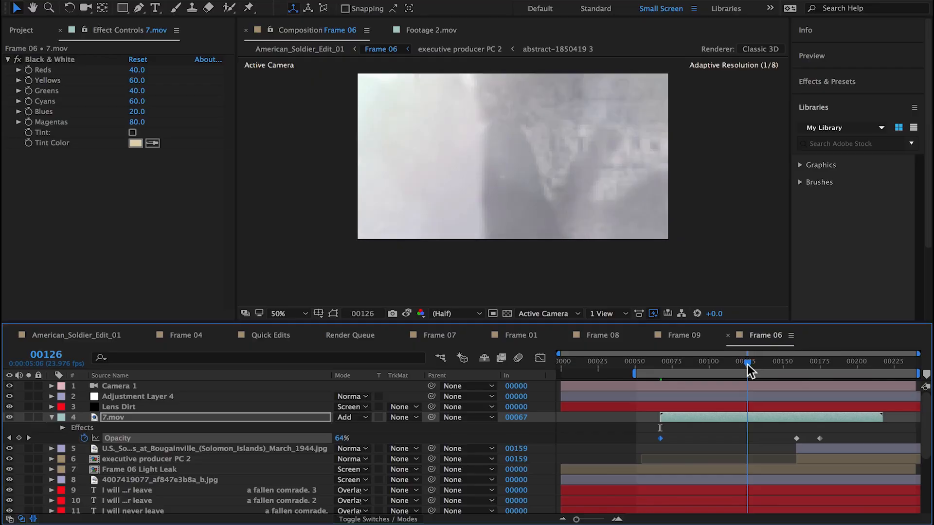
{"action": "left_click_drag", "start_coordinate": [661, 438], "coordinate": [719, 442]}
{"action": "mouse_move", "coordinate": [747, 364]}
{"action": "left_mouse_down"}
{"action": "mouse_move", "coordinate": [737, 365]}
{"action": "mouse_move", "coordinate": [749, 366]}
{"action": "left_mouse_up"}
Preview the revised light flash over the Frame 06 shot in American_Soldier_Edit_01.
{"action": "left_click", "coordinate": [69, 336]}
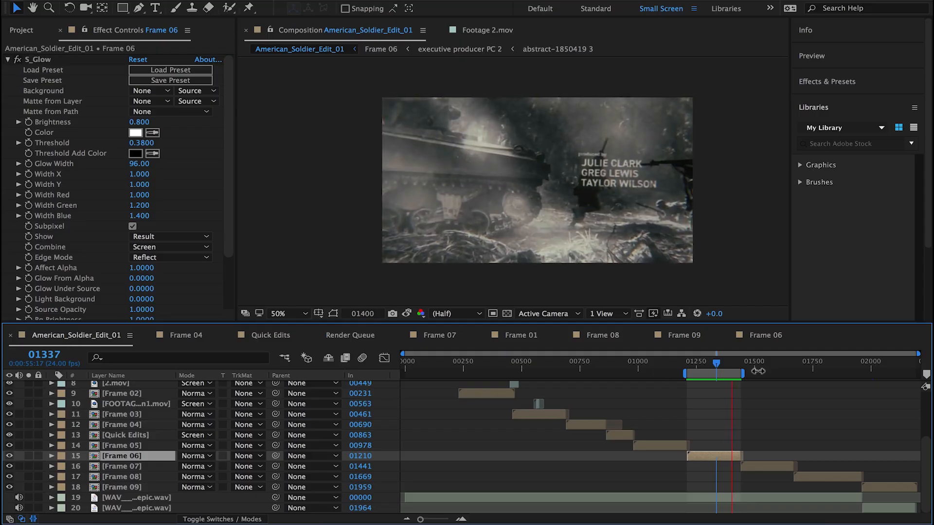
{"action": "left_click", "coordinate": [711, 365]}
{"action": "left_click_drag", "start_coordinate": [710, 369], "coordinate": [722, 367]}
Extend the U.S._Soldiers_at_Bougainville and executive producer PC 2 layers in Frame 06 back to start at frame 135.
{"action": "double_click", "coordinate": [723, 455]}
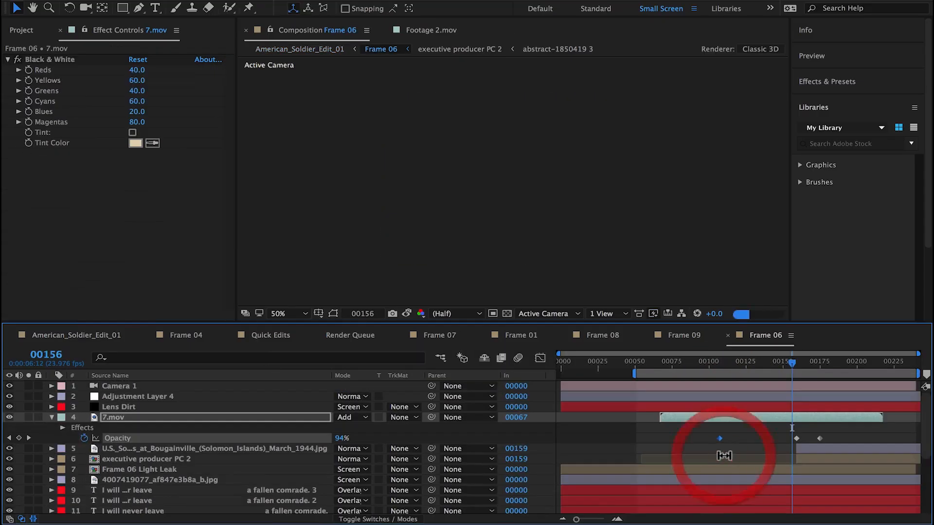
{"action": "mouse_move", "coordinate": [792, 362]}
{"action": "left_mouse_down"}
{"action": "mouse_move", "coordinate": [776, 365]}
{"action": "mouse_move", "coordinate": [796, 364]}
{"action": "left_mouse_up"}
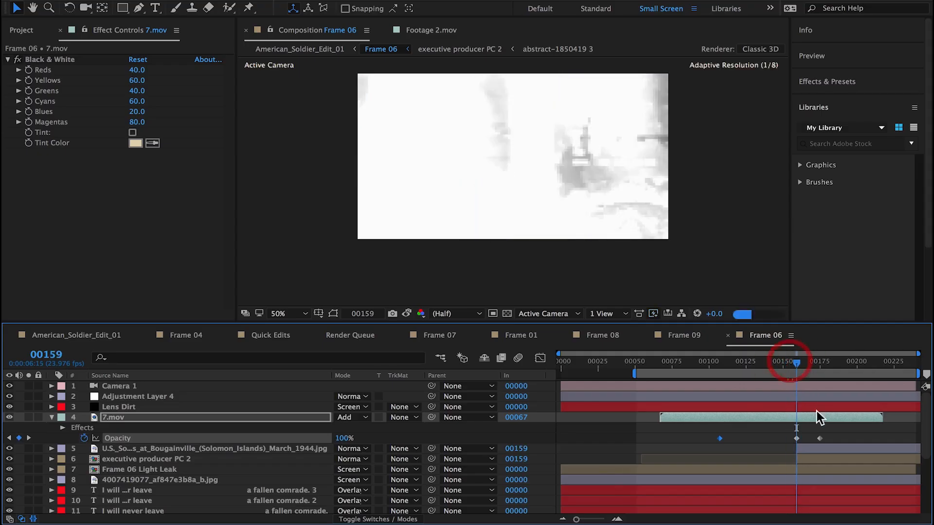
{"action": "left_click", "coordinate": [801, 449]}
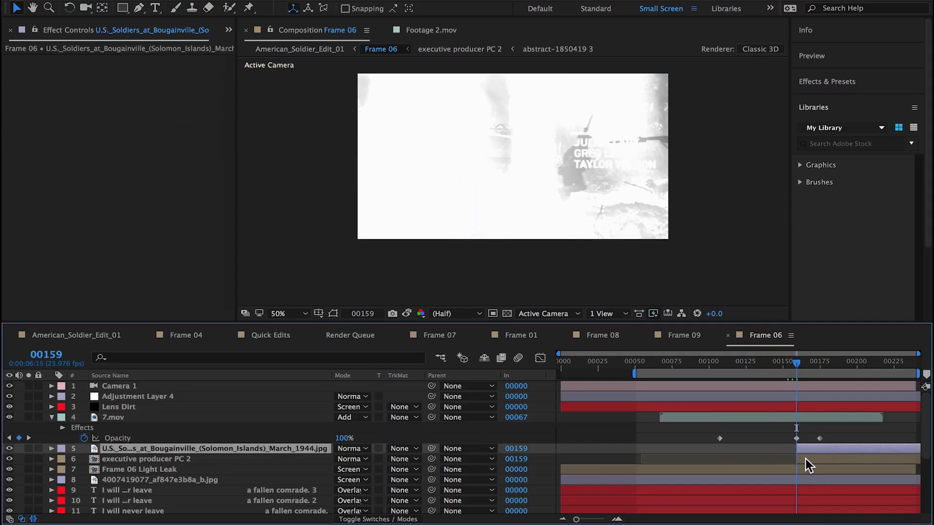
{"action": "left_click", "coordinate": [805, 459], "text": "shift"}
{"action": "left_click_drag", "start_coordinate": [797, 450], "coordinate": [788, 450]}
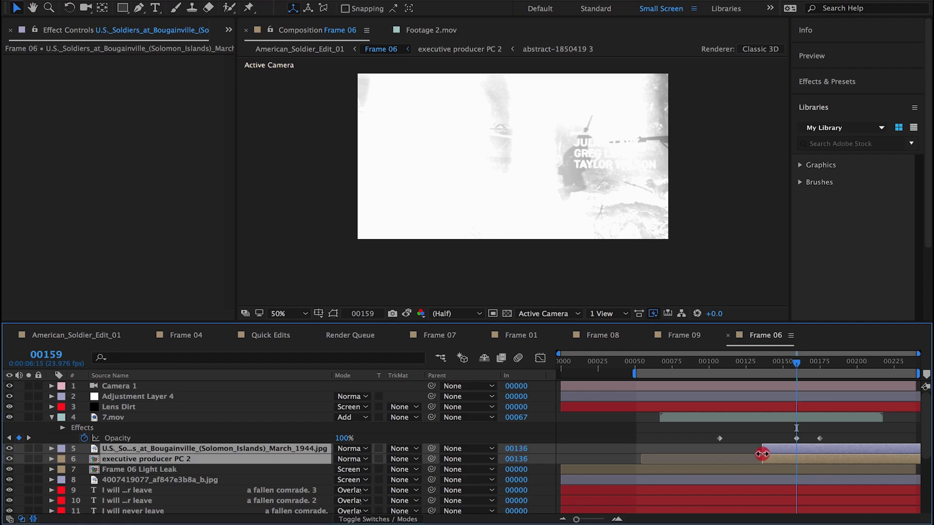
Keyframe both layers' opacity to fade in from 0% at frame 135 to full opacity at frame 159.
{"action": "key", "text": "t"}
{"action": "left_click", "coordinate": [84, 459]}
{"action": "left_click_drag", "start_coordinate": [797, 365], "coordinate": [762, 371]}
{"action": "left_click_drag", "start_coordinate": [342, 459], "coordinate": [214, 469]}
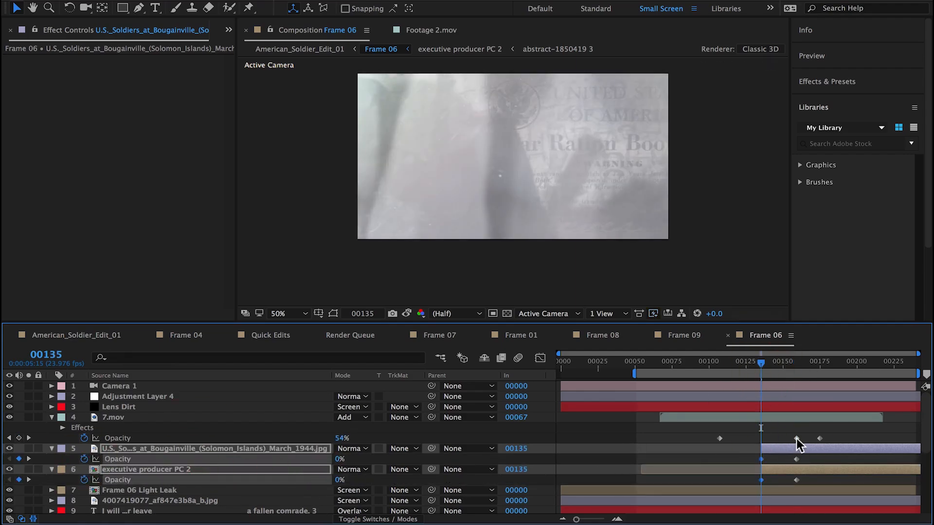
Move the 100% opacity keyframe of 7.mov to about frame 147 and preview the shot in American_Soldier_Edit_01.
{"action": "left_click_drag", "start_coordinate": [796, 439], "coordinate": [775, 443]}
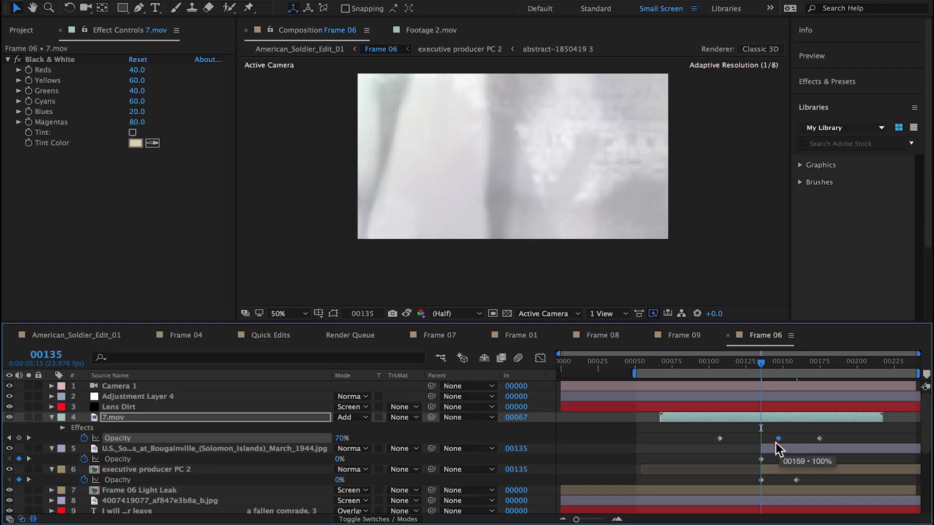
{"action": "left_click", "coordinate": [777, 364]}
{"action": "left_click_drag", "start_coordinate": [776, 363], "coordinate": [791, 361]}
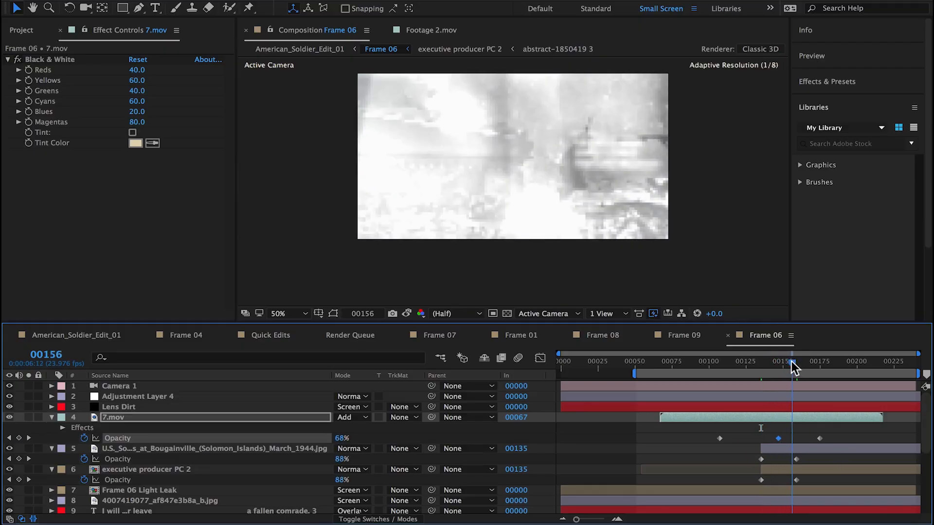
{"action": "left_click", "coordinate": [112, 335]}
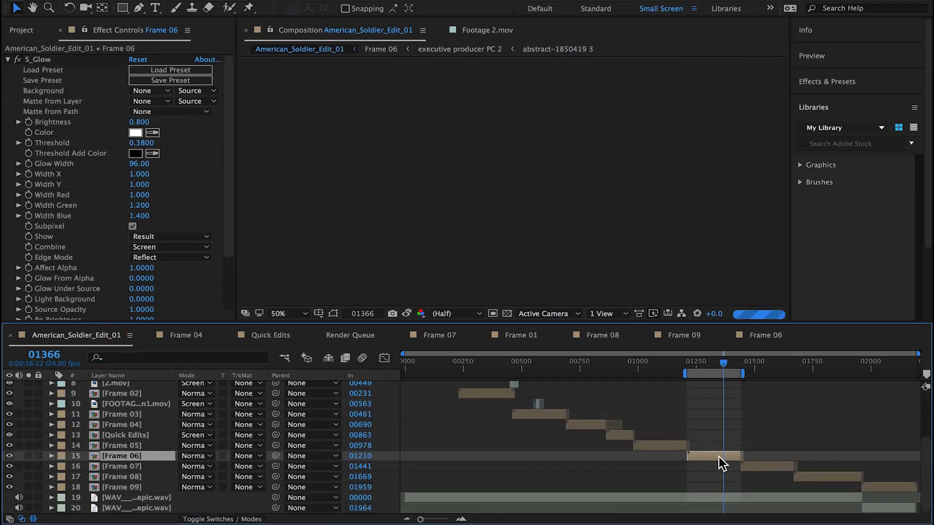
{"action": "key", "text": "space"}
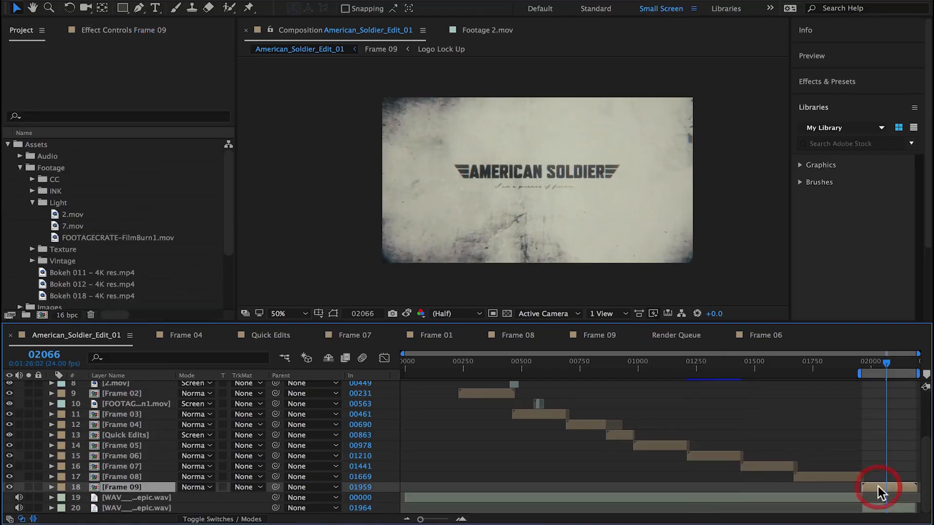
Delete the hidden Flicker layer from Frame 09 and go to frame 114 of American_Soldier_Edit_01.
{"action": "double_click", "coordinate": [878, 486]}
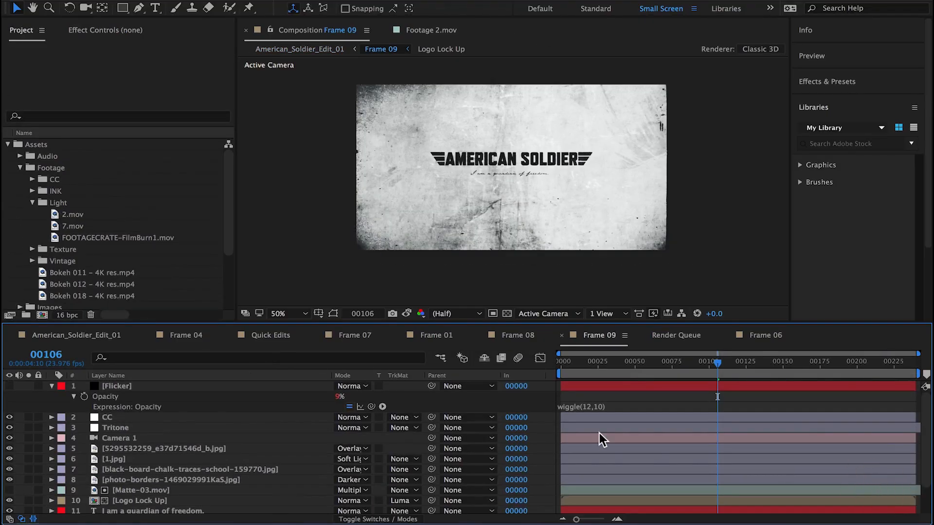
{"action": "left_click", "coordinate": [135, 385]}
{"action": "key", "text": "u"}
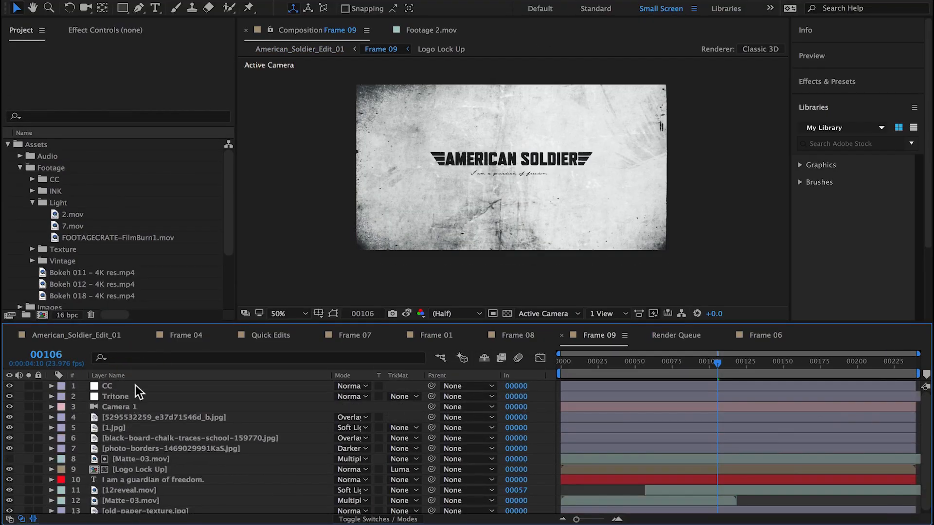
{"action": "left_click", "coordinate": [76, 335]}
{"action": "left_click_drag", "start_coordinate": [491, 362], "coordinate": [431, 369]}
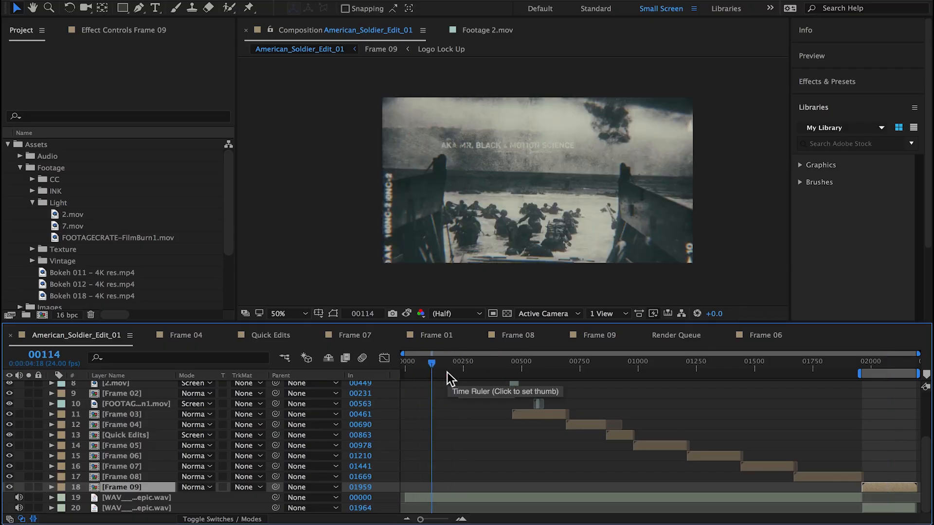
Go to frame 317 of American_Soldier_Edit_01 and compare it with the stored snapshot.
{"action": "left_click", "coordinate": [410, 328]}
{"action": "left_click", "coordinate": [479, 363]}
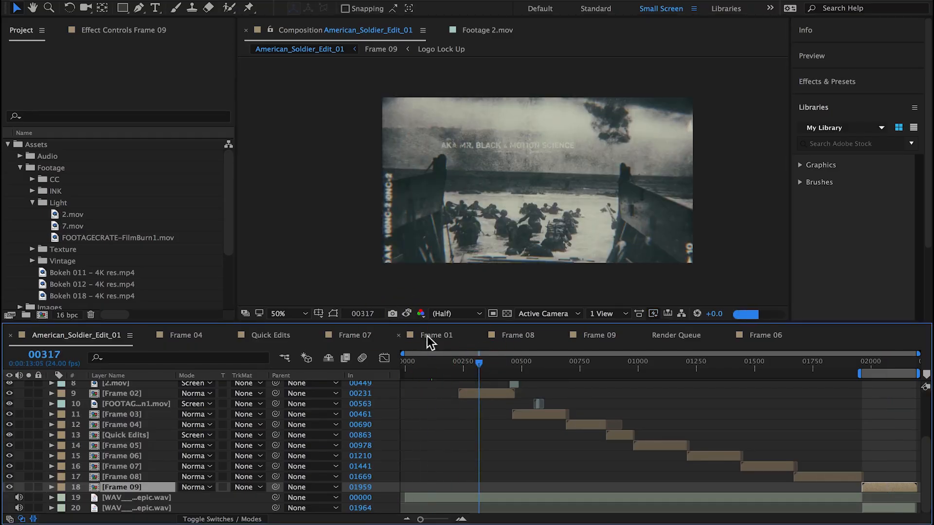
{"action": "left_click", "coordinate": [407, 315]}
{"action": "left_click", "coordinate": [407, 314]}
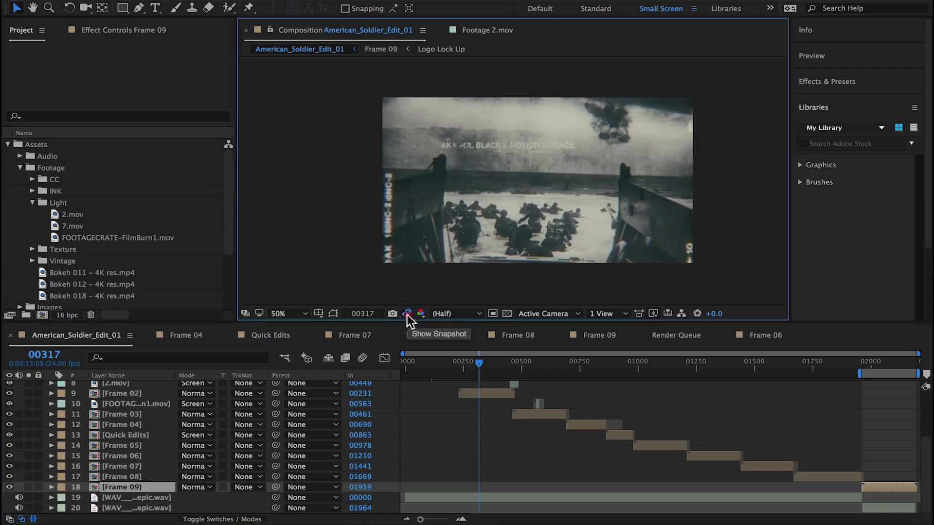
Go to frame 100 and examine the S_WarpChroma effect settings on the Chroma layer.
{"action": "left_click", "coordinate": [429, 364]}
{"action": "scroll", "coordinate": [440, 442], "scroll_direction": "up", "scroll_amount": 3}
{"action": "left_click", "coordinate": [124, 429]}
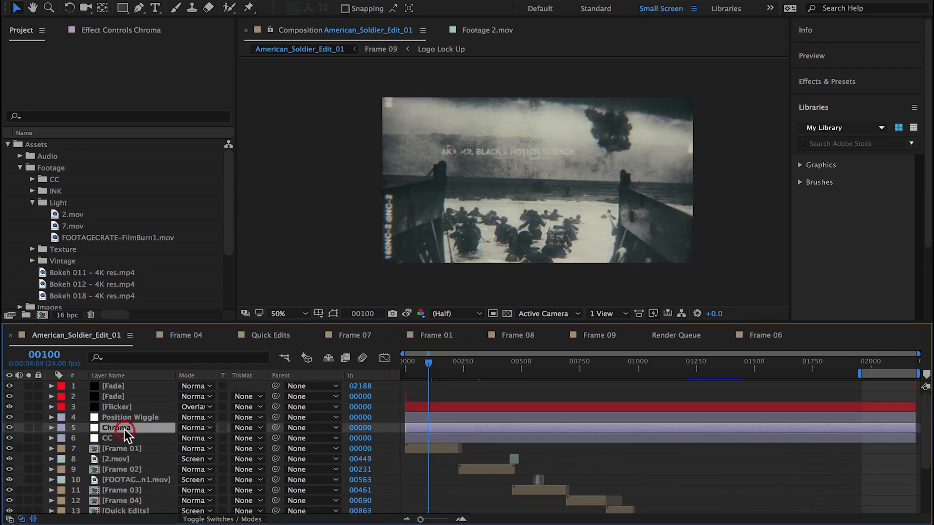
{"action": "left_click", "coordinate": [110, 30]}
{"action": "left_click", "coordinate": [8, 59]}
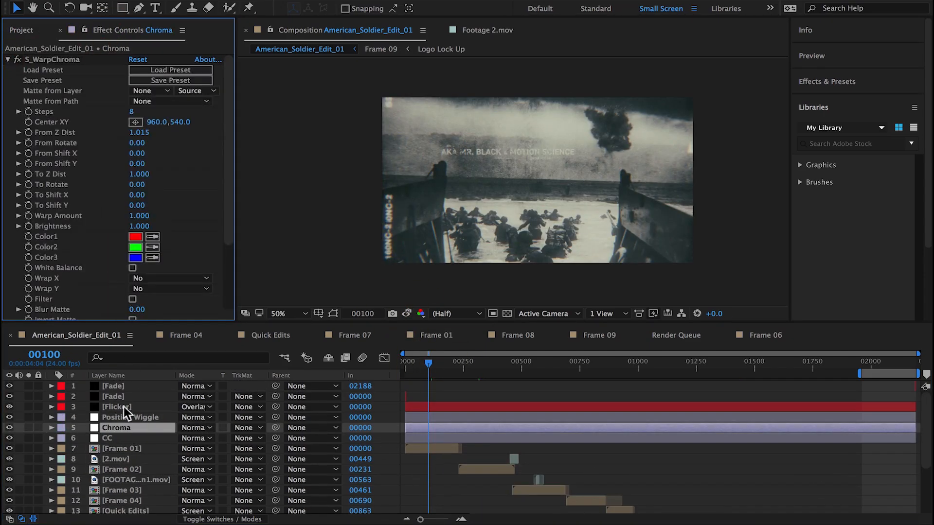
Duplicate the Looks effect on the CC layer and disable the original Looks.
{"action": "left_click", "coordinate": [132, 438]}
{"action": "left_click", "coordinate": [18, 62]}
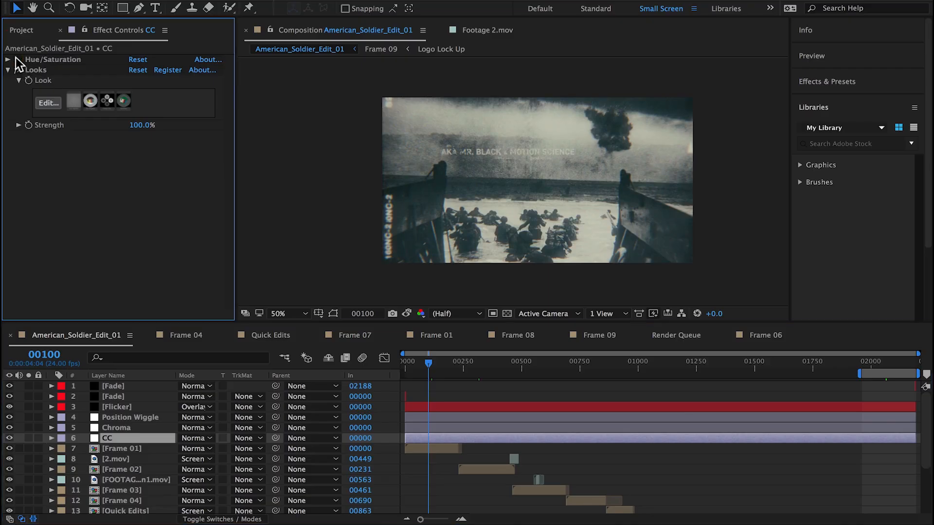
{"action": "left_click", "coordinate": [39, 69]}
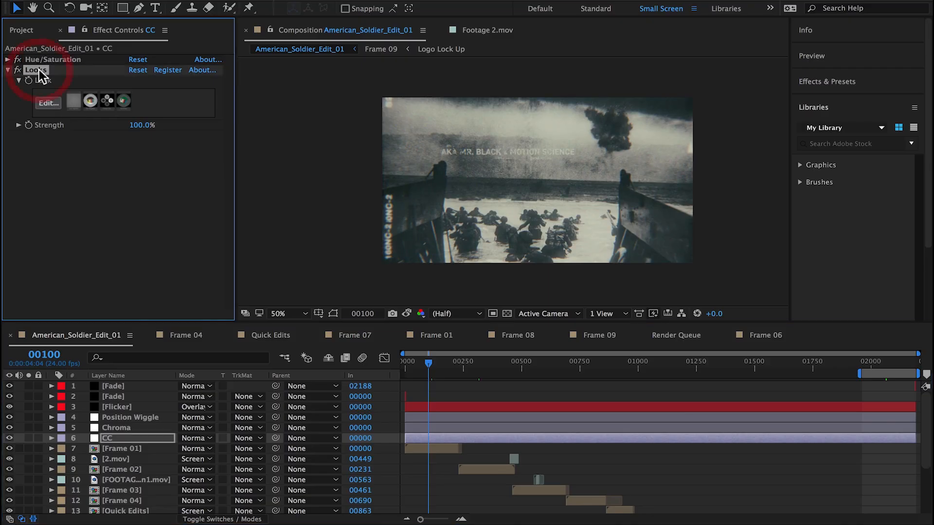
{"action": "key", "text": "ctrl+d"}
{"action": "left_click", "coordinate": [19, 70]}
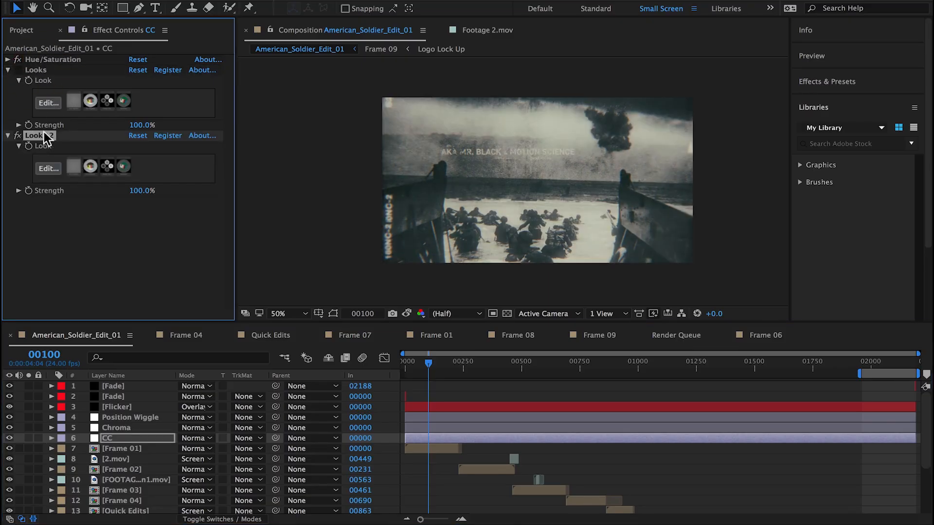
Replace the look in the duplicated Looks effect with the Blockbuster preset Wormhole and apply it.
{"action": "left_click", "coordinate": [45, 168]}
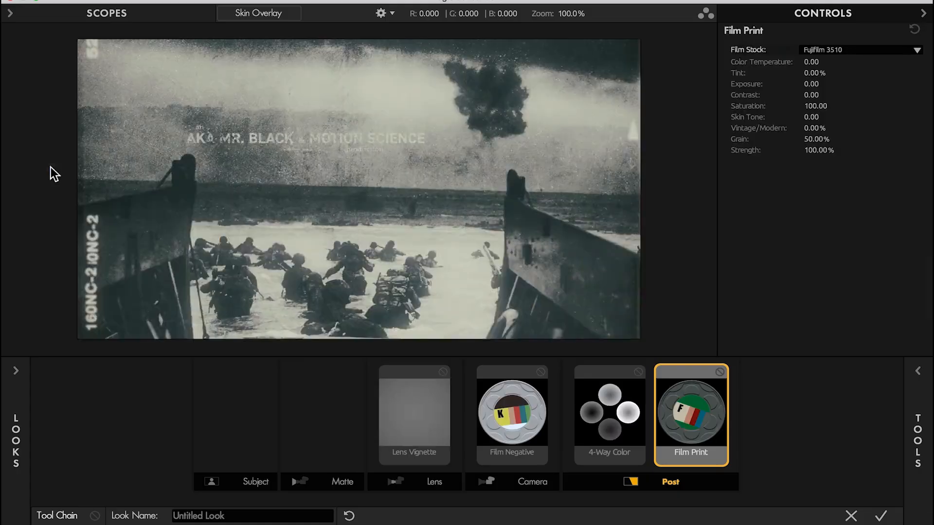
{"action": "left_click", "coordinate": [6, 479]}
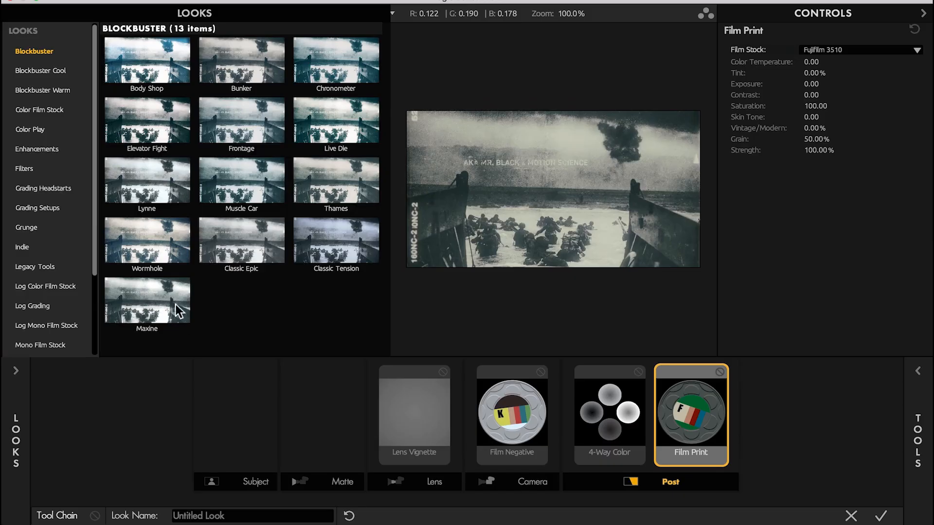
{"action": "left_click", "coordinate": [156, 258]}
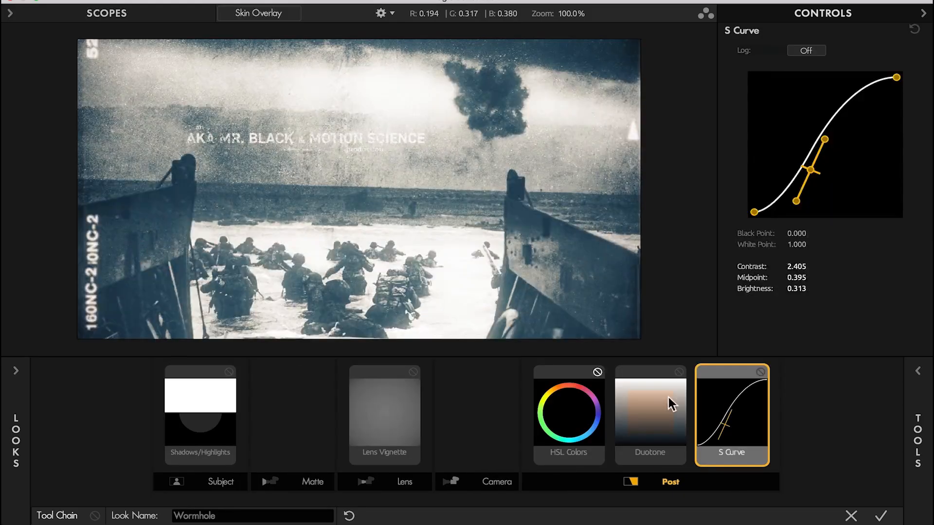
{"action": "left_click", "coordinate": [881, 515]}
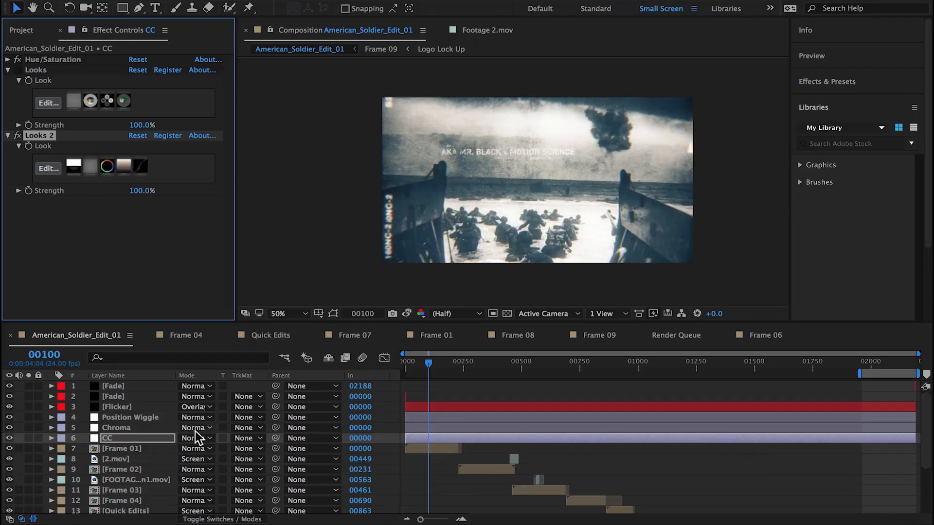
Toggle the CC layer in American_Soldier_Edit_01 to judge the grade and leave it hidden.
{"action": "mouse_move", "coordinate": [120, 439]}
{"action": "left_mouse_down"}
{"action": "mouse_move", "coordinate": [121, 425]}
{"action": "mouse_move", "coordinate": [119, 440]}
{"action": "left_mouse_up"}
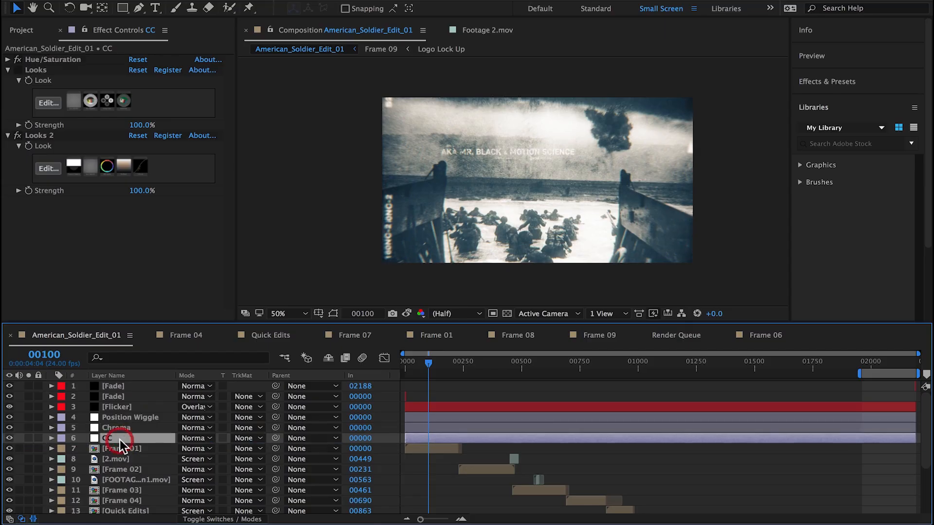
{"action": "left_click", "coordinate": [10, 437]}
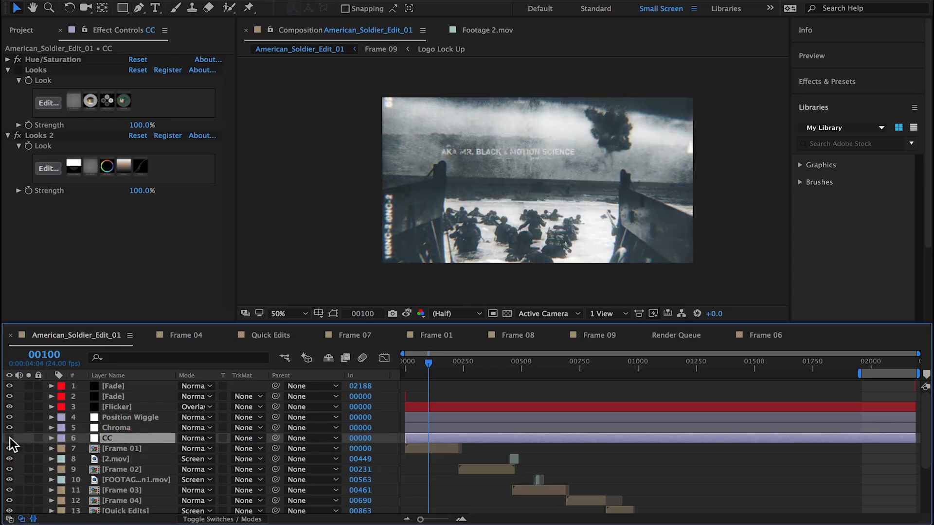
{"action": "left_click", "coordinate": [10, 437]}
{"action": "left_click", "coordinate": [10, 437]}
Go to frame 383 of American_Soldier_Edit_01 and compare it with the snapshot of the first shot.
{"action": "left_click", "coordinate": [476, 369]}
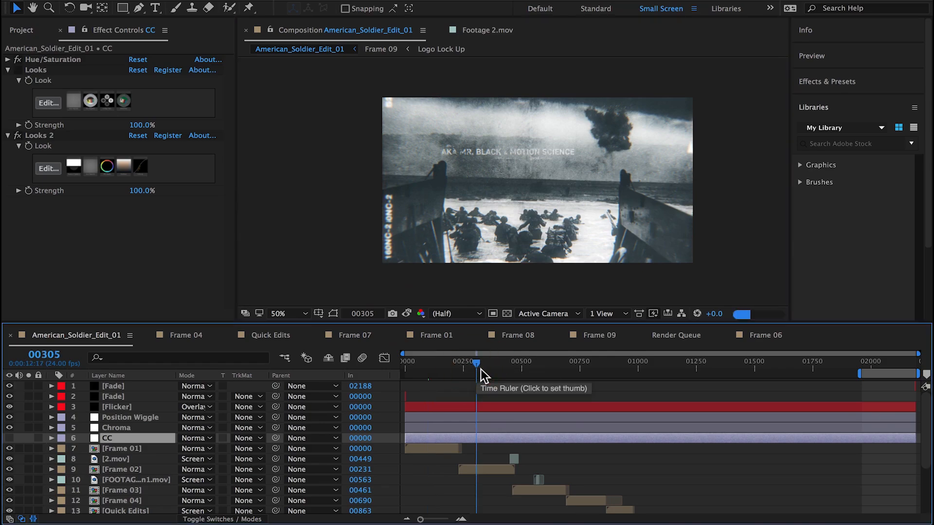
{"action": "left_click_drag", "start_coordinate": [485, 369], "coordinate": [494, 370]}
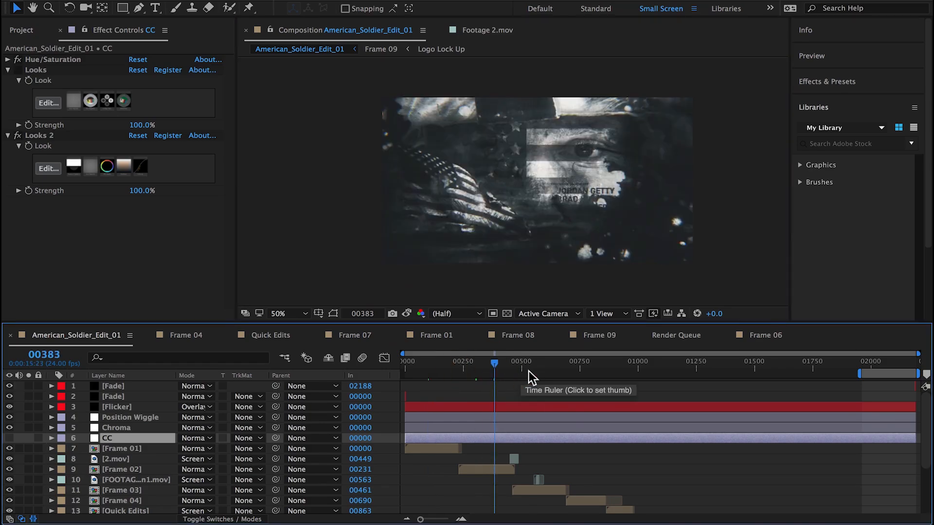
{"action": "left_click", "coordinate": [410, 313]}
{"action": "left_click", "coordinate": [411, 313]}
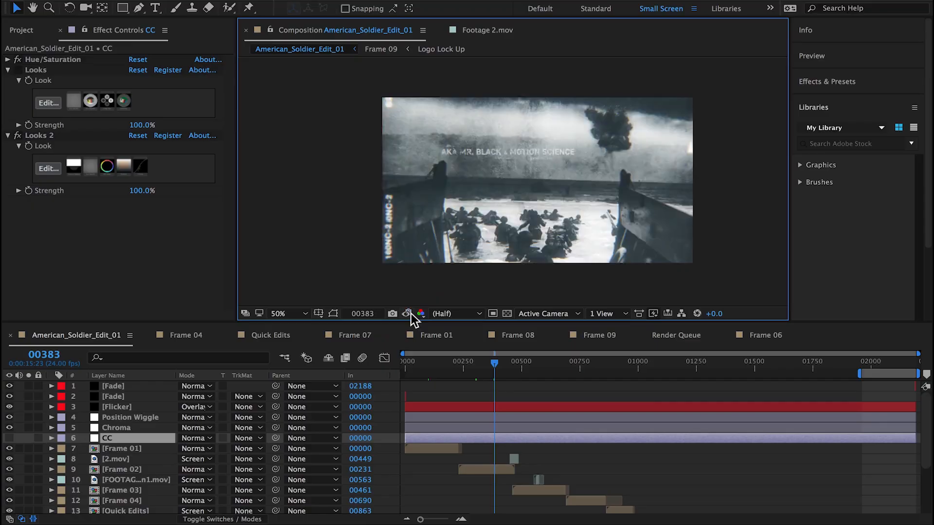
Open Frame 02 and set the Tritone layer's Blend With Original to 25%.
{"action": "double_click", "coordinate": [501, 469]}
{"action": "left_click", "coordinate": [129, 396]}
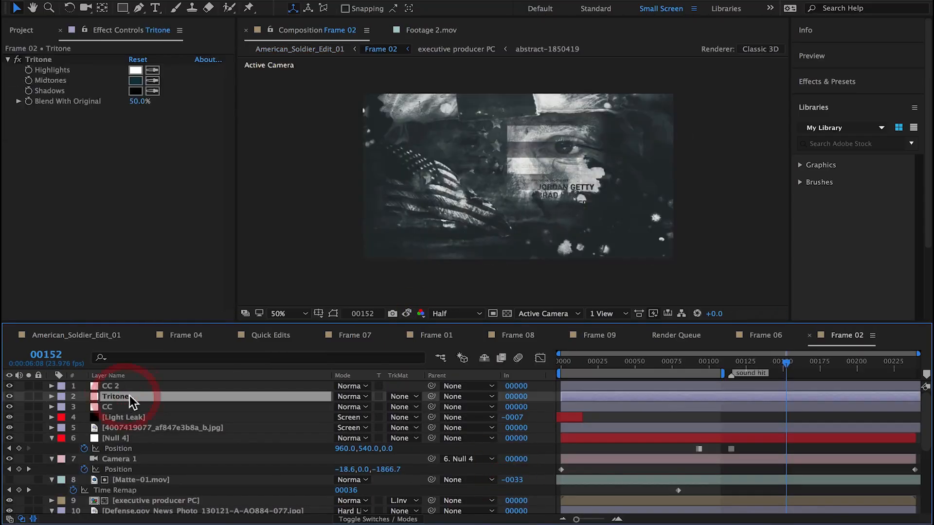
{"action": "left_click", "coordinate": [139, 101]}
{"action": "type", "text": "25"}
{"action": "key", "text": "Return"}
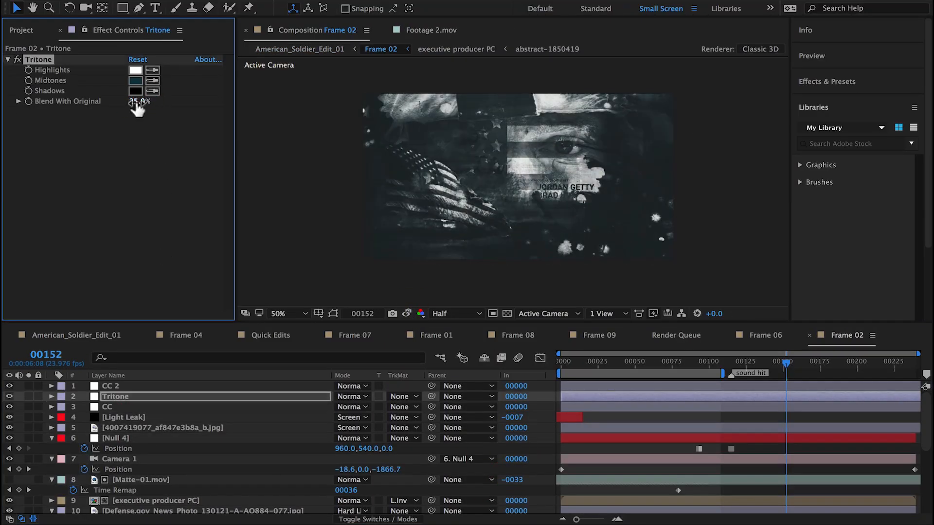
Return to American_Soldier_Edit_01 and compare the adjusted Frame 02 shot with the stored snapshot.
{"action": "left_click", "coordinate": [87, 335]}
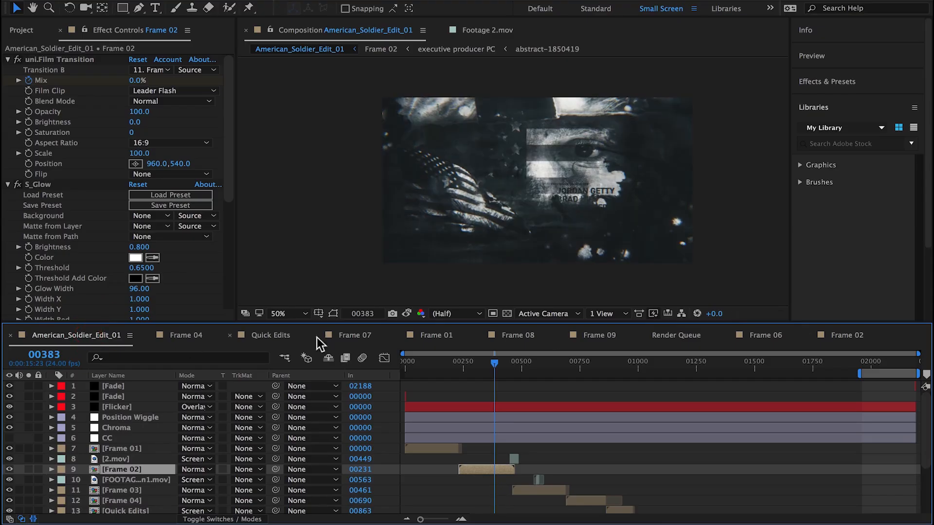
{"action": "left_click", "coordinate": [405, 314]}
{"action": "left_click", "coordinate": [405, 313]}
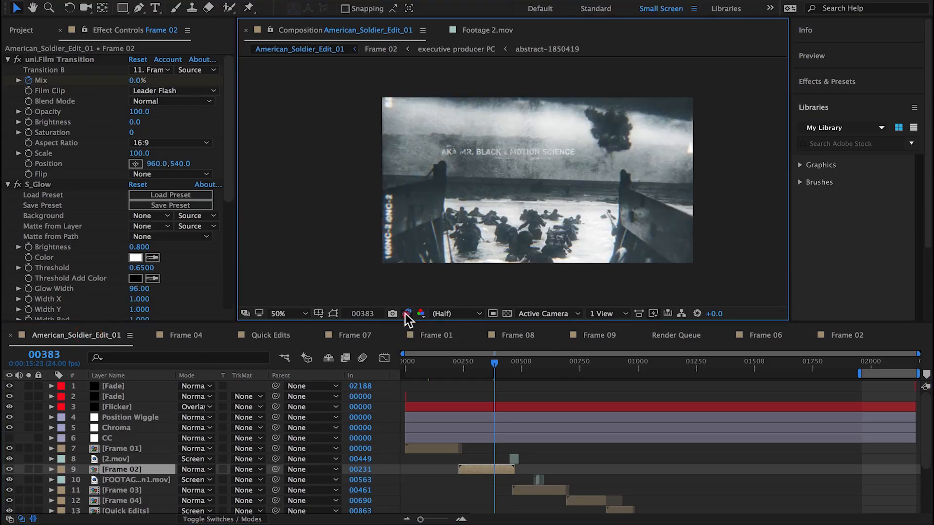
{"action": "left_click", "coordinate": [406, 314]}
{"action": "left_click", "coordinate": [407, 314]}
Check the CC 2 layer in Frame 02, hide its CC layer and compare the main edit with the snapshot.
{"action": "double_click", "coordinate": [489, 468]}
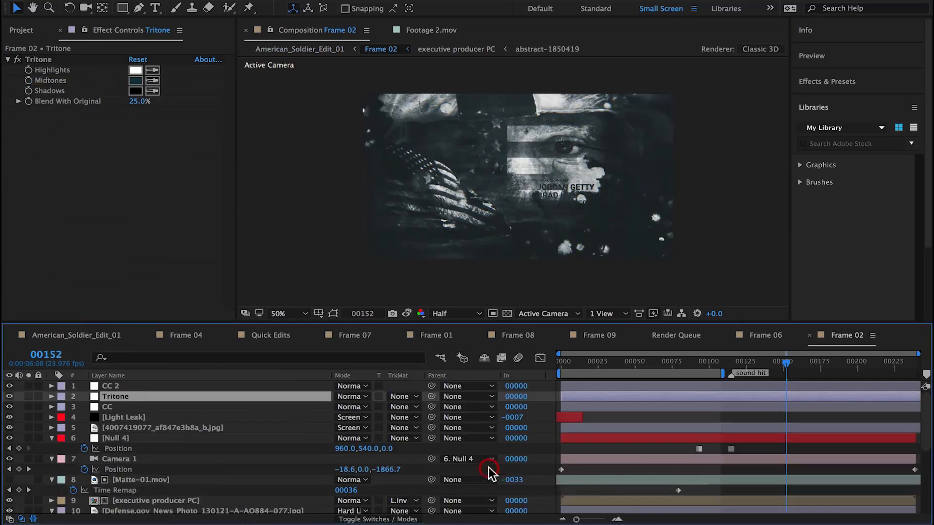
{"action": "left_click", "coordinate": [137, 388]}
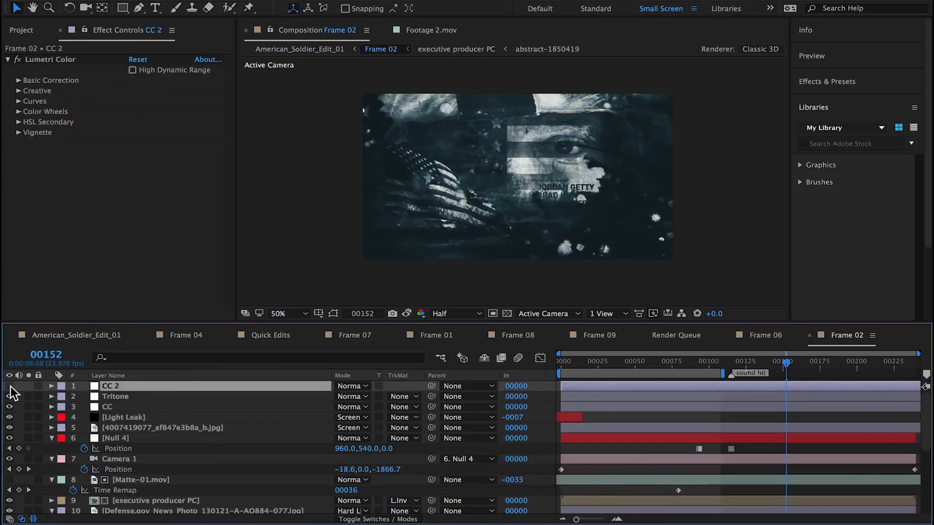
{"action": "left_click", "coordinate": [9, 406]}
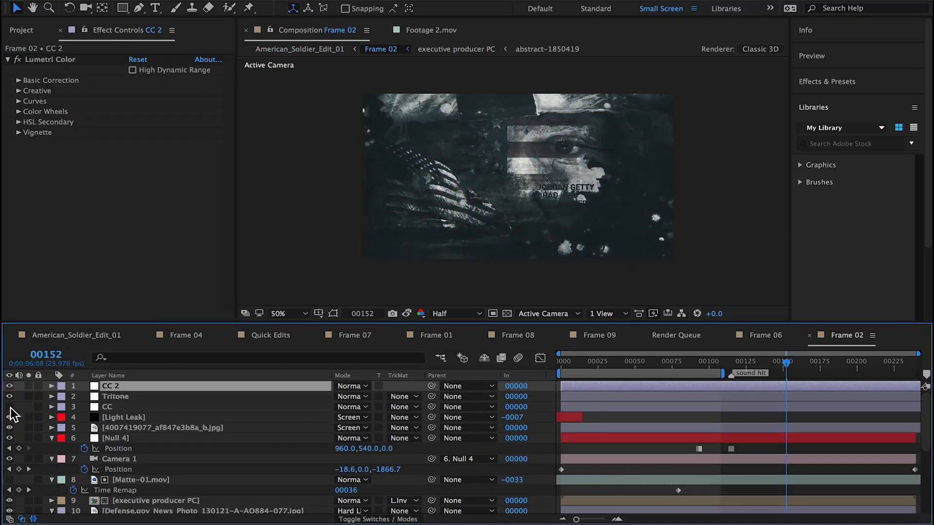
{"action": "left_click", "coordinate": [59, 337]}
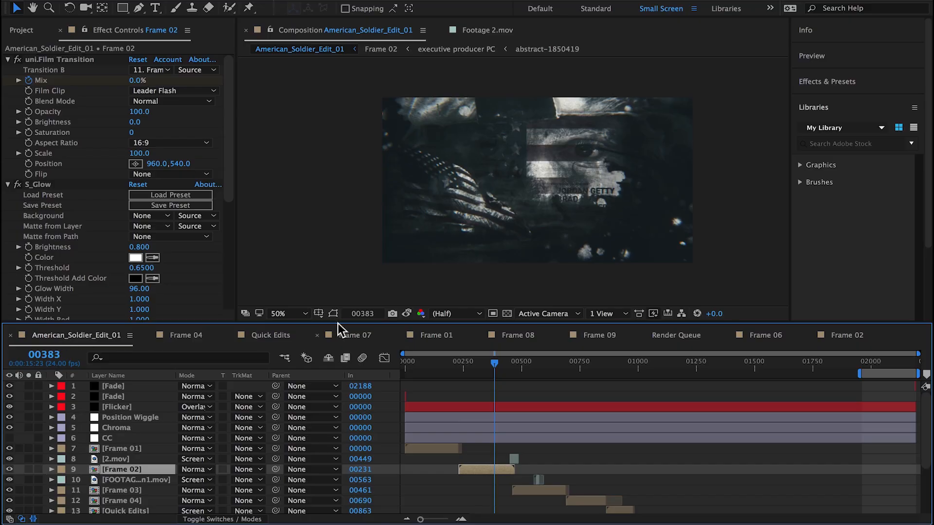
{"action": "left_click", "coordinate": [407, 313]}
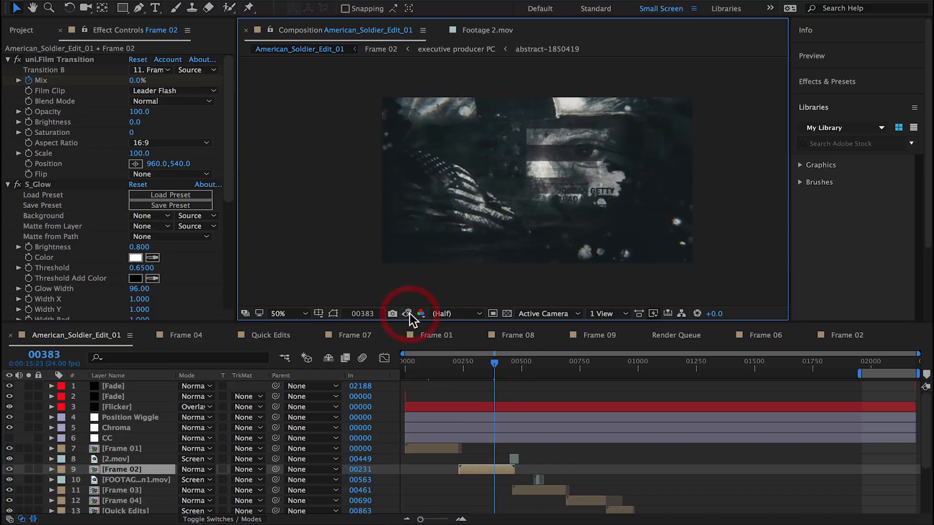
Compare frames 555 and 608 of American_Soldier_Edit_01 with the stored snapshot.
{"action": "left_click", "coordinate": [534, 367]}
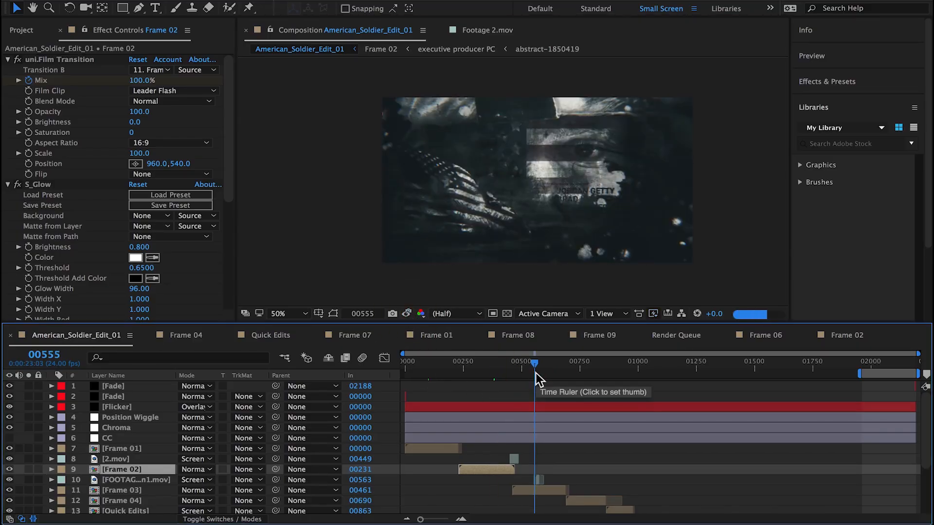
{"action": "left_click", "coordinate": [408, 314]}
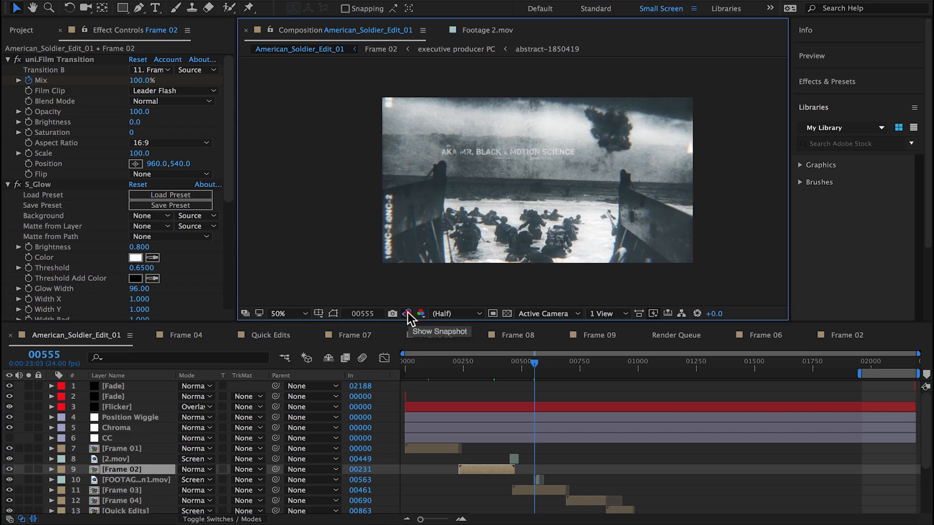
{"action": "left_click", "coordinate": [546, 371]}
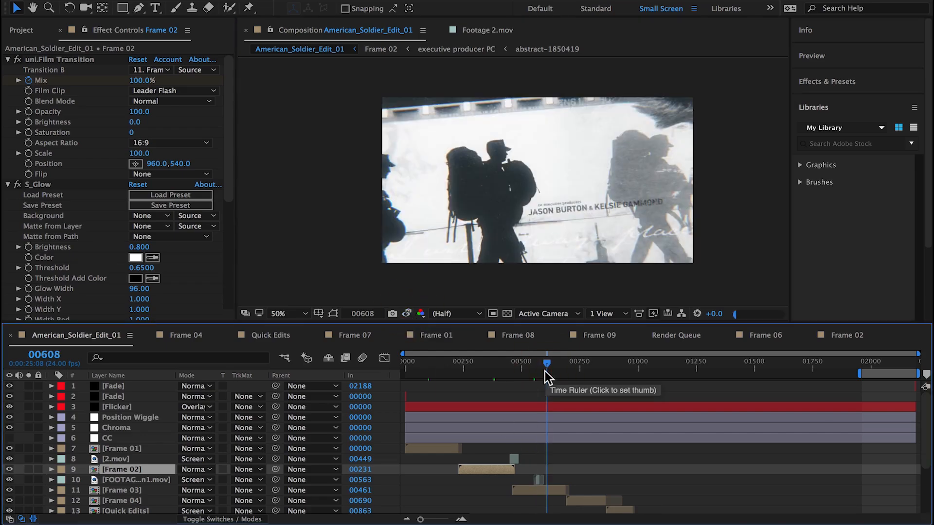
{"action": "left_click", "coordinate": [407, 313]}
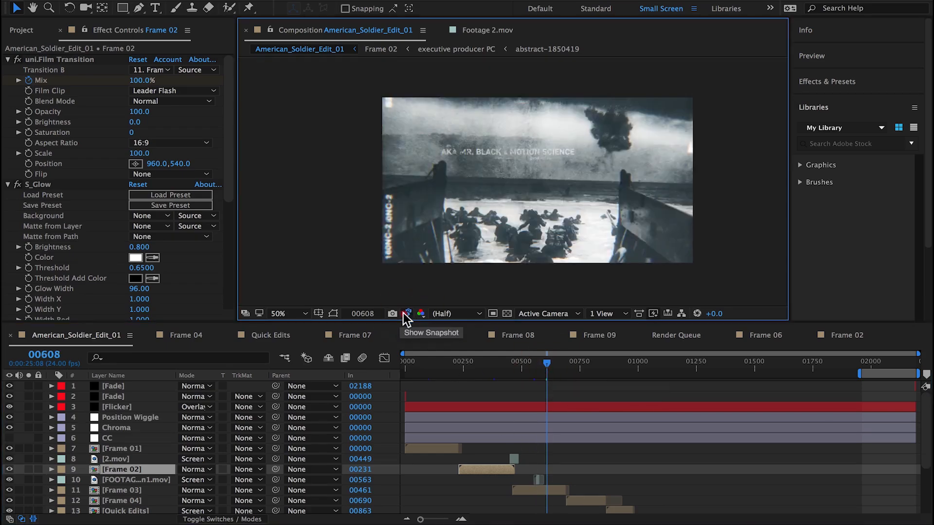
Toggle the Tritone and CC layers in Frame 03, then compare the shot without CC against the snapshot.
{"action": "double_click", "coordinate": [541, 490]}
{"action": "left_click", "coordinate": [130, 420]}
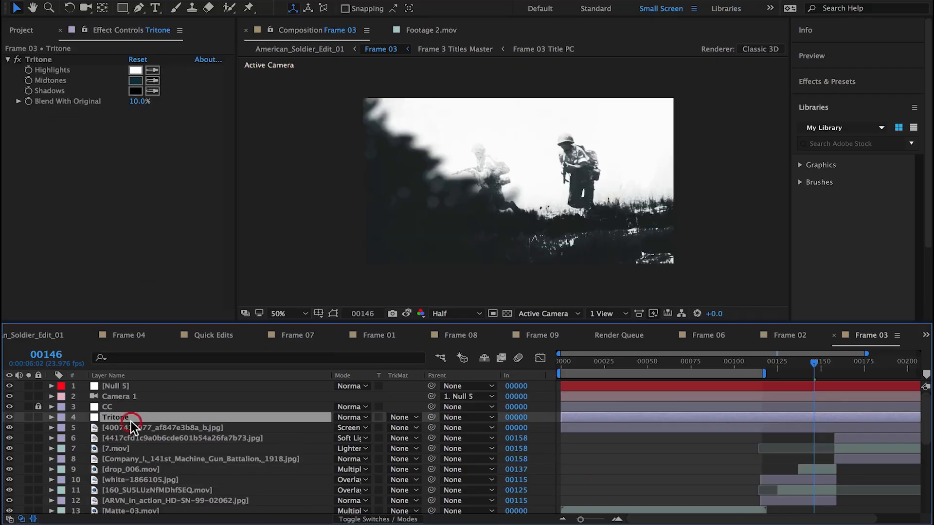
{"action": "left_click", "coordinate": [9, 417]}
{"action": "left_click", "coordinate": [9, 417]}
{"action": "left_click", "coordinate": [9, 407]}
{"action": "left_click", "coordinate": [9, 407]}
{"action": "left_click", "coordinate": [9, 407]}
{"action": "left_click", "coordinate": [45, 334]}
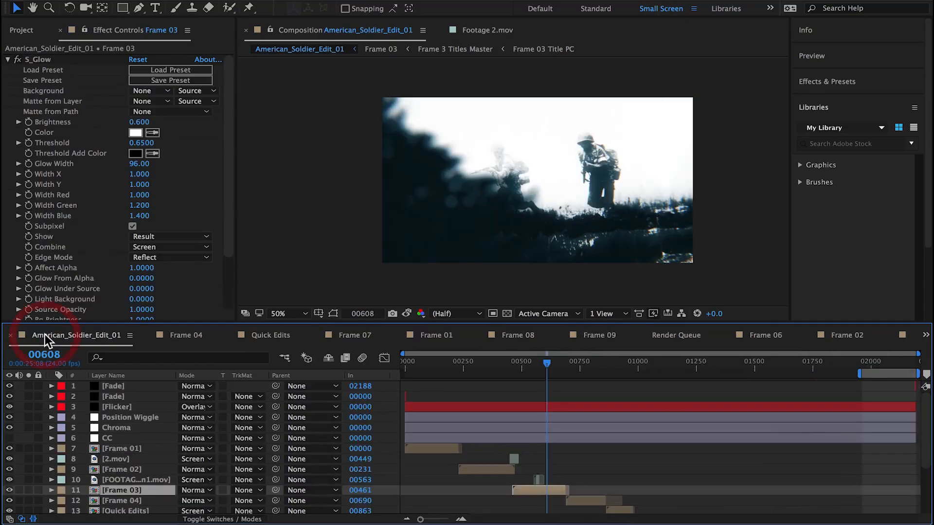
{"action": "left_click", "coordinate": [408, 313]}
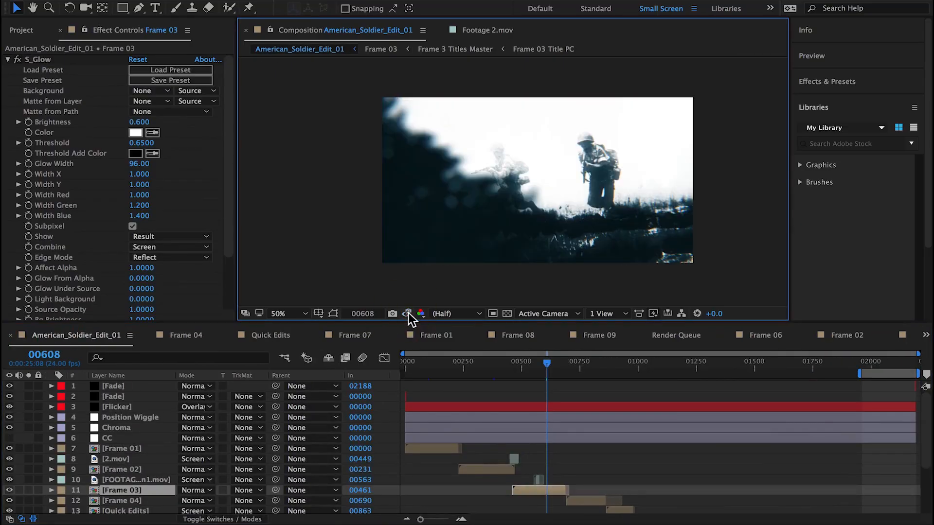
Unlock the CC layer in Frame 03, make it visible again and set its opacity to 50%.
{"action": "double_click", "coordinate": [97, 489]}
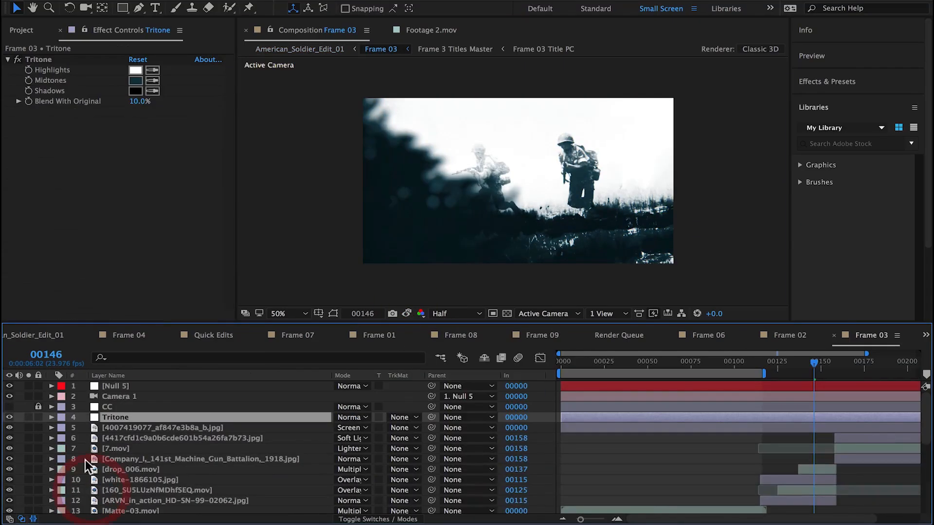
{"action": "left_click", "coordinate": [39, 407]}
{"action": "left_click", "coordinate": [97, 406]}
{"action": "key", "text": "t"}
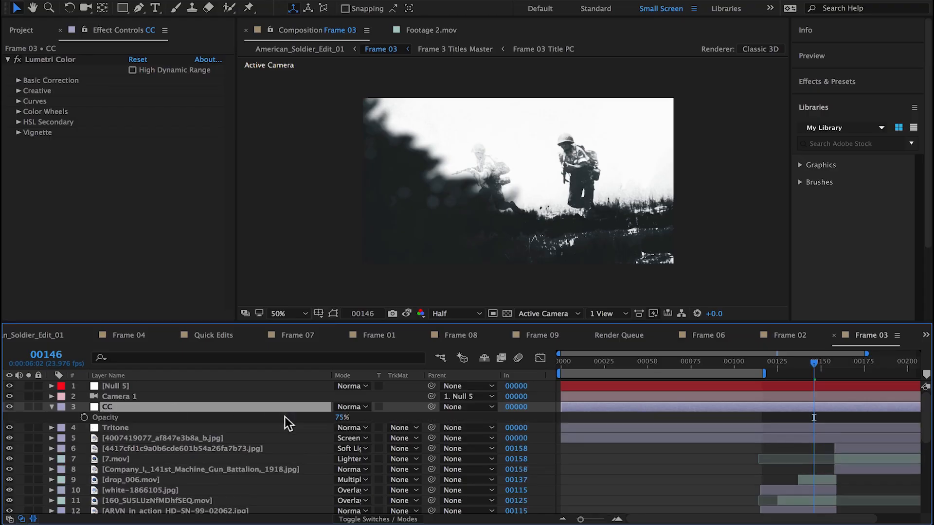
{"action": "left_click", "coordinate": [340, 417]}
{"action": "type", "text": "50"}
{"action": "key", "text": "Return"}
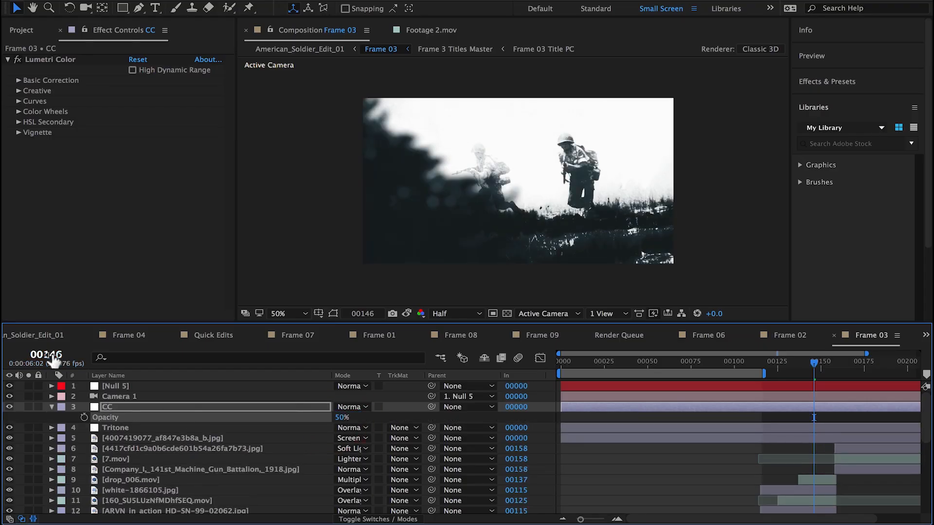
Compare frame 608 of American_Soldier_Edit_01 with the stored snapshot.
{"action": "left_click", "coordinate": [55, 336]}
{"action": "left_click", "coordinate": [407, 313]}
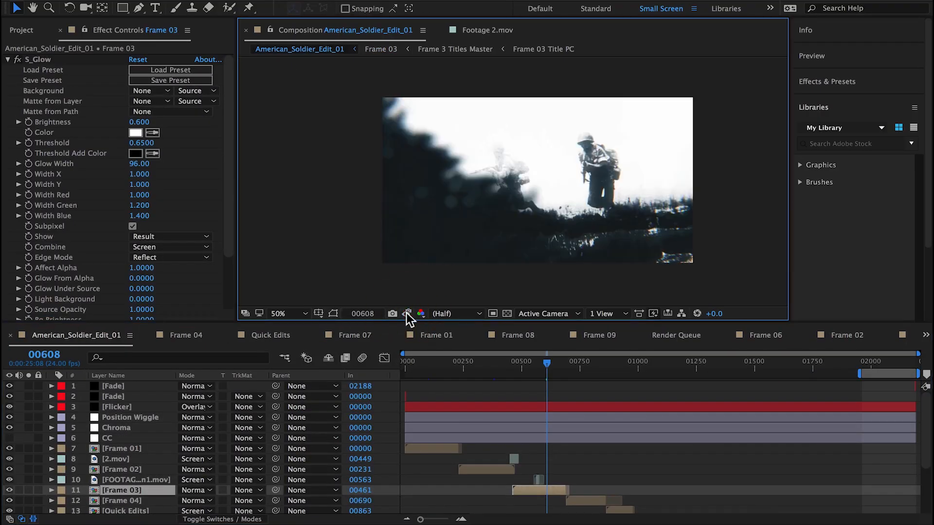
{"action": "left_click", "coordinate": [406, 313]}
Edit the Tritone layer's Blend With Original in Frame 03, then compare frames 608 and 555 of the main edit with the snapshot.
{"action": "double_click", "coordinate": [546, 489]}
{"action": "left_click", "coordinate": [138, 432]}
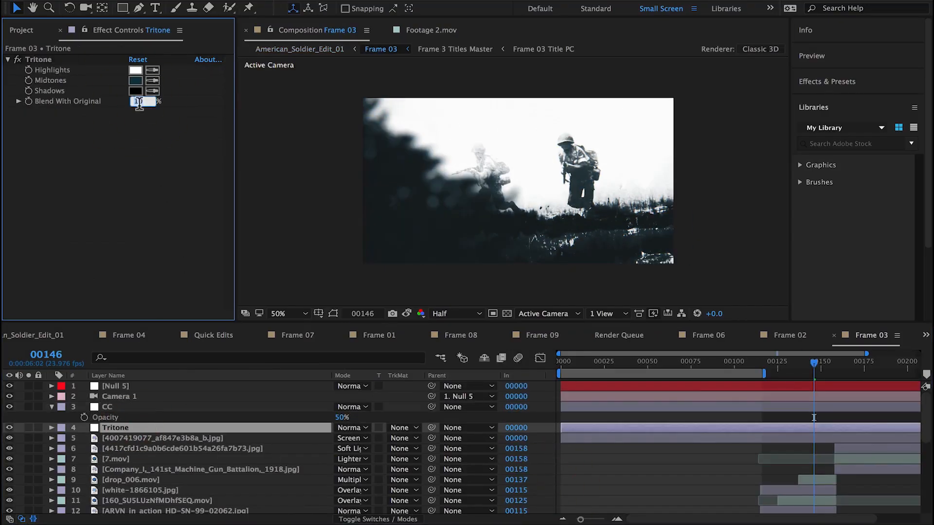
{"action": "left_click", "coordinate": [30, 340]}
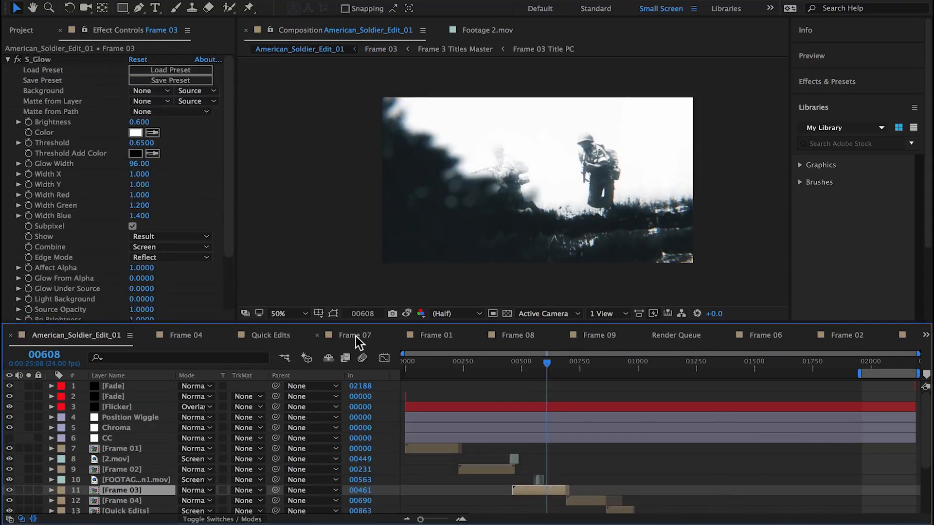
{"action": "left_click", "coordinate": [409, 314]}
{"action": "left_click_drag", "start_coordinate": [542, 367], "coordinate": [531, 369]}
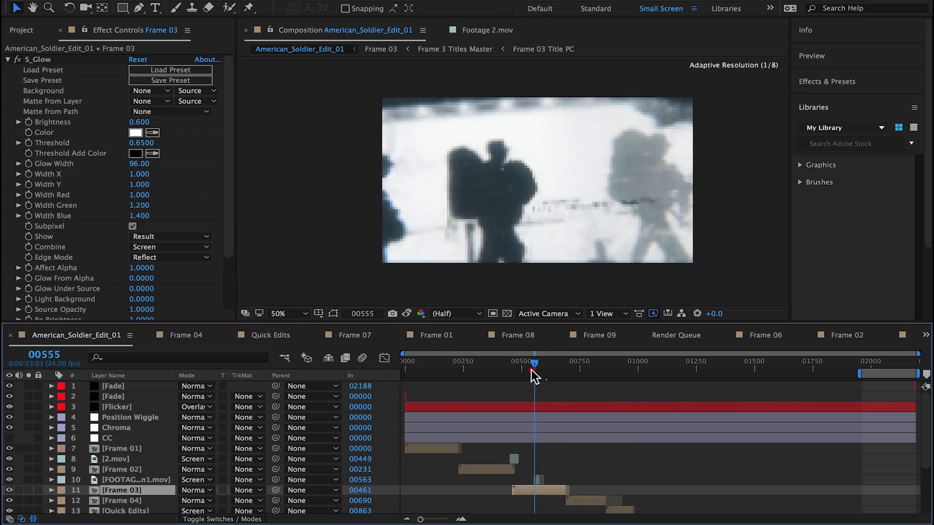
{"action": "left_click", "coordinate": [406, 313]}
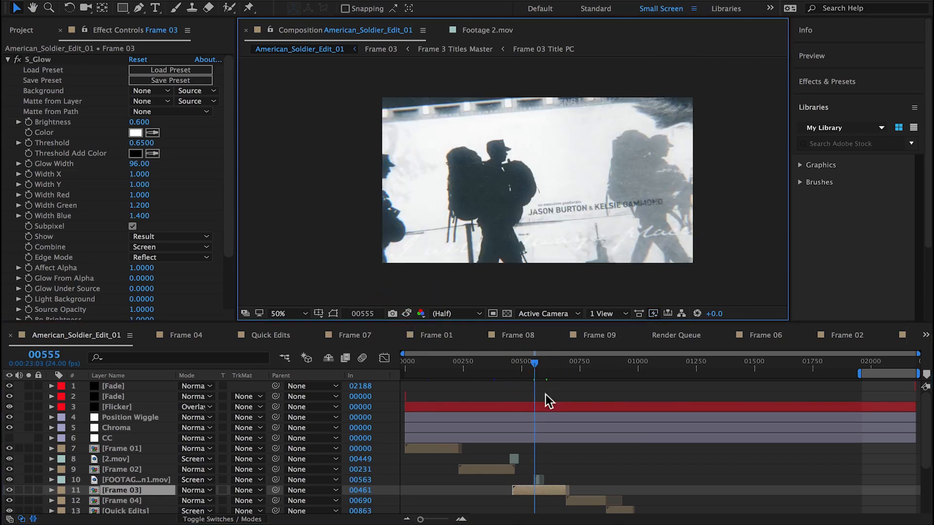
Set the S_Glow brightness on the Frame 03 layer to 0.5.
{"action": "left_click", "coordinate": [139, 122]}
{"action": "type", "text": "0.5"}
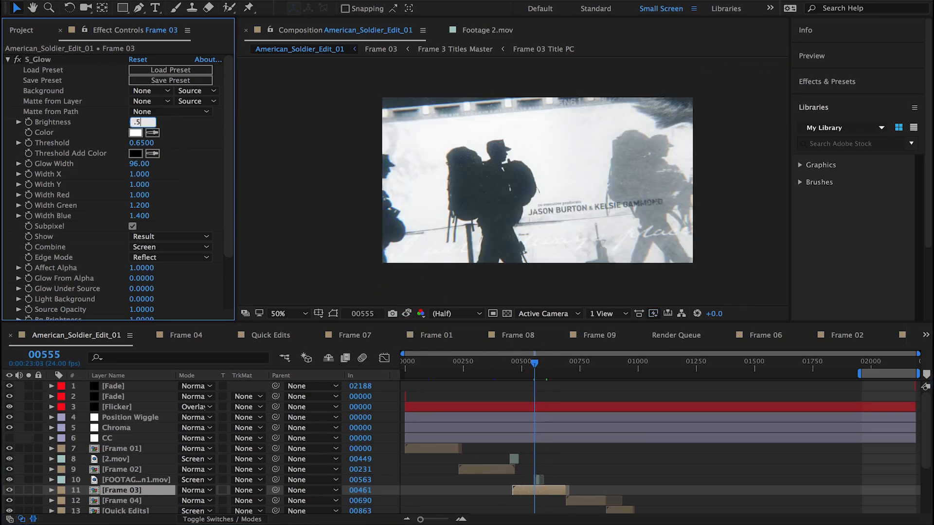
{"action": "key", "text": "Return"}
Go to frame 714 of the main edit, open Frame 04 and set its Tritone layer's Blend With Original to 25%.
{"action": "left_click", "coordinate": [579, 371]}
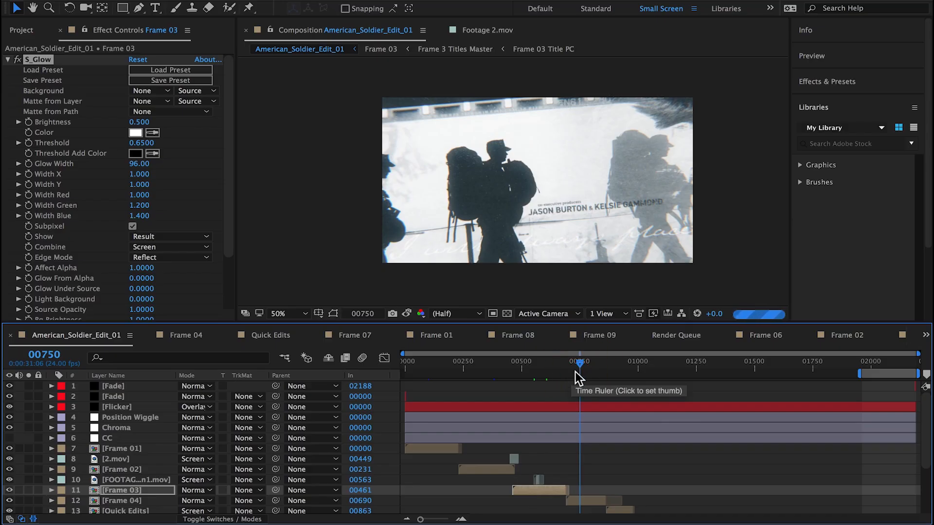
{"action": "left_click", "coordinate": [573, 372]}
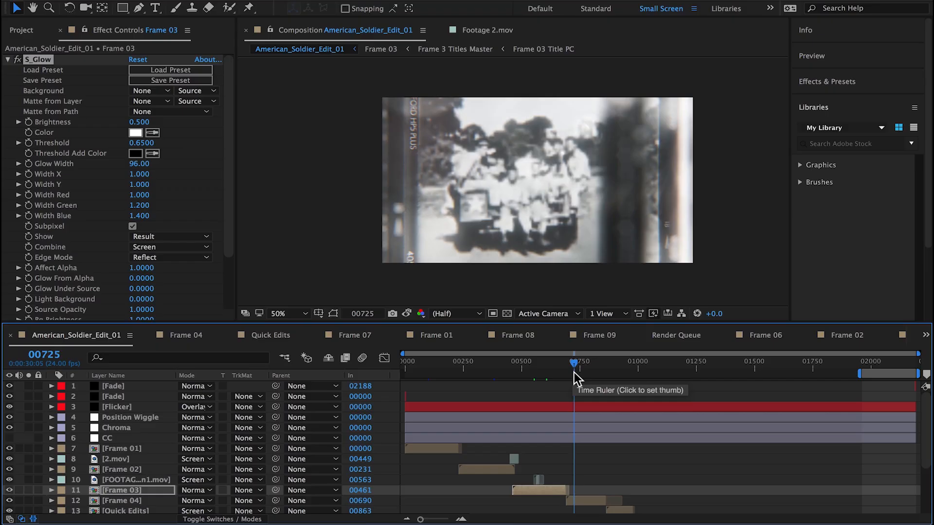
{"action": "left_click", "coordinate": [570, 372]}
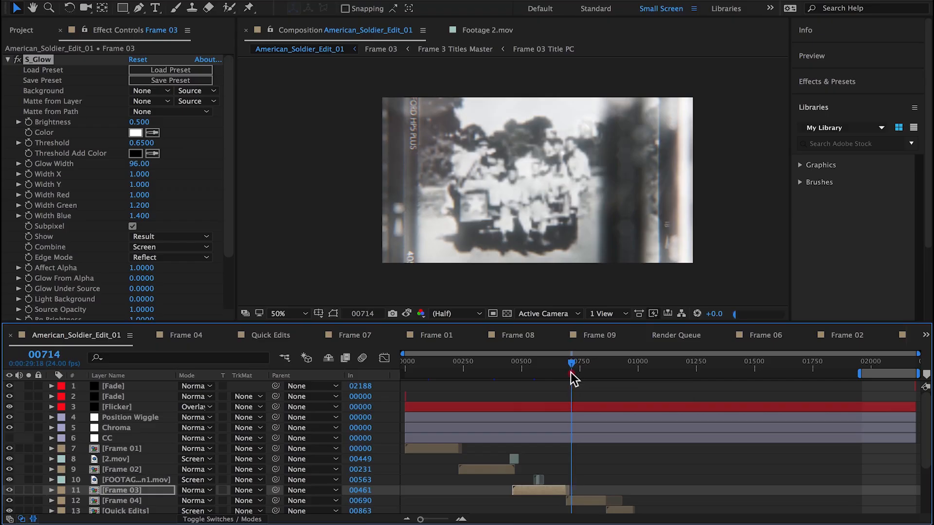
{"action": "double_click", "coordinate": [576, 499]}
{"action": "left_click", "coordinate": [176, 407]}
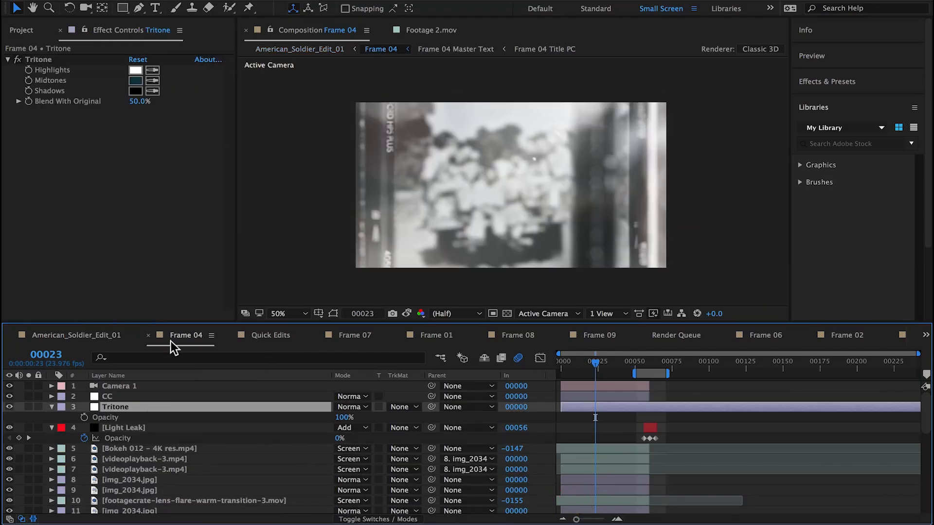
{"action": "left_click", "coordinate": [142, 102]}
{"action": "type", "text": "25"}
{"action": "key", "text": "Return"}
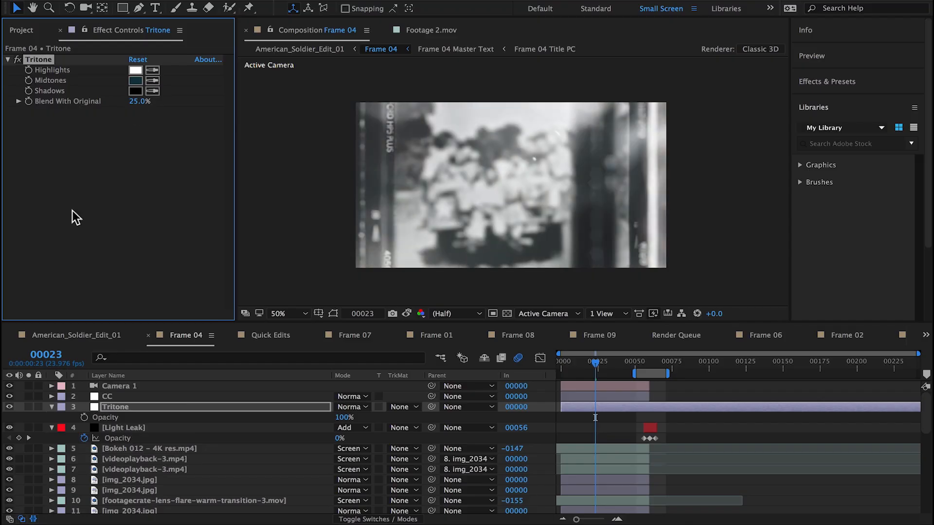
Compare frame 714 with the snapshot, then set the CC layer's opacity in Frame 04 to 50%.
{"action": "left_click", "coordinate": [59, 333]}
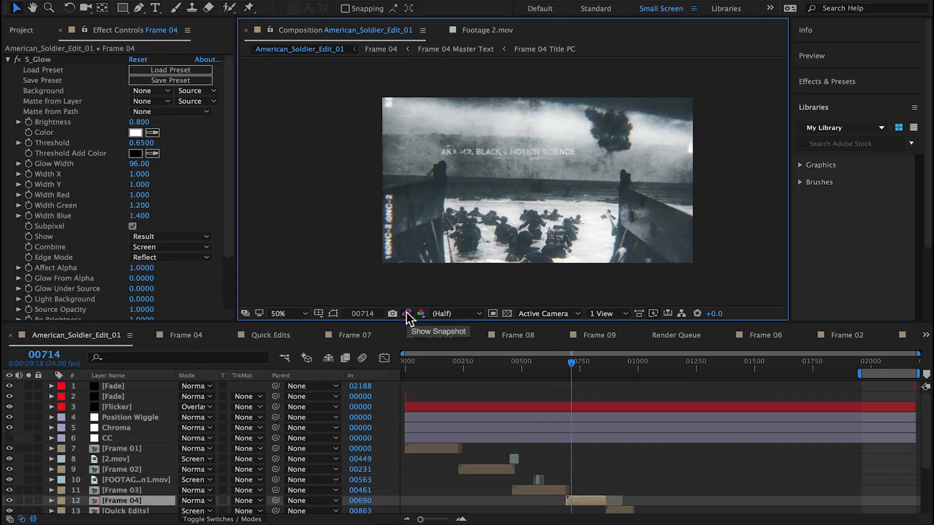
{"action": "left_click", "coordinate": [406, 314]}
{"action": "double_click", "coordinate": [580, 502]}
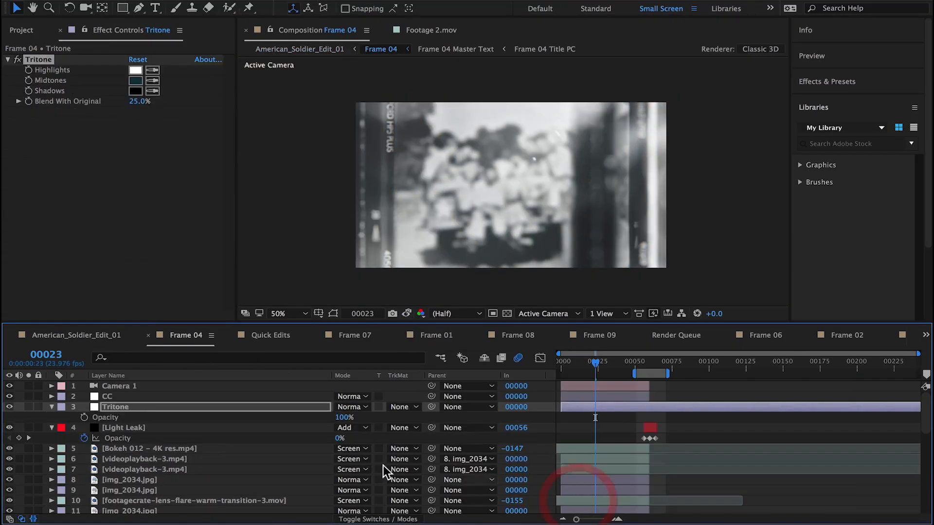
{"action": "left_click", "coordinate": [140, 396]}
{"action": "key", "text": "t"}
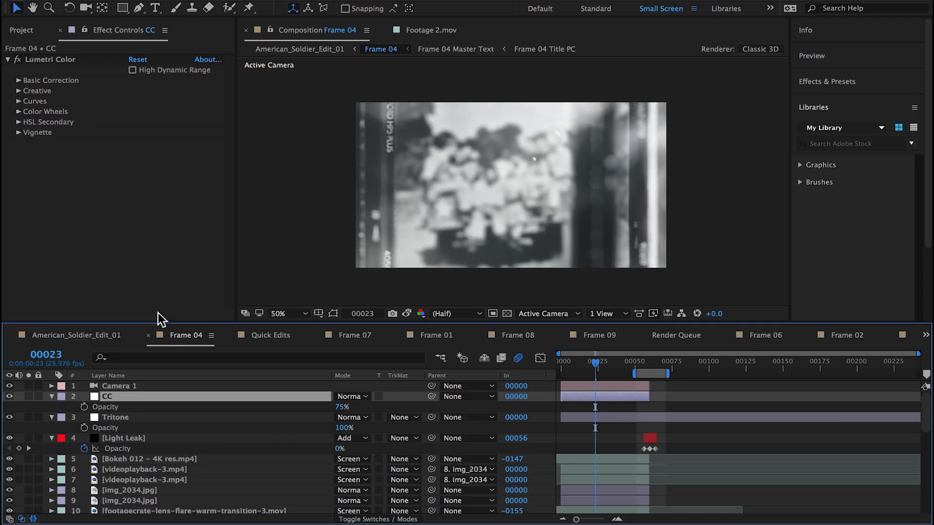
{"action": "left_click", "coordinate": [343, 407]}
{"action": "type", "text": "50"}
{"action": "key", "text": "Return"}
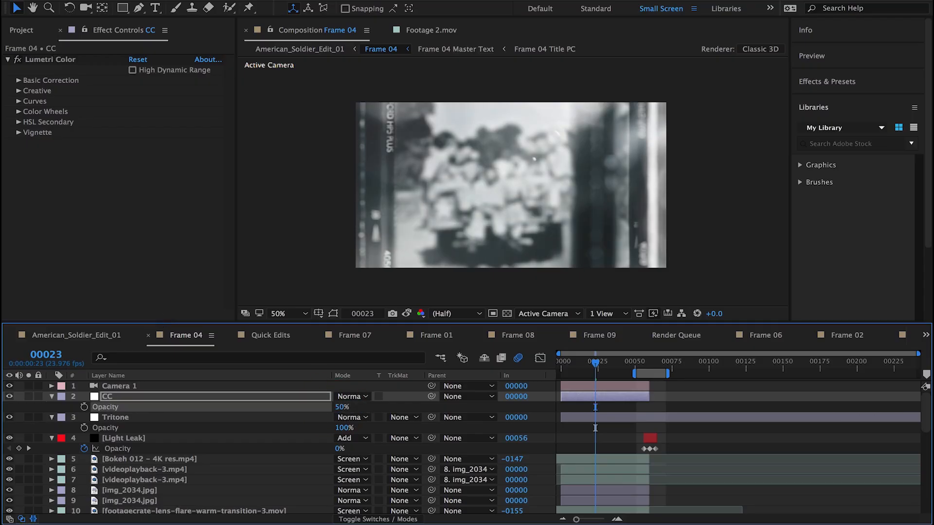
Compare frames 714 and 803 of American_Soldier_Edit_01 with the stored snapshot.
{"action": "left_click", "coordinate": [92, 334]}
{"action": "left_click", "coordinate": [407, 314]}
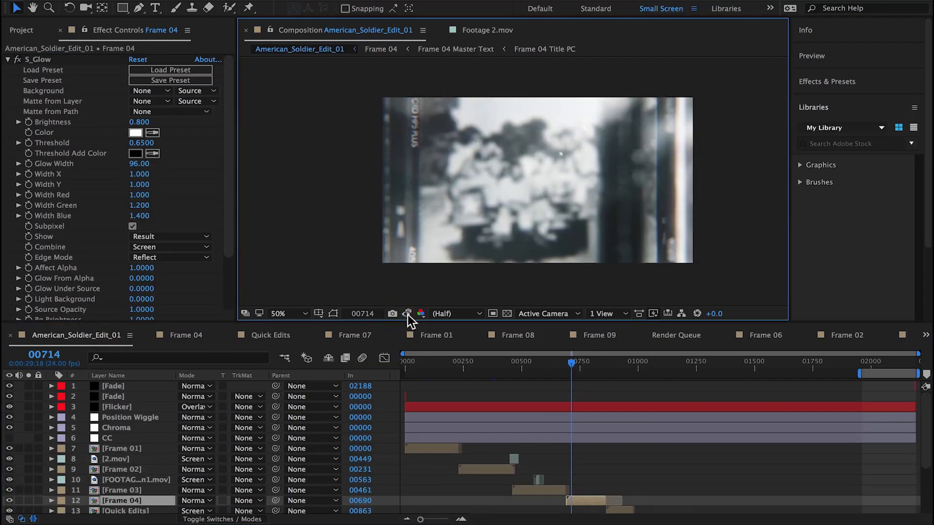
{"action": "left_click_drag", "start_coordinate": [586, 369], "coordinate": [593, 369]}
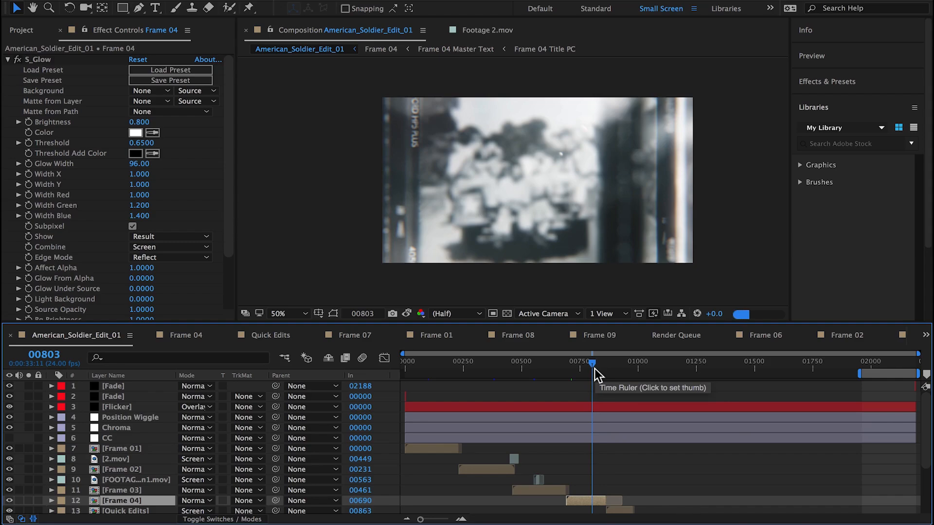
{"action": "left_click", "coordinate": [407, 314]}
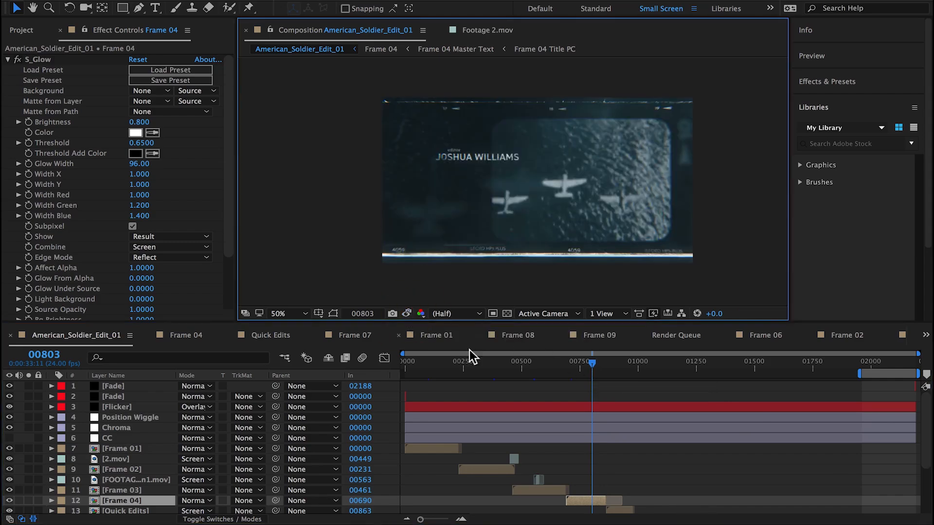
Set the opacity of the CC 2 layer in Frame 04 to 75%.
{"action": "double_click", "coordinate": [589, 502]}
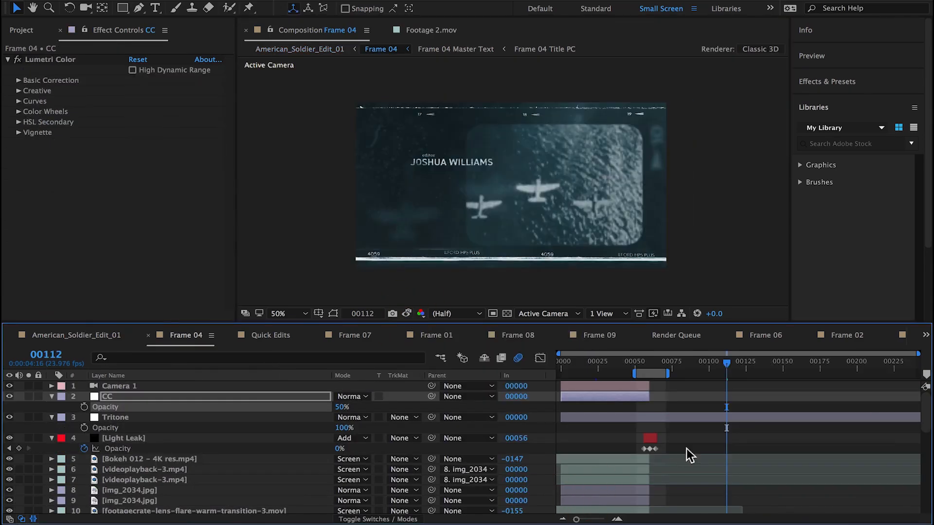
{"action": "left_click", "coordinate": [696, 417]}
{"action": "scroll", "coordinate": [693, 418], "scroll_direction": "down", "scroll_amount": 4}
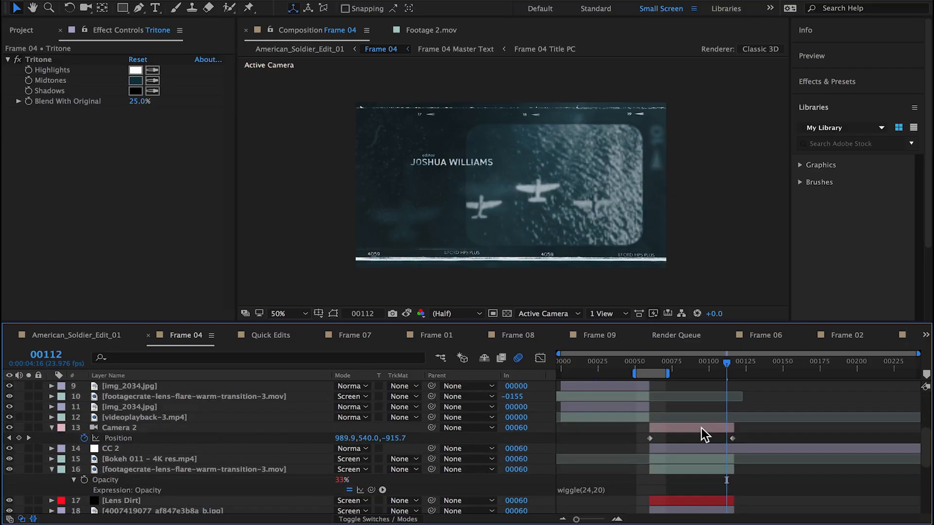
{"action": "left_click", "coordinate": [128, 447]}
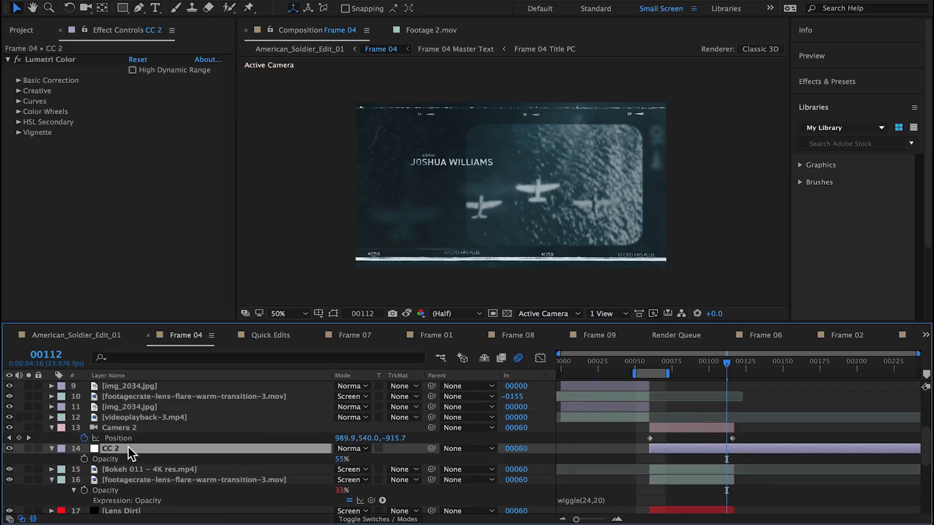
{"action": "left_click", "coordinate": [340, 459]}
{"action": "type", "text": "75"}
{"action": "key", "text": "Return"}
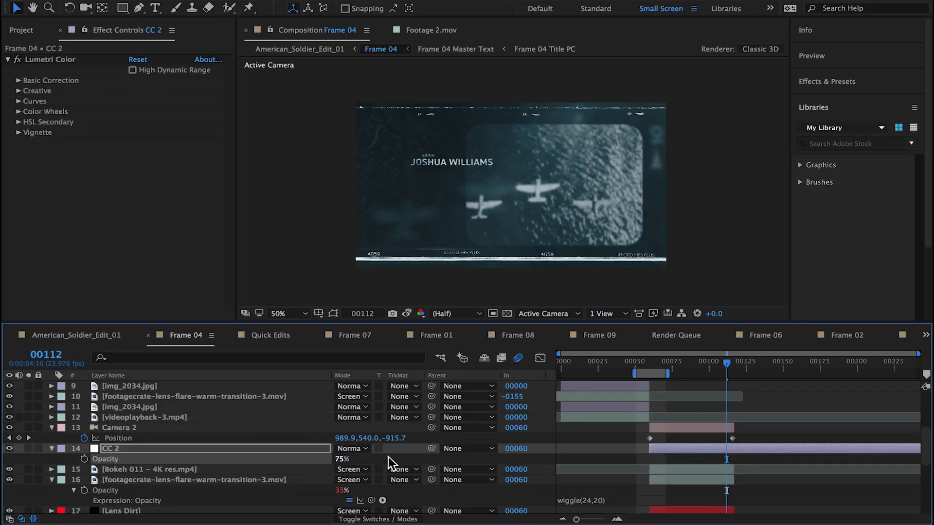
Split Frame 04's Tritone layer at frame 60, where the second shot begins.
{"action": "scroll", "coordinate": [569, 459], "scroll_direction": "up", "scroll_amount": 3}
{"action": "left_click", "coordinate": [664, 386]}
{"action": "left_click_drag", "start_coordinate": [667, 363], "coordinate": [652, 368]}
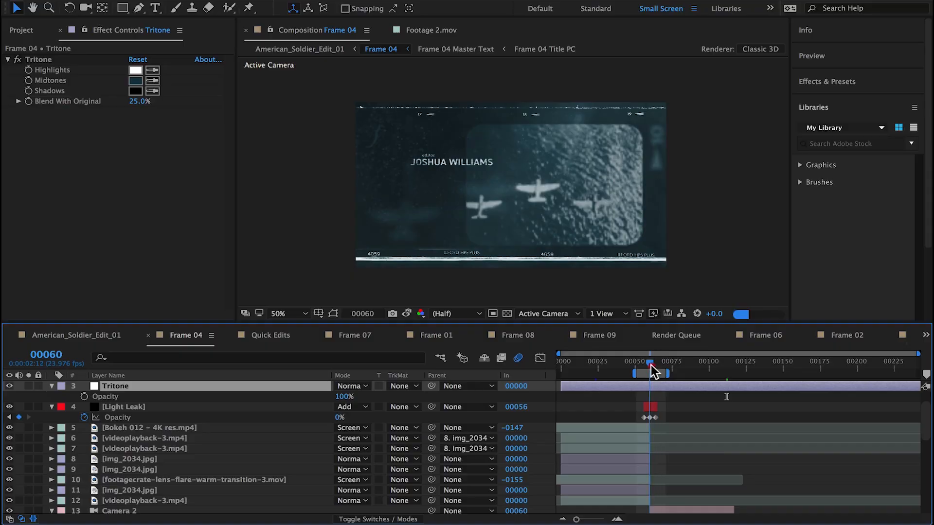
{"action": "key", "text": "ctrl+shift+d"}
Set Blend With Original on the Tritone 2 layer to 50%, then compare frame 781 of the main edit with the snapshot.
{"action": "left_click", "coordinate": [693, 367]}
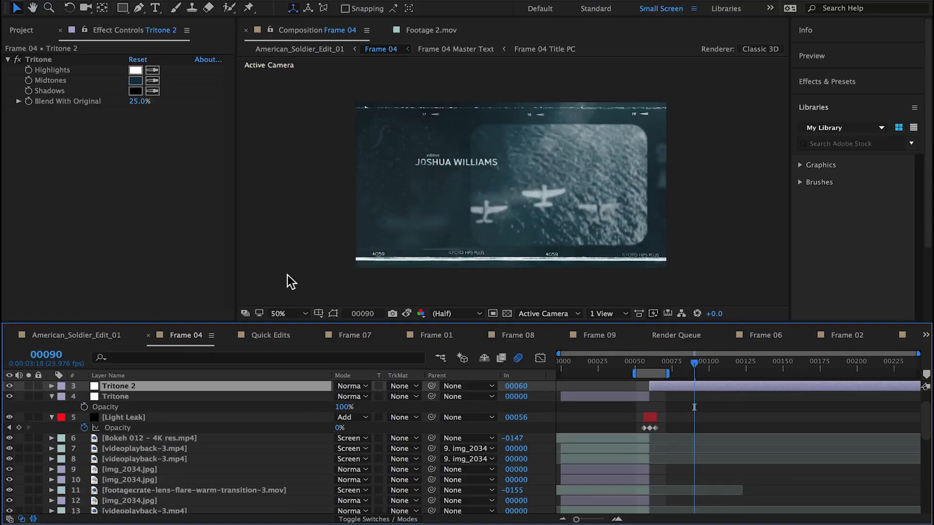
{"action": "left_click", "coordinate": [138, 101]}
{"action": "type", "text": "50"}
{"action": "key", "text": "Return"}
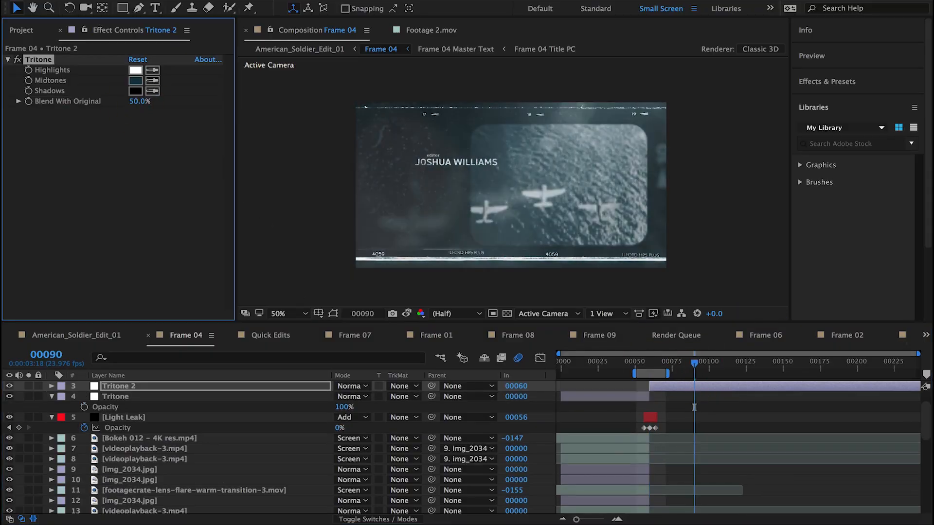
{"action": "left_click", "coordinate": [86, 336]}
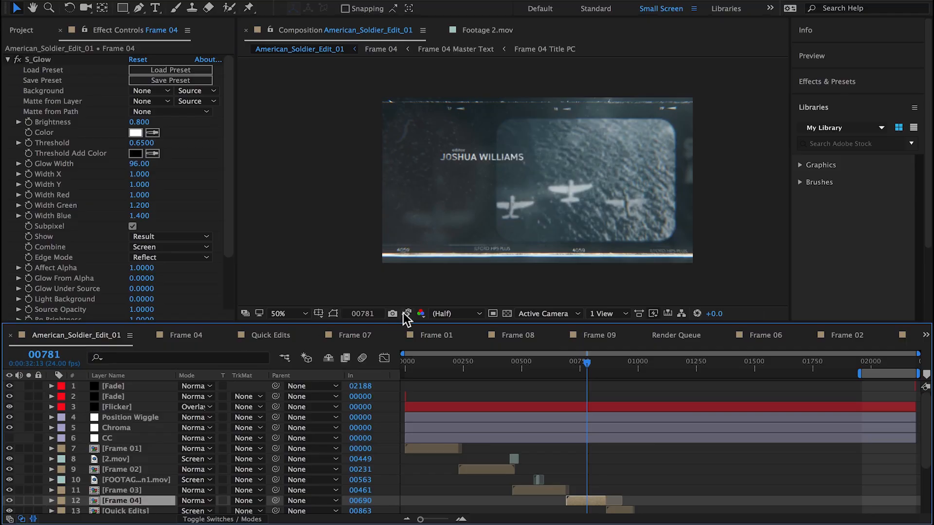
{"action": "left_click", "coordinate": [406, 312]}
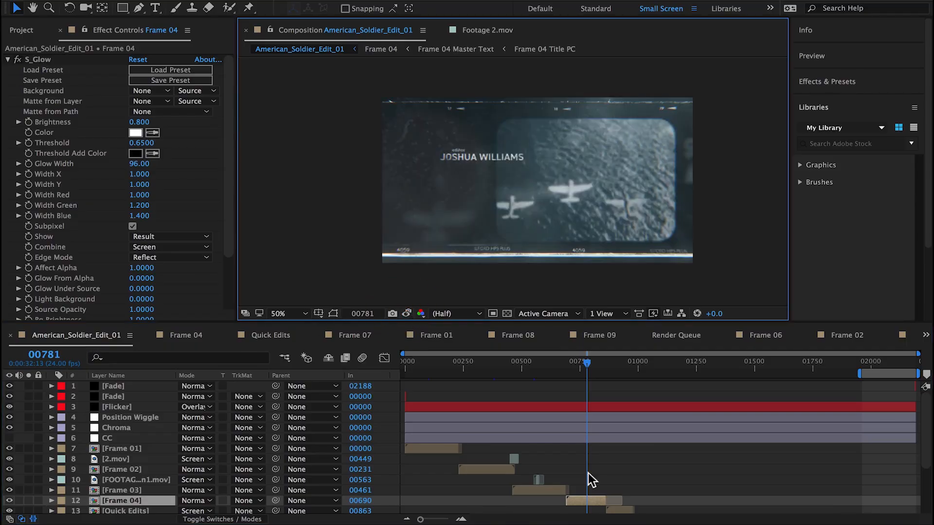
Move the Tritone 2 layer within Frame 04's layer stack, then compare frame 781 of the main edit with the snapshot.
{"action": "double_click", "coordinate": [585, 501]}
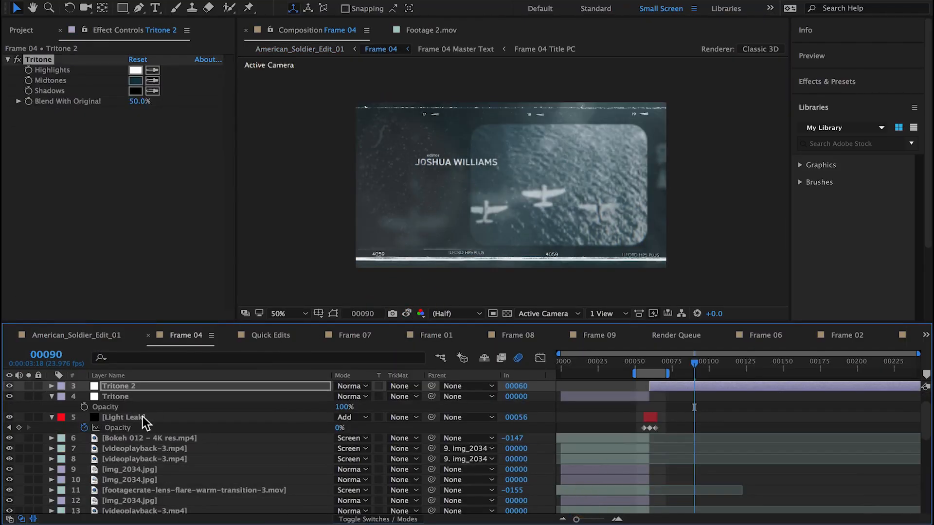
{"action": "scroll", "coordinate": [137, 419], "scroll_direction": "up", "scroll_amount": 3}
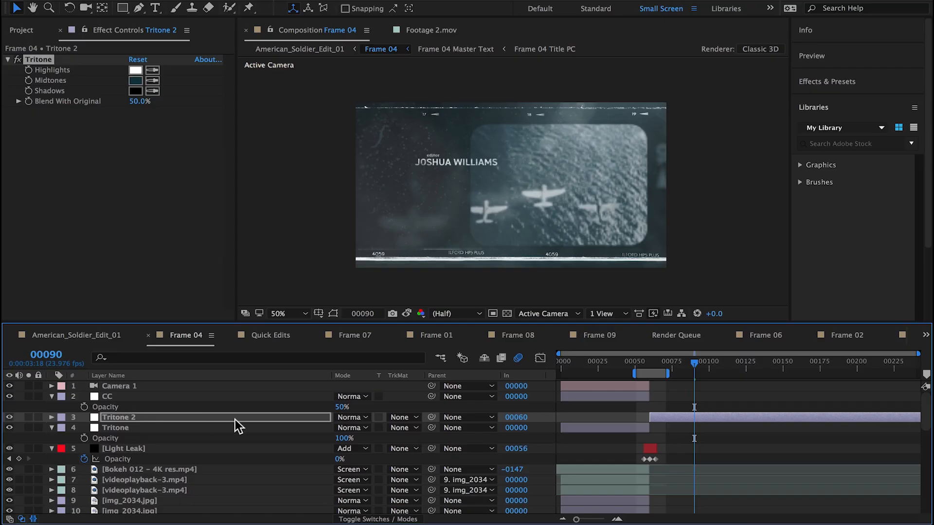
{"action": "left_click_drag", "start_coordinate": [124, 418], "coordinate": [148, 413]}
{"action": "left_click", "coordinate": [95, 336]}
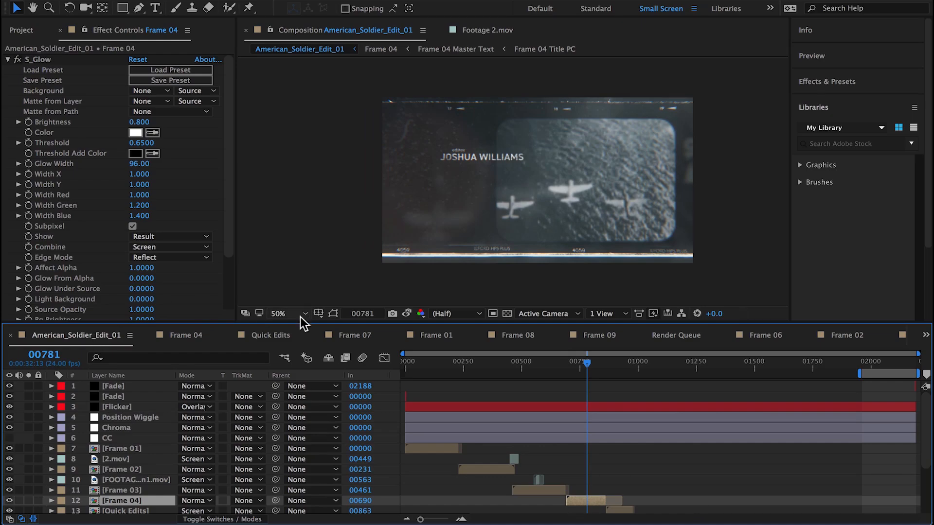
{"action": "left_click", "coordinate": [408, 312]}
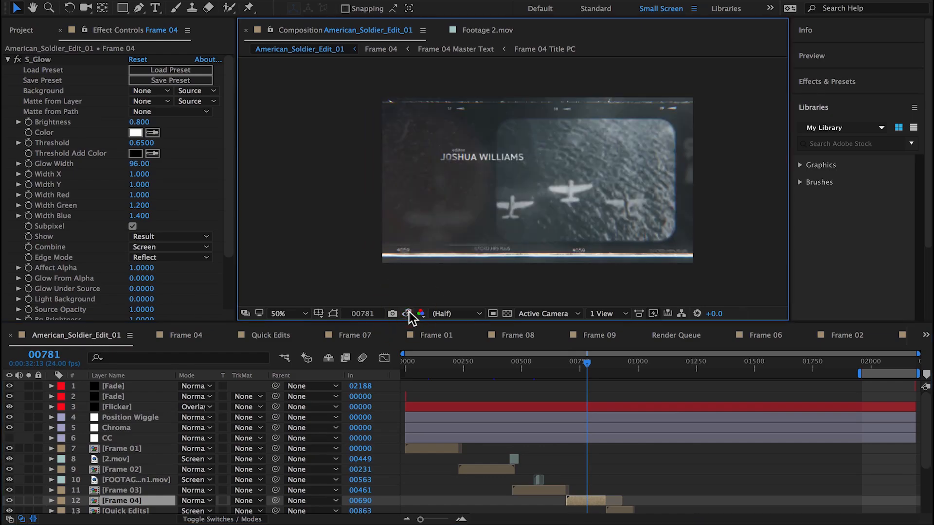
Compare frame 911 of the main edit with the snapshot, then open the Quick Edits composition.
{"action": "left_click", "coordinate": [617, 371]}
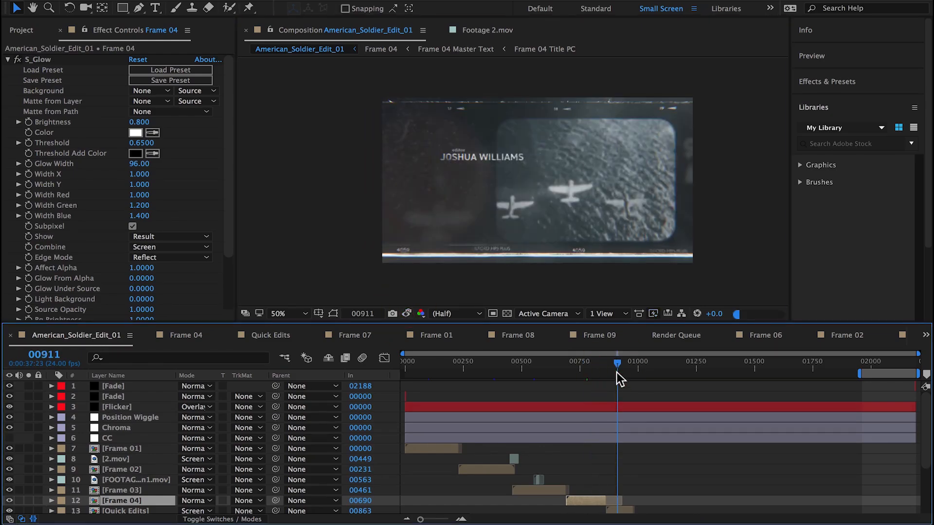
{"action": "scroll", "coordinate": [628, 438], "scroll_direction": "down", "scroll_amount": 5}
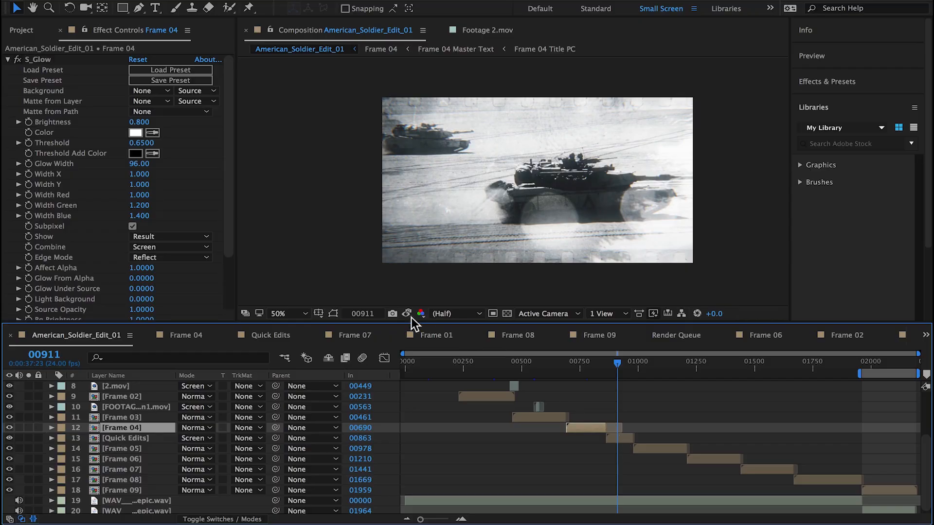
{"action": "left_click", "coordinate": [407, 314]}
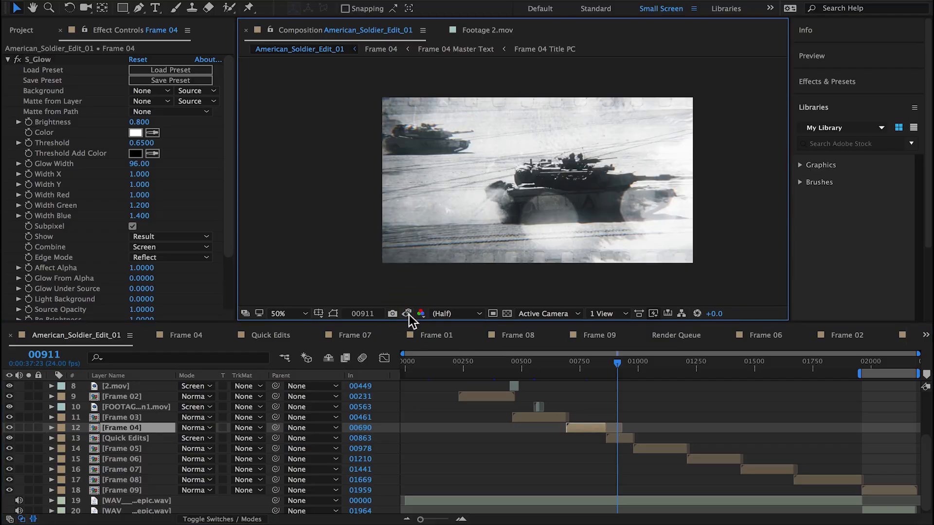
{"action": "double_click", "coordinate": [618, 438]}
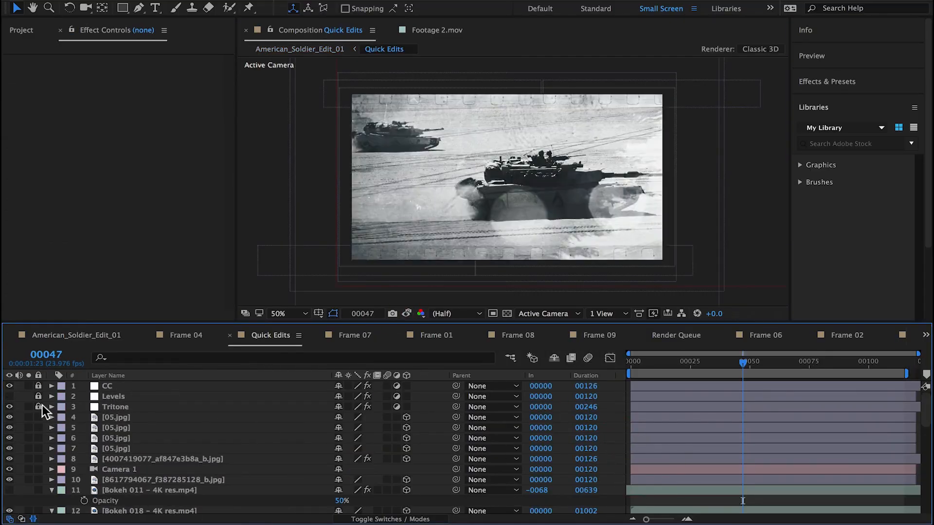
Unlock the Tritone and CC layers in Quick Edits and set the CC layer's opacity to 50%.
{"action": "left_click", "coordinate": [39, 406]}
{"action": "left_click", "coordinate": [117, 407]}
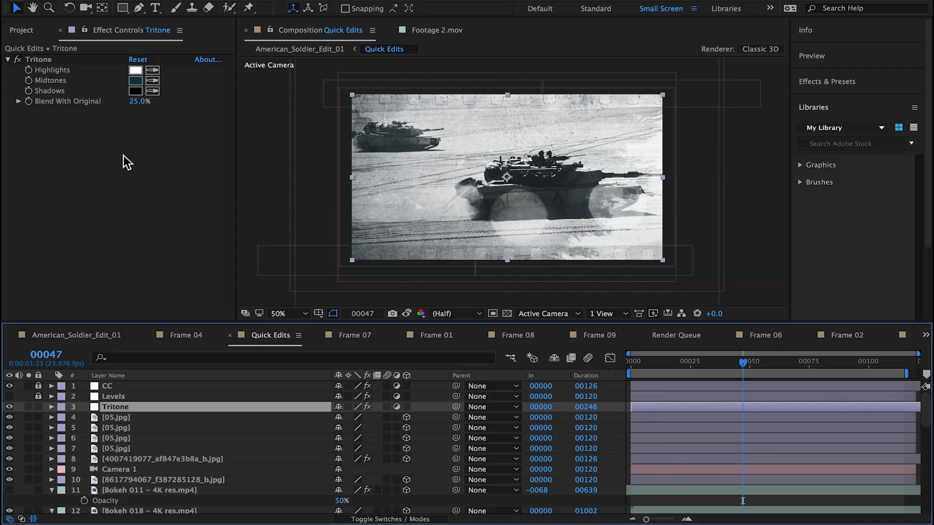
{"action": "left_click", "coordinate": [38, 386]}
{"action": "left_click", "coordinate": [114, 385]}
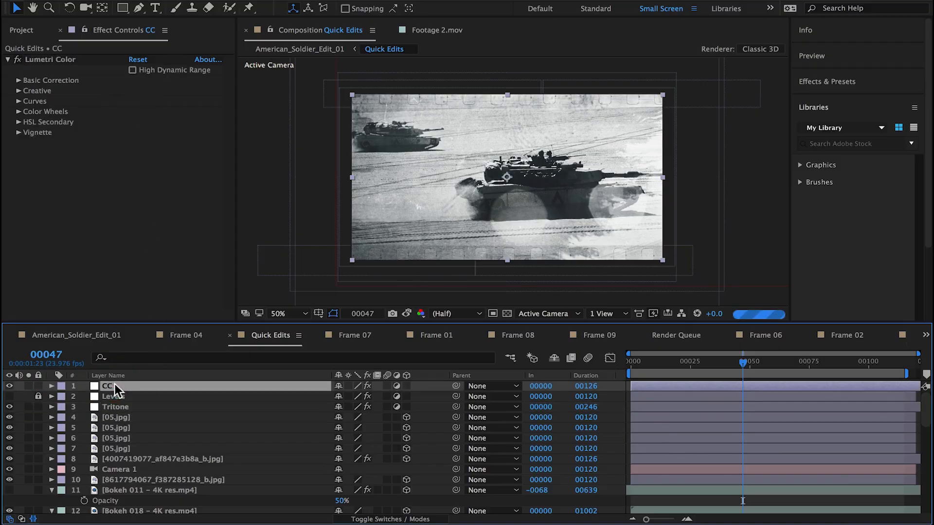
{"action": "type", "text": "t50"}
{"action": "key", "text": "Return"}
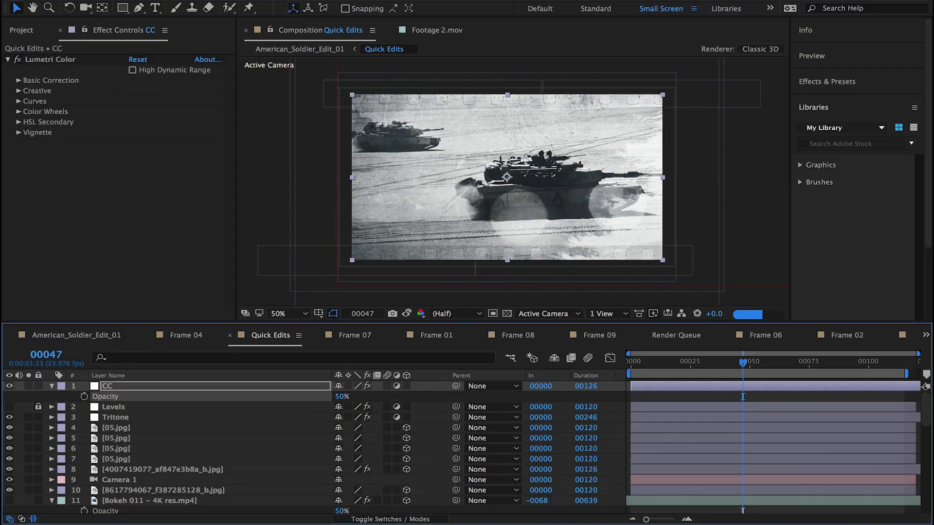
Compare frames 911 and 947 of the main edit with the snapshot.
{"action": "left_click", "coordinate": [78, 337]}
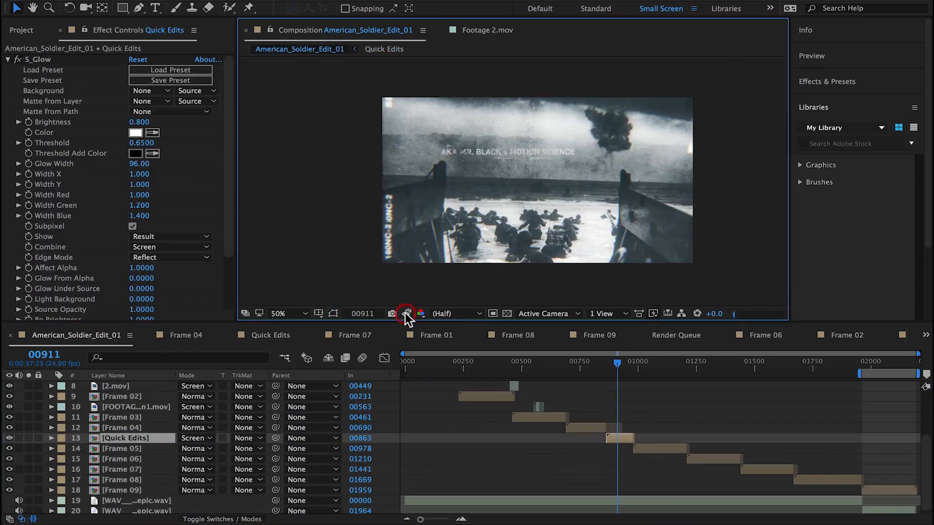
{"action": "left_click", "coordinate": [620, 367]}
{"action": "left_click_drag", "start_coordinate": [621, 367], "coordinate": [626, 367]}
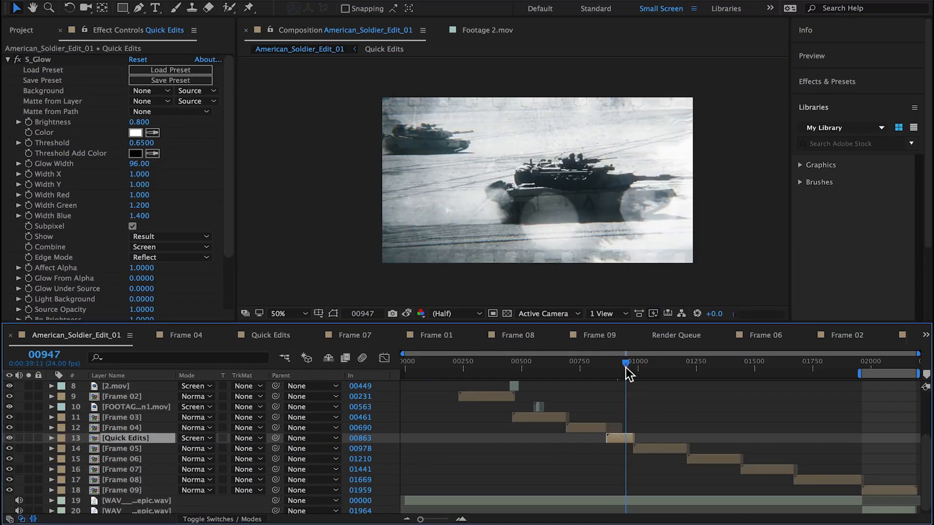
{"action": "left_click_drag", "start_coordinate": [407, 316], "coordinate": [608, 340]}
Review the main edit at frames 1028 and 1225, then open the Frame 06 composition.
{"action": "left_click", "coordinate": [644, 371]}
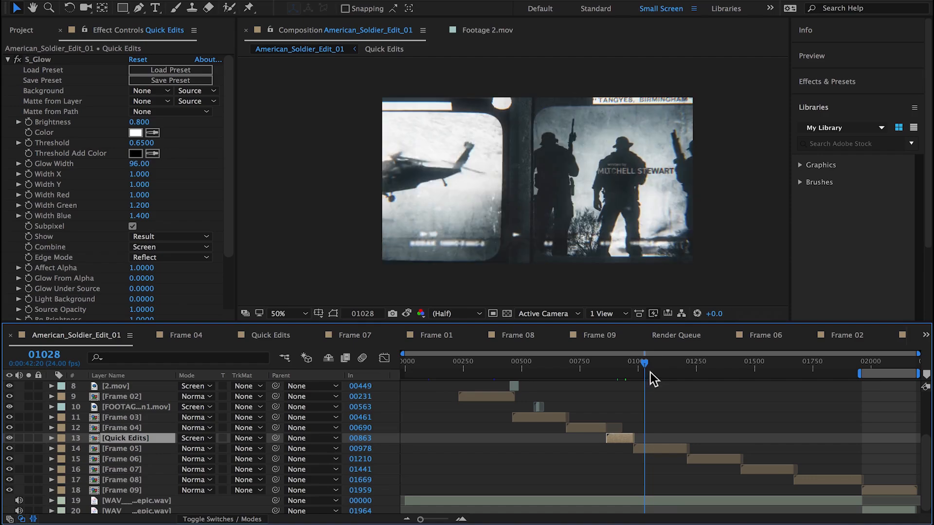
{"action": "left_click", "coordinate": [675, 373]}
{"action": "left_click", "coordinate": [690, 373]}
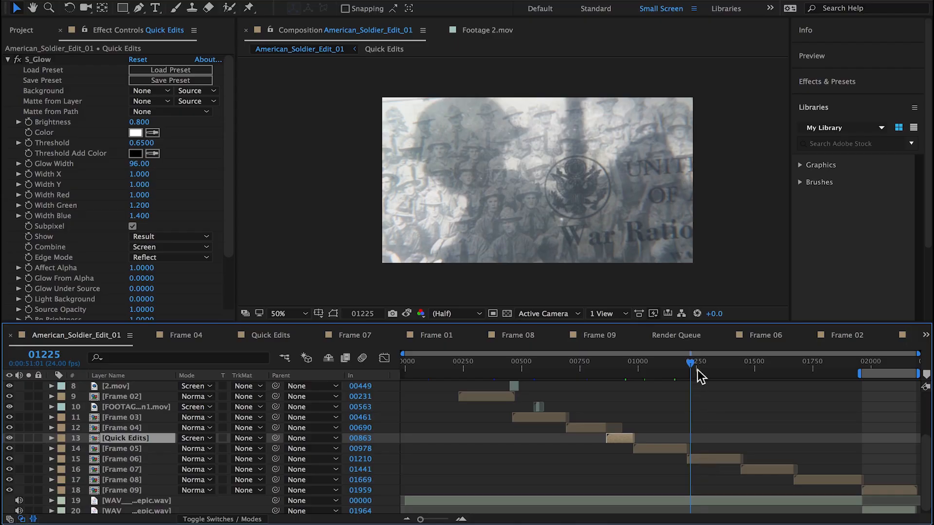
{"action": "double_click", "coordinate": [715, 457]}
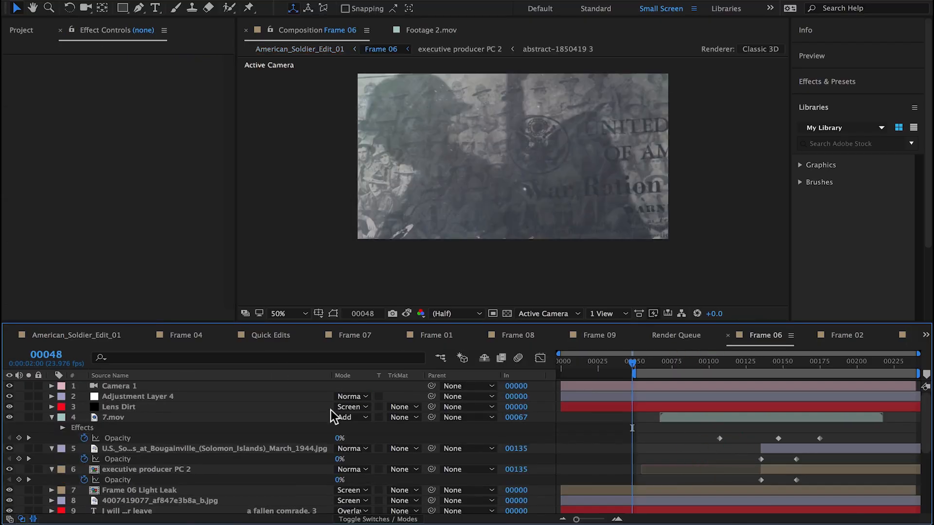
Set Adjustment Layer 4's opacity in Frame 06 to 50%, then check frame 1328 of the main edit.
{"action": "left_click", "coordinate": [125, 396]}
{"action": "key", "text": "t"}
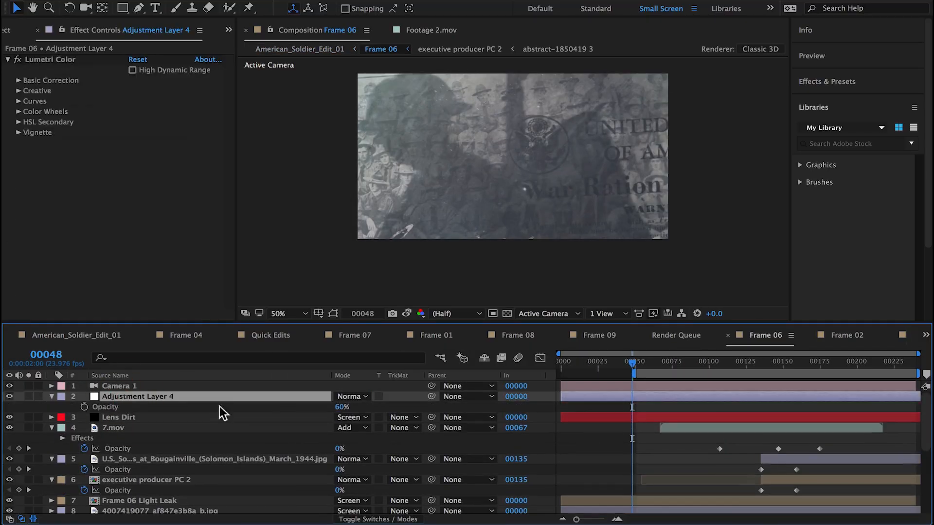
{"action": "left_click", "coordinate": [341, 406]}
{"action": "type", "text": "0"}
{"action": "key", "text": "Return"}
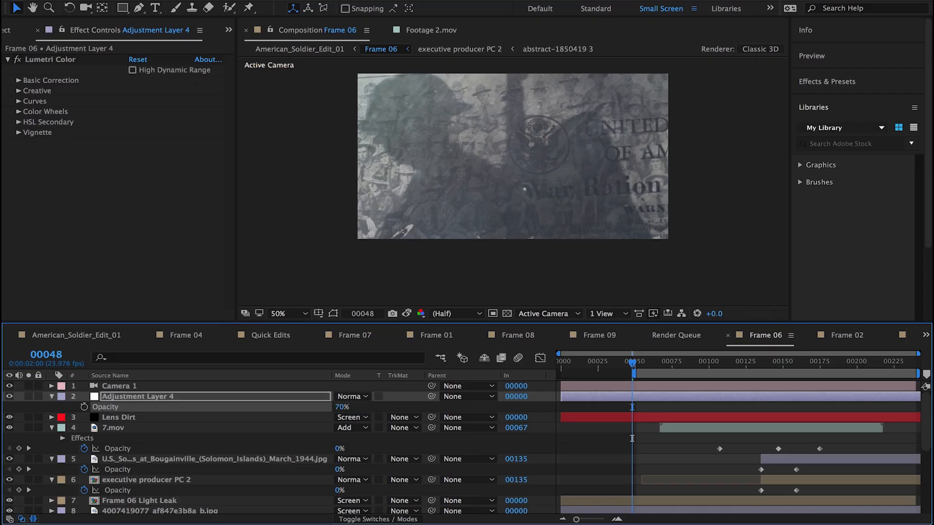
{"action": "left_click", "coordinate": [341, 407]}
{"action": "type", "text": "55"}
{"action": "key", "text": "Return"}
{"action": "left_click", "coordinate": [342, 407]}
{"action": "type", "text": "50"}
{"action": "key", "text": "Return"}
{"action": "left_click", "coordinate": [97, 339]}
{"action": "left_click", "coordinate": [713, 365]}
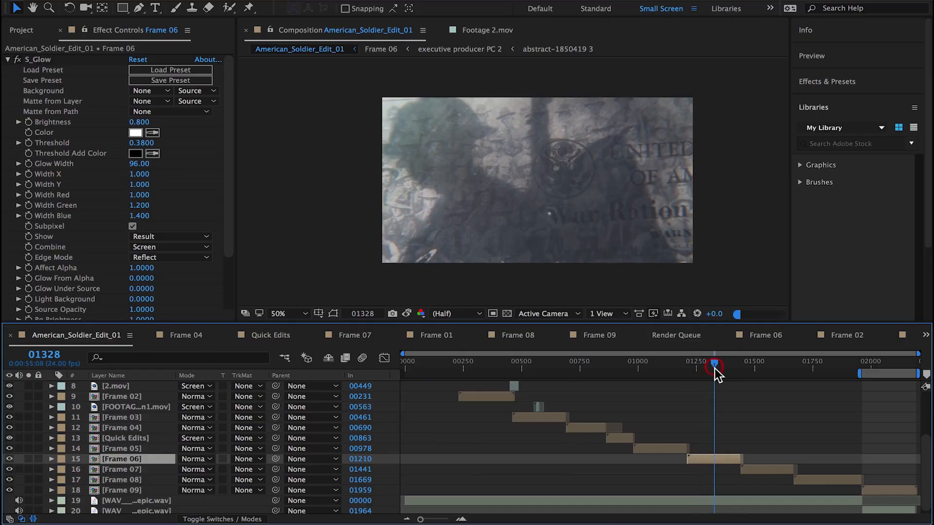
Copy the Tritone layer from Frame 05 and paste it above the Lens Dirt layer in Frame 06.
{"action": "double_click", "coordinate": [651, 446]}
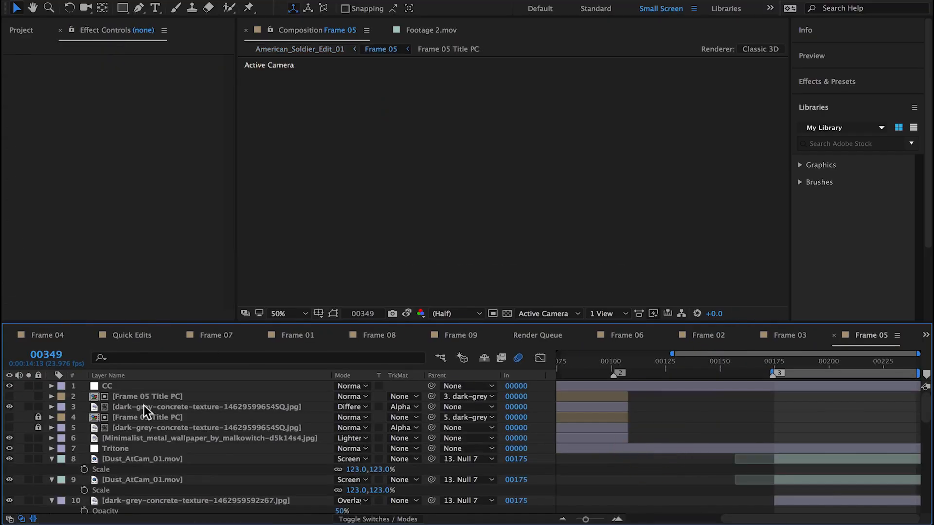
{"action": "left_click", "coordinate": [130, 448]}
{"action": "left_click", "coordinate": [49, 336]}
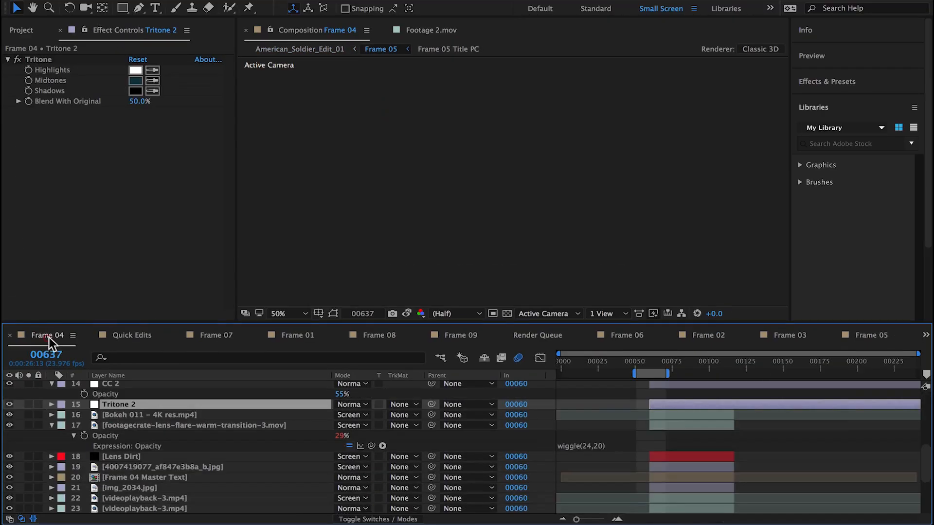
{"action": "left_click", "coordinate": [7, 341]}
{"action": "double_click", "coordinate": [708, 459]}
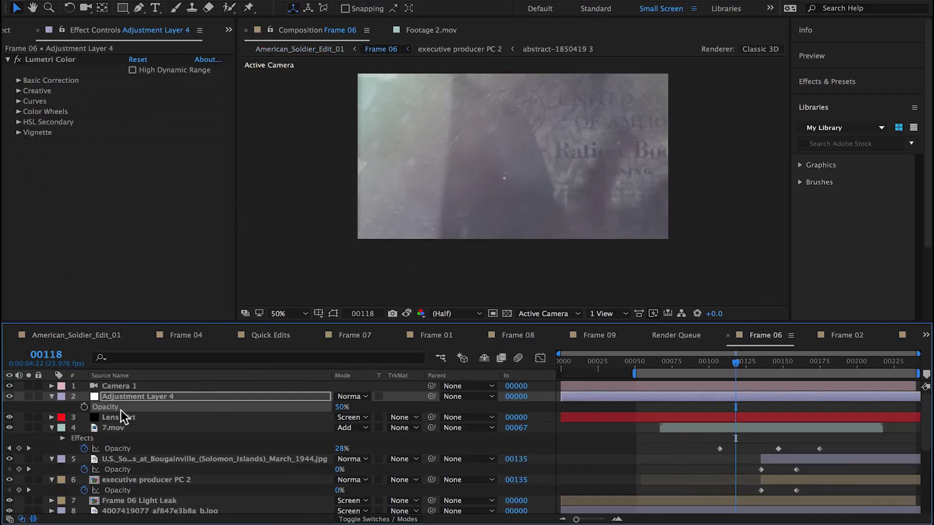
{"action": "left_click", "coordinate": [121, 419]}
{"action": "key", "text": "ctrl+v"}
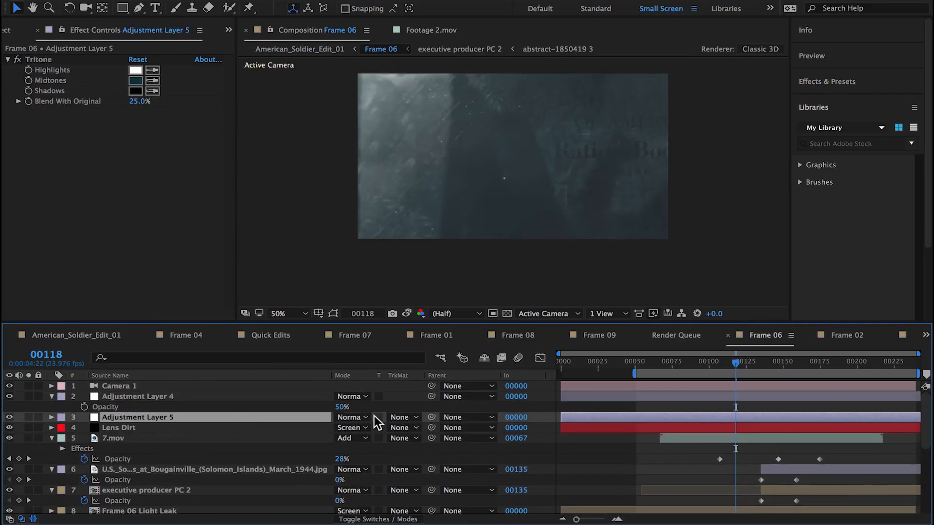
Compare frames 1328, 1391 and 1500 of the main edit with the snapshot.
{"action": "left_click", "coordinate": [79, 336]}
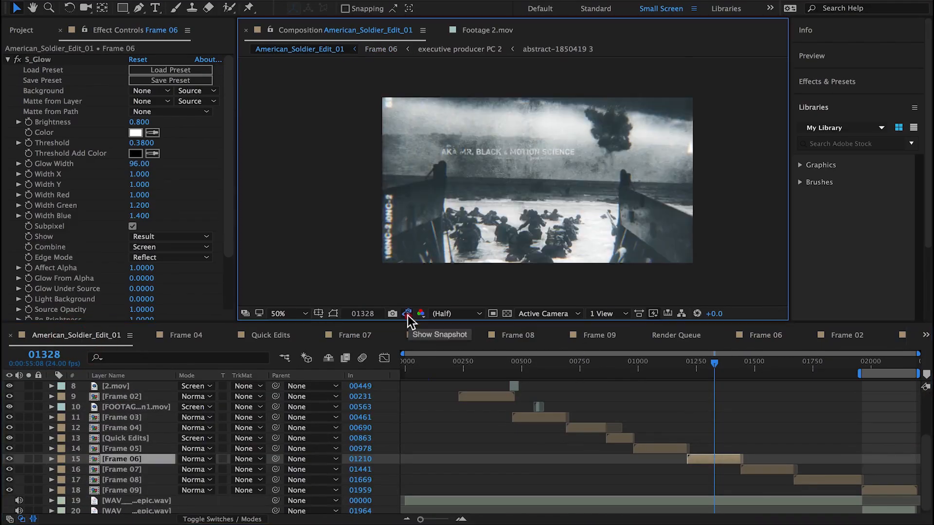
{"action": "left_click", "coordinate": [728, 366]}
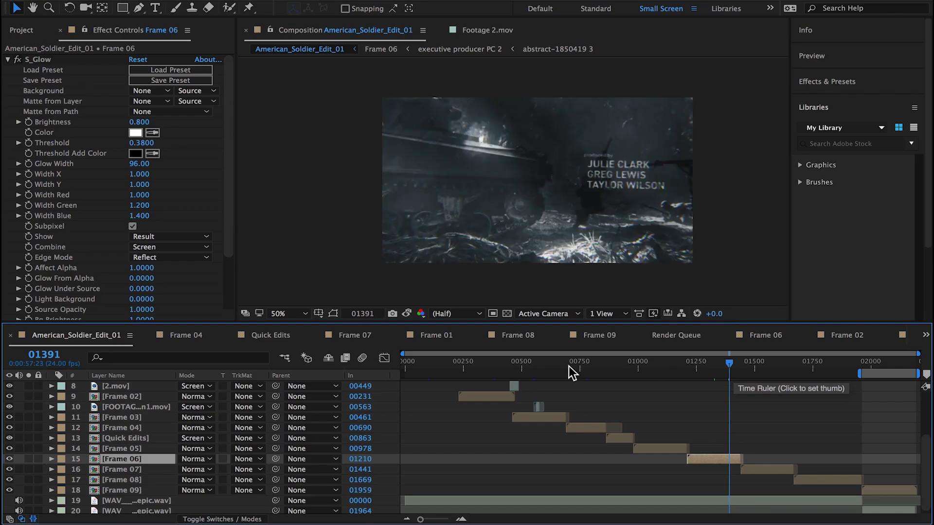
{"action": "left_click", "coordinate": [407, 313]}
{"action": "left_click", "coordinate": [407, 313]}
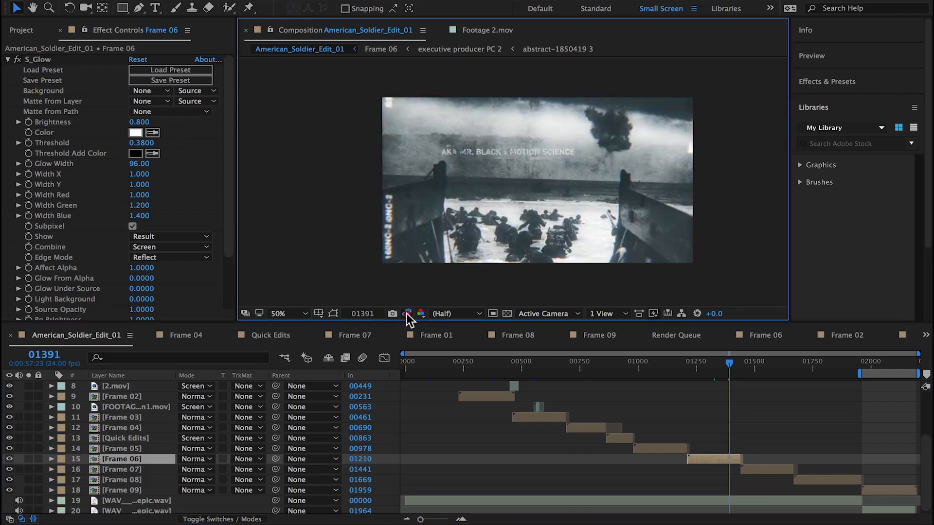
{"action": "left_click", "coordinate": [754, 366]}
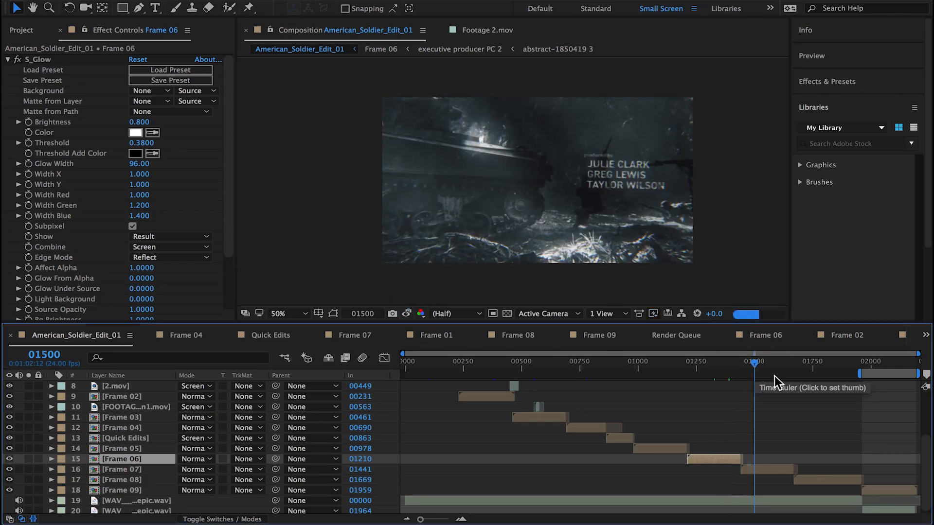
{"action": "left_click", "coordinate": [406, 314]}
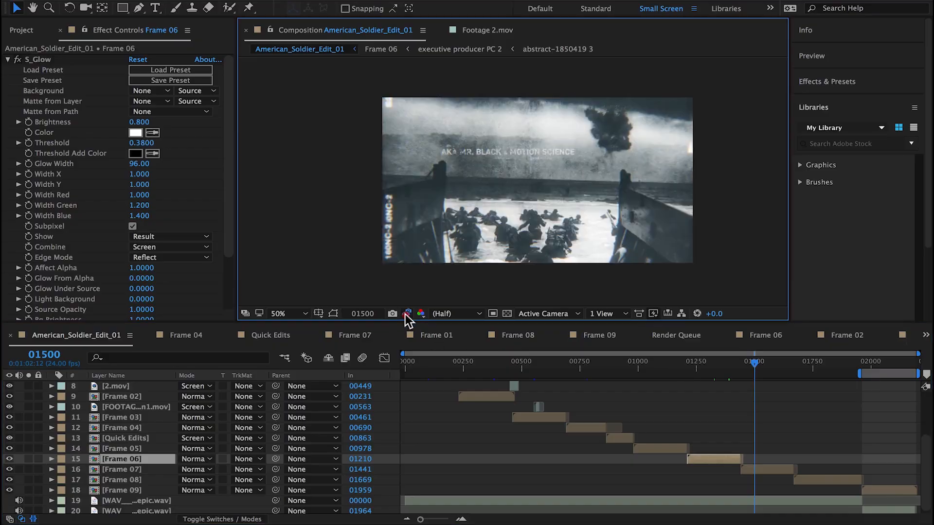
Review the Frame 07 and Frame 08 shots in the main edit between frames 1608 and 1725.
{"action": "left_click", "coordinate": [778, 369]}
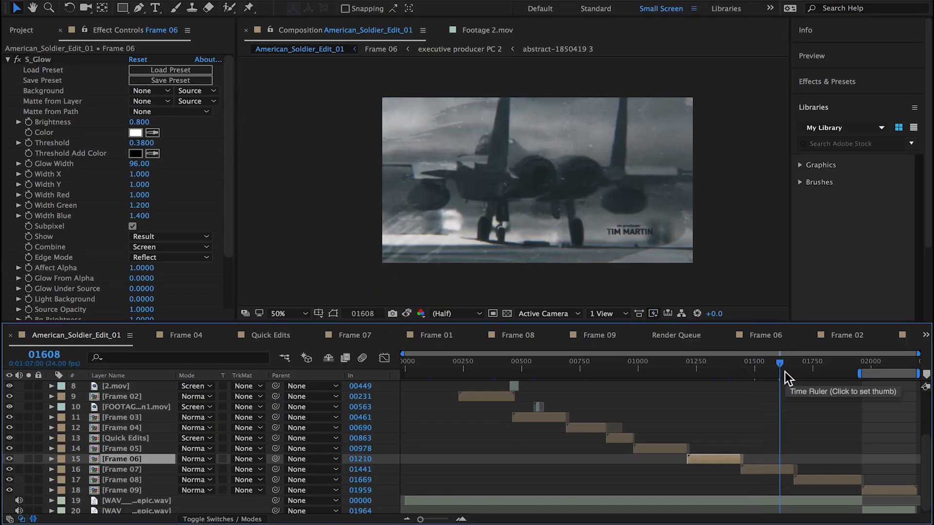
{"action": "left_click", "coordinate": [787, 370]}
{"action": "left_click", "coordinate": [801, 367]}
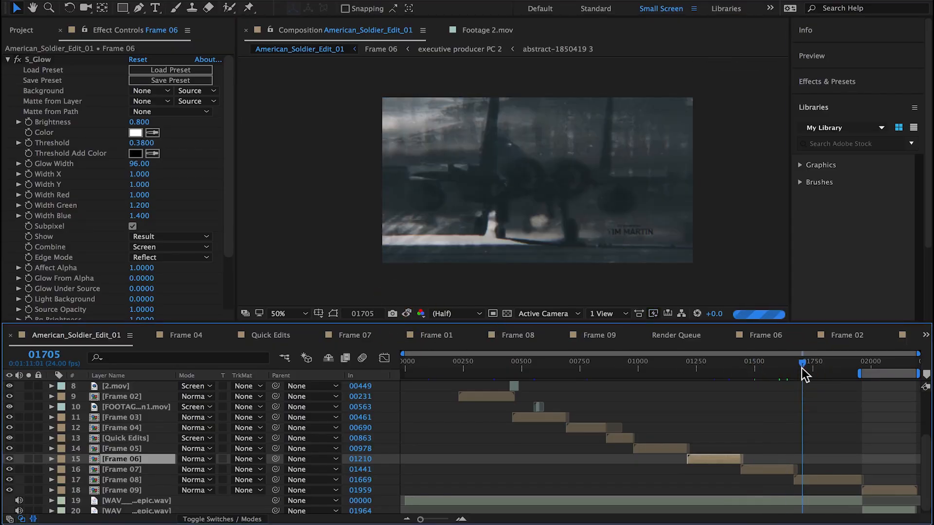
{"action": "left_click_drag", "start_coordinate": [801, 368], "coordinate": [787, 366]}
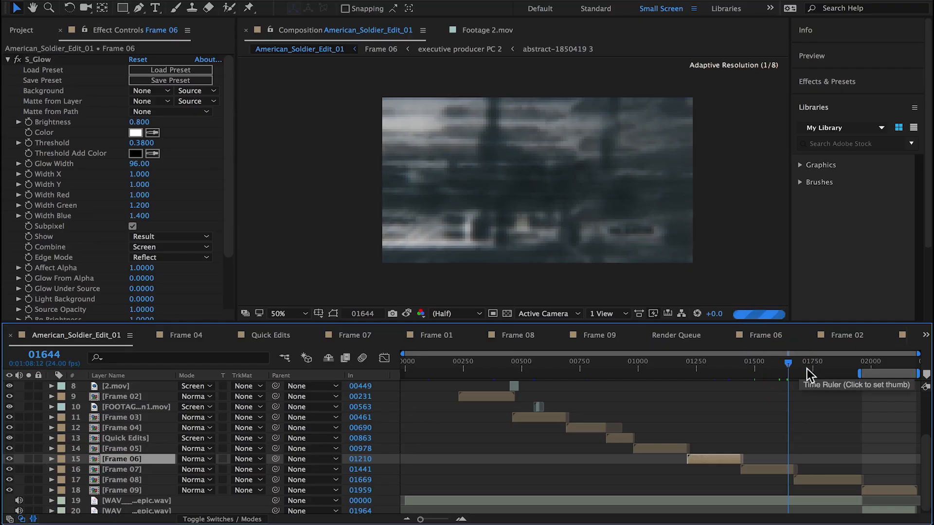
{"action": "left_click", "coordinate": [806, 369]}
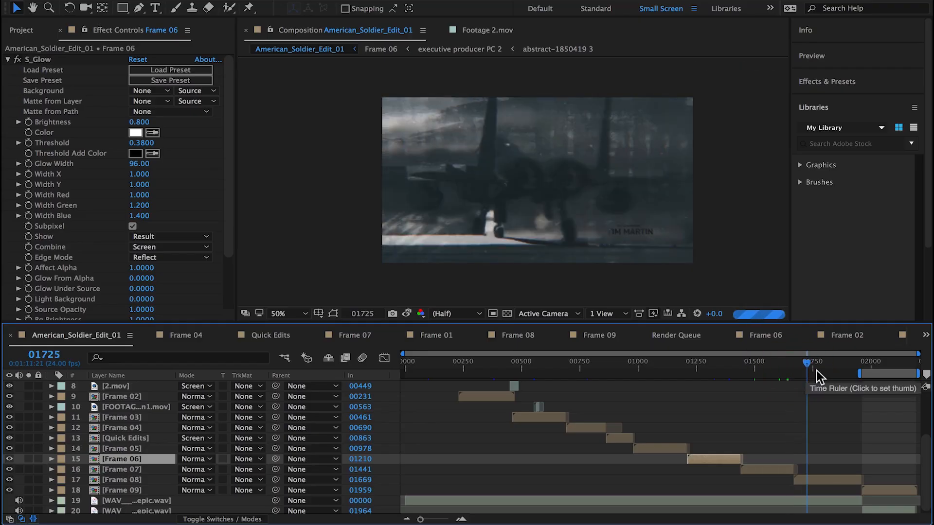
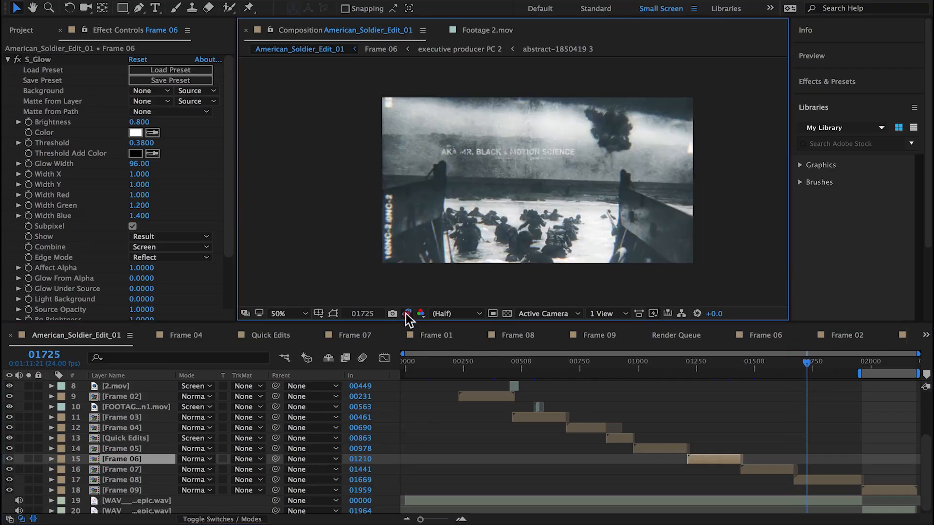
Open the Frame 08 precomp and set its CC adjustment layer's opacity to 50%.
{"action": "left_click", "coordinate": [406, 313]}
{"action": "double_click", "coordinate": [817, 479]}
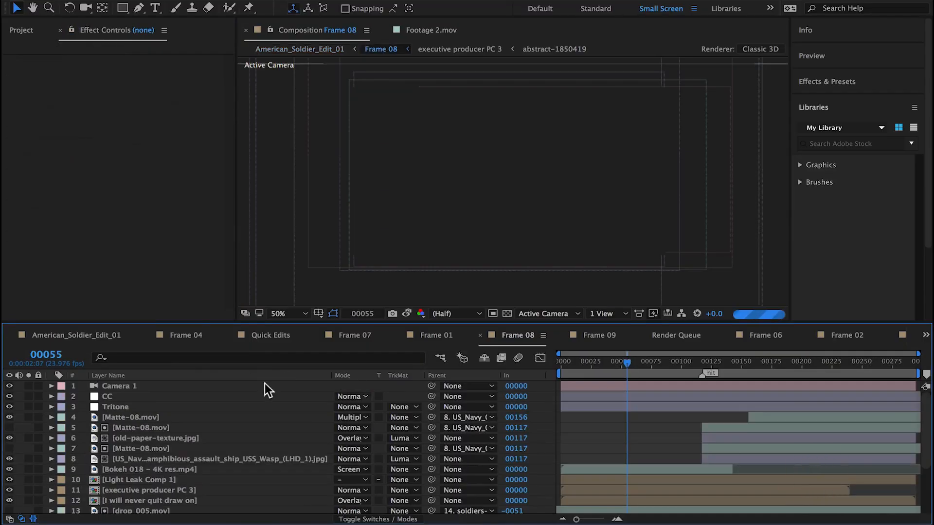
{"action": "left_click", "coordinate": [123, 408]}
{"action": "left_click", "coordinate": [114, 398]}
{"action": "left_click", "coordinate": [117, 404]}
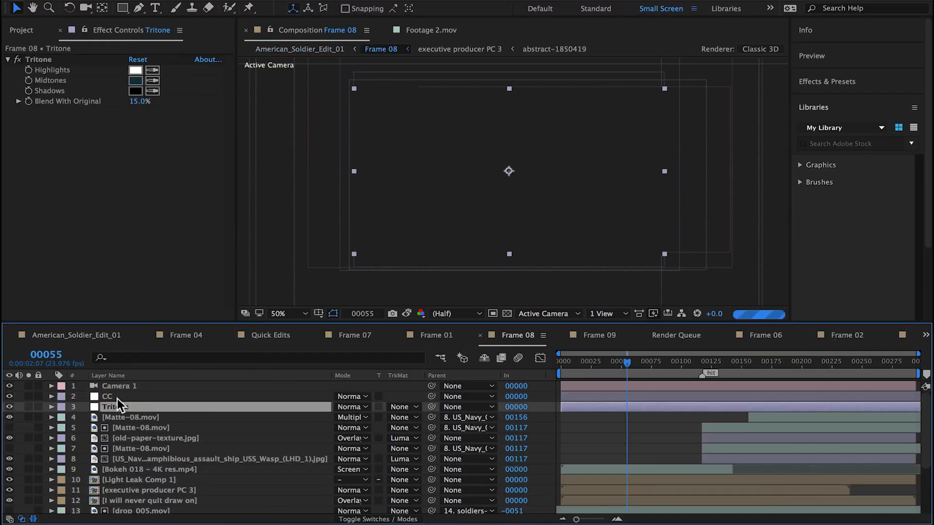
{"action": "left_click", "coordinate": [120, 395]}
{"action": "key", "text": "t"}
{"action": "left_click", "coordinate": [338, 407]}
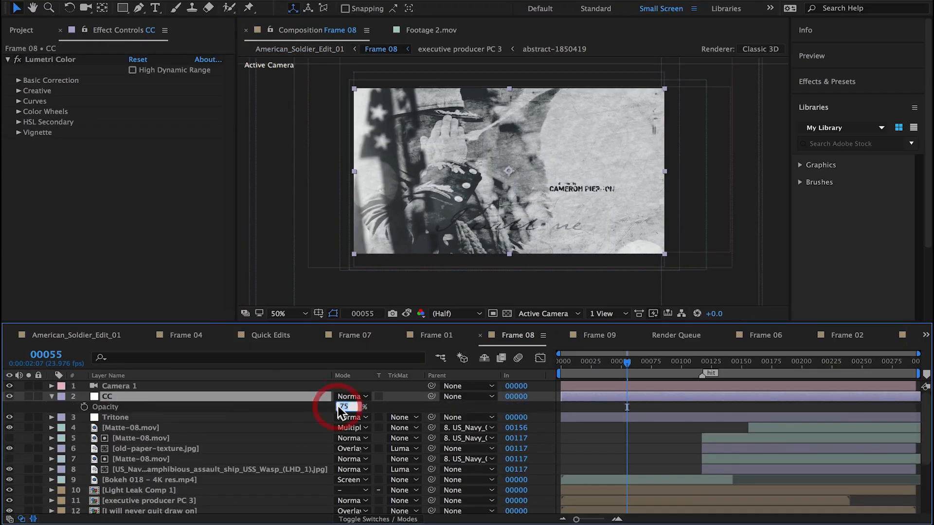
{"action": "type", "text": "50"}
{"action": "key", "text": "Return"}
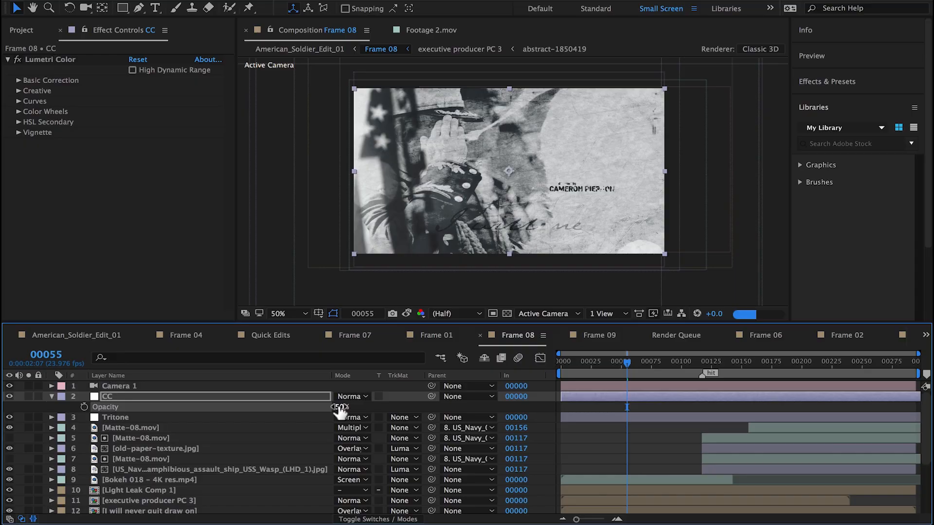
Set Blend With Original on Frame 08's Tritone layer to 25% and compare American_Soldier_Edit_01 with the stored snapshot.
{"action": "left_click", "coordinate": [233, 427]}
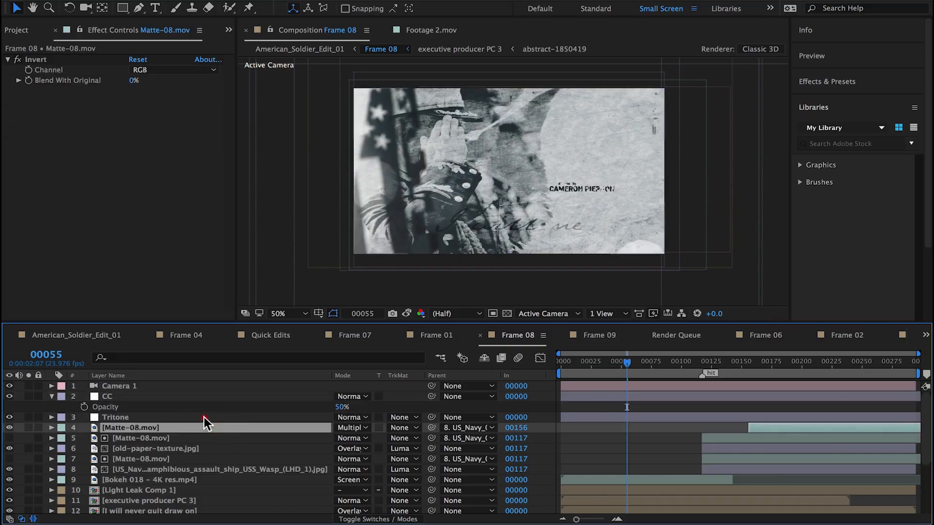
{"action": "left_click", "coordinate": [199, 417]}
{"action": "left_click_drag", "start_coordinate": [133, 101], "coordinate": [138, 101]}
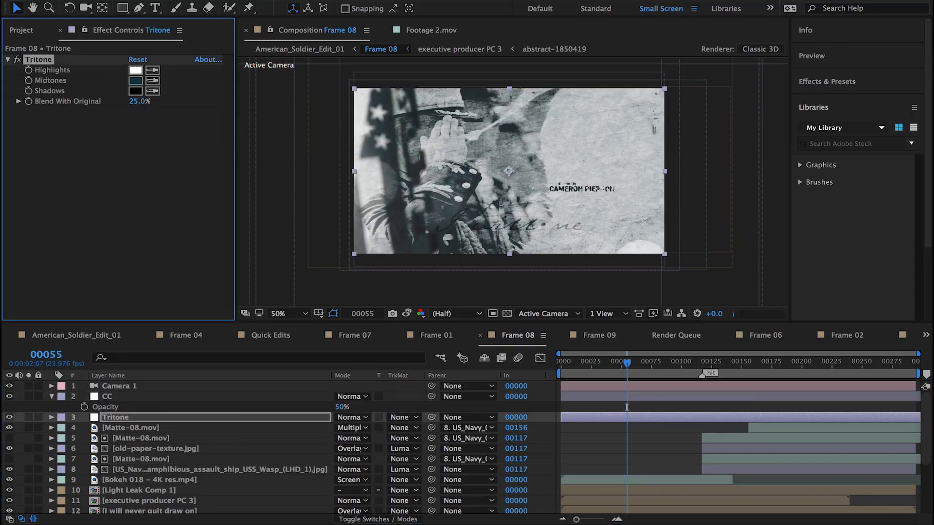
{"action": "left_click", "coordinate": [65, 336]}
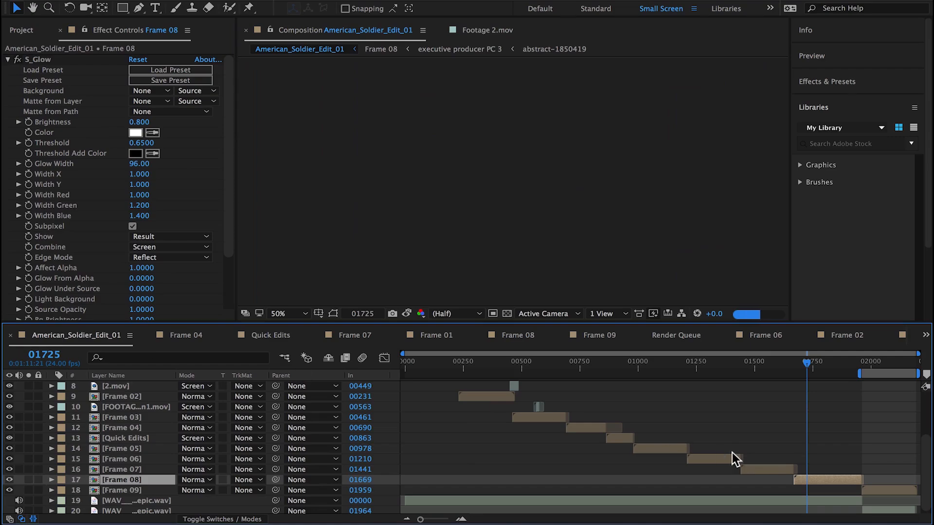
{"action": "left_click", "coordinate": [409, 313]}
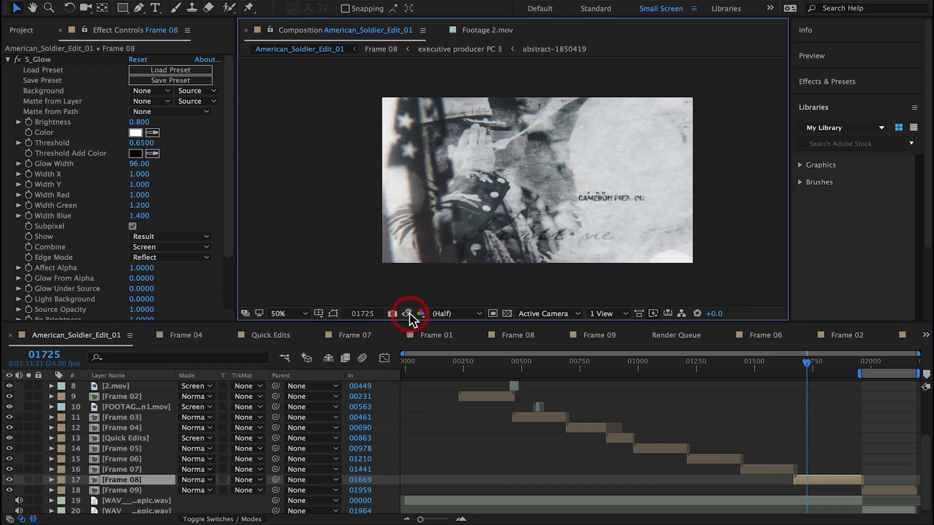
{"action": "left_click", "coordinate": [409, 313]}
Move to frame 2025 in the main composition and compare the title shot with the stored snapshot.
{"action": "left_click", "coordinate": [846, 373]}
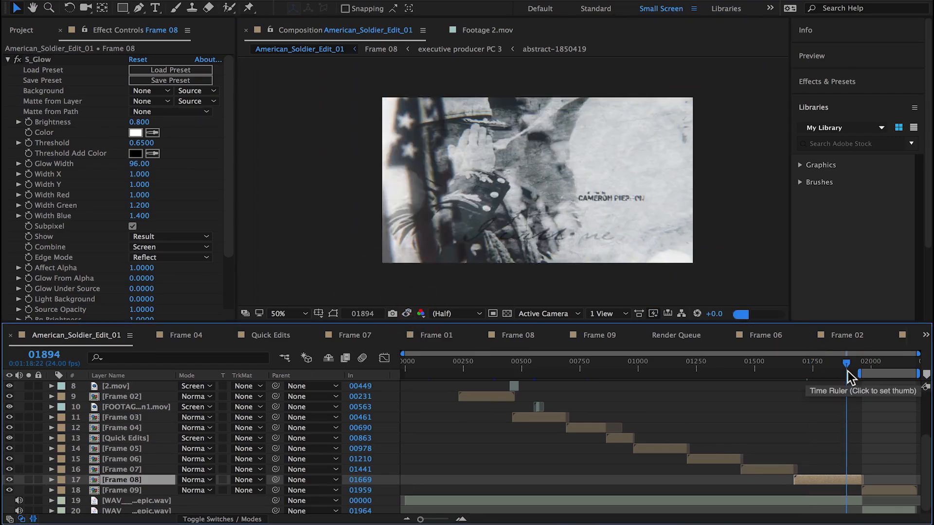
{"action": "left_click_drag", "start_coordinate": [844, 370], "coordinate": [877, 368]}
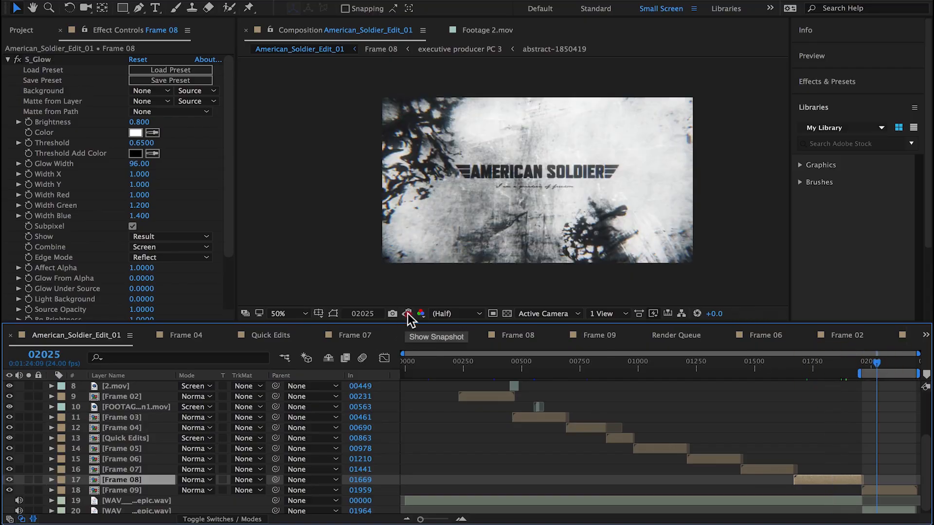
{"action": "left_click", "coordinate": [407, 313]}
{"action": "left_click", "coordinate": [407, 313]}
Try an opacity of 50% on Frame 09's CC layer and compare the main composition with the snapshot.
{"action": "double_click", "coordinate": [895, 489]}
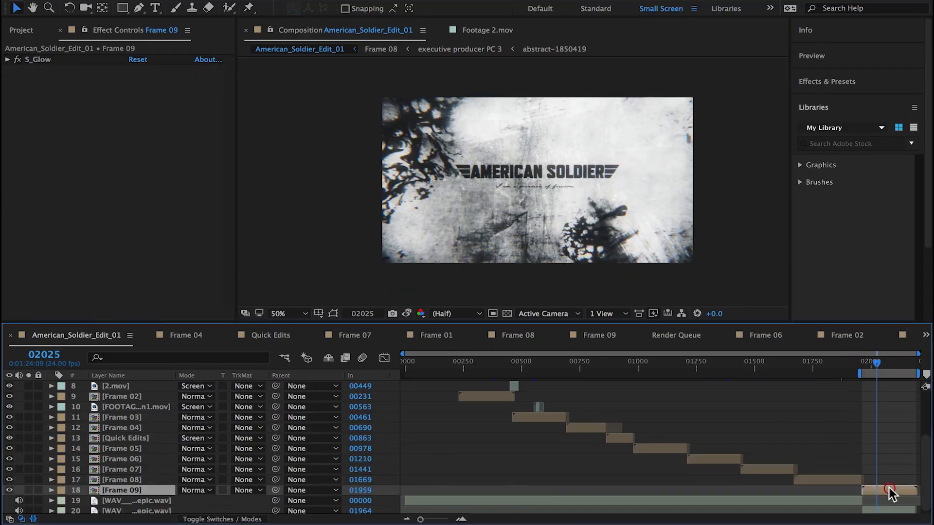
{"action": "left_click", "coordinate": [144, 387]}
{"action": "key", "text": "t"}
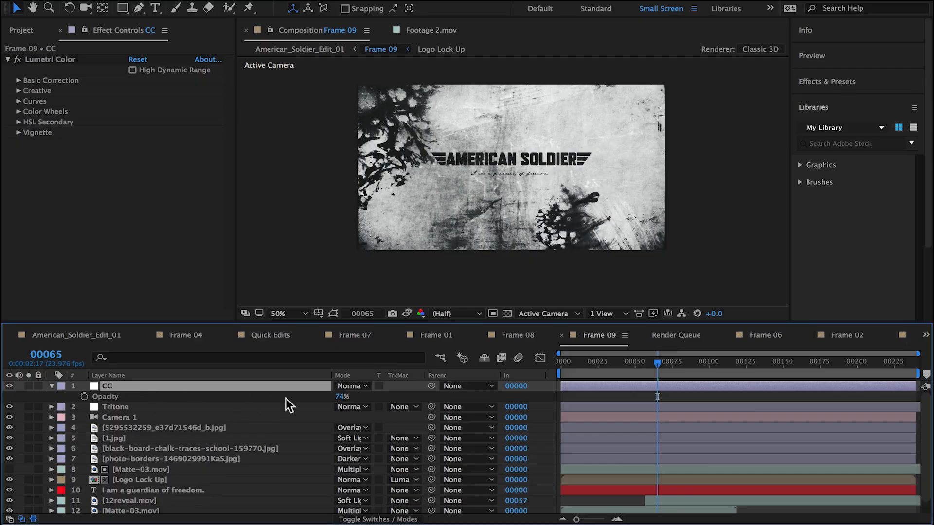
{"action": "left_click", "coordinate": [342, 396]}
{"action": "type", "text": "50"}
{"action": "key", "text": "Return"}
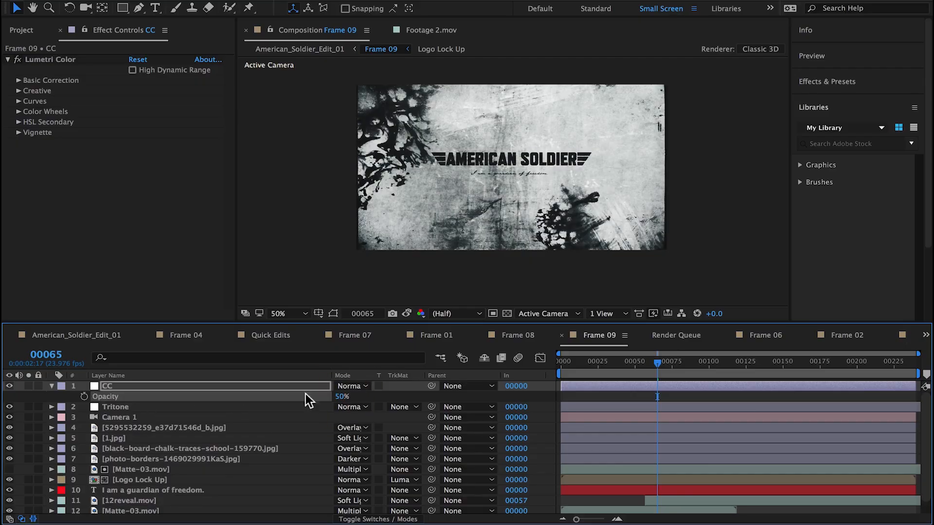
{"action": "left_click", "coordinate": [74, 336]}
{"action": "left_click", "coordinate": [407, 314]}
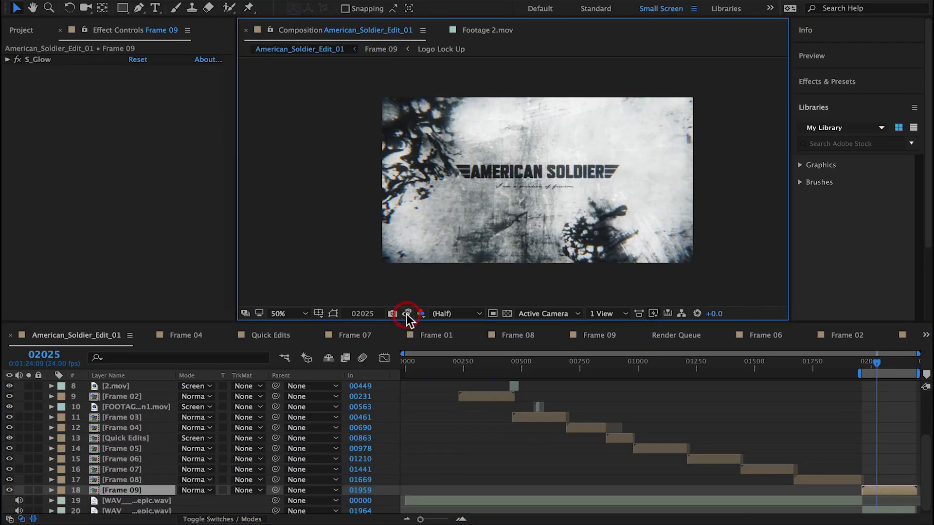
In Frame 09, set the CC layer's opacity to 70% and the Tritone layer's Blend With Original to 50%.
{"action": "left_click", "coordinate": [599, 335]}
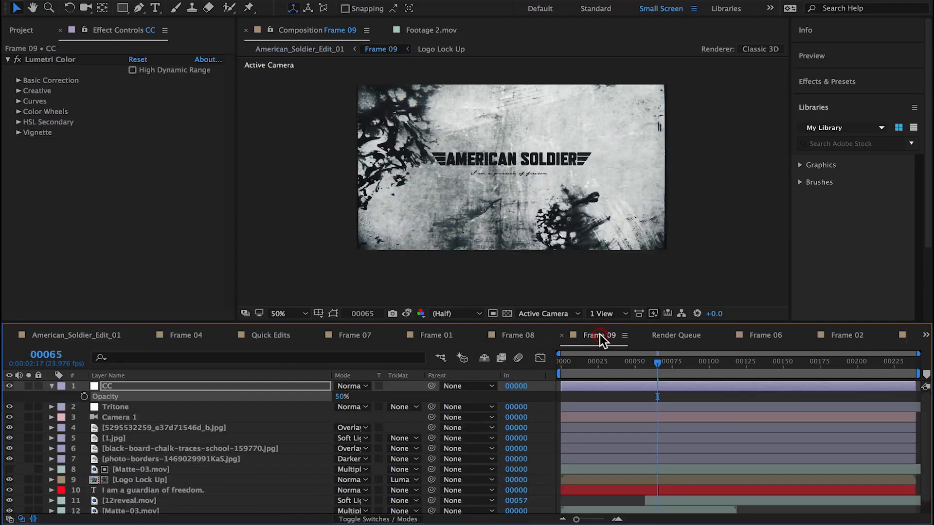
{"action": "left_click", "coordinate": [343, 397]}
{"action": "type", "text": "70"}
{"action": "key", "text": "Return"}
{"action": "left_click", "coordinate": [132, 407]}
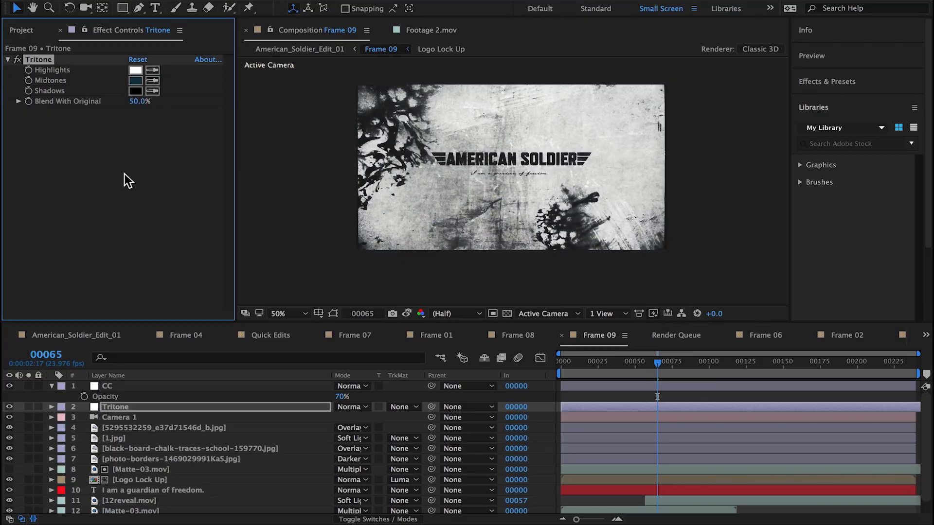
Set Frame 09's Tritone Blend With Original to 25% and compare the main composition with the snapshot.
{"action": "left_click", "coordinate": [85, 334]}
{"action": "left_click", "coordinate": [413, 313]}
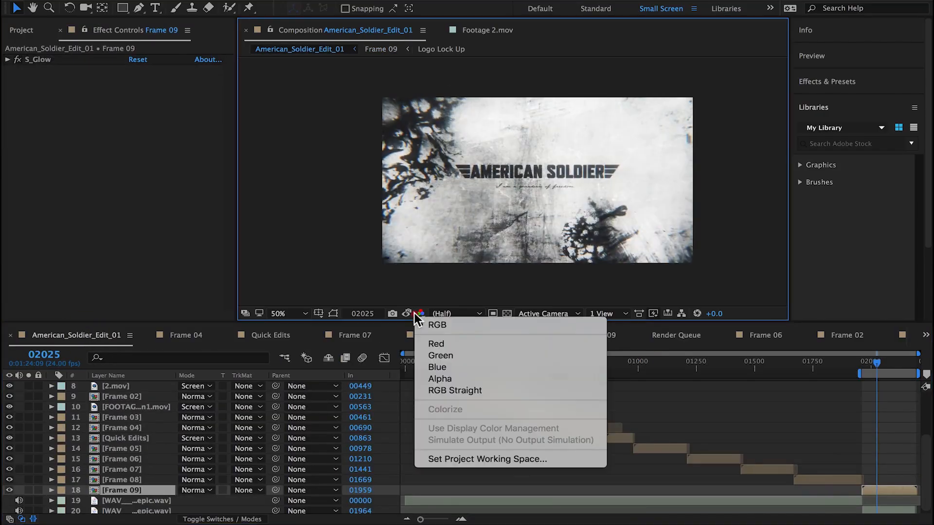
{"action": "left_click", "coordinate": [408, 314]}
{"action": "left_click", "coordinate": [407, 313]}
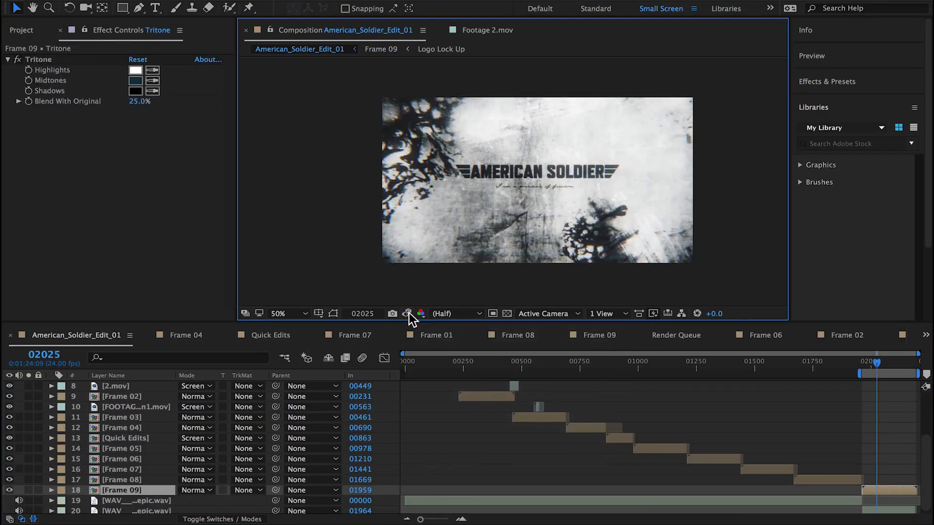
Extend the work area to the composition's start and add the expression wiggle(24,.25) to the Position Wiggle layer's Transform scale.
{"action": "left_click_drag", "start_coordinate": [859, 374], "coordinate": [402, 428]}
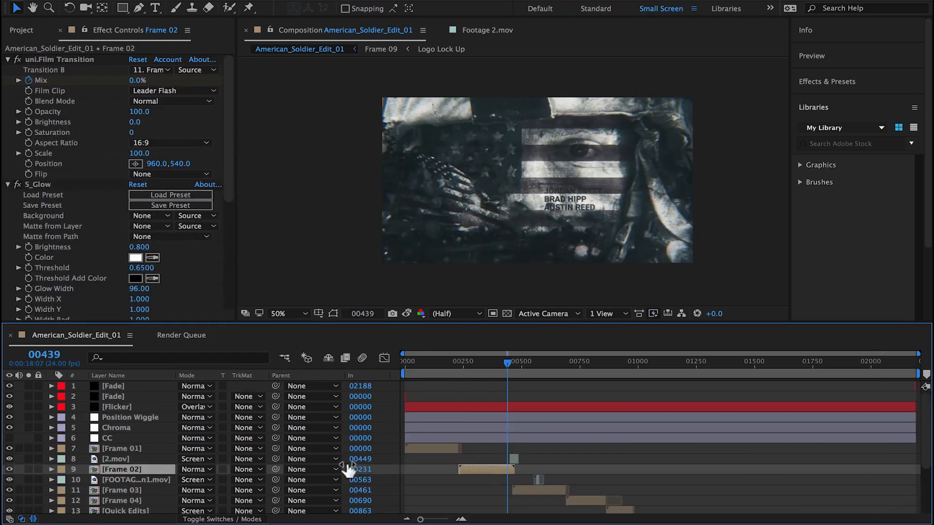
{"action": "left_click", "coordinate": [156, 418]}
{"action": "left_click", "coordinate": [28, 101], "text": "alt"}
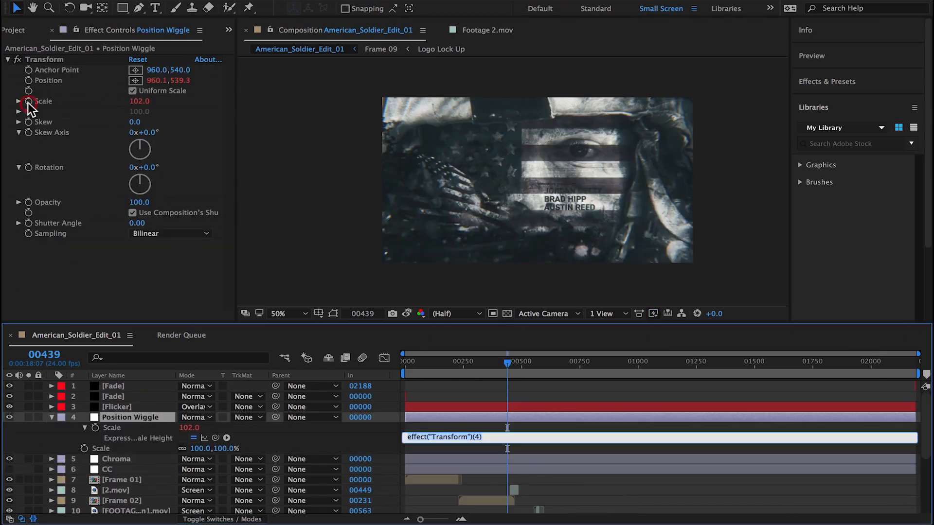
{"action": "type", "text": "wiggle(24,.25"}
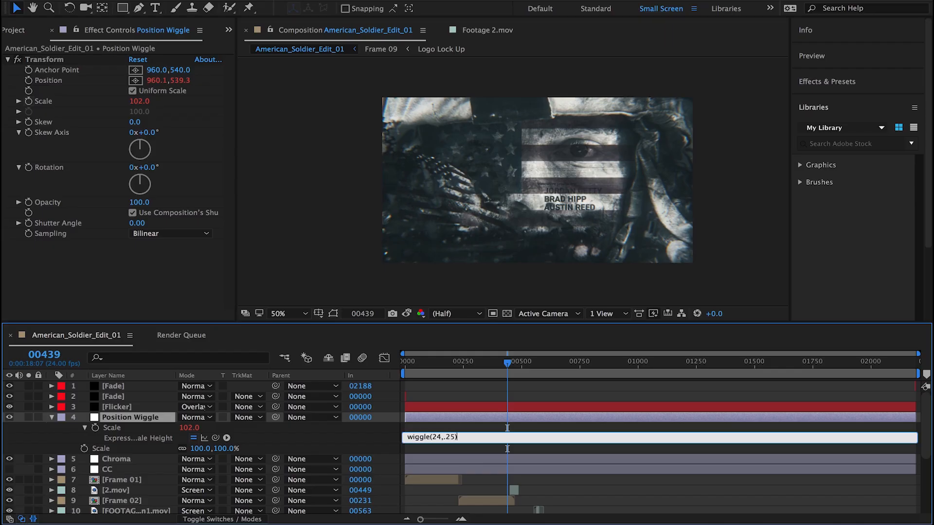
{"action": "left_click", "coordinate": [574, 388]}
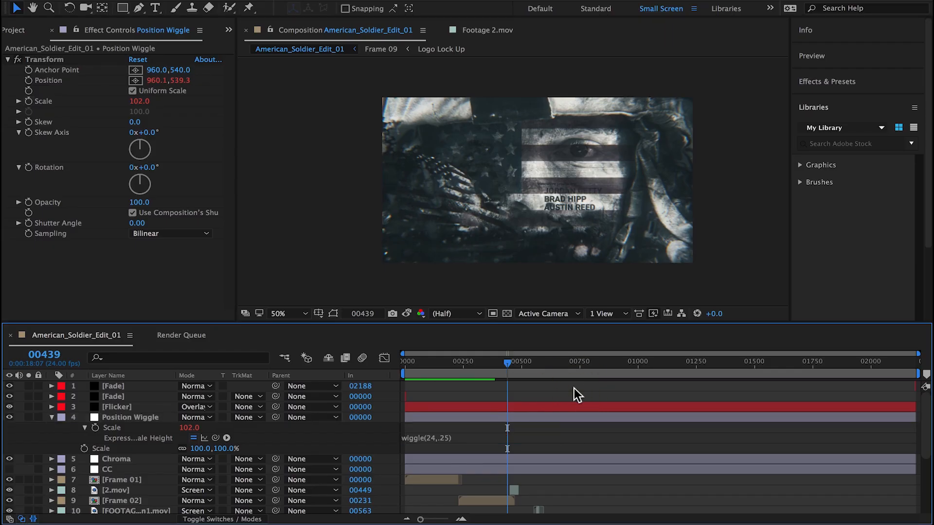
{"action": "left_click", "coordinate": [52, 417]}
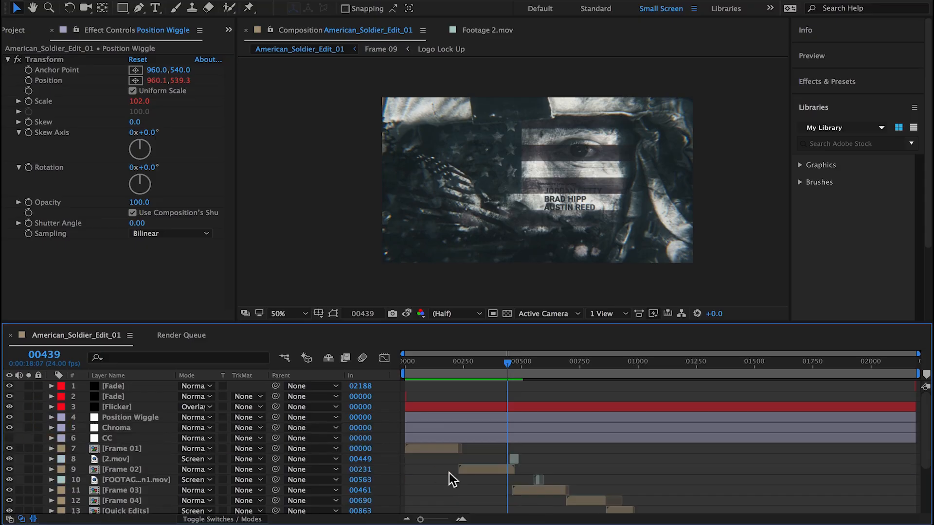
Open Frame 04 at main composition frame 758 and examine footagecrate-lens-flare-warm-transition-3.mov by soloing it temporarily.
{"action": "left_click_drag", "start_coordinate": [559, 369], "coordinate": [586, 369]}
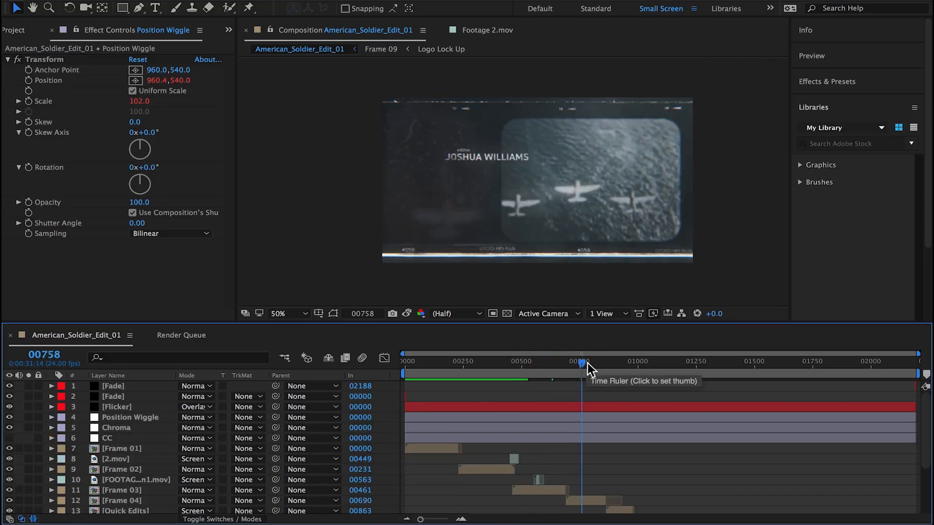
{"action": "double_click", "coordinate": [594, 500]}
{"action": "scroll", "coordinate": [667, 450], "scroll_direction": "down", "scroll_amount": 5}
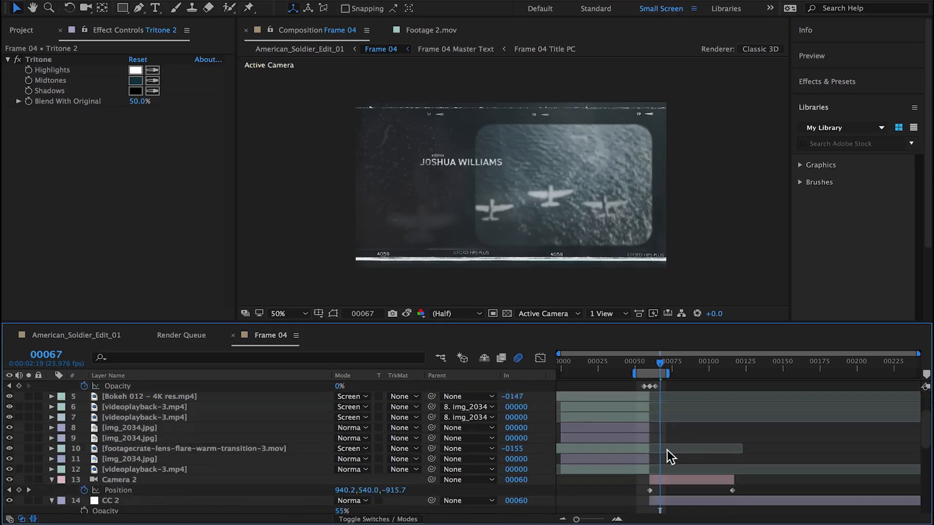
{"action": "left_click", "coordinate": [123, 459]}
{"action": "left_click", "coordinate": [28, 459]}
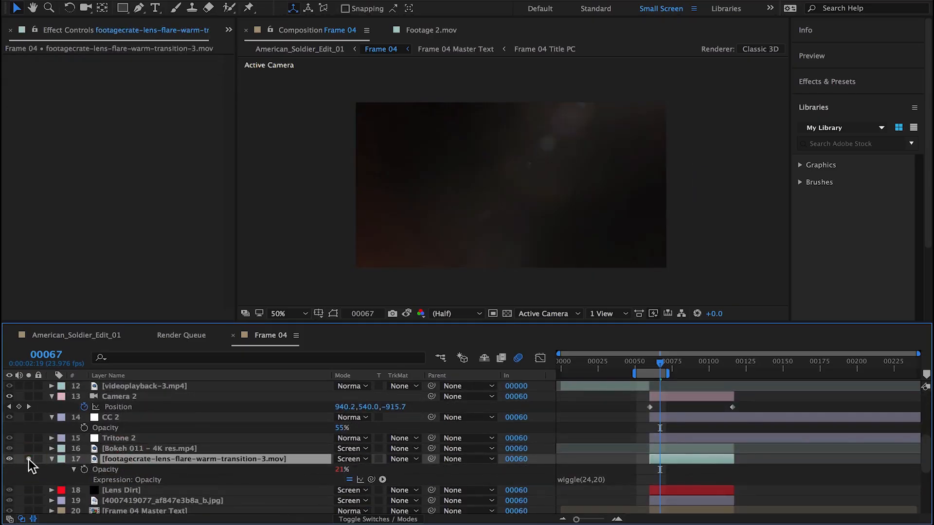
{"action": "left_click", "coordinate": [28, 459]}
Examine the two videoplayback-3.mp4 layers, 22 and 23, by soloing them together and restoring the full view.
{"action": "scroll", "coordinate": [30, 459], "scroll_direction": "down", "scroll_amount": 5}
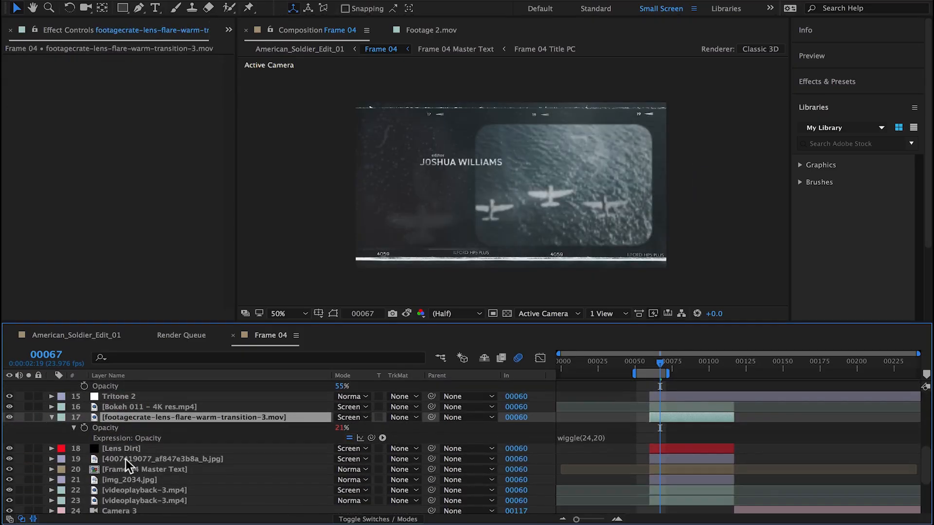
{"action": "left_click", "coordinate": [29, 479]}
{"action": "left_click", "coordinate": [29, 490]}
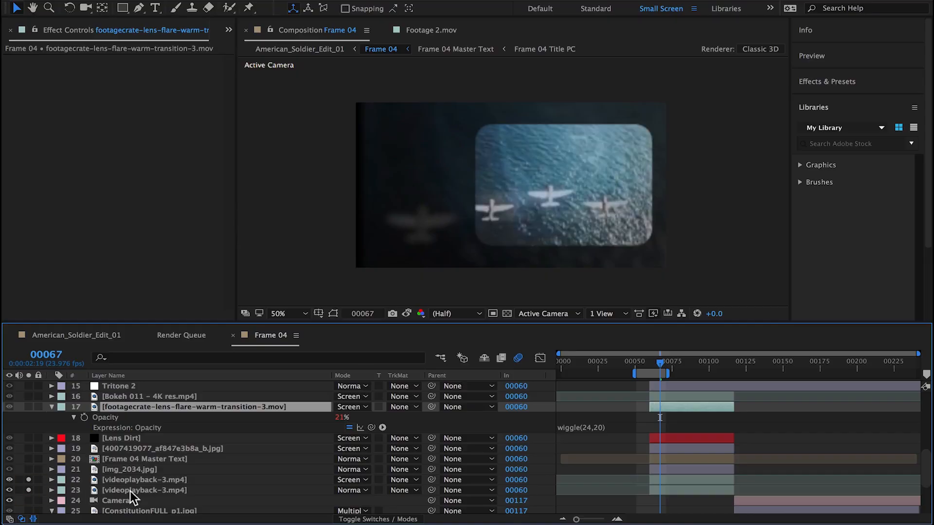
{"action": "left_click", "coordinate": [109, 490]}
{"action": "left_click", "coordinate": [28, 490]}
{"action": "left_click", "coordinate": [28, 479]}
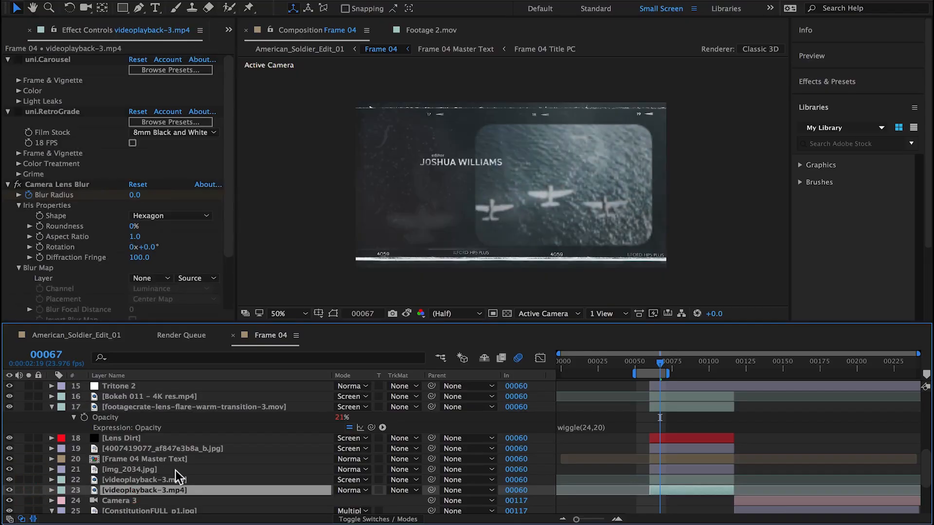
Check Frame 04 without its CC 2 adjustment layer, scrub further through the shot, and return to American_Soldier_Edit_01.
{"action": "scroll", "coordinate": [176, 470], "scroll_direction": "up", "scroll_amount": 4}
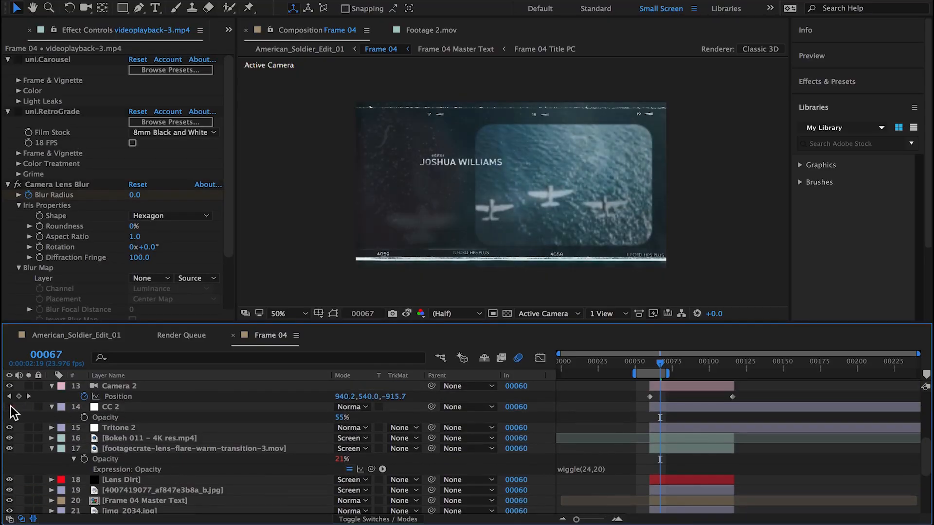
{"action": "left_click_drag", "start_coordinate": [688, 367], "coordinate": [723, 369]}
{"action": "left_click", "coordinate": [76, 335]}
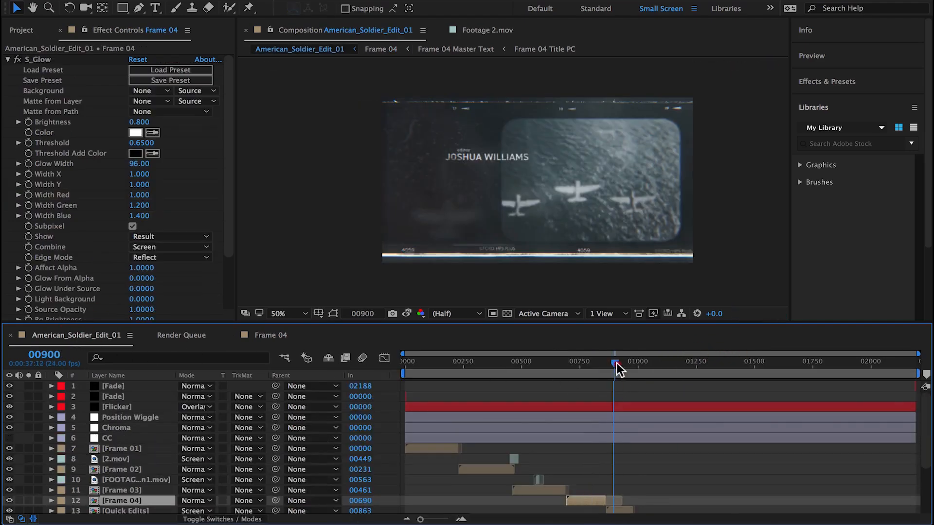
Open the Quick Edits precomp at main composition frame 911 and hide its CC and Tritone layers to examine the ungraded shot.
{"action": "left_click", "coordinate": [617, 363]}
{"action": "scroll", "coordinate": [657, 428], "scroll_direction": "down", "scroll_amount": 4}
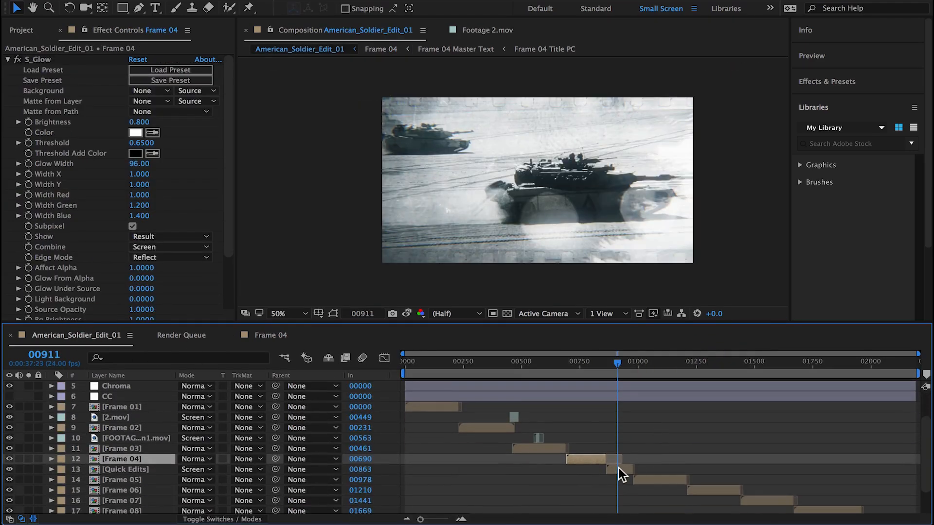
{"action": "double_click", "coordinate": [618, 473]}
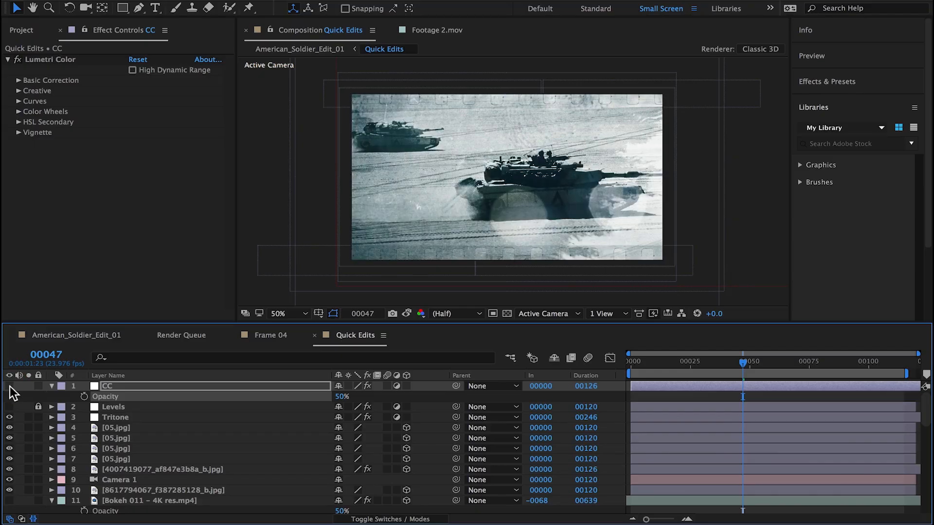
{"action": "left_click", "coordinate": [10, 417]}
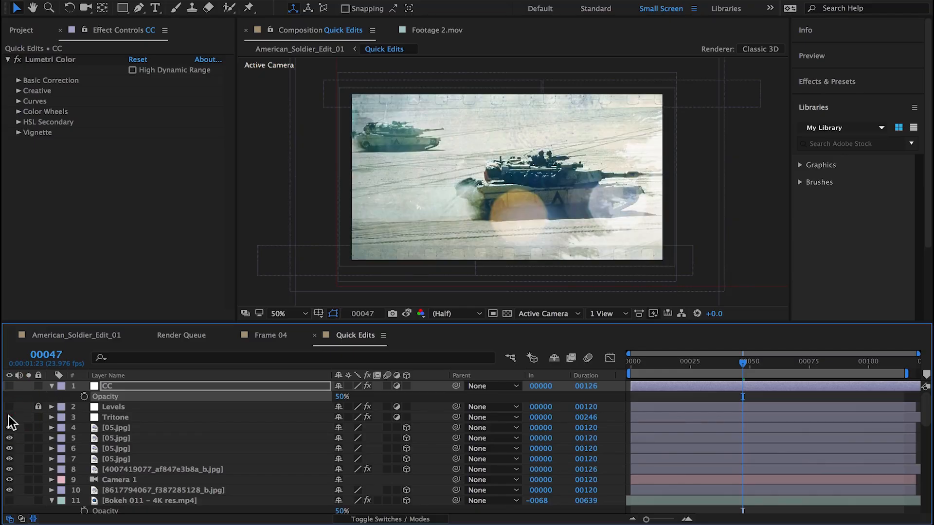
Return to American_Soldier_Edit_01 and take reference snapshots of the graded shots at frames 78 and 430.
{"action": "left_click", "coordinate": [61, 336]}
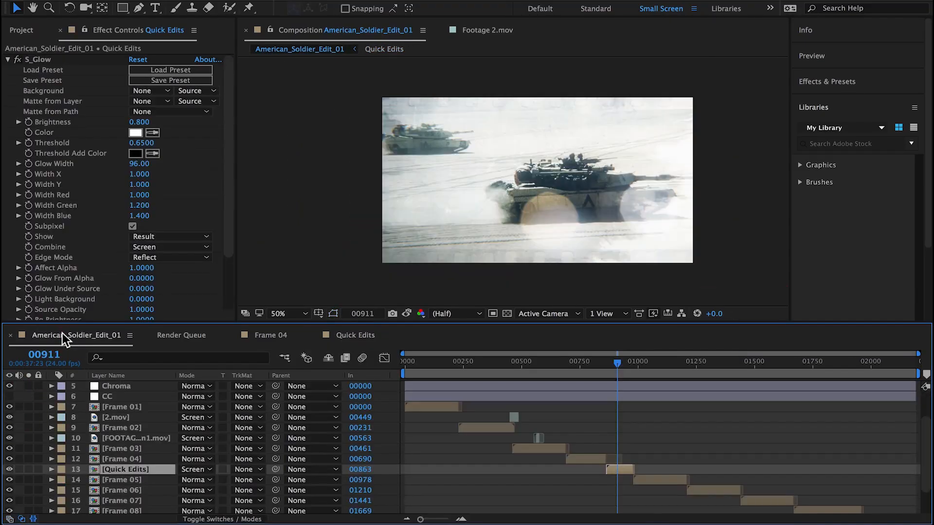
{"action": "left_click", "coordinate": [423, 362]}
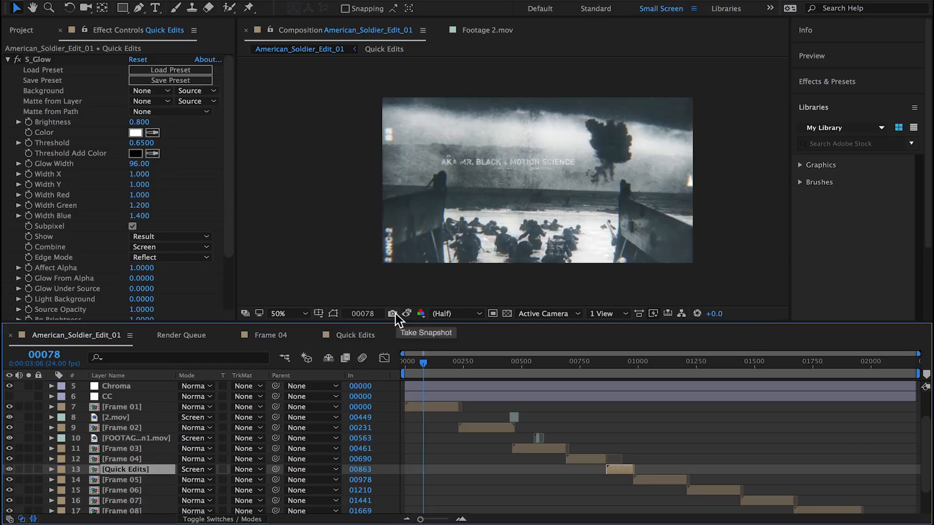
{"action": "left_click", "coordinate": [392, 314]}
{"action": "left_click_drag", "start_coordinate": [622, 362], "coordinate": [479, 361]}
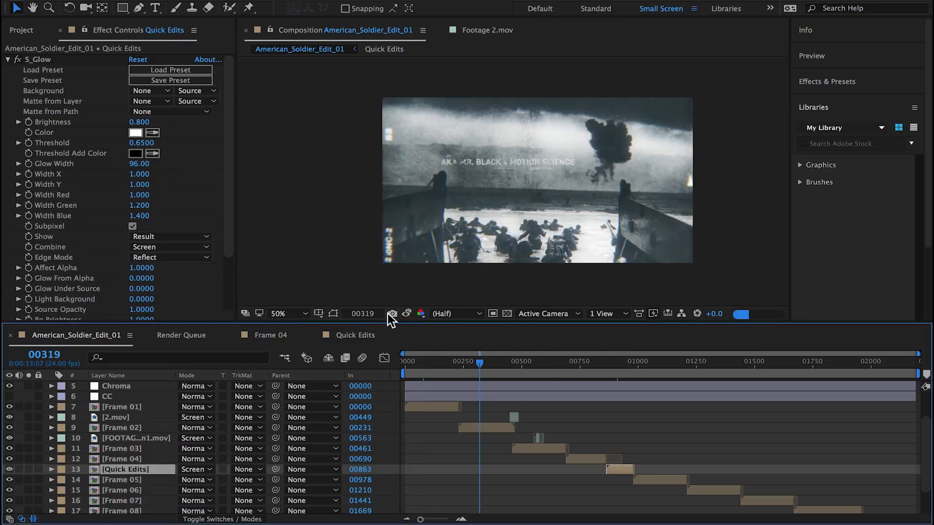
{"action": "left_click", "coordinate": [505, 360]}
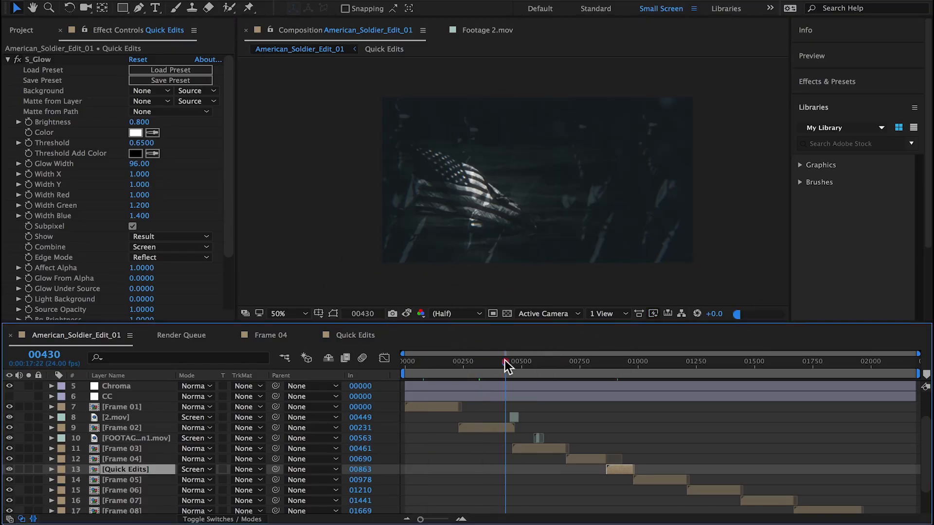
{"action": "left_click", "coordinate": [390, 314]}
Compare the Quick Edits shot at frame 880 with the stored snapshot and scrub onward to frame 1003.
{"action": "left_click", "coordinate": [615, 361]}
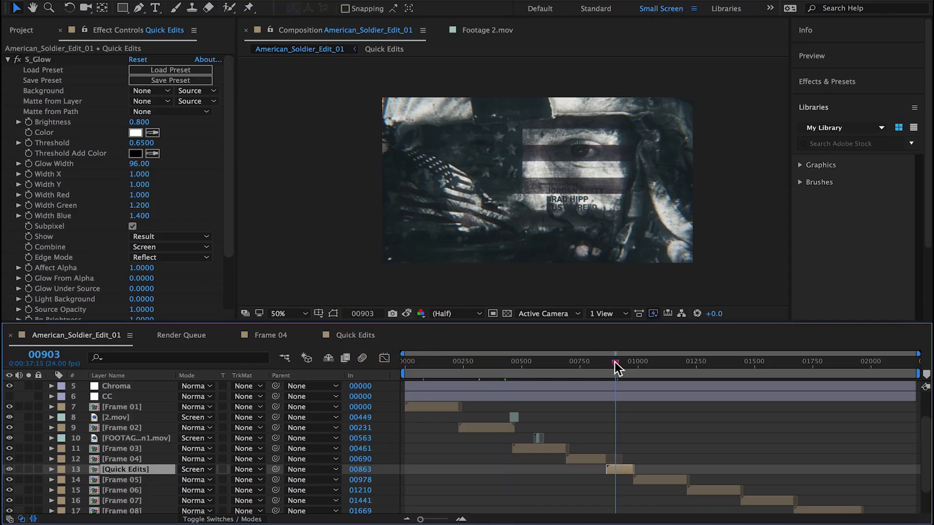
{"action": "left_click_drag", "start_coordinate": [615, 363], "coordinate": [611, 364]}
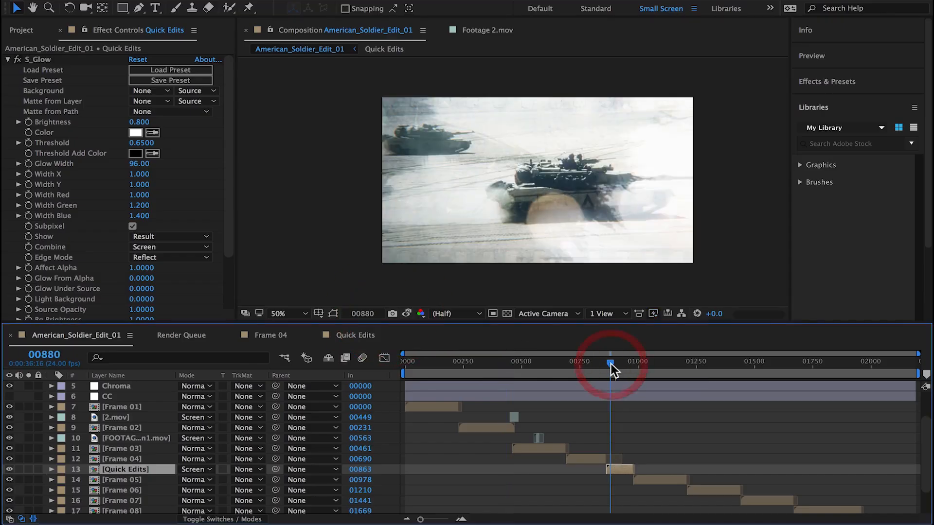
{"action": "left_click", "coordinate": [407, 314]}
{"action": "left_click", "coordinate": [407, 315]}
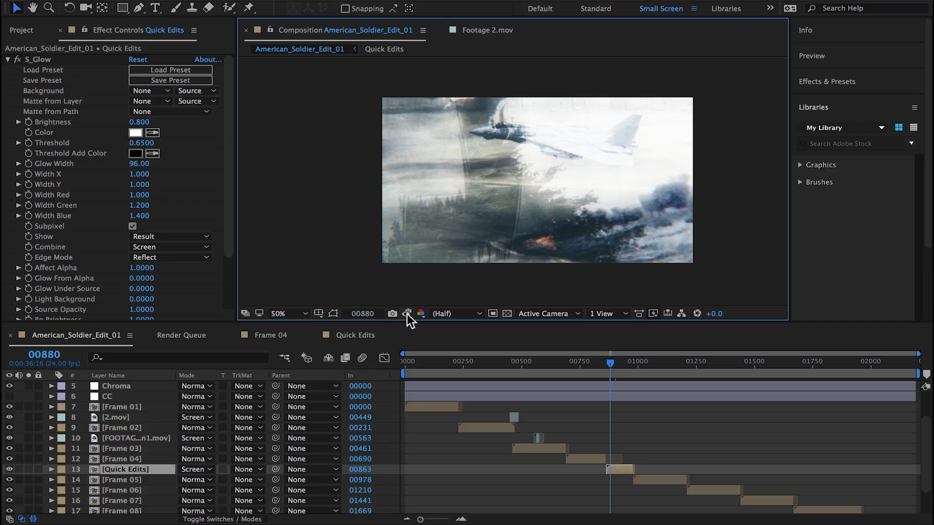
{"action": "left_click_drag", "start_coordinate": [615, 364], "coordinate": [641, 364]}
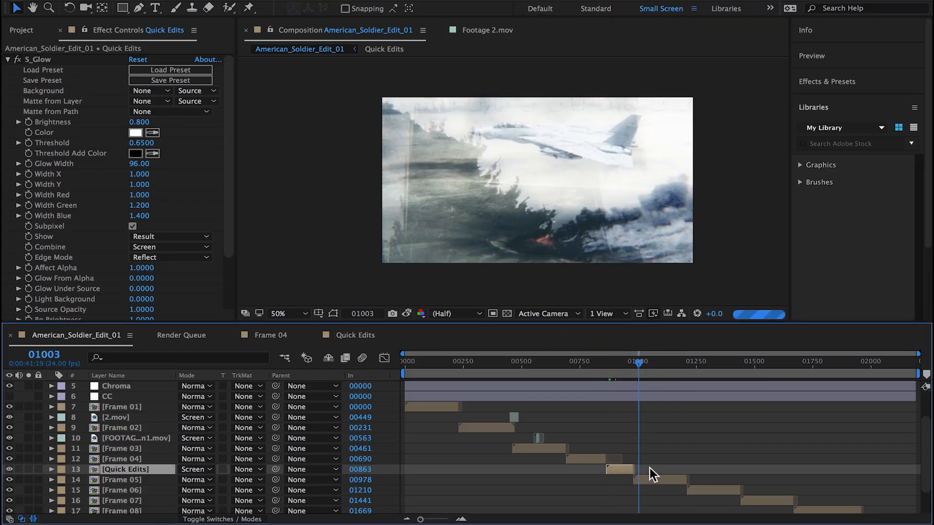
In the Quick Edits precomp at frame 17, show the Tritone layer and set its Blend With Original to 65%.
{"action": "double_click", "coordinate": [618, 470]}
{"action": "left_click", "coordinate": [671, 364]}
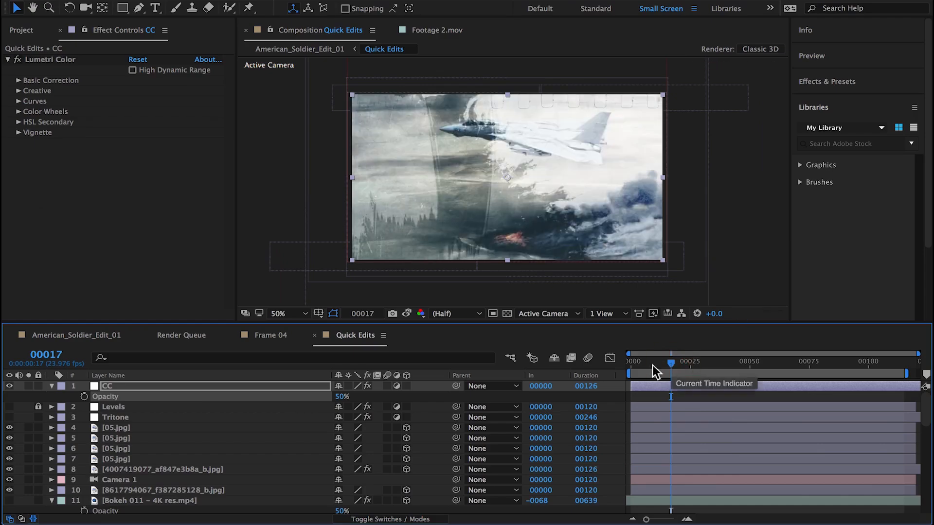
{"action": "left_click", "coordinate": [9, 417]}
{"action": "left_click", "coordinate": [115, 418]}
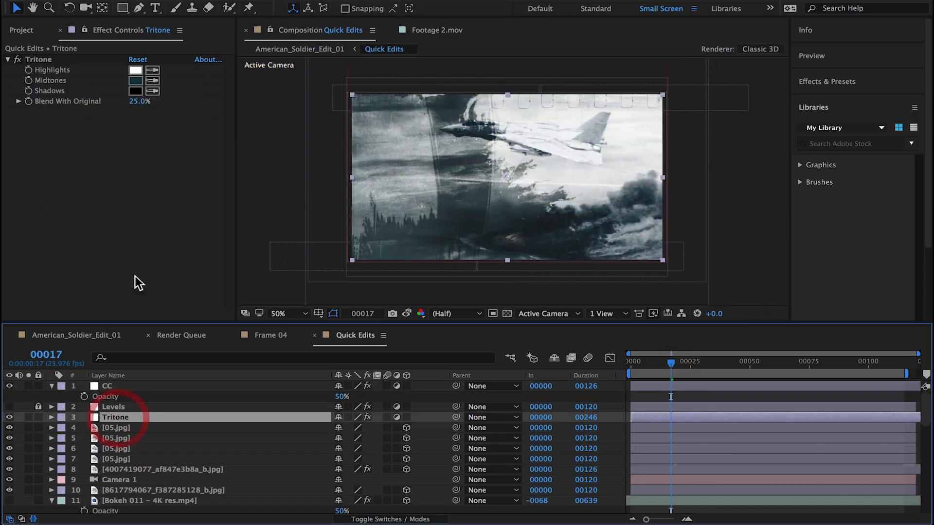
{"action": "left_click", "coordinate": [139, 101]}
{"action": "type", "text": "65"}
{"action": "key", "text": "Return"}
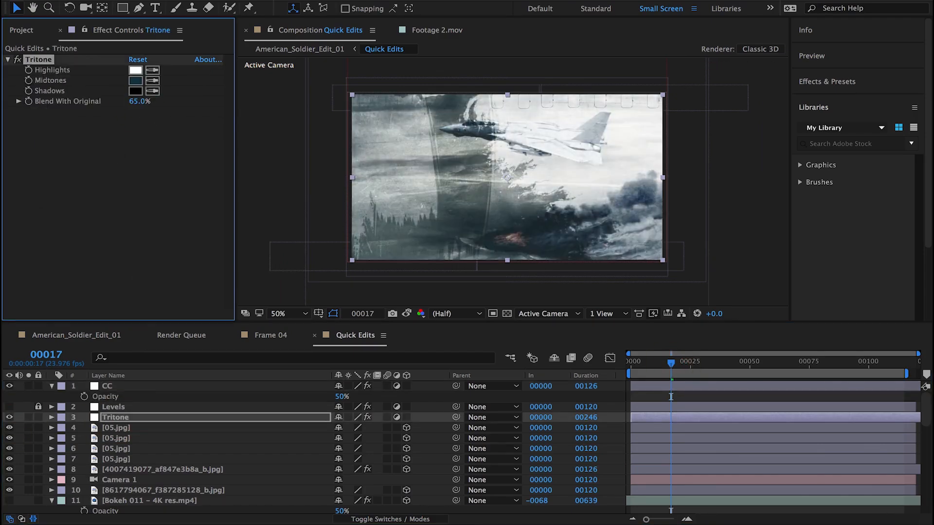
Return to American_Soldier_Edit_01 and review the regraded Quick Edits shots from frame 928 through frame 997.
{"action": "left_click", "coordinate": [87, 337]}
{"action": "left_click", "coordinate": [620, 365]}
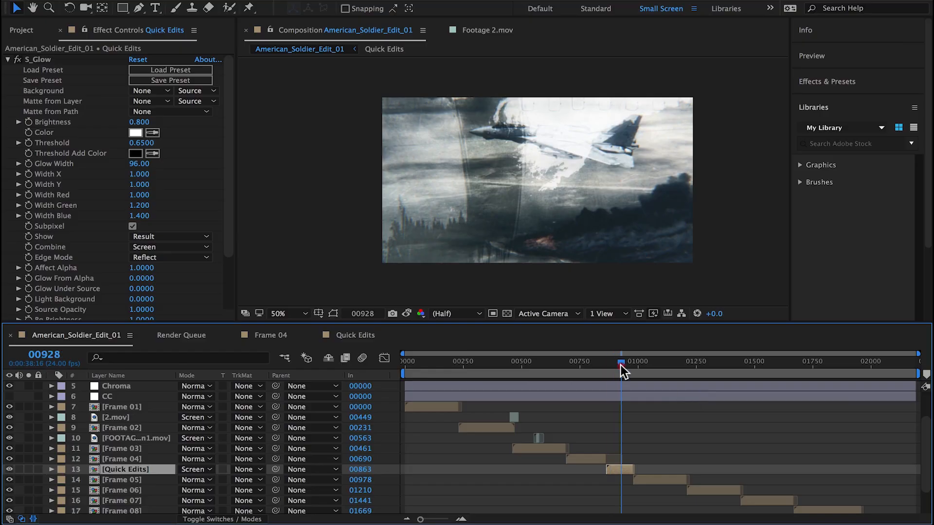
{"action": "left_click_drag", "start_coordinate": [623, 363], "coordinate": [637, 362]}
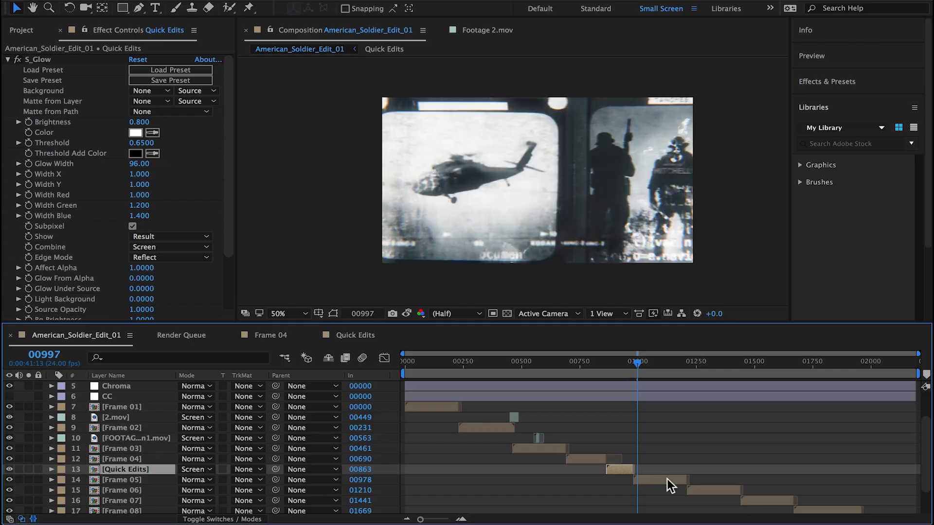
Open Frame 05, check the shot without its Tritone layer, and set the CC layer's opacity to 50%.
{"action": "double_click", "coordinate": [666, 480]}
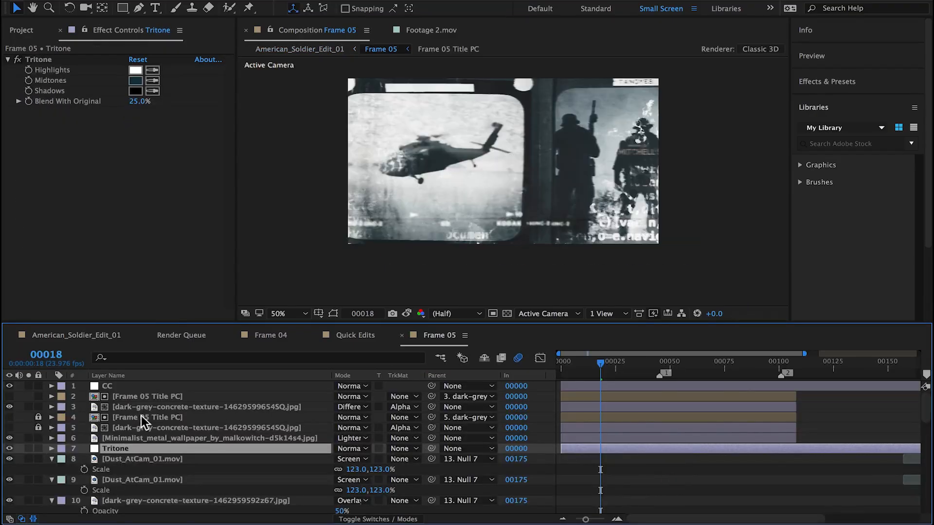
{"action": "left_click", "coordinate": [9, 448]}
{"action": "left_click", "coordinate": [9, 448]}
{"action": "left_click", "coordinate": [121, 386]}
{"action": "key", "text": "t"}
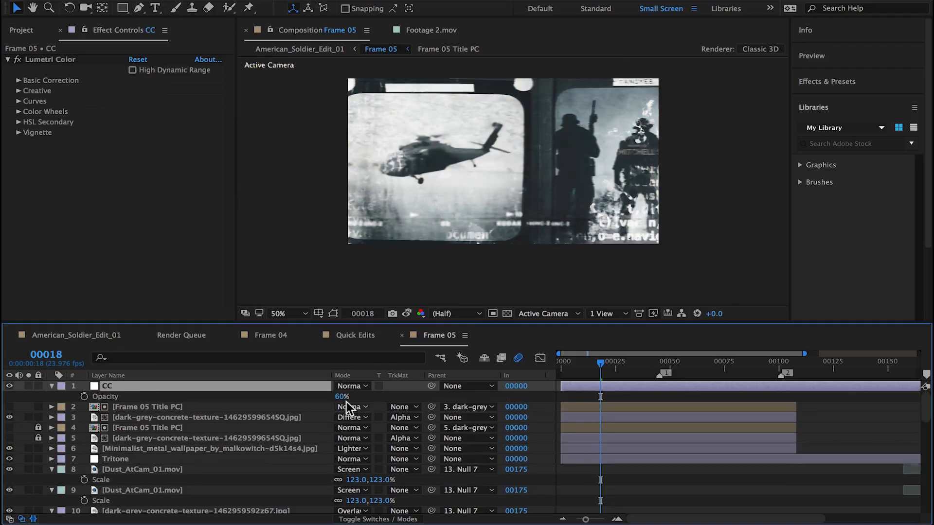
{"action": "left_click", "coordinate": [344, 396]}
{"action": "key", "text": "Return"}
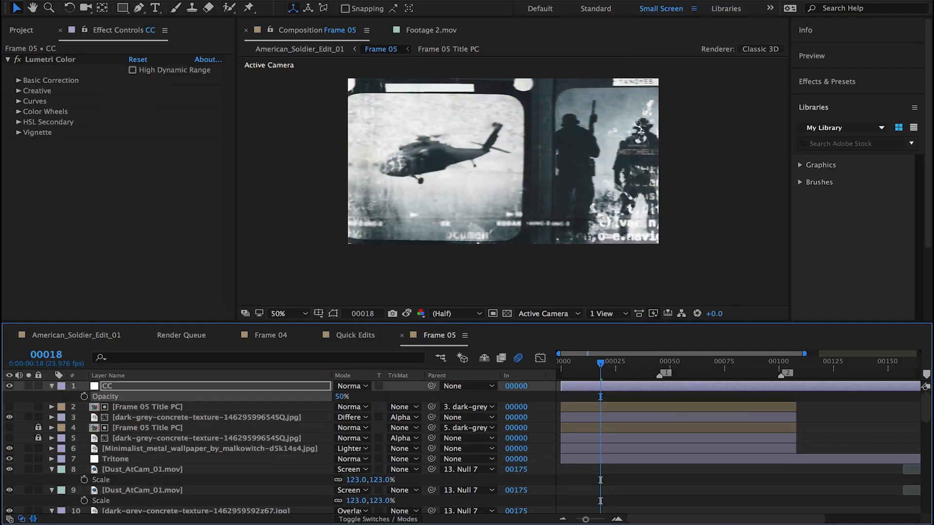
Set Blend With Original to 50% on Frame 05's Tritone layer.
{"action": "left_click", "coordinate": [143, 459]}
{"action": "left_click", "coordinate": [138, 101]}
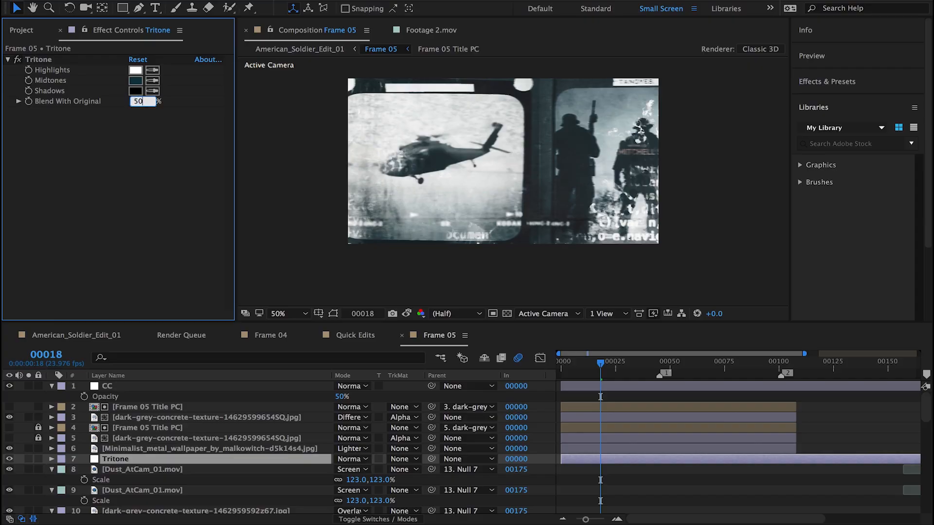
{"action": "type", "text": "50"}
{"action": "key", "text": "Return"}
Return to American_Soldier_Edit_01, compare Frame 05 with the stored snapshot, and review onward to frame 1230.
{"action": "left_click", "coordinate": [73, 335]}
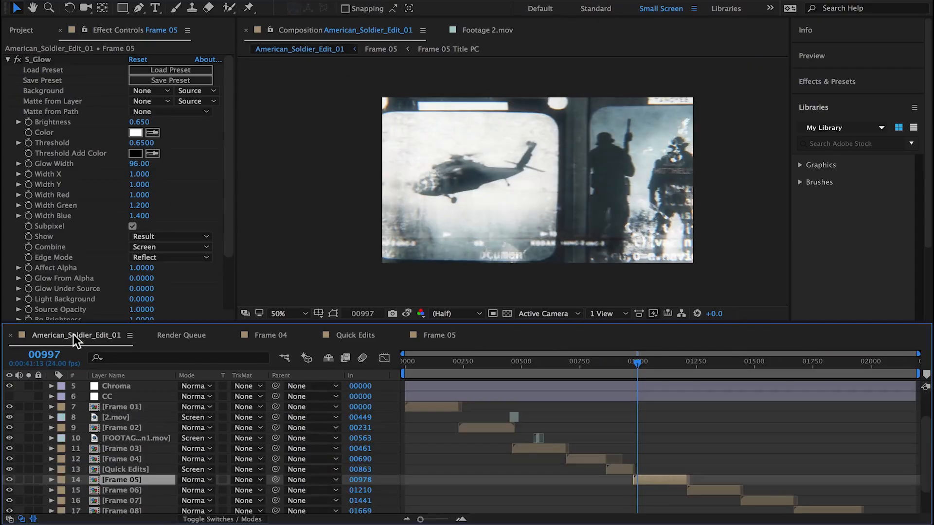
{"action": "left_click", "coordinate": [406, 312]}
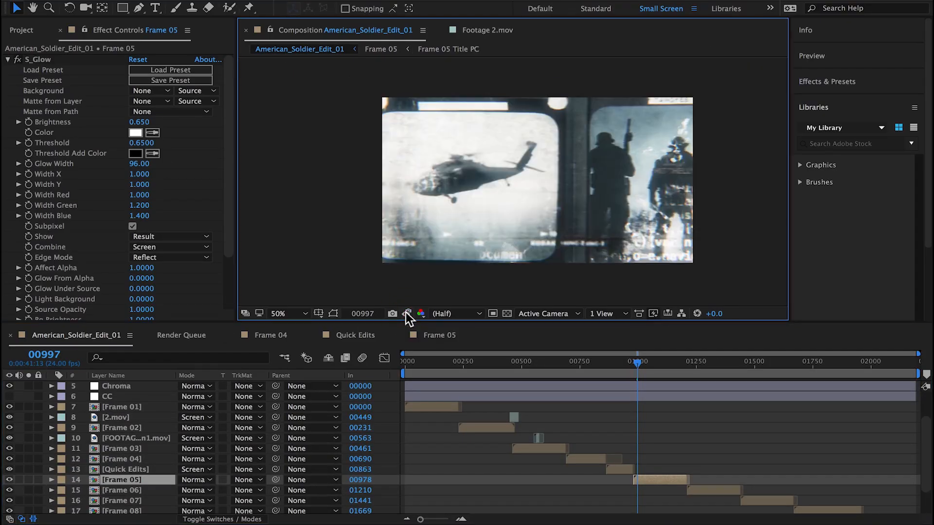
{"action": "left_click", "coordinate": [405, 312]}
{"action": "left_click", "coordinate": [654, 360]}
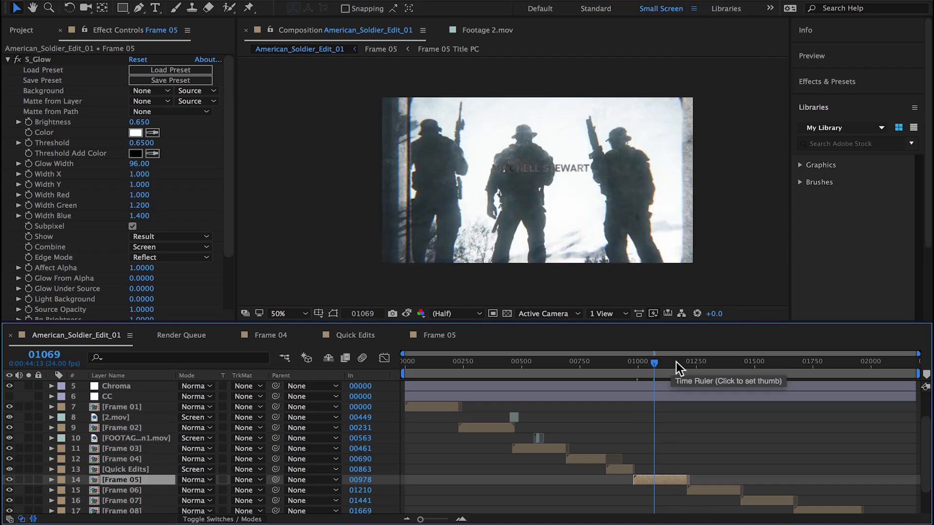
{"action": "left_click", "coordinate": [677, 362]}
{"action": "left_click", "coordinate": [691, 364]}
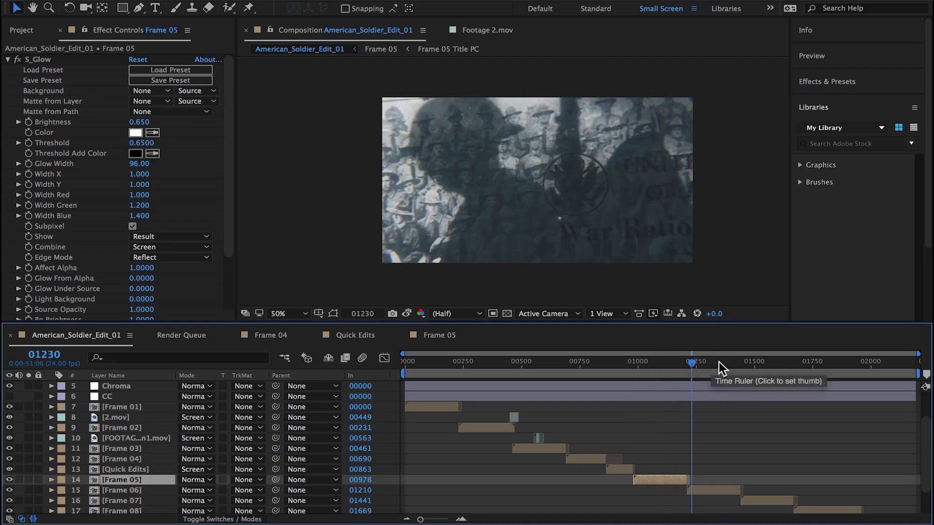
Open Frame 06, scrub to frame 98, and examine the image layers at the bottom of its layer stack.
{"action": "double_click", "coordinate": [708, 488]}
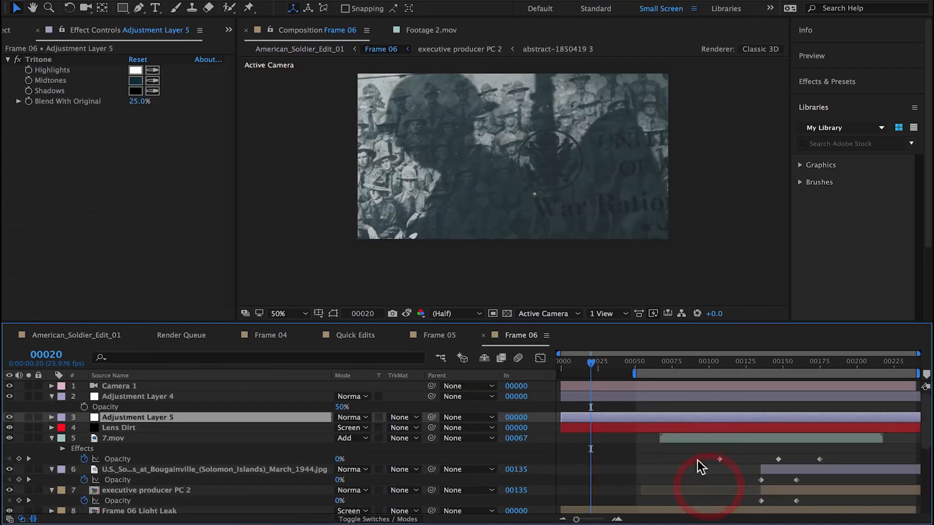
{"action": "left_click", "coordinate": [614, 369]}
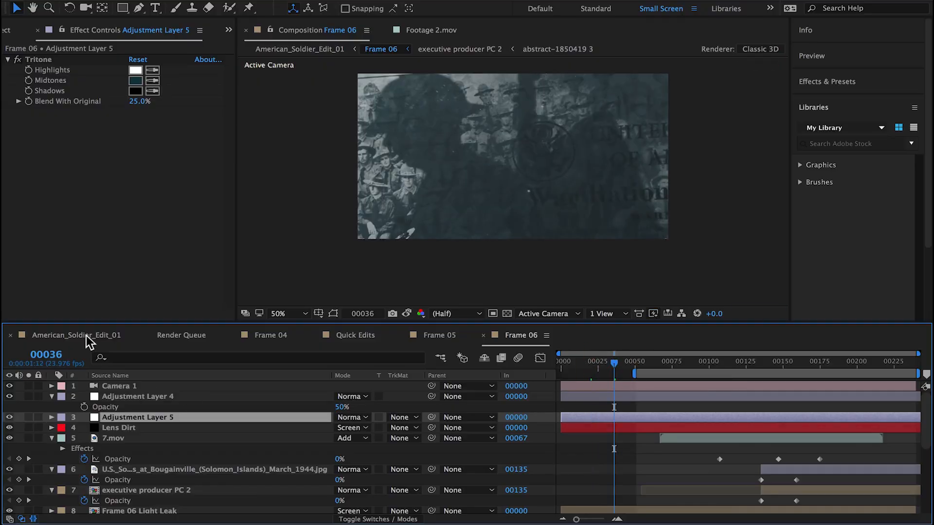
{"action": "left_click_drag", "start_coordinate": [629, 366], "coordinate": [706, 366]}
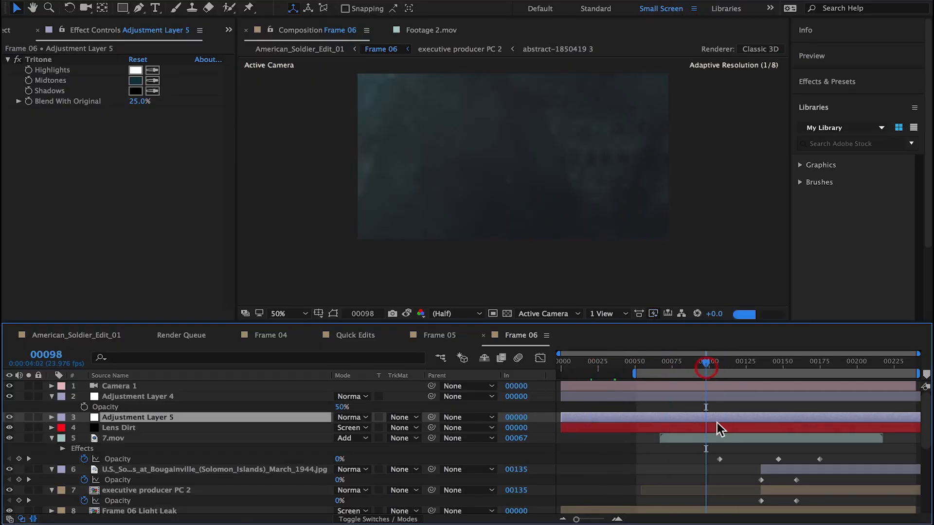
{"action": "scroll", "coordinate": [235, 462], "scroll_direction": "down", "scroll_amount": 3}
{"action": "scroll", "coordinate": [235, 462], "scroll_direction": "down", "scroll_amount": 4}
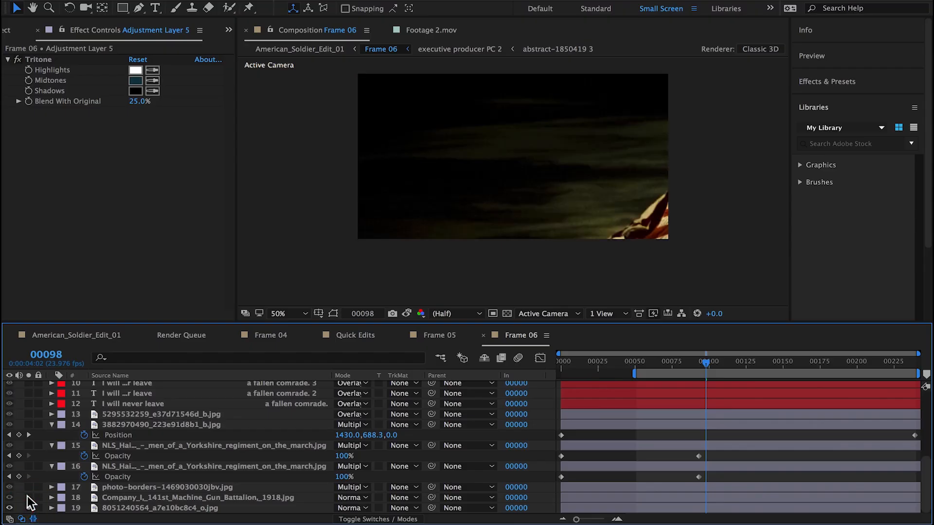
Reveal the CC Burn Film keyframes on the Company_I 141st Machine Gun Battalion layer and move the last Burn keyframe to about frame 142.
{"action": "left_click", "coordinate": [130, 497]}
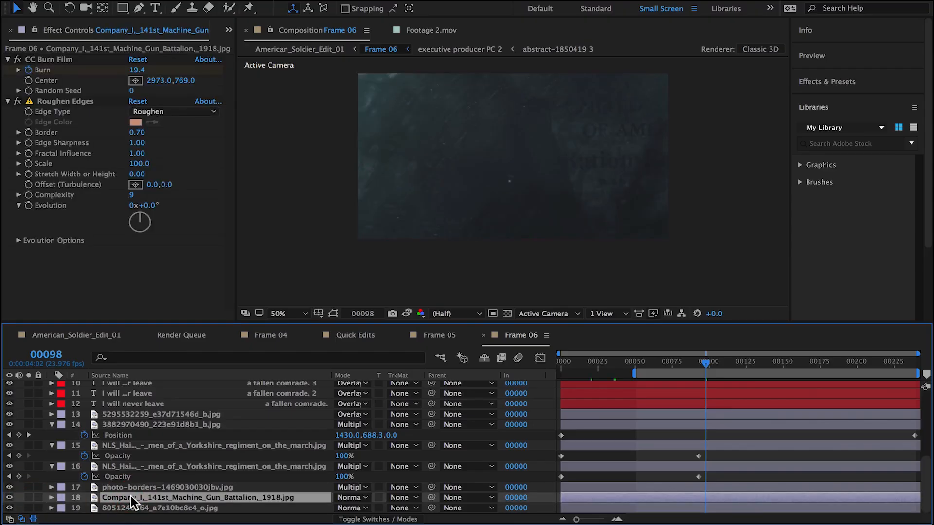
{"action": "key", "text": "u"}
{"action": "scroll", "coordinate": [683, 462], "scroll_direction": "down", "scroll_amount": 1}
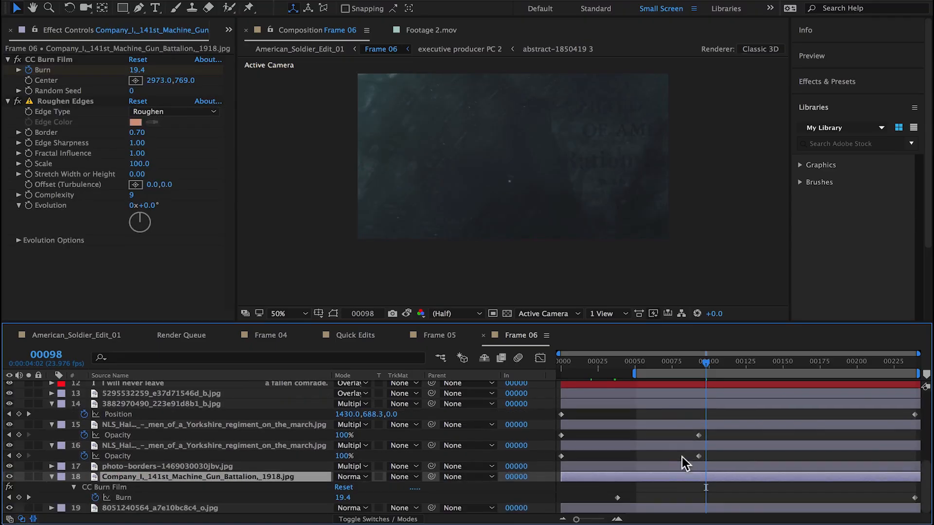
{"action": "left_click_drag", "start_coordinate": [915, 498], "coordinate": [771, 498]}
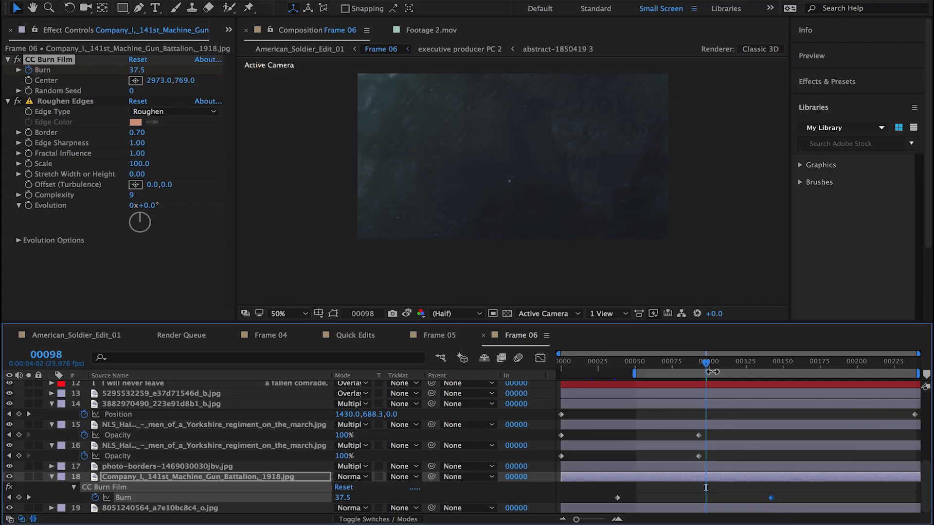
{"action": "mouse_move", "coordinate": [771, 498]}
{"action": "left_mouse_down"}
{"action": "mouse_move", "coordinate": [701, 495]}
{"action": "mouse_move", "coordinate": [839, 496]}
{"action": "mouse_move", "coordinate": [717, 495]}
{"action": "mouse_move", "coordinate": [793, 500]}
{"action": "left_mouse_up"}
With layers 18 and 19 soloed temporarily, shift both Burn keyframes earlier, to about frames 7 and 111.
{"action": "left_click", "coordinate": [228, 507]}
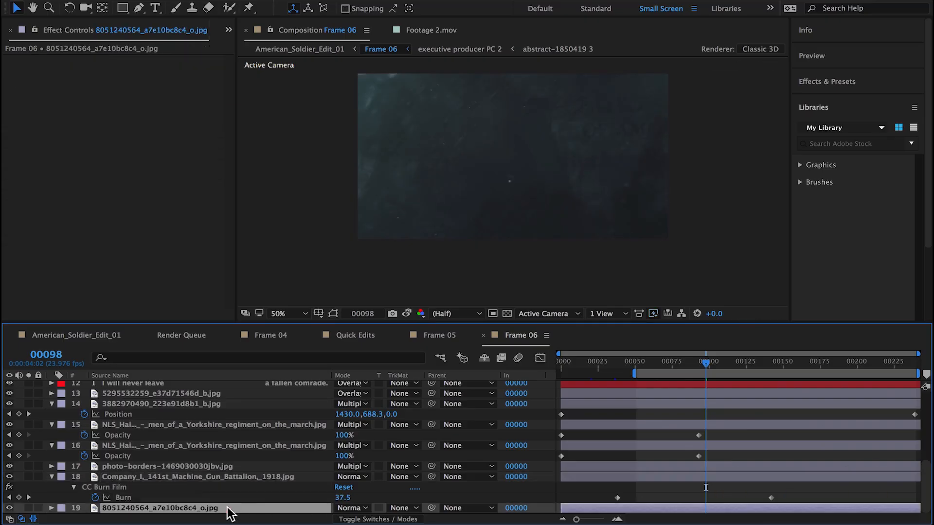
{"action": "left_click", "coordinate": [29, 508]}
{"action": "left_click", "coordinate": [29, 477]}
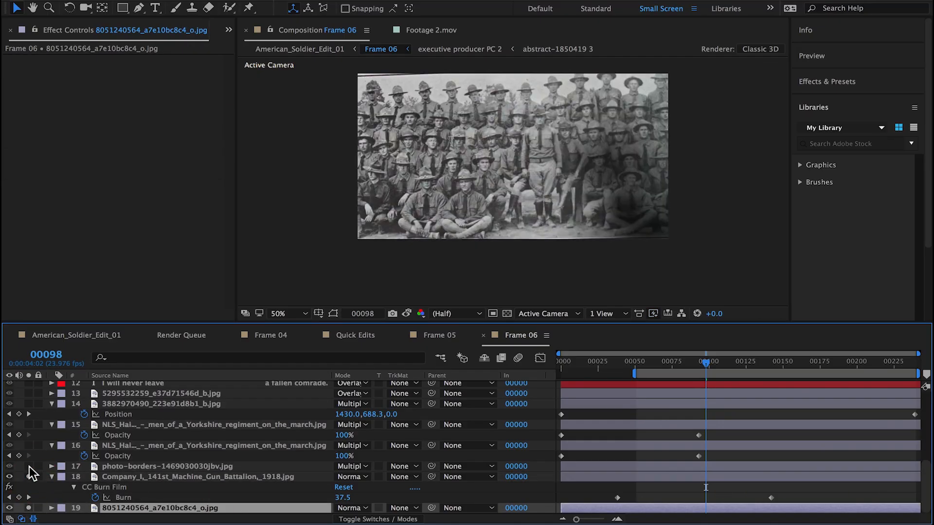
{"action": "left_click", "coordinate": [121, 477]}
{"action": "mouse_move", "coordinate": [788, 493]}
{"action": "left_mouse_down"}
{"action": "mouse_move", "coordinate": [605, 501]}
{"action": "mouse_move", "coordinate": [739, 498]}
{"action": "mouse_move", "coordinate": [725, 499]}
{"action": "left_mouse_up"}
{"action": "left_click_drag", "start_coordinate": [637, 233], "coordinate": [584, 206]}
{"action": "left_click_drag", "start_coordinate": [29, 507], "coordinate": [30, 477]}
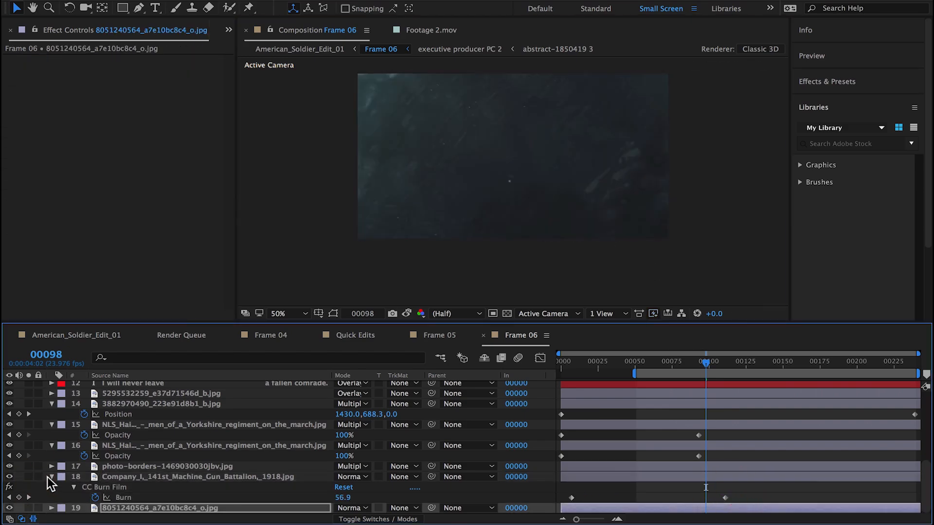
Check Frame 06 at frame 98 with the Lens Dirt layer hidden temporarily.
{"action": "scroll", "coordinate": [127, 467], "scroll_direction": "up", "scroll_amount": 5}
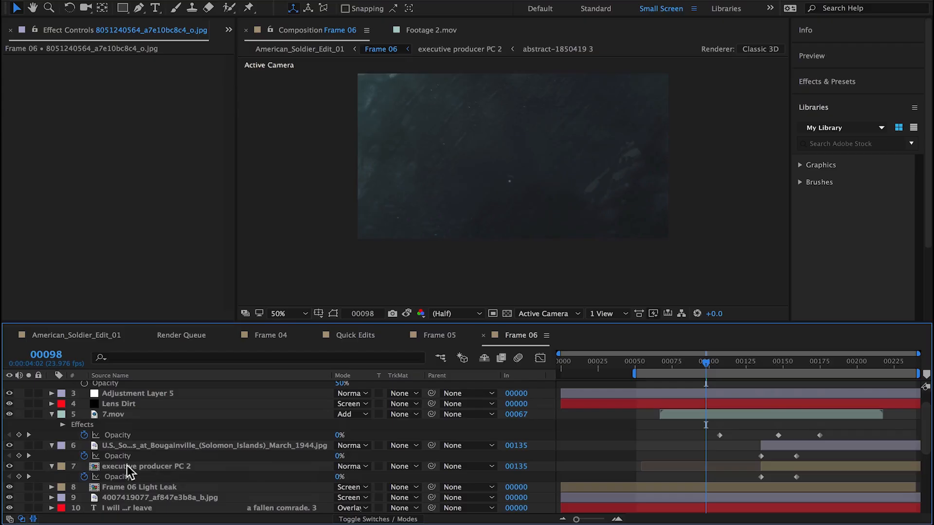
{"action": "left_click", "coordinate": [10, 404]}
{"action": "left_click", "coordinate": [9, 404]}
{"action": "scroll", "coordinate": [26, 451], "scroll_direction": "up", "scroll_amount": 2}
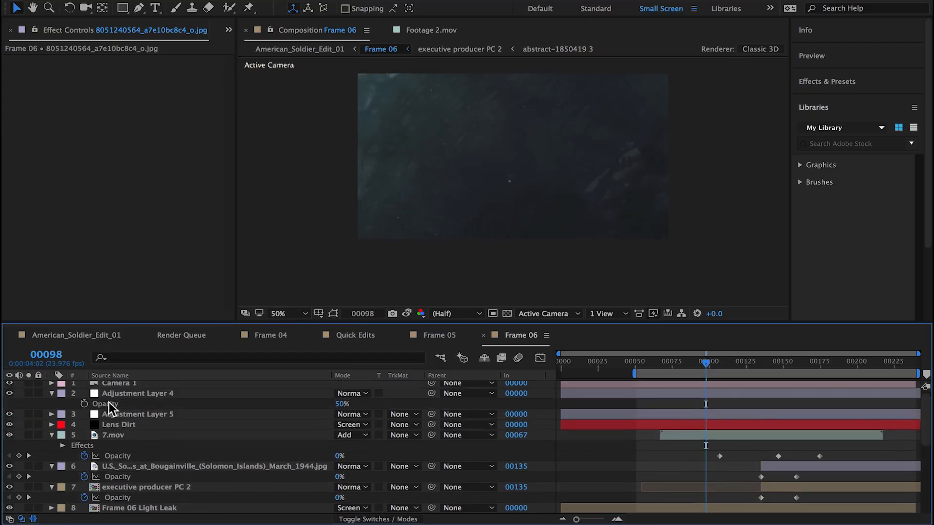
{"action": "scroll", "coordinate": [127, 447], "scroll_direction": "down", "scroll_amount": 3}
{"action": "scroll", "coordinate": [132, 459], "scroll_direction": "down", "scroll_amount": 4}
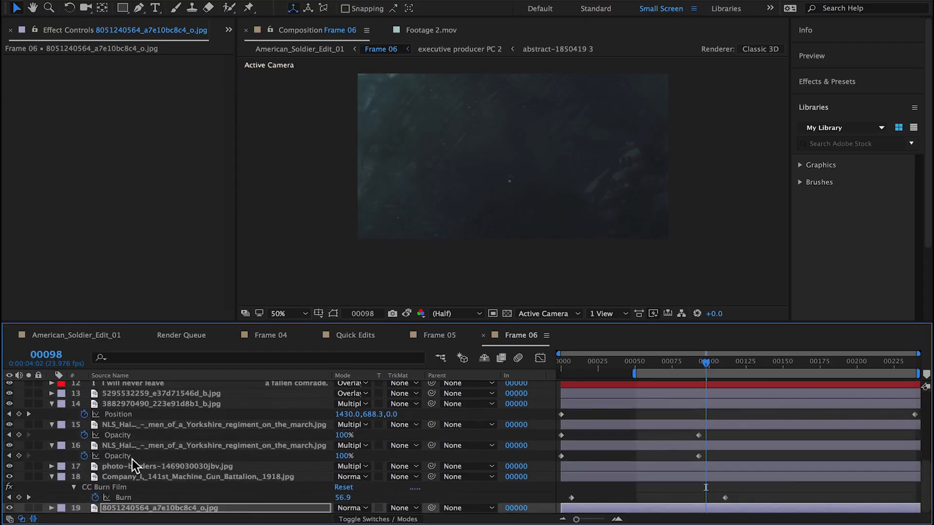
{"action": "left_click_drag", "start_coordinate": [11, 465], "coordinate": [11, 404]}
{"action": "left_click", "coordinate": [11, 404]}
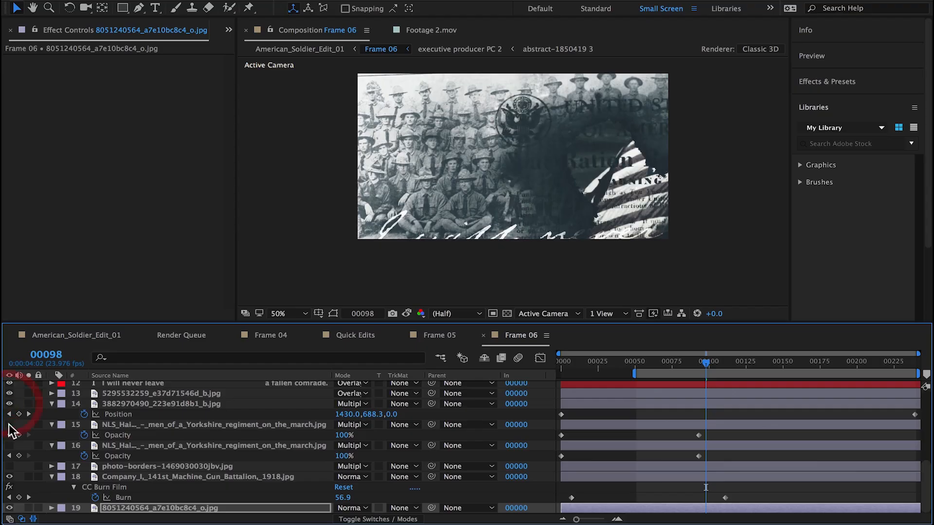
{"action": "left_click", "coordinate": [11, 425]}
{"action": "left_click", "coordinate": [11, 425]}
{"action": "left_click_drag", "start_coordinate": [10, 445], "coordinate": [10, 466]}
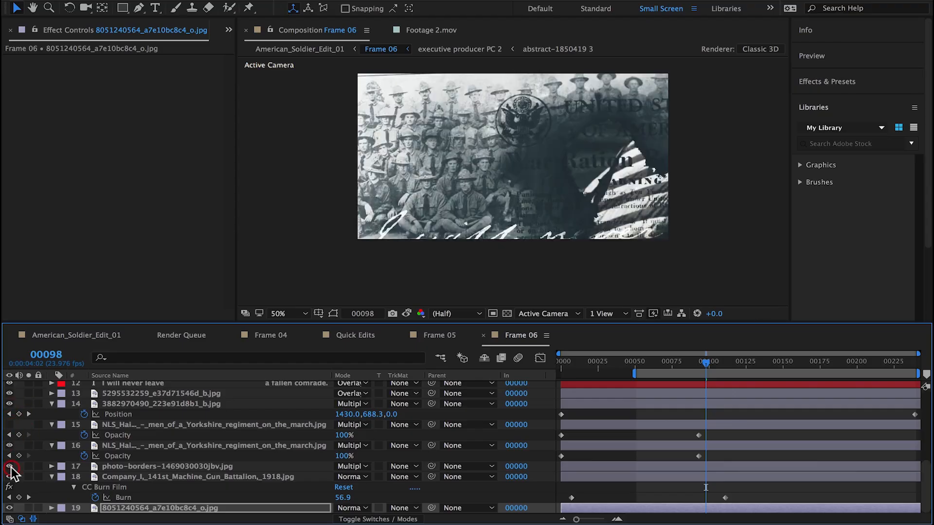
{"action": "left_click", "coordinate": [83, 336]}
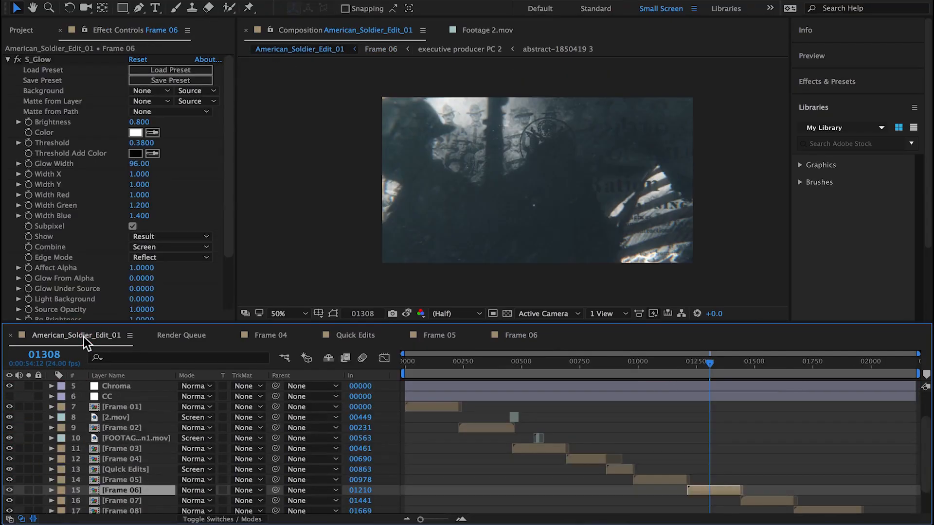
In Frame 06, set Adjustment Layer 5's Tritone Blend With Original to 50% and return to the main edit.
{"action": "double_click", "coordinate": [686, 487]}
{"action": "scroll", "coordinate": [165, 449], "scroll_direction": "up", "scroll_amount": 10}
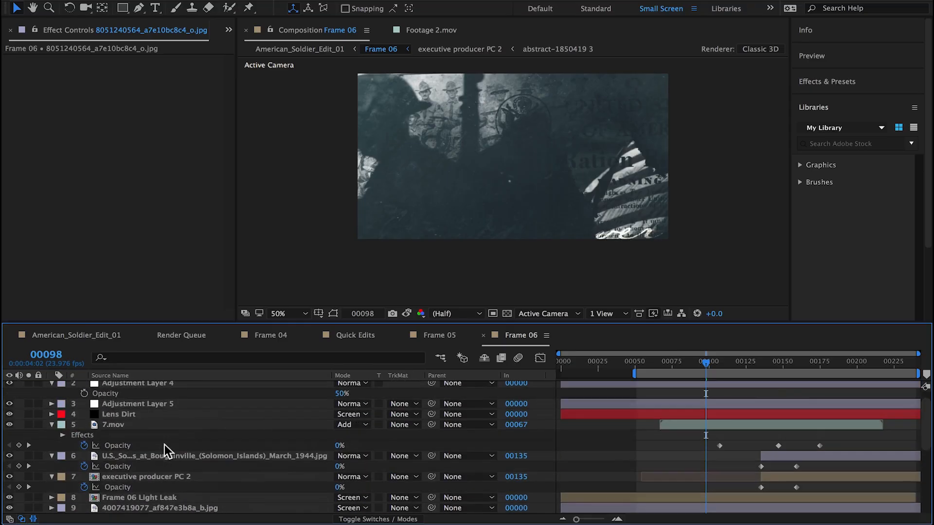
{"action": "left_click", "coordinate": [145, 411]}
{"action": "left_click", "coordinate": [137, 101]}
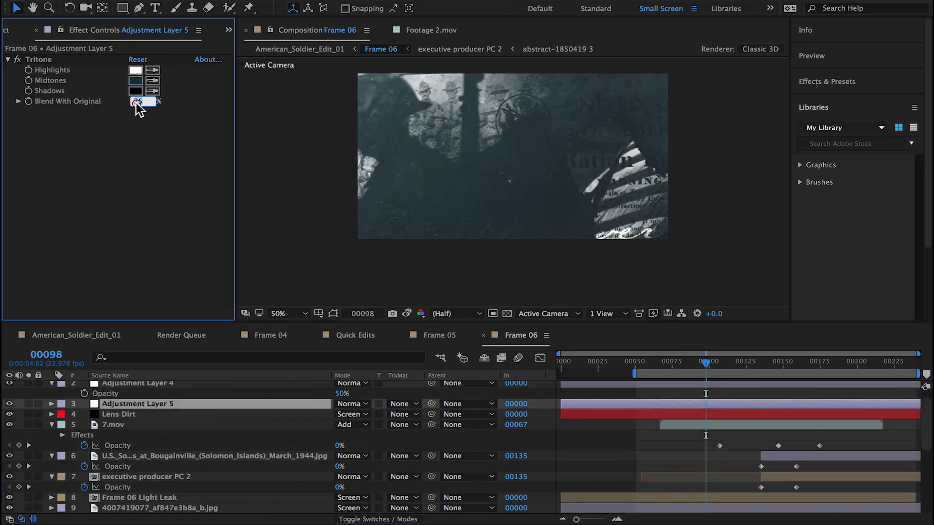
{"action": "type", "text": "50"}
{"action": "key", "text": "Return"}
{"action": "left_click", "coordinate": [97, 338]}
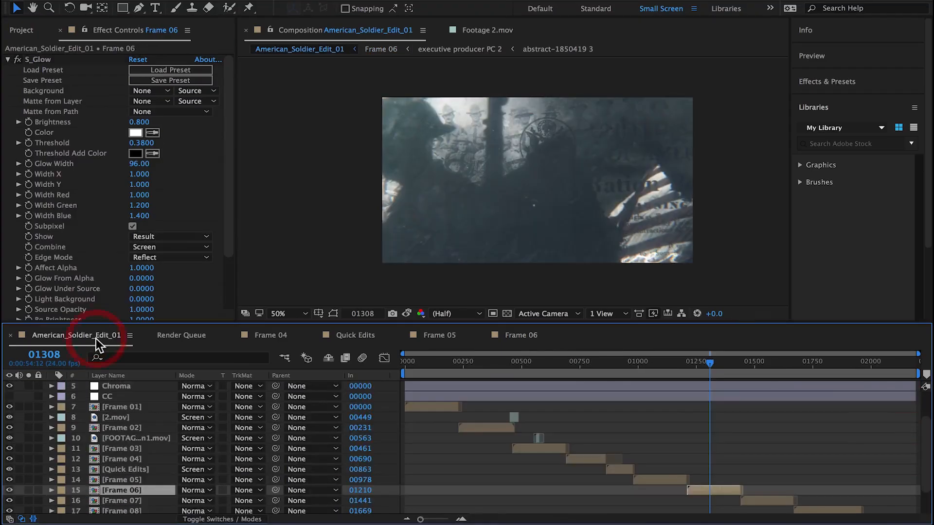
Go to frame 1475, open Frame 07 and try its Tritone Blend With Original at 50%, then 69%.
{"action": "left_click", "coordinate": [728, 363]}
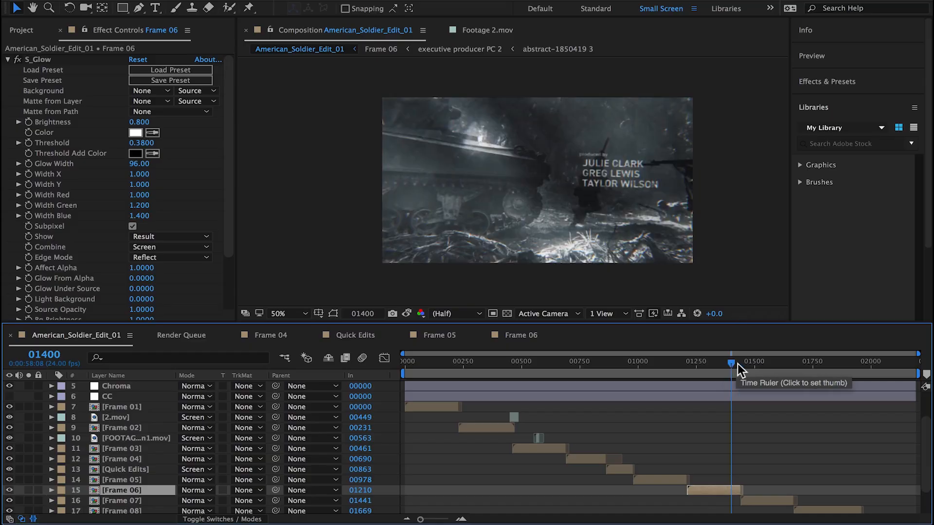
{"action": "left_click", "coordinate": [744, 364]}
{"action": "left_click_drag", "start_coordinate": [760, 362], "coordinate": [749, 365]}
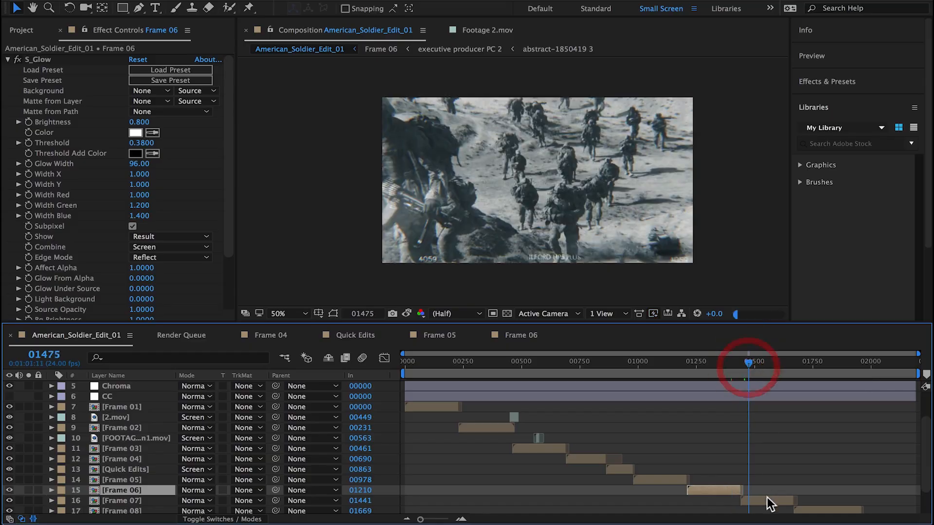
{"action": "double_click", "coordinate": [767, 501]}
{"action": "left_click", "coordinate": [167, 407]}
{"action": "left_click", "coordinate": [139, 101]}
{"action": "type", "text": "5"}
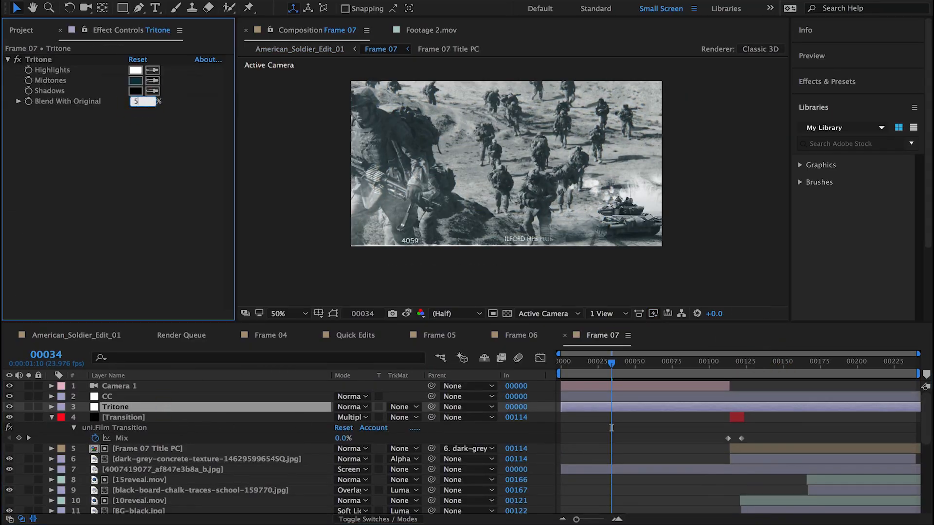
{"action": "type", "text": "0"}
{"action": "key", "text": "Return"}
{"action": "left_click_drag", "start_coordinate": [139, 103], "coordinate": [140, 108]}
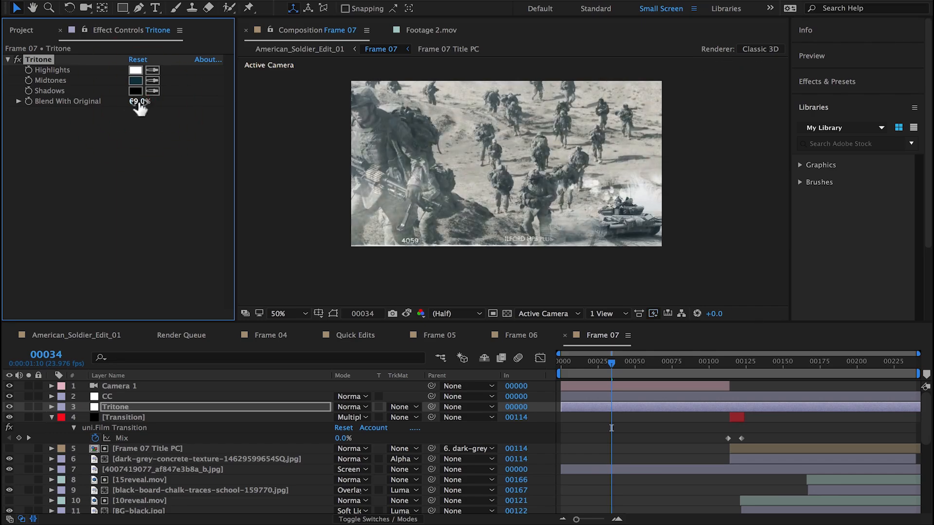
Check the Frame 07 grade in the main edit at frame 1547 against the stored snapshot.
{"action": "left_click", "coordinate": [78, 335]}
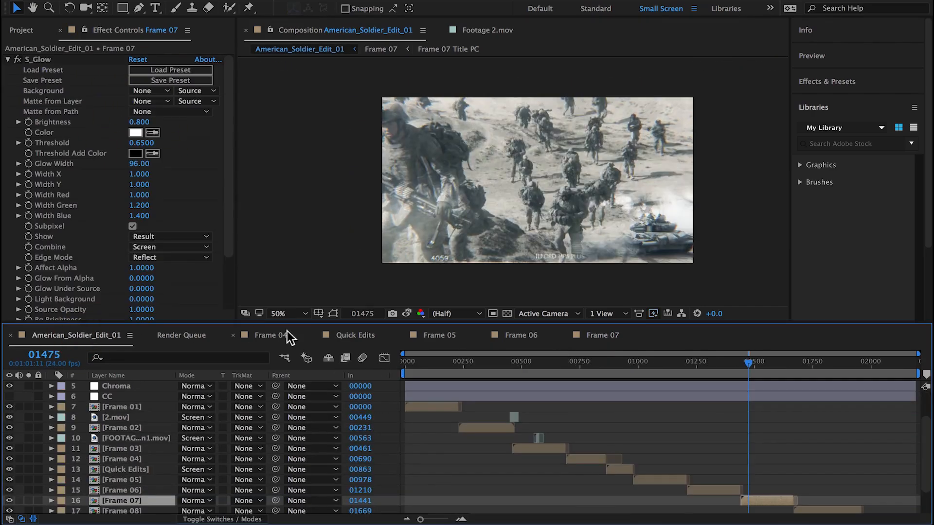
{"action": "left_click", "coordinate": [759, 363]}
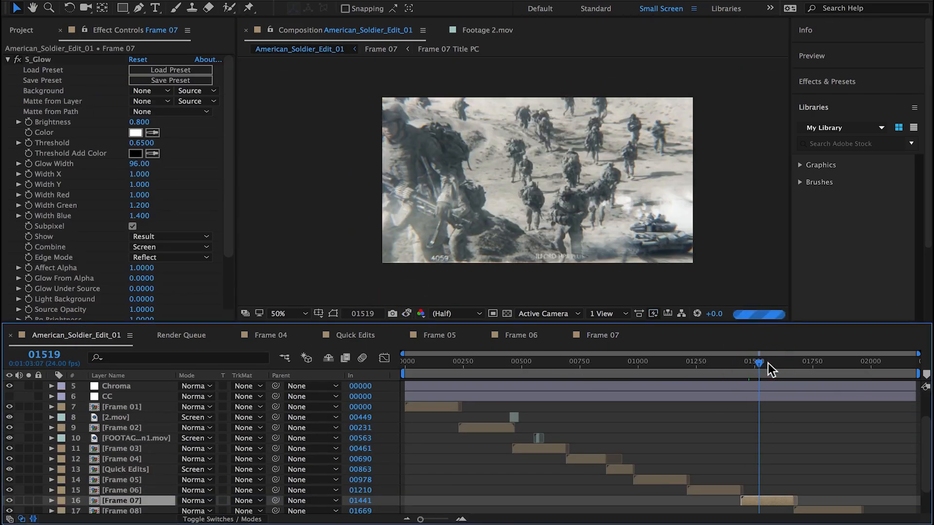
{"action": "left_click", "coordinate": [765, 362]}
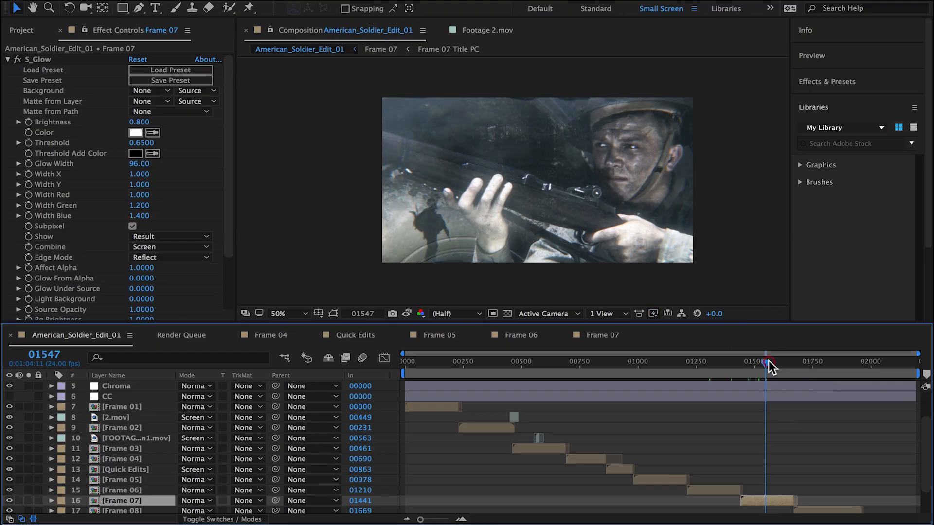
{"action": "left_click", "coordinate": [405, 314]}
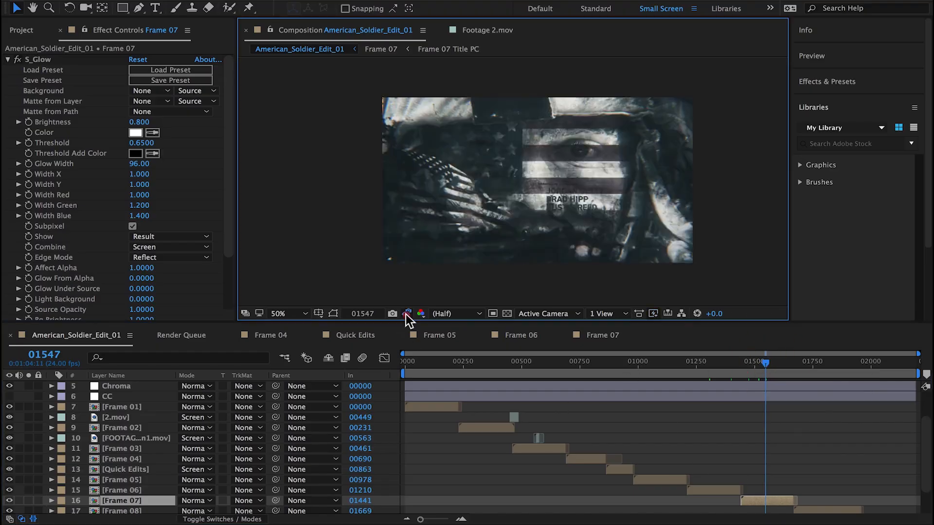
Set the Tritone layer's Blend With Original to 55% in Frame 07 and check the rifleman shot in the main edit.
{"action": "double_click", "coordinate": [767, 501]}
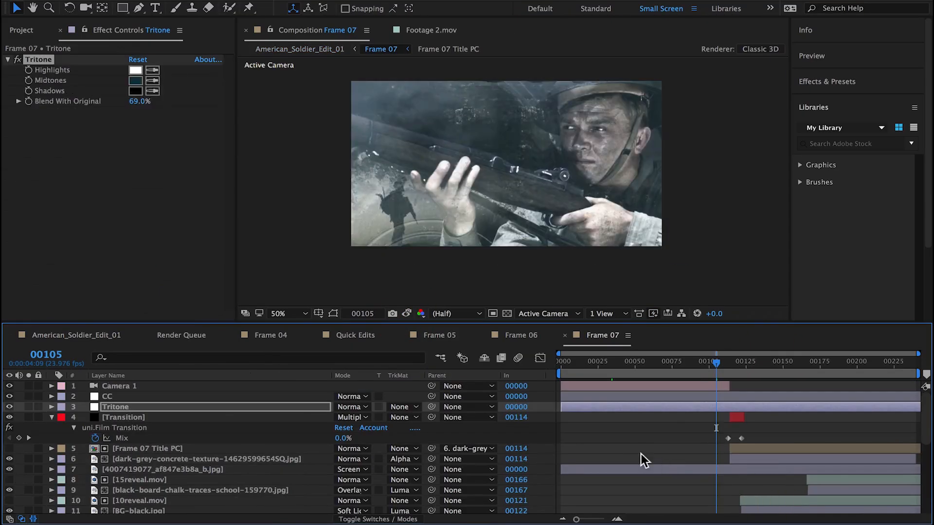
{"action": "left_click", "coordinate": [137, 102]}
{"action": "type", "text": "55"}
{"action": "key", "text": "Return"}
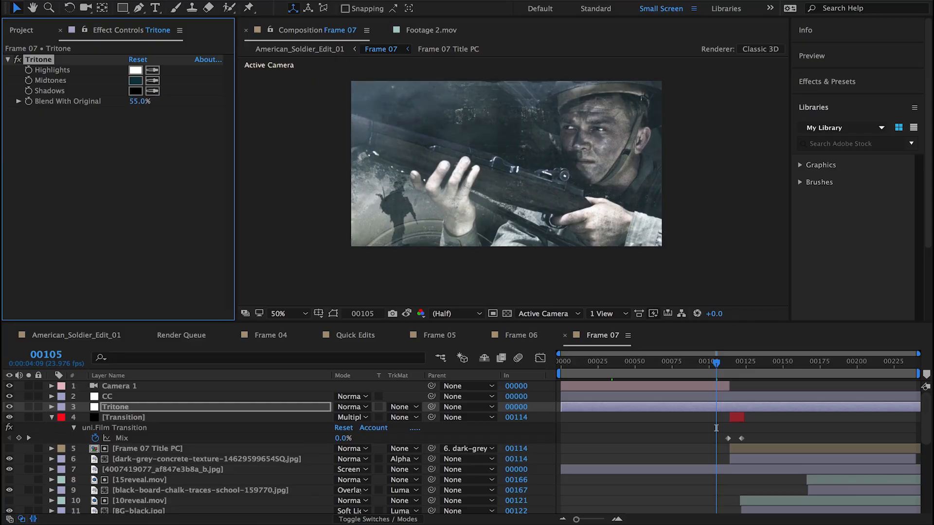
{"action": "left_click", "coordinate": [100, 335]}
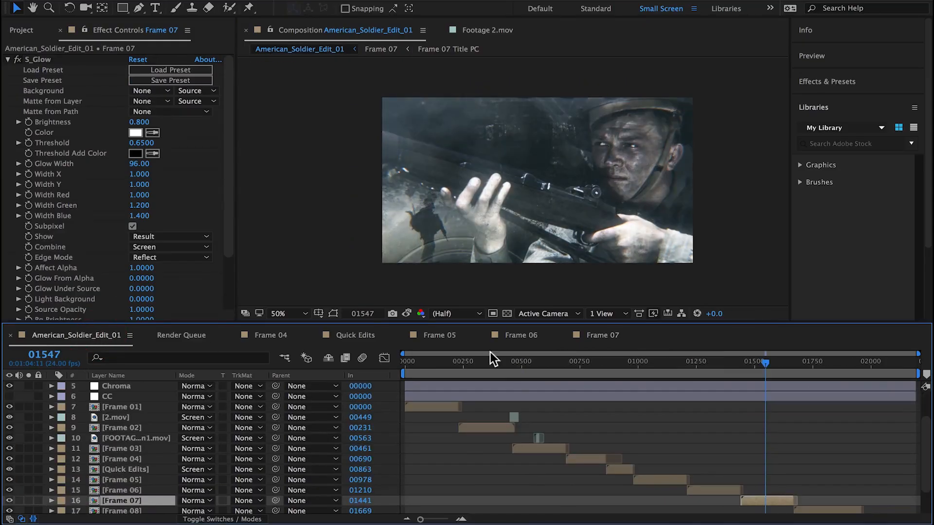
From frame 1600, open Frame 07, solo videoplayback-2.mp4 briefly to identify it, and apply Hue/Saturation to that layer.
{"action": "left_click", "coordinate": [777, 362]}
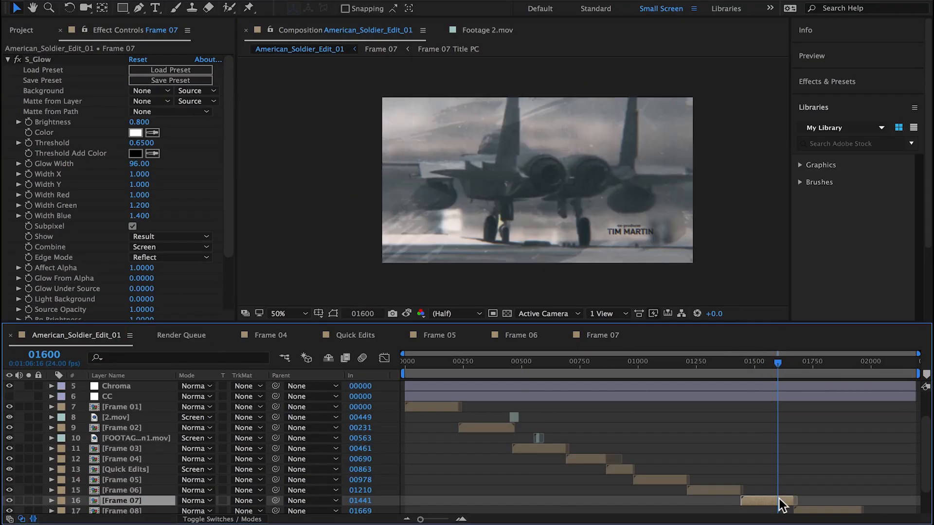
{"action": "double_click", "coordinate": [778, 501]}
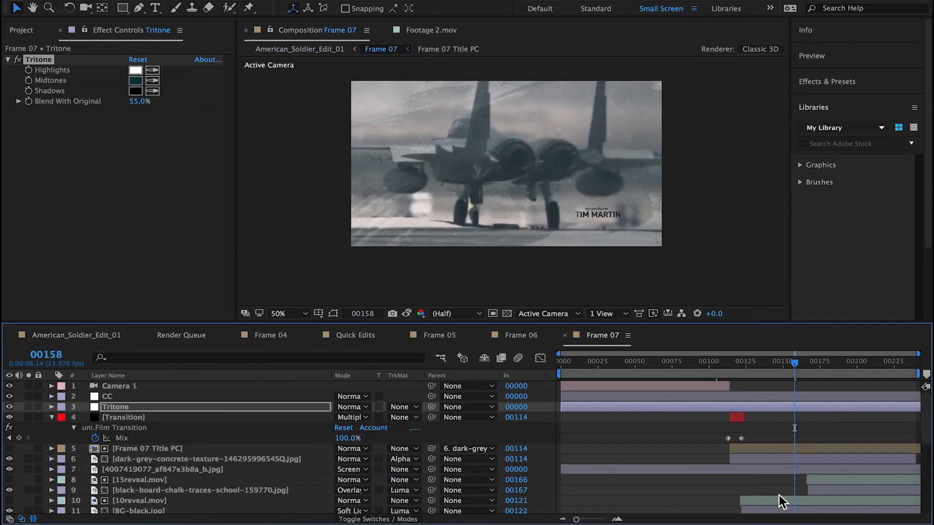
{"action": "scroll", "coordinate": [185, 477], "scroll_direction": "down", "scroll_amount": 5}
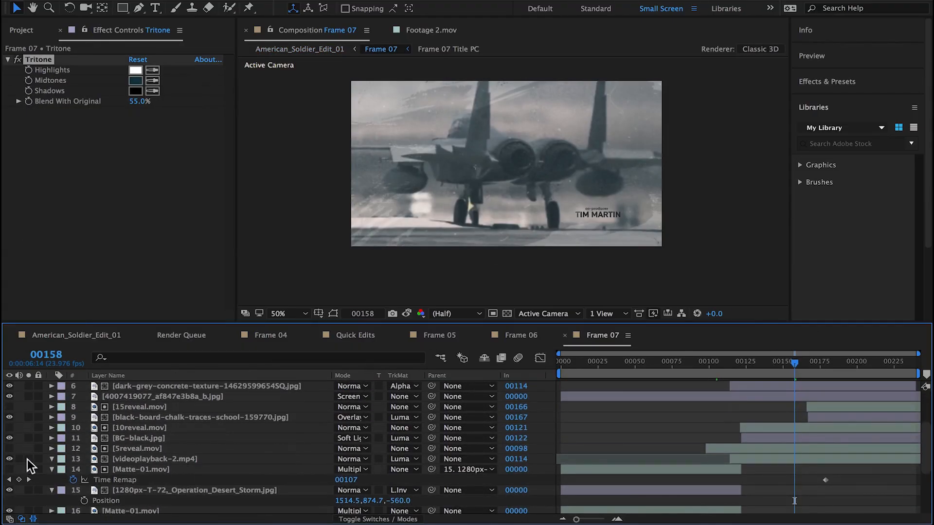
{"action": "left_click", "coordinate": [28, 459]}
{"action": "left_click", "coordinate": [28, 459]}
{"action": "left_click", "coordinate": [108, 459]}
{"action": "left_click", "coordinate": [278, 0]}
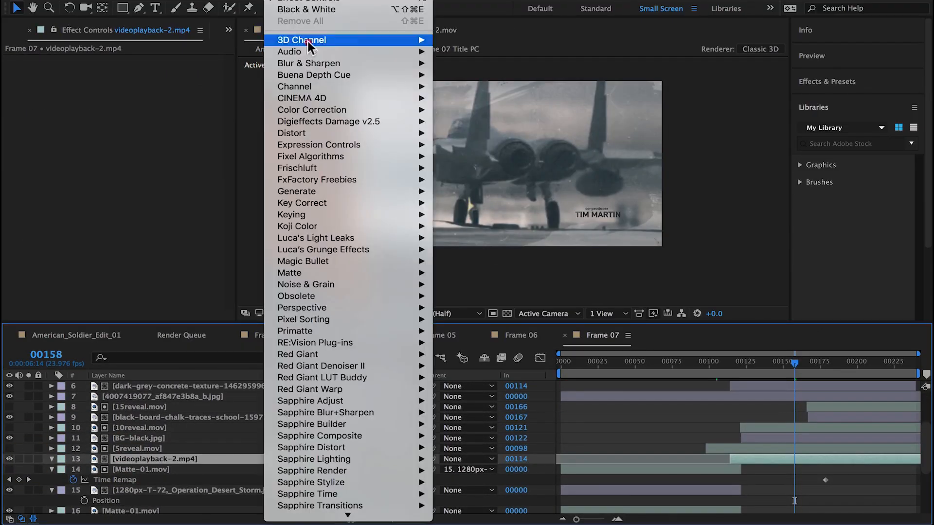
{"action": "mouse_move", "coordinate": [327, 104]}
{"action": "left_click", "coordinate": [492, 366]}
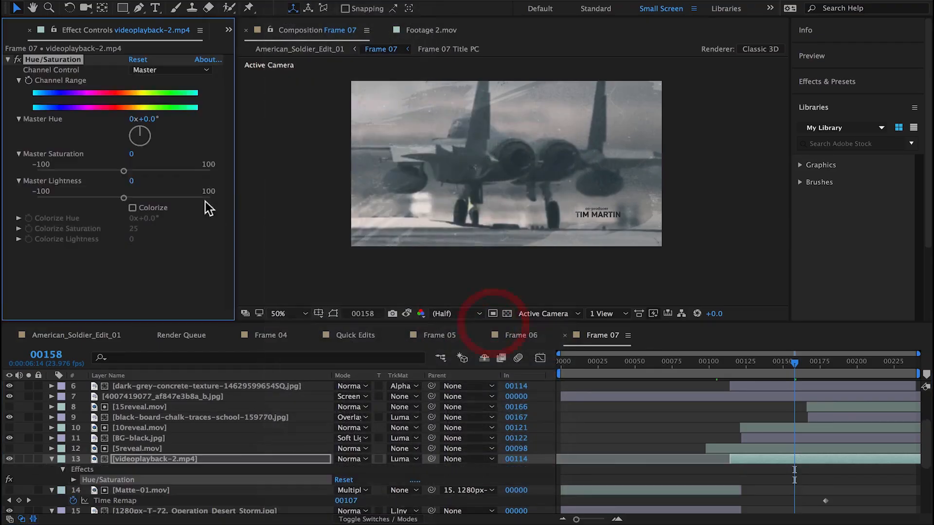
From frame 1694 of the main edit, open Frame 08 and set its Tritone Blend With Original to 40%.
{"action": "left_click", "coordinate": [83, 335]}
{"action": "left_click_drag", "start_coordinate": [781, 361], "coordinate": [798, 361]}
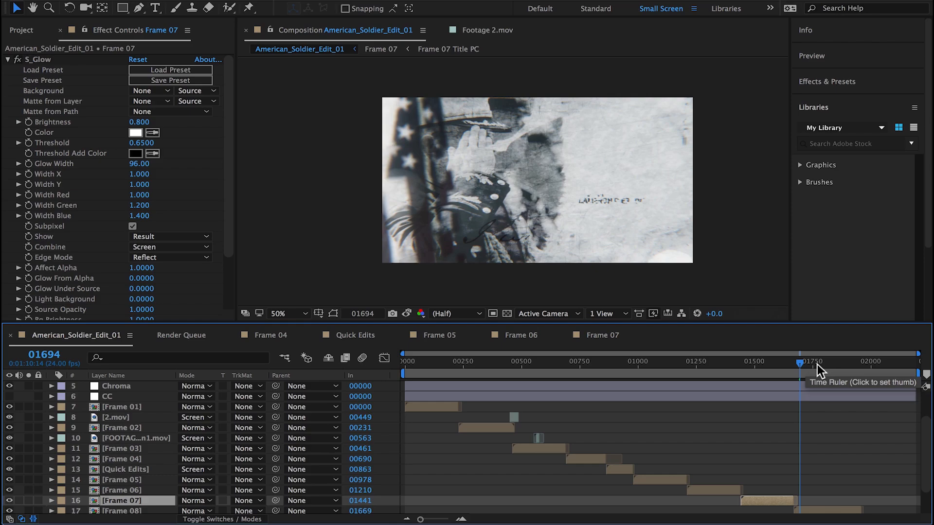
{"action": "double_click", "coordinate": [823, 510]}
{"action": "left_click", "coordinate": [122, 417]}
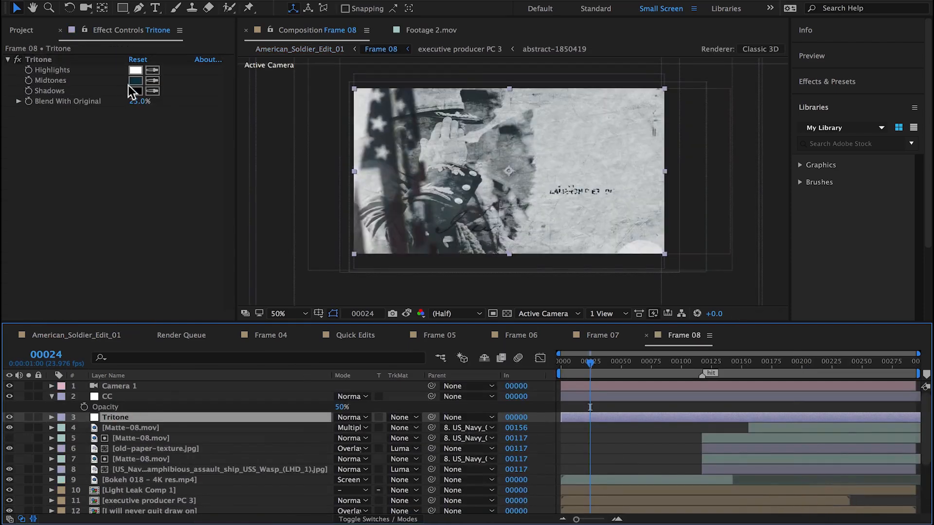
{"action": "left_click", "coordinate": [136, 102]}
{"action": "key", "text": "Return"}
{"action": "left_click", "coordinate": [92, 338]}
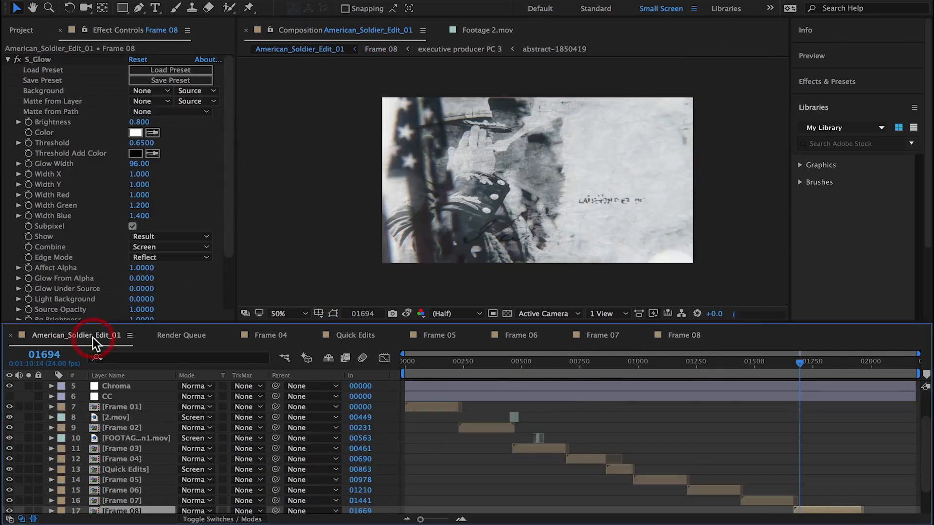
{"action": "left_click", "coordinate": [683, 335]}
{"action": "left_click", "coordinate": [138, 101]}
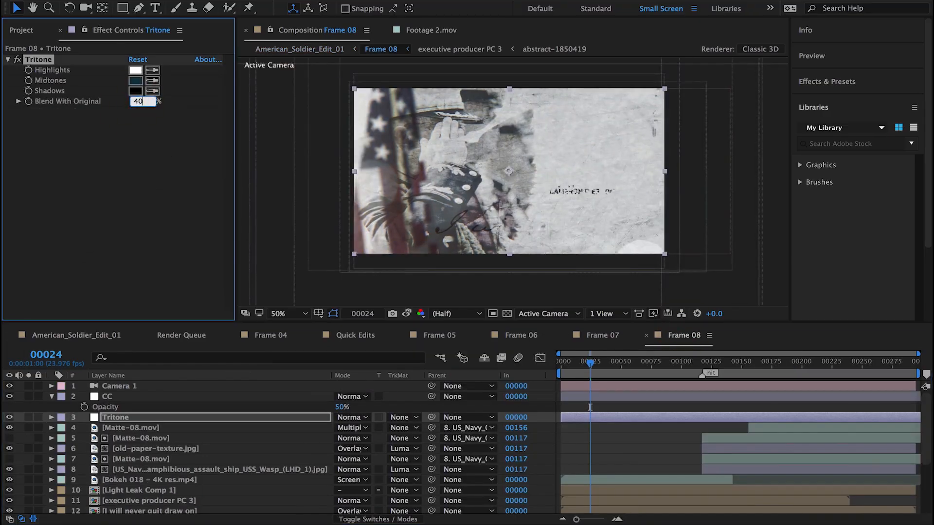
{"action": "type", "text": "40"}
{"action": "key", "text": "Return"}
{"action": "left_click", "coordinate": [76, 335]}
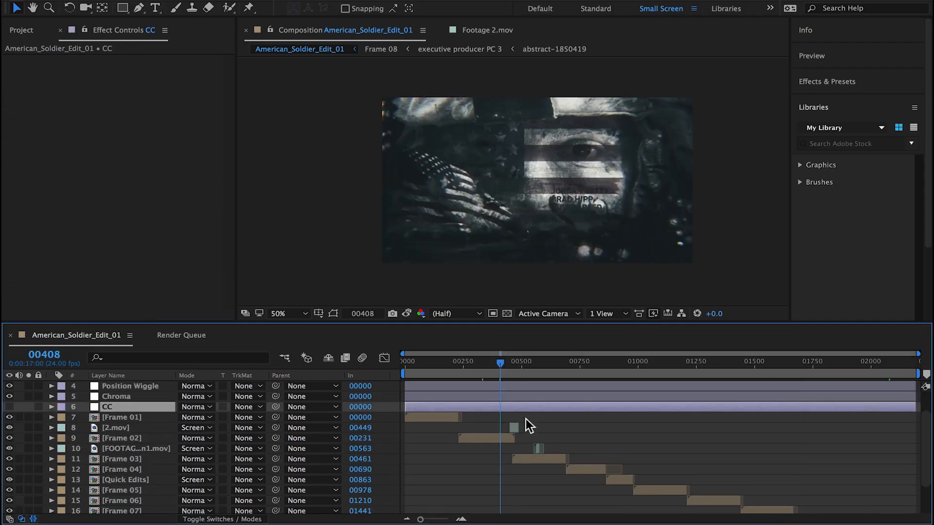
Apply the CC Vignette effect to the CC adjustment layer in American_Soldier_Edit_01 and turn the layer on.
{"action": "right_click", "coordinate": [233, 286]}
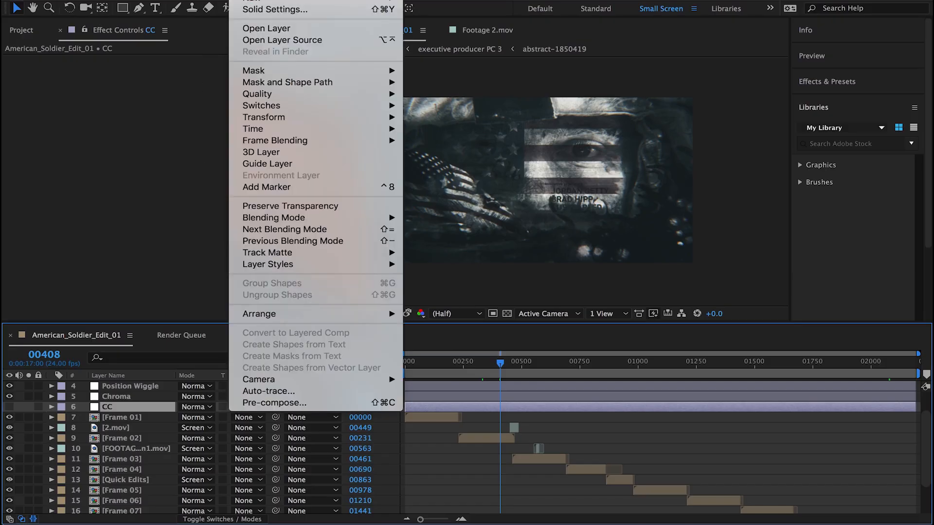
{"action": "mouse_move", "coordinate": [257, 1]}
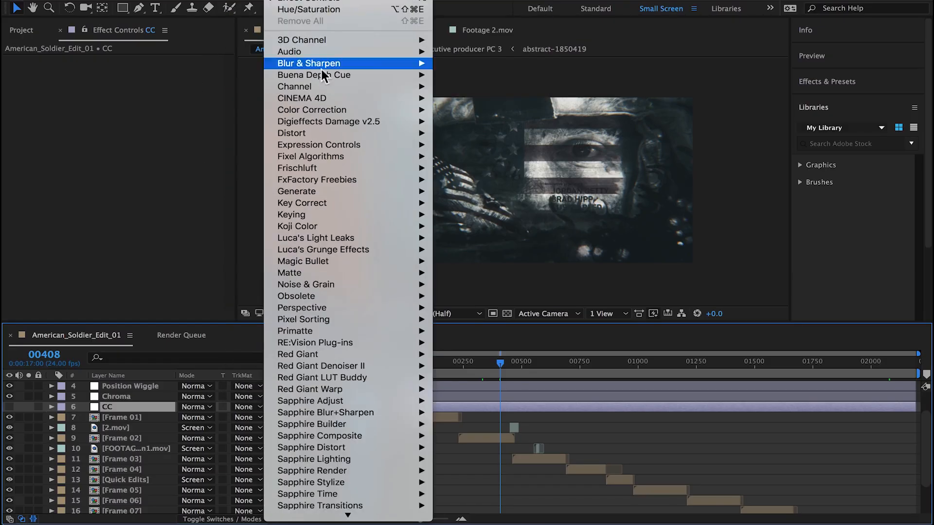
{"action": "scroll", "coordinate": [347, 404], "scroll_direction": "down", "scroll_amount": 5}
{"action": "mouse_move", "coordinate": [346, 366]}
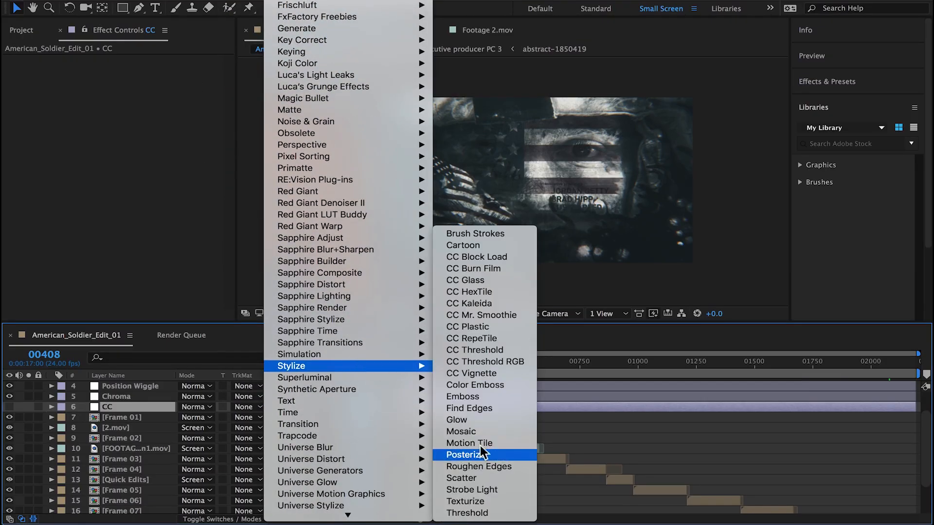
{"action": "left_click", "coordinate": [498, 373]}
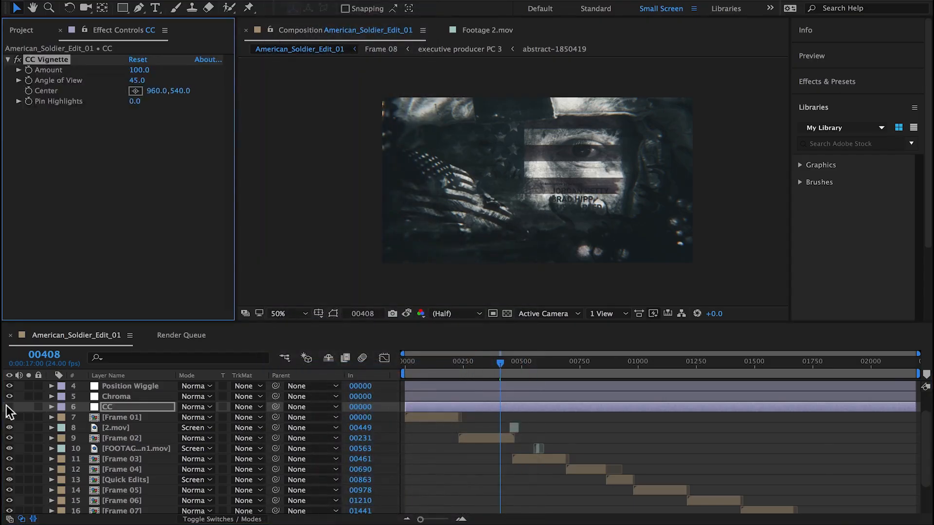
Try a CC Vignette Amount of 208 and compare frame 594 with the effect off and on.
{"action": "left_click_drag", "start_coordinate": [139, 69], "coordinate": [208, 75]}
{"action": "left_click", "coordinate": [530, 362]}
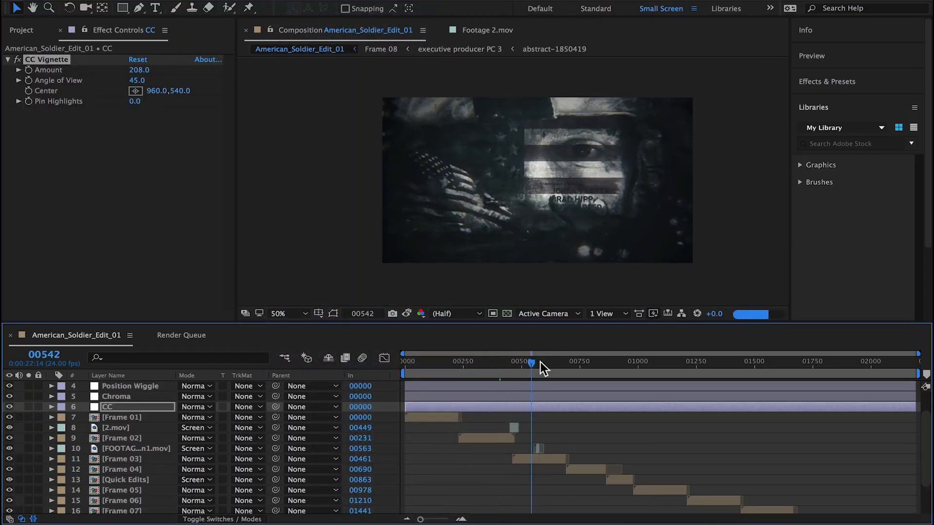
{"action": "left_click", "coordinate": [543, 363]}
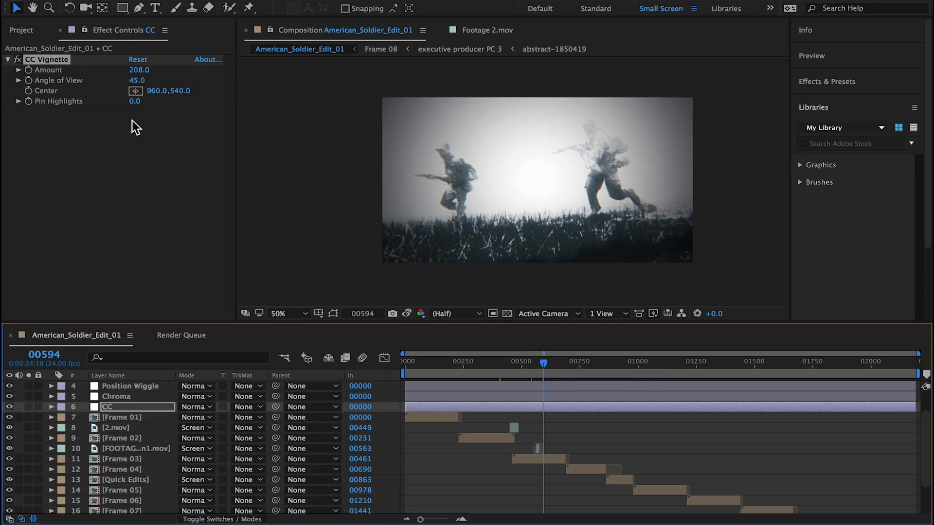
{"action": "left_click", "coordinate": [18, 60]}
{"action": "left_click", "coordinate": [19, 60]}
Set the CC Vignette Amount to 148 and Pin Highlights to 62, comparing the shot with the effect off and on.
{"action": "left_click_drag", "start_coordinate": [133, 73], "coordinate": [291, 110]}
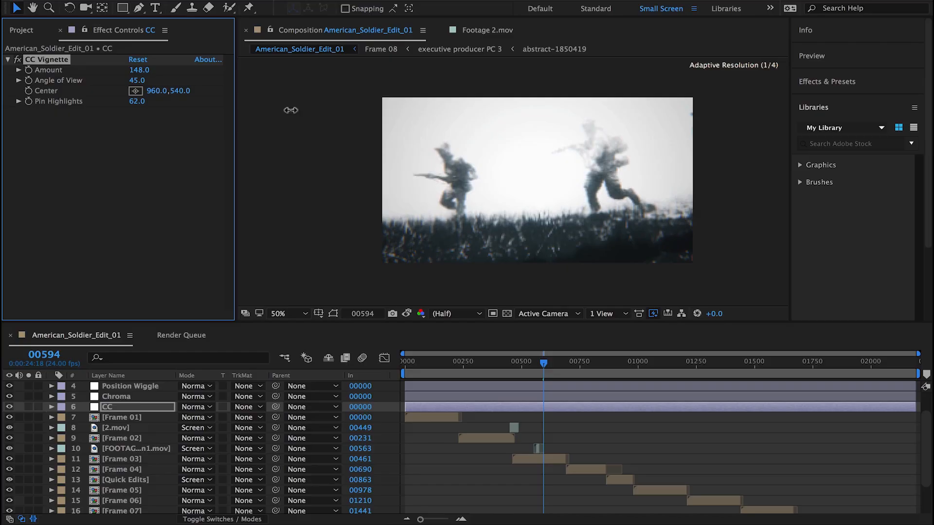
{"action": "left_click", "coordinate": [19, 59]}
{"action": "left_click", "coordinate": [19, 60]}
Compare frame 728 with the CC adjustment layer off and on, and rename the layer Vignette.
{"action": "left_click", "coordinate": [574, 362]}
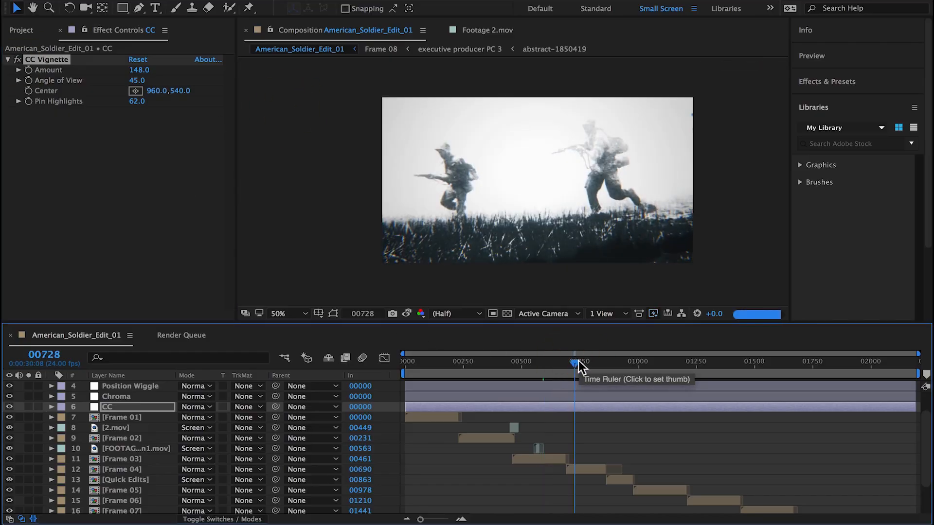
{"action": "left_click", "coordinate": [9, 406]}
{"action": "left_click", "coordinate": [9, 406]}
{"action": "type", "text": "Vignette"}
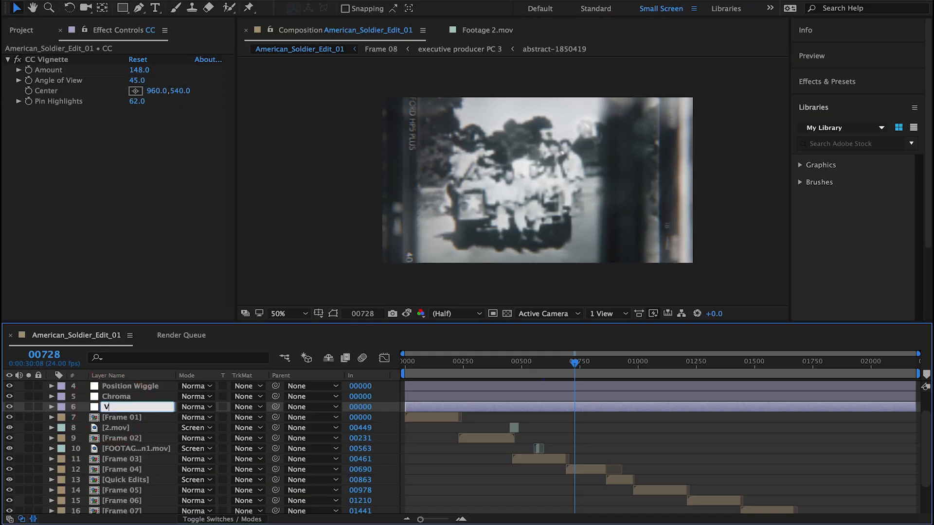
{"action": "key", "text": "Return"}
Duplicate the Vignette layer and compare frame 1047 with the duplicate off and on.
{"action": "left_click", "coordinate": [619, 361]}
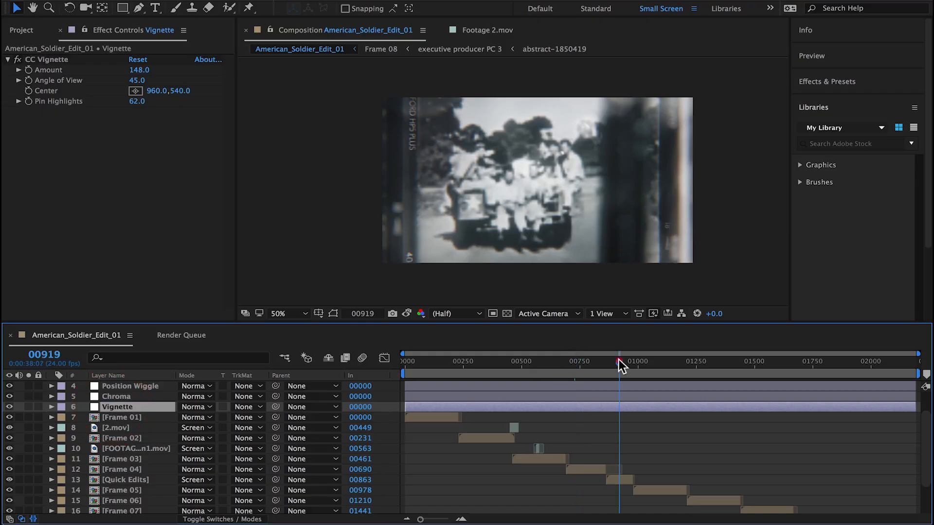
{"action": "key", "text": "ctrl+d"}
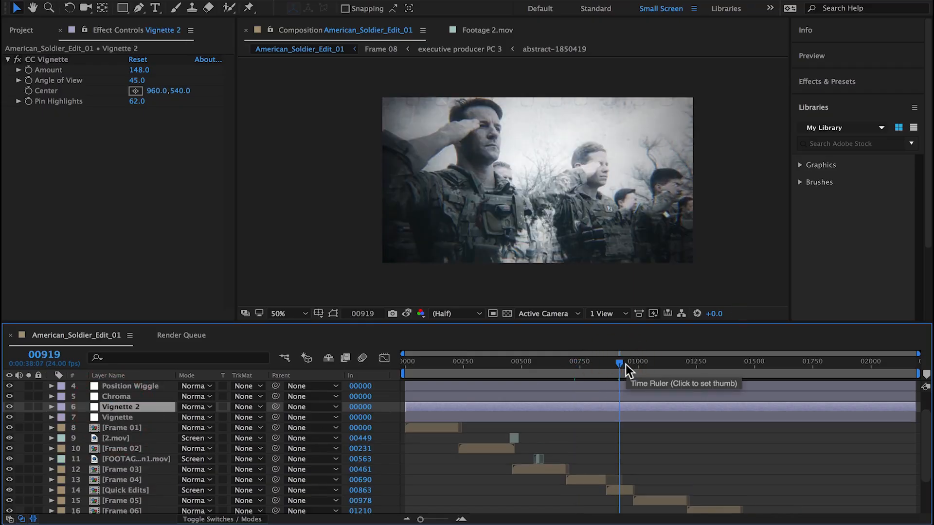
{"action": "left_click_drag", "start_coordinate": [619, 364], "coordinate": [547, 365]}
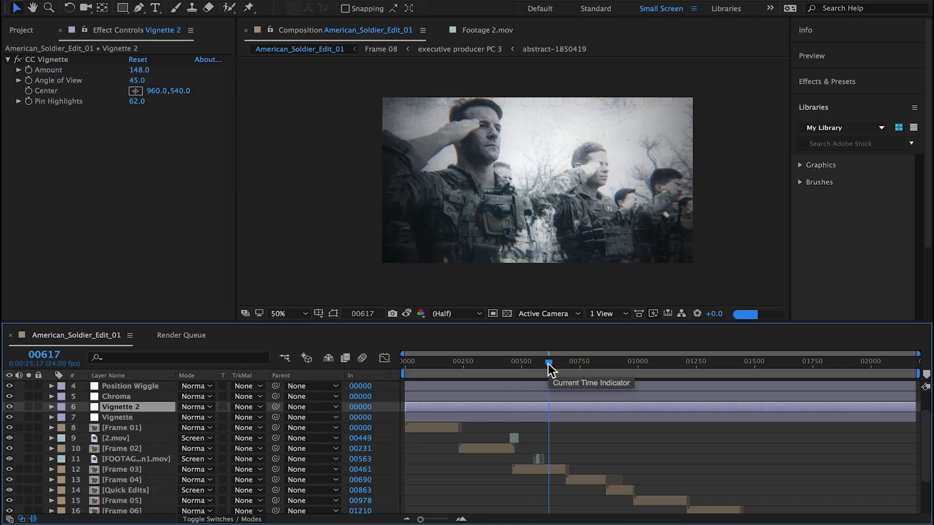
{"action": "left_click", "coordinate": [649, 364]}
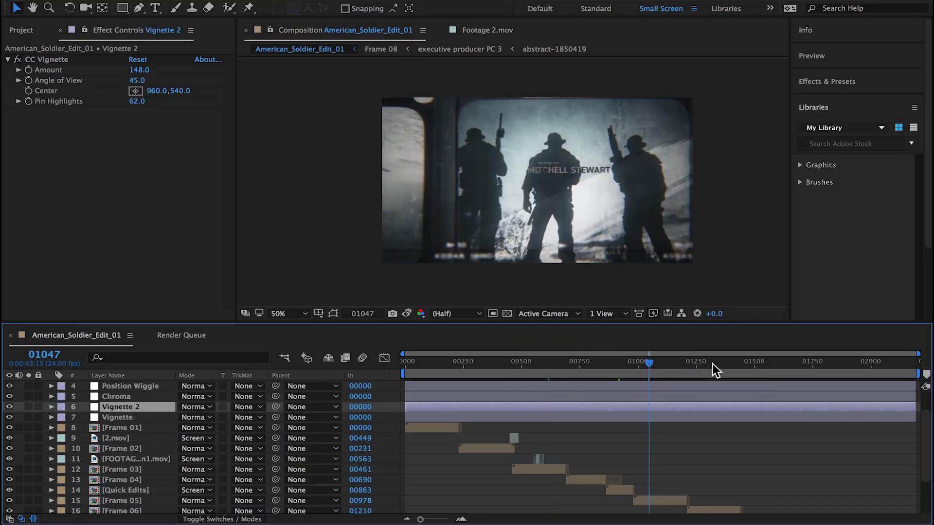
{"action": "left_click", "coordinate": [9, 418]}
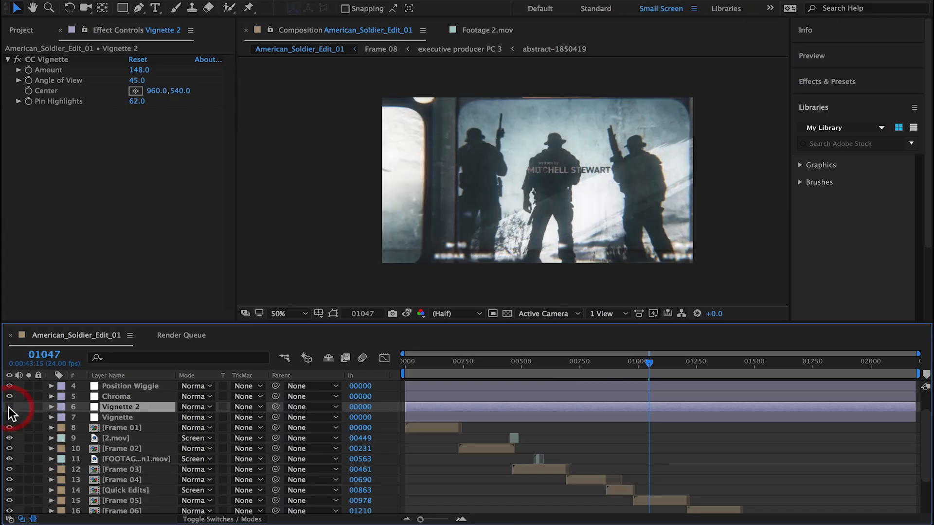
{"action": "left_click", "coordinate": [9, 417]}
Go to frame 1380 and add an adjustment layer named Looks directly above Frame 01.
{"action": "left_click", "coordinate": [710, 364]}
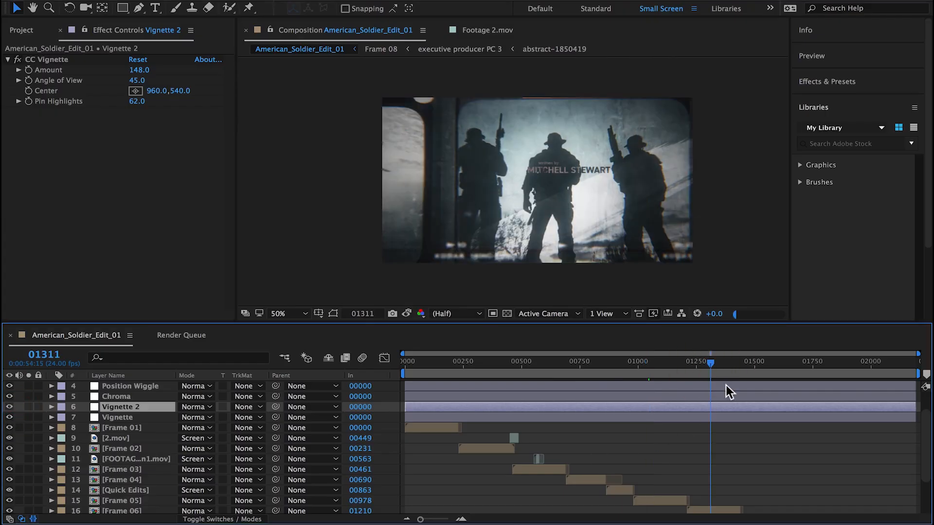
{"action": "scroll", "coordinate": [739, 387], "scroll_direction": "down", "scroll_amount": 5}
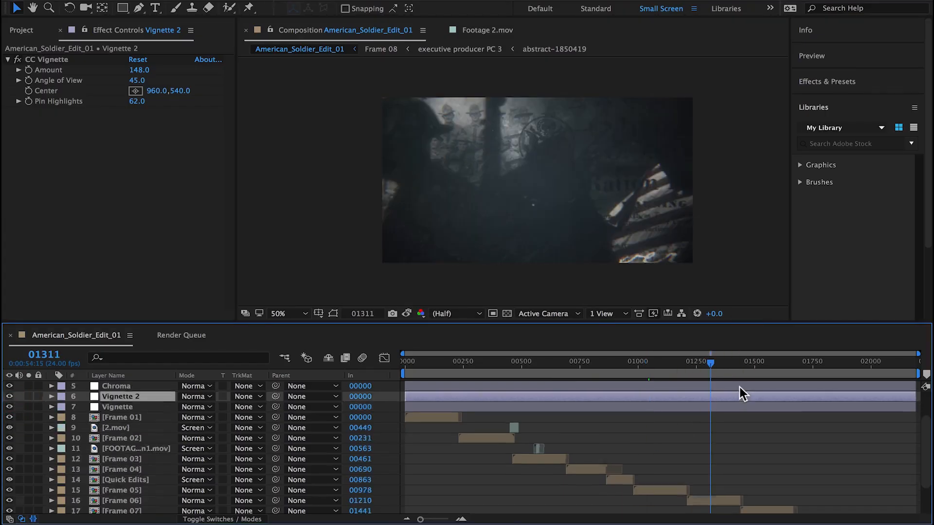
{"action": "left_click", "coordinate": [726, 364]}
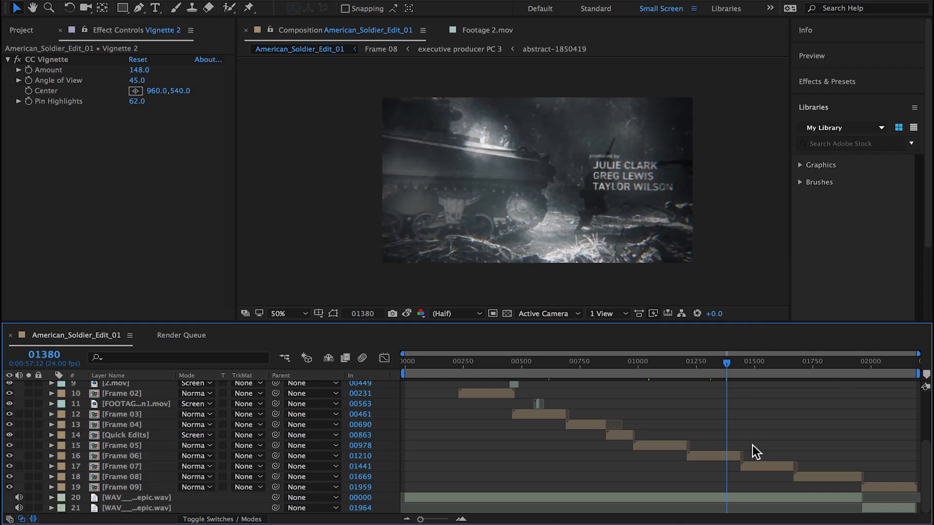
{"action": "scroll", "coordinate": [752, 444], "scroll_direction": "up", "scroll_amount": 3}
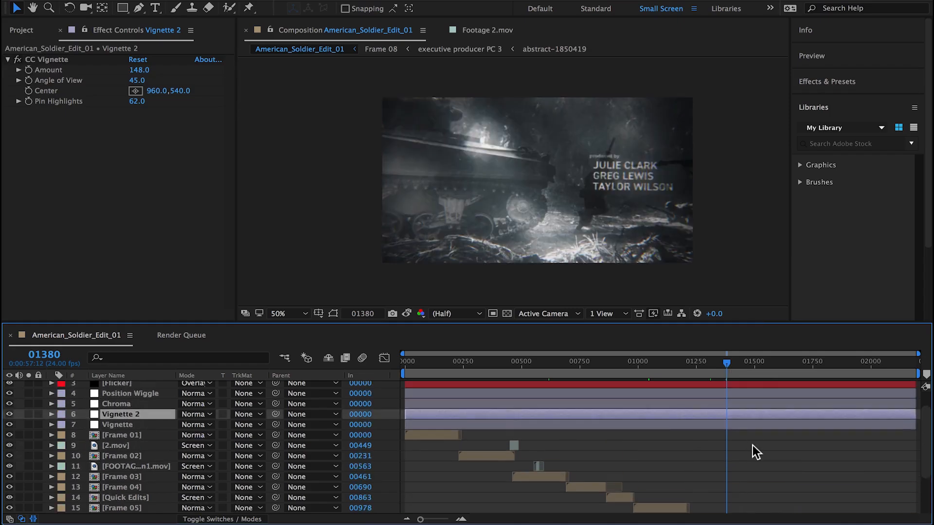
{"action": "left_click", "coordinate": [119, 435]}
{"action": "left_click", "coordinate": [240, 0]}
{"action": "mouse_move", "coordinate": [253, 1]}
{"action": "left_click", "coordinate": [452, 71]}
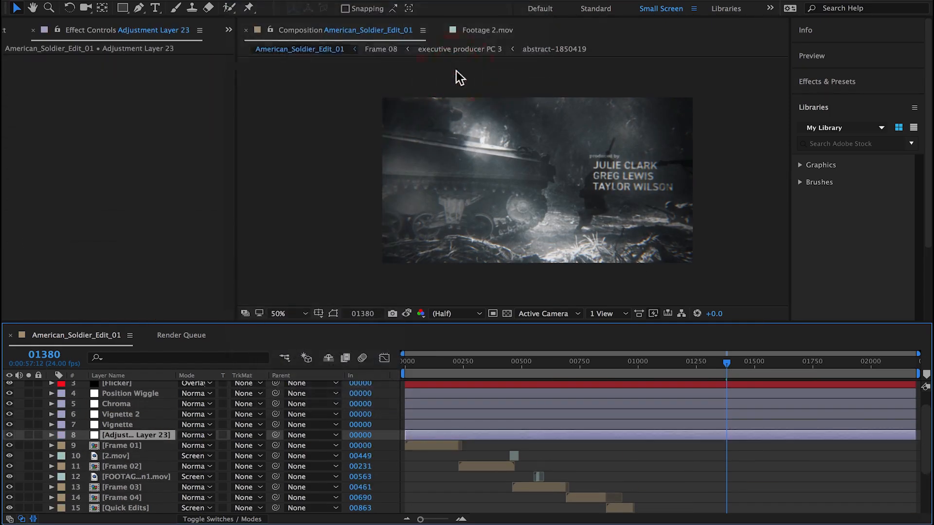
{"action": "key", "text": "Return"}
{"action": "type", "text": "Looks"}
{"action": "key", "text": "Return"}
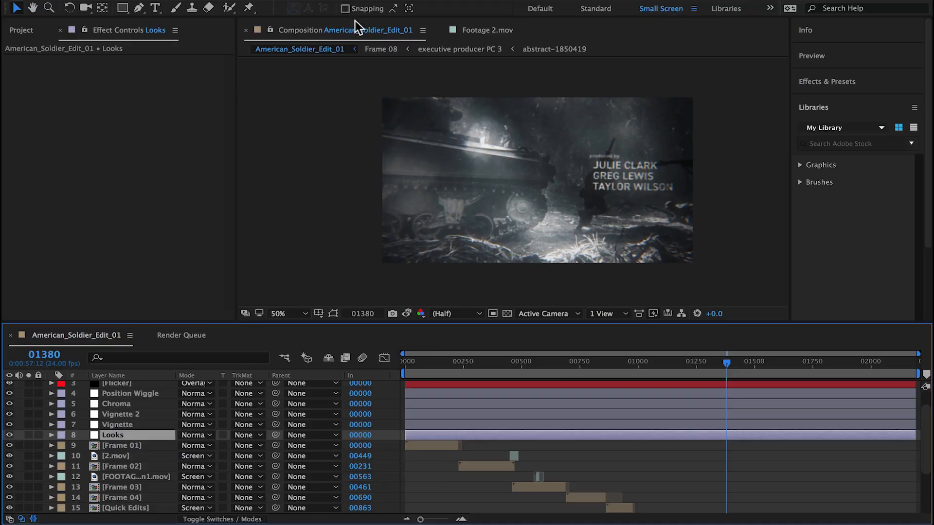
Apply the Looks effect to the Looks layer and choose the We the People look from the Enhancements presets.
{"action": "left_click", "coordinate": [275, 0]}
{"action": "mouse_move", "coordinate": [343, 269]}
{"action": "left_click", "coordinate": [468, 291]}
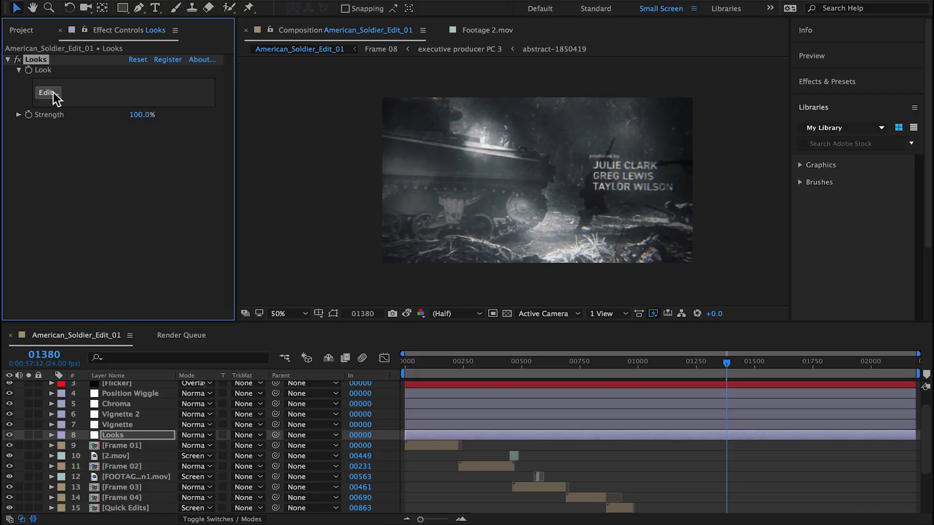
{"action": "left_click", "coordinate": [54, 93]}
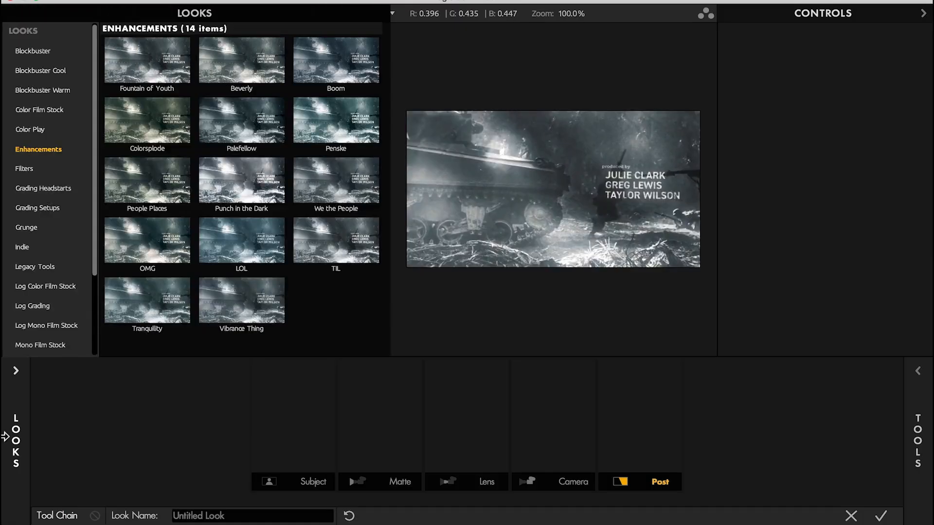
{"action": "left_click", "coordinate": [336, 192]}
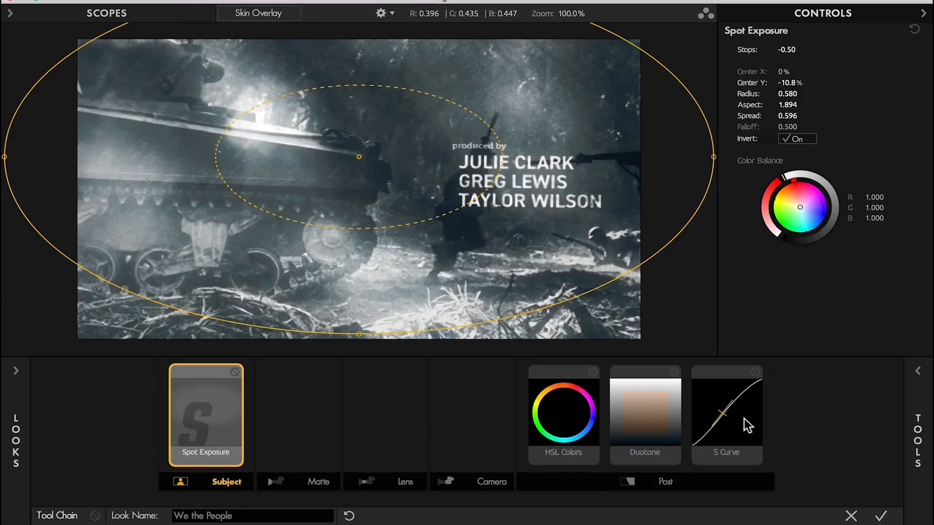
{"action": "left_click", "coordinate": [881, 515]}
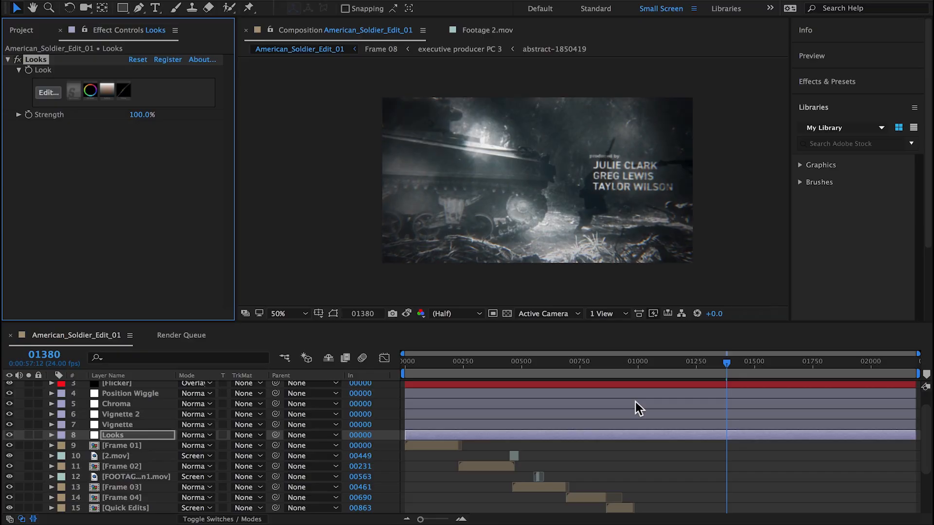
Compare frames 1380 and 497 with the Vignette 2 layer off and on.
{"action": "left_click", "coordinate": [10, 415]}
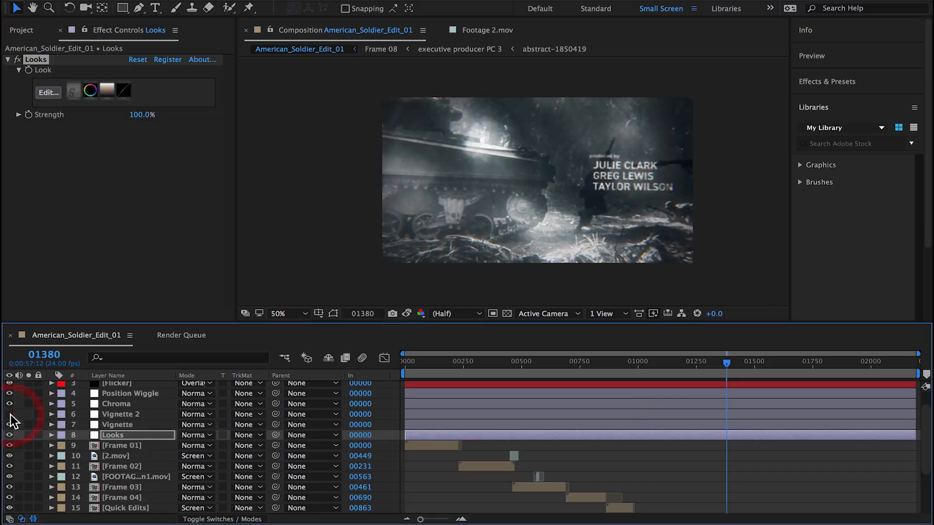
{"action": "left_click", "coordinate": [10, 414]}
{"action": "left_click", "coordinate": [544, 362]}
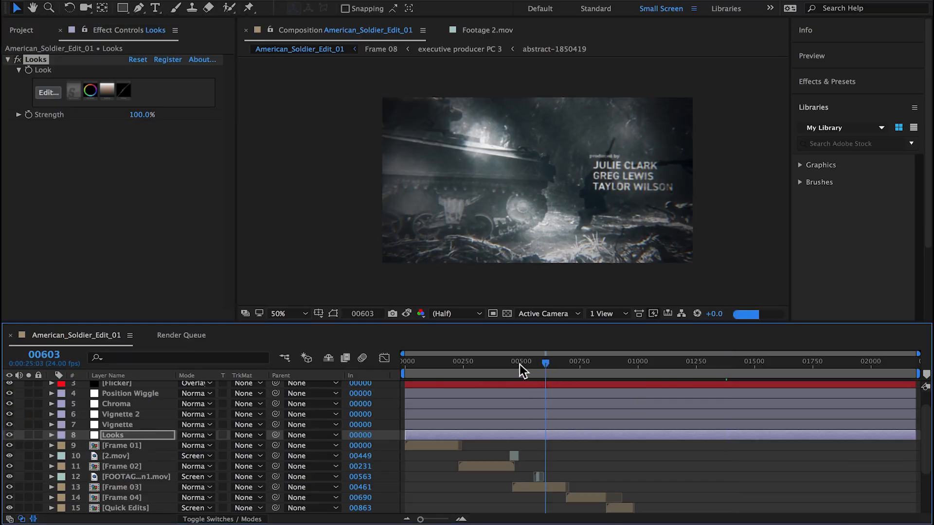
{"action": "left_click", "coordinate": [521, 363]}
{"action": "left_click", "coordinate": [10, 414]}
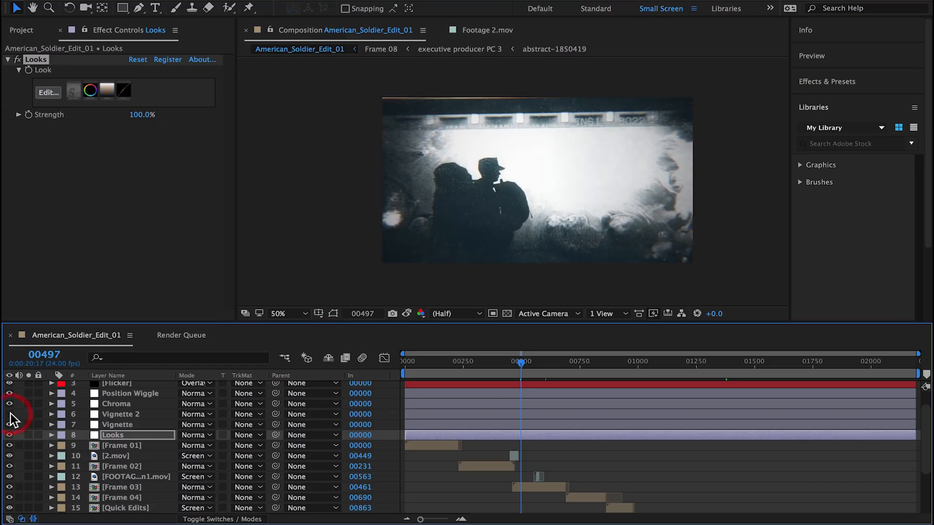
{"action": "left_click", "coordinate": [11, 414]}
{"action": "left_click", "coordinate": [10, 415]}
Go to frame 300 and delete the duplicate Vignette 2 layer.
{"action": "left_click", "coordinate": [474, 363]}
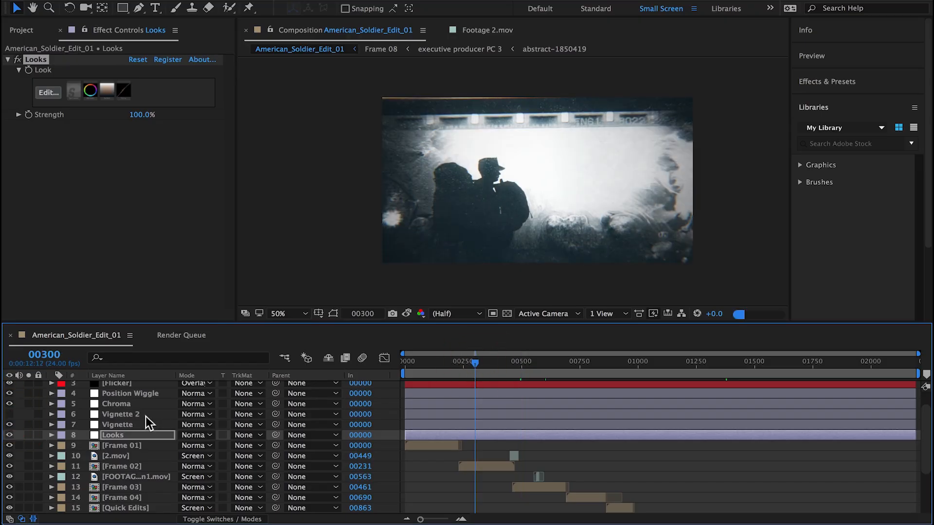
{"action": "left_click", "coordinate": [142, 415]}
{"action": "key", "text": "Delete"}
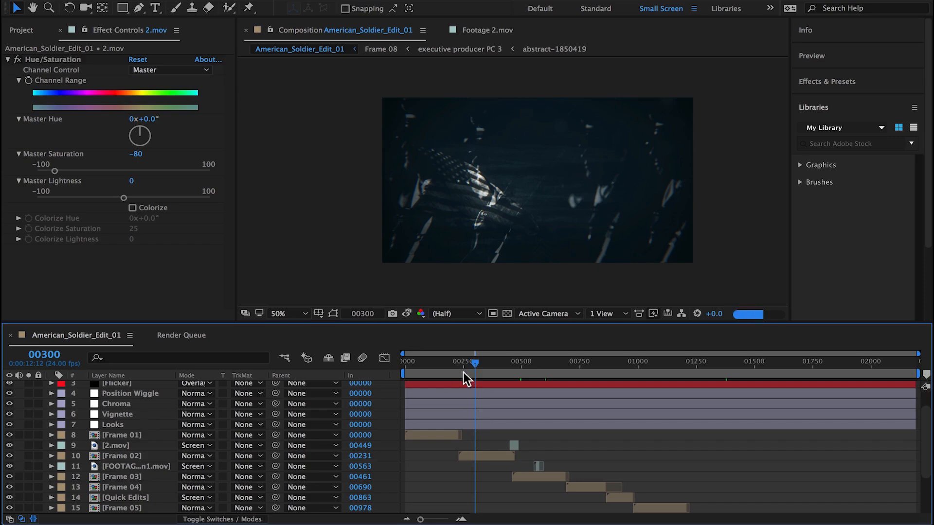
From frame 433, open the Frame 02 precomp to examine its color layers and return to American_Soldier_Edit_01.
{"action": "left_click", "coordinate": [486, 362]}
{"action": "left_click_drag", "start_coordinate": [491, 361], "coordinate": [505, 361]}
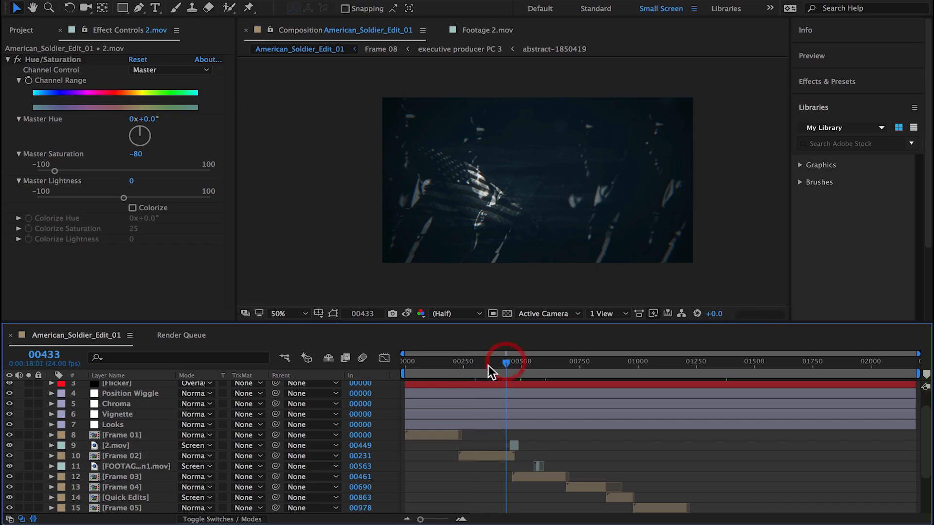
{"action": "double_click", "coordinate": [497, 459]}
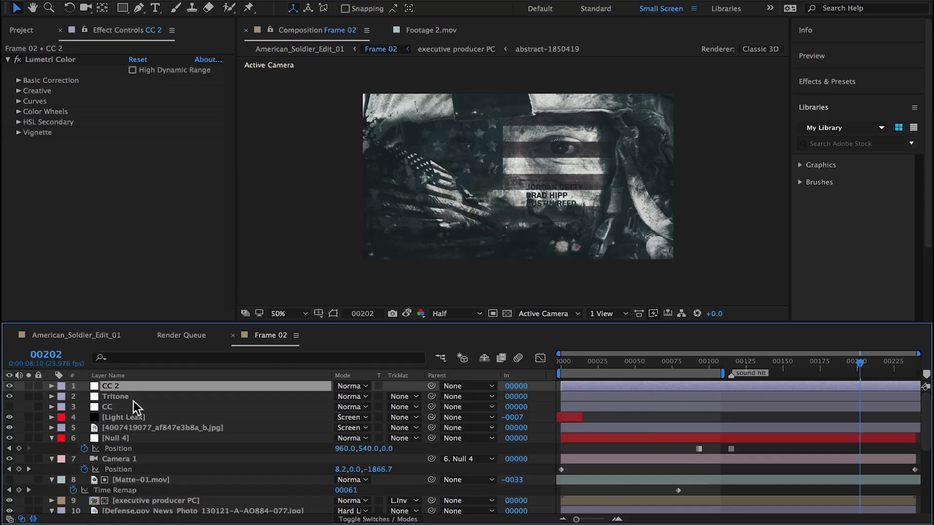
{"action": "left_click", "coordinate": [132, 336]}
Examine the graded look of the main edit at frames 181, 103, 1064, 1047 and 1600.
{"action": "left_click", "coordinate": [447, 363]}
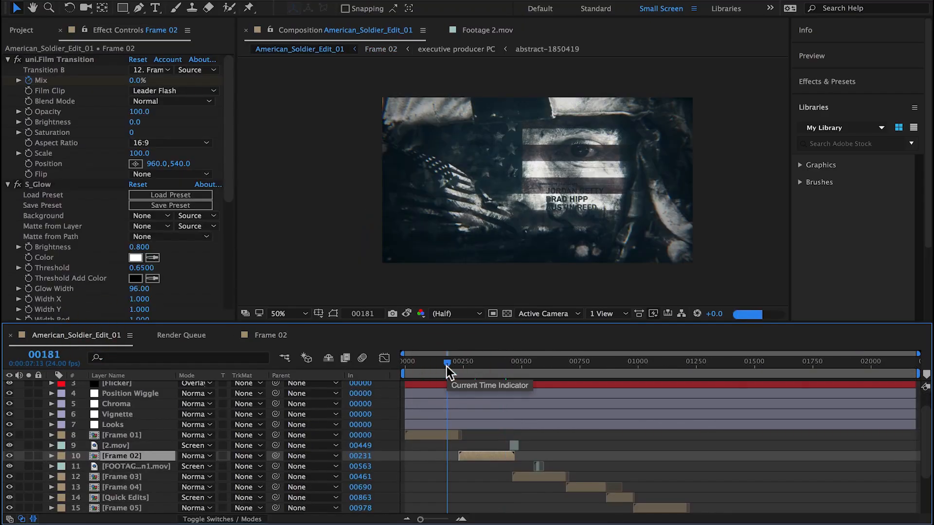
{"action": "left_click_drag", "start_coordinate": [448, 365], "coordinate": [428, 363]}
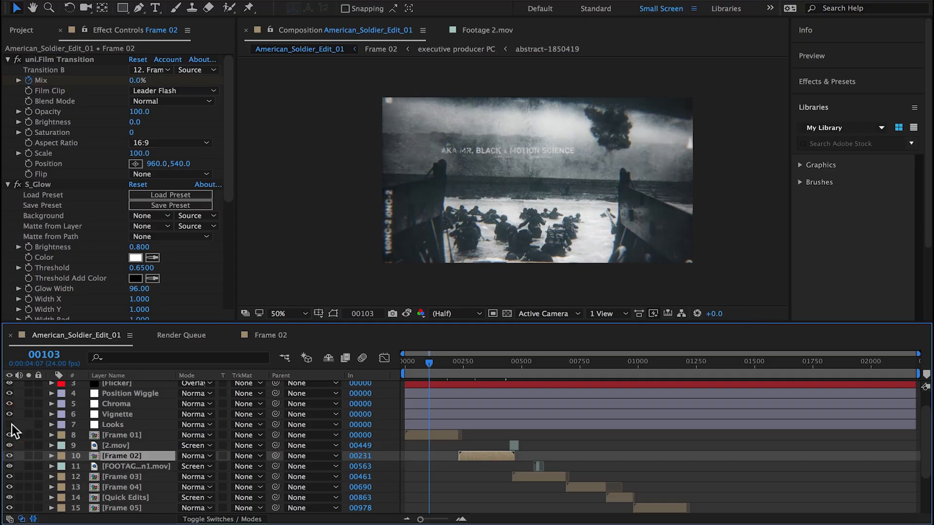
{"action": "scroll", "coordinate": [643, 417], "scroll_direction": "down", "scroll_amount": 1}
{"action": "left_click", "coordinate": [652, 365]}
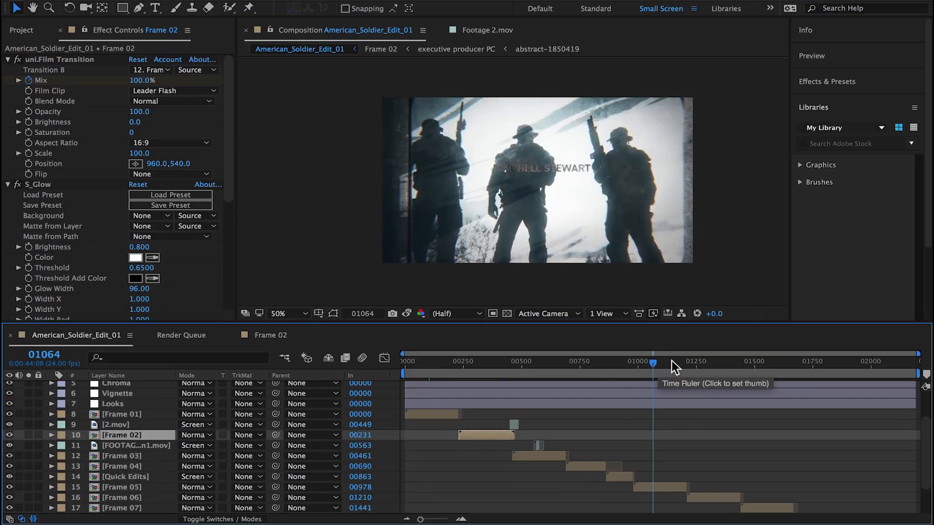
{"action": "left_click", "coordinate": [665, 363]}
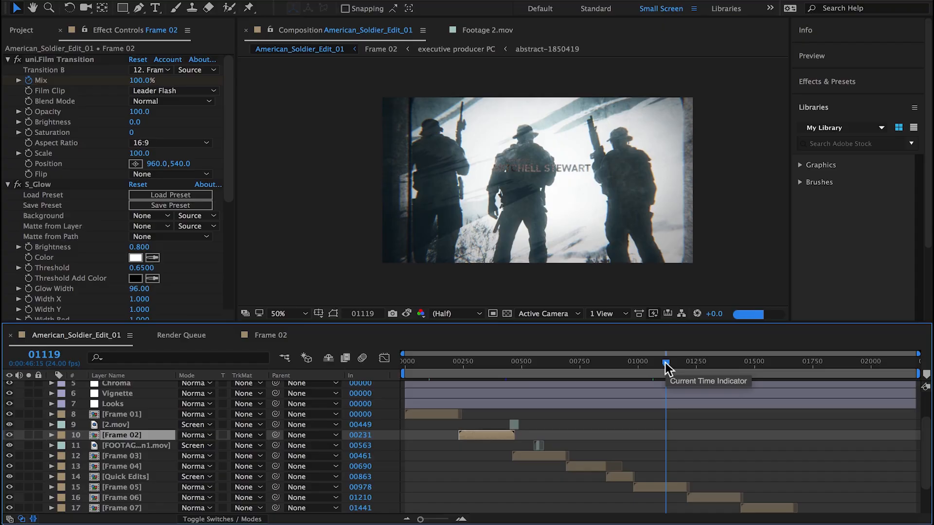
{"action": "left_click_drag", "start_coordinate": [664, 362], "coordinate": [649, 364]}
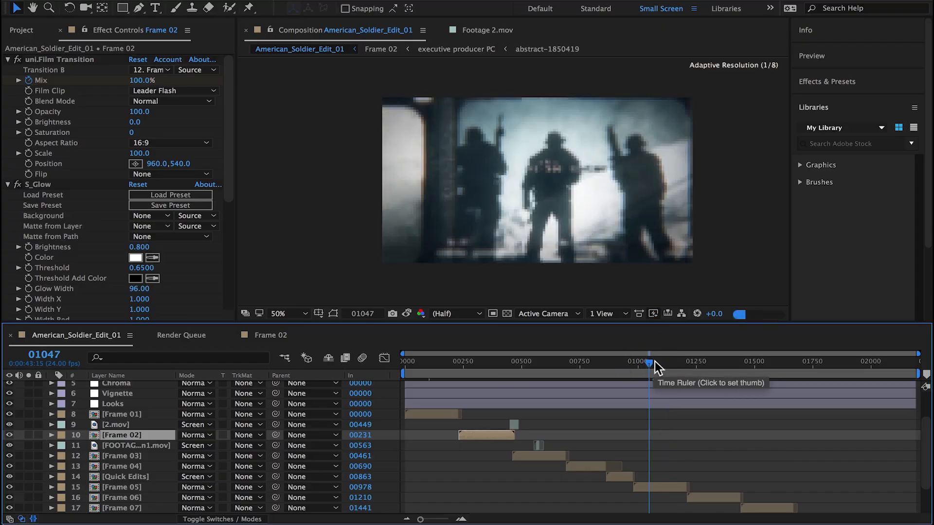
{"action": "left_click", "coordinate": [763, 363]}
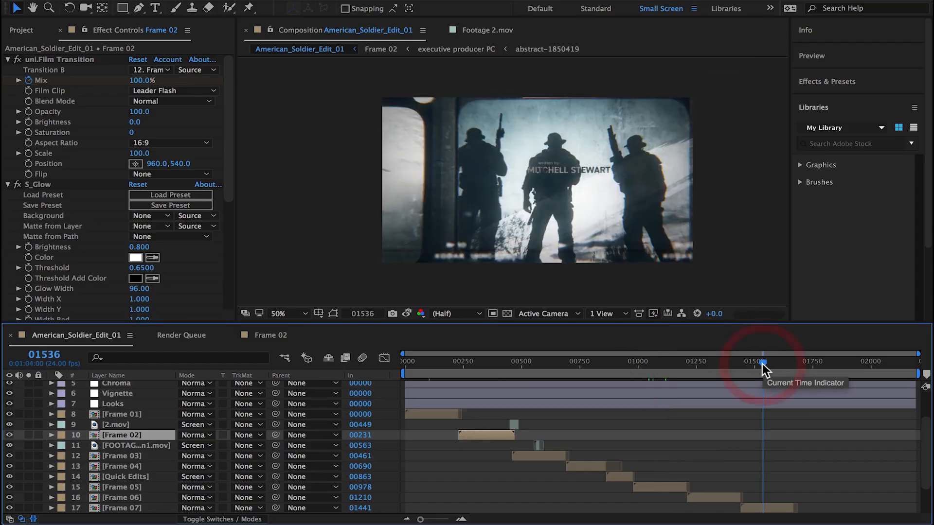
{"action": "left_click_drag", "start_coordinate": [763, 364], "coordinate": [777, 363]}
{"action": "scroll", "coordinate": [777, 438], "scroll_direction": "down", "scroll_amount": 2}
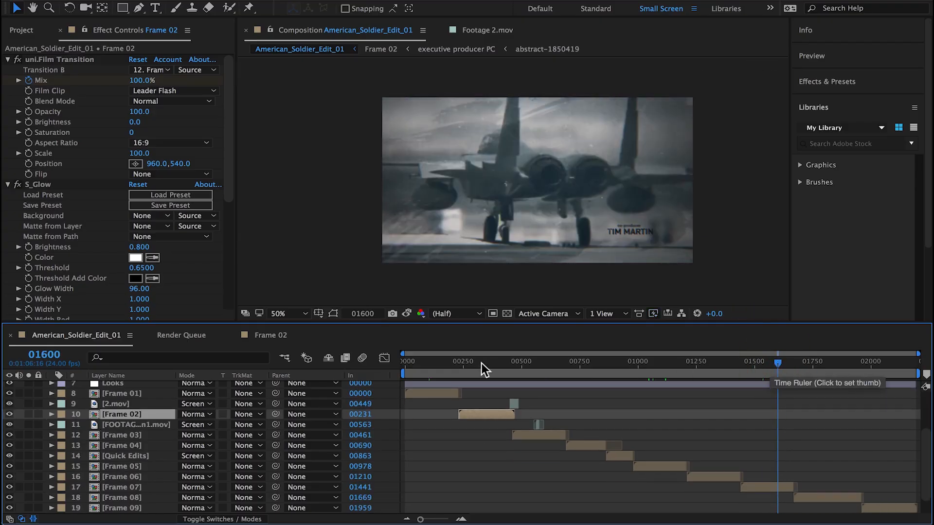
From frame 264, open Frame 02 and select its three Distressed_Cardboard_Rough.mov layers.
{"action": "left_click_drag", "start_coordinate": [480, 363], "coordinate": [469, 366]}
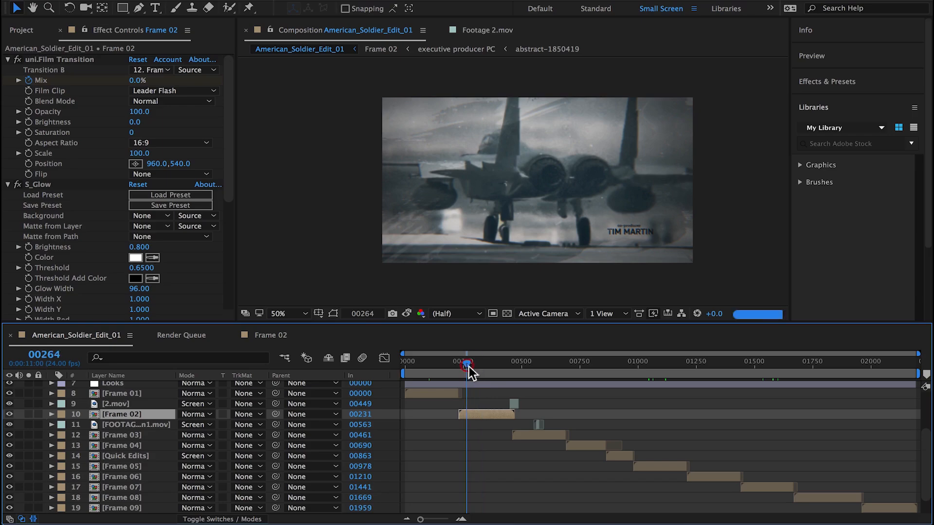
{"action": "left_click", "coordinate": [480, 415]}
{"action": "double_click", "coordinate": [480, 414]}
{"action": "scroll", "coordinate": [225, 462], "scroll_direction": "down", "scroll_amount": 10}
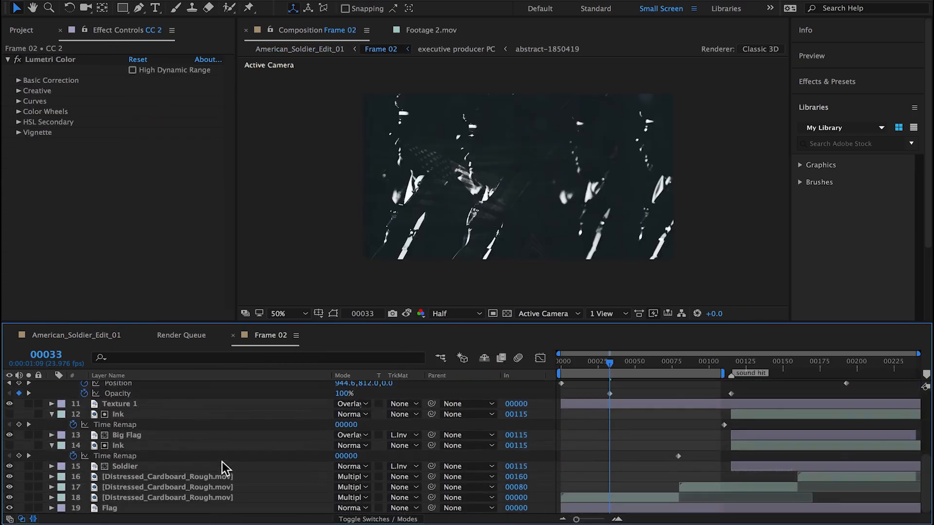
{"action": "left_click", "coordinate": [185, 477]}
{"action": "left_click", "coordinate": [189, 497], "text": "shift"}
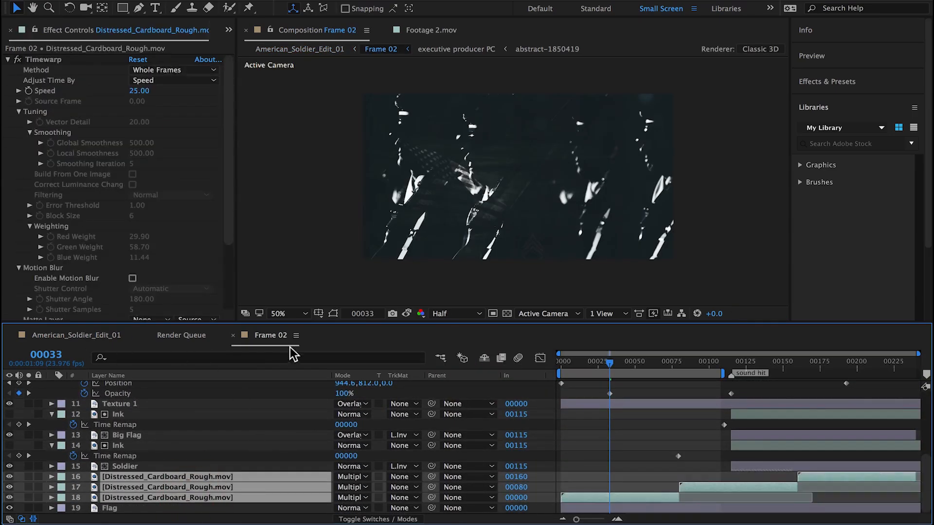
Return to American_Soldier_Edit_01 and open the Frame 07 precomp from its second half.
{"action": "left_click", "coordinate": [89, 337]}
{"action": "left_click", "coordinate": [714, 361]}
{"action": "scroll", "coordinate": [725, 360], "scroll_direction": "down", "scroll_amount": 1}
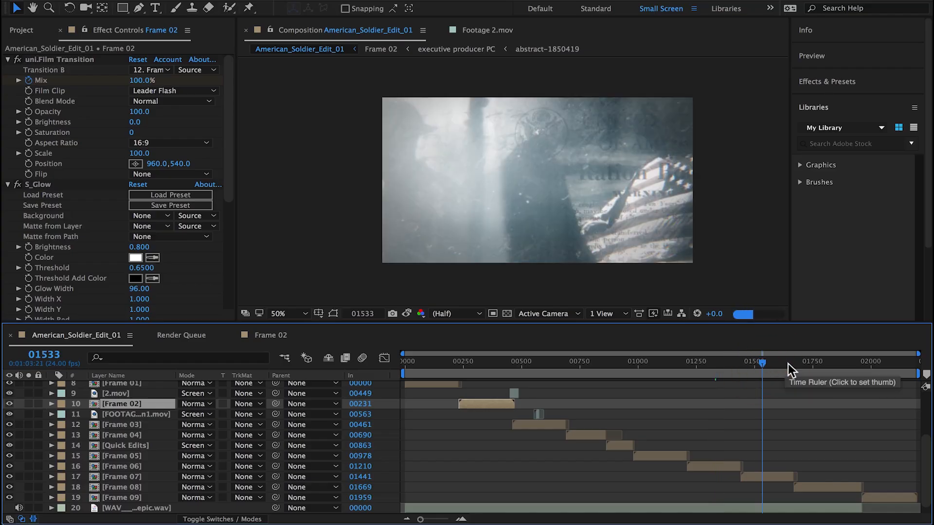
{"action": "left_click", "coordinate": [788, 364]}
{"action": "double_click", "coordinate": [772, 476]}
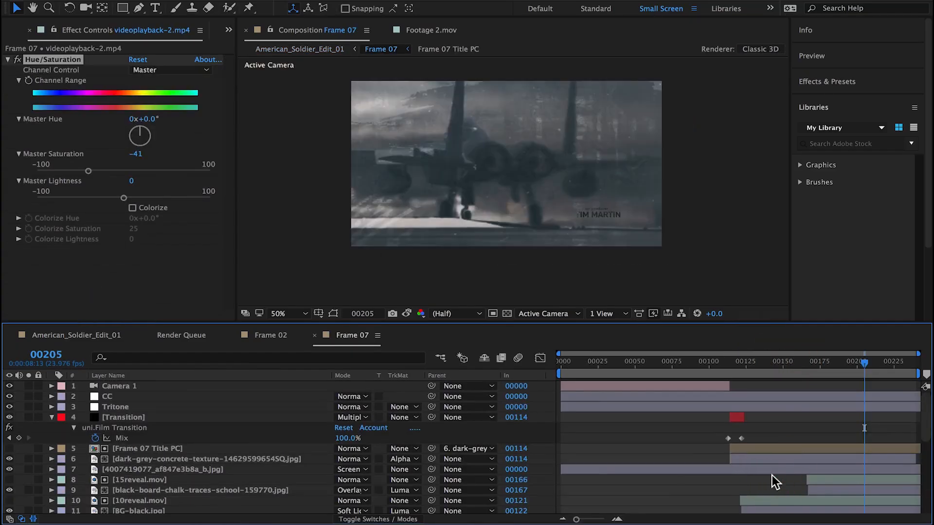
Briefly isolate videoplayback-2.mp4 and paste the three Distressed_Cardboard_Rough.mov layers above 15reveal.mov in Frame 07.
{"action": "left_click", "coordinate": [51, 416]}
{"action": "scroll", "coordinate": [148, 467], "scroll_direction": "down", "scroll_amount": 4}
{"action": "left_click", "coordinate": [28, 470]}
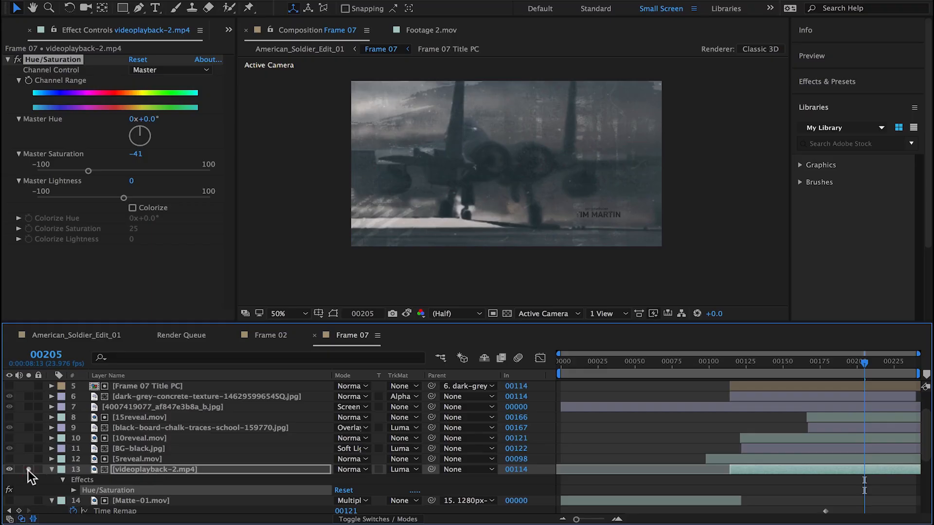
{"action": "left_click", "coordinate": [28, 470]}
{"action": "left_click", "coordinate": [130, 418]}
{"action": "key", "text": "ctrl+v"}
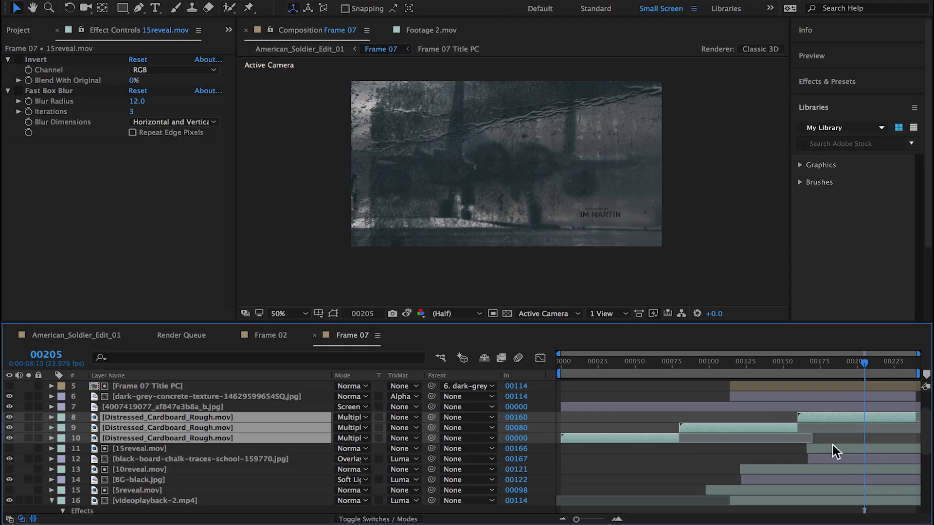
Try Color Burn, Overlay, Screen and Darker Color blending on the three cardboard layers and return them to Multiply.
{"action": "left_click", "coordinate": [362, 423]}
{"action": "left_click", "coordinate": [408, 98]}
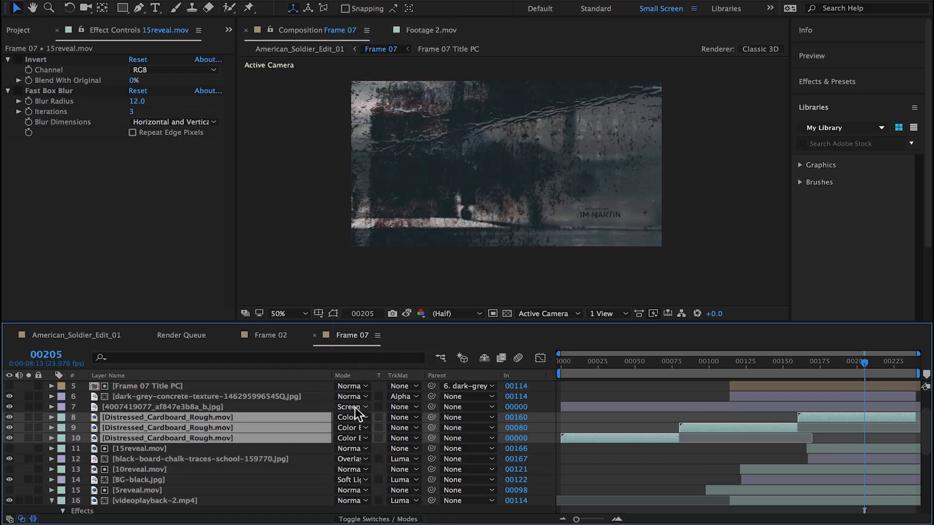
{"action": "left_click_drag", "start_coordinate": [360, 417], "coordinate": [367, 243]}
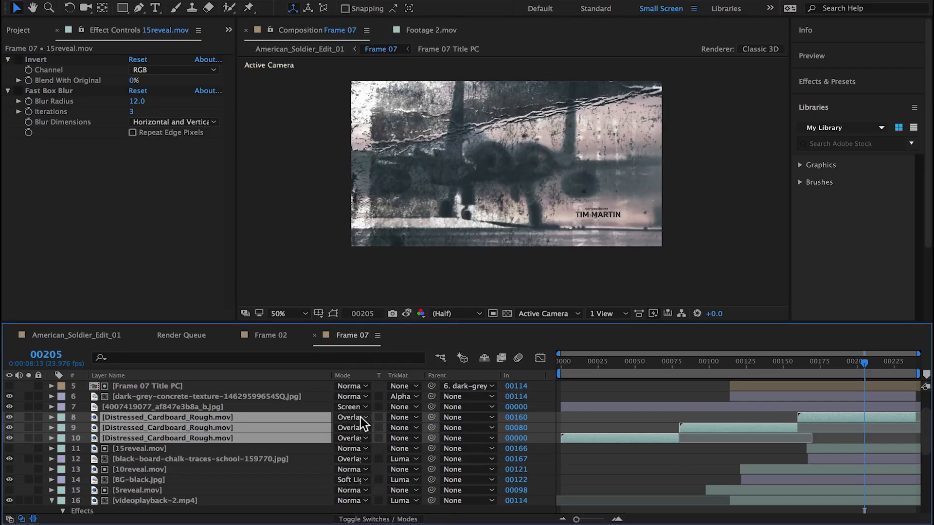
{"action": "left_click", "coordinate": [360, 416]}
{"action": "left_click", "coordinate": [381, 176]}
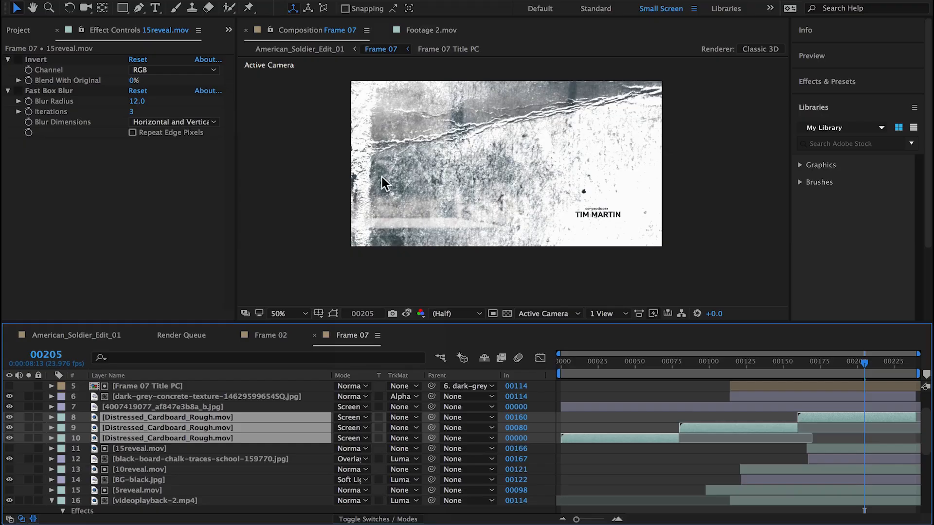
{"action": "left_click", "coordinate": [361, 423]}
{"action": "left_click", "coordinate": [381, 75]}
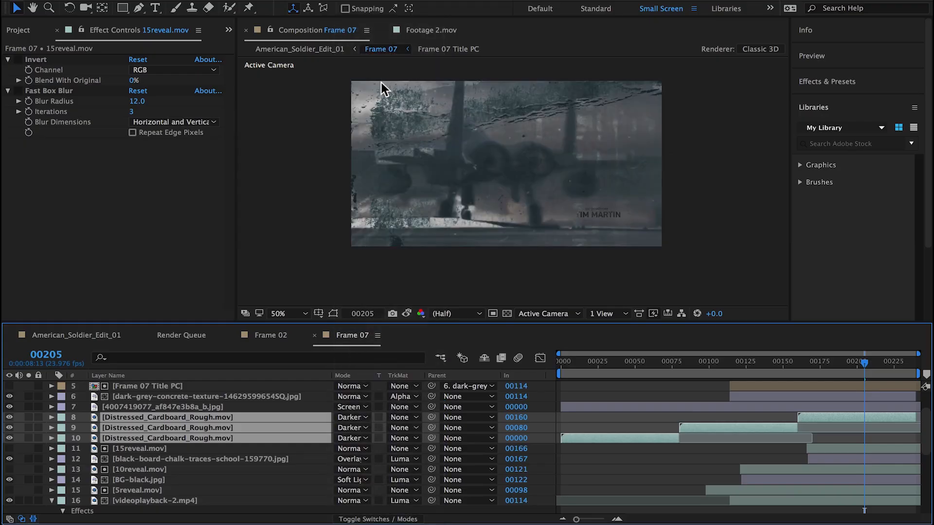
{"action": "key", "text": "shift+equal"}
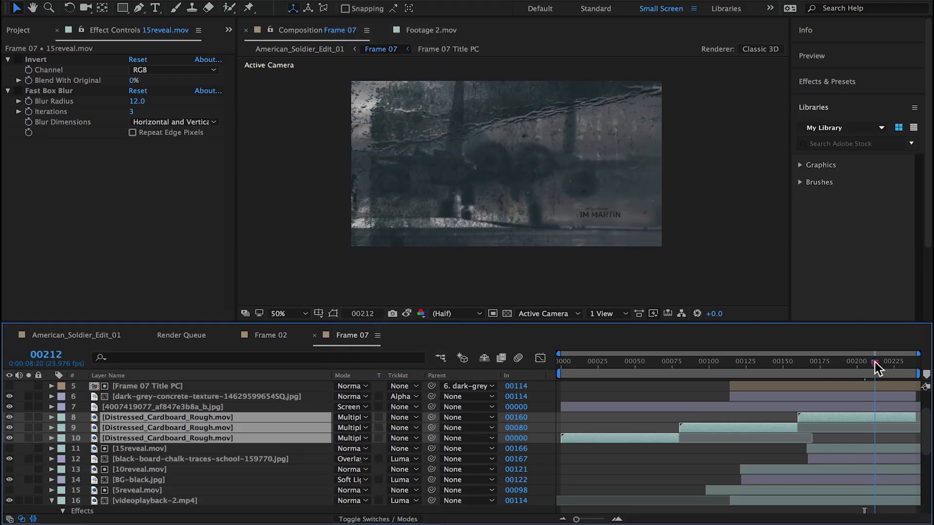
At frame 218, compare the texture layers by toggling their visibility and leave black-board-chalk-traces-school-159770.jpg hidden.
{"action": "left_click_drag", "start_coordinate": [874, 363], "coordinate": [882, 363]}
{"action": "left_click", "coordinate": [10, 407]}
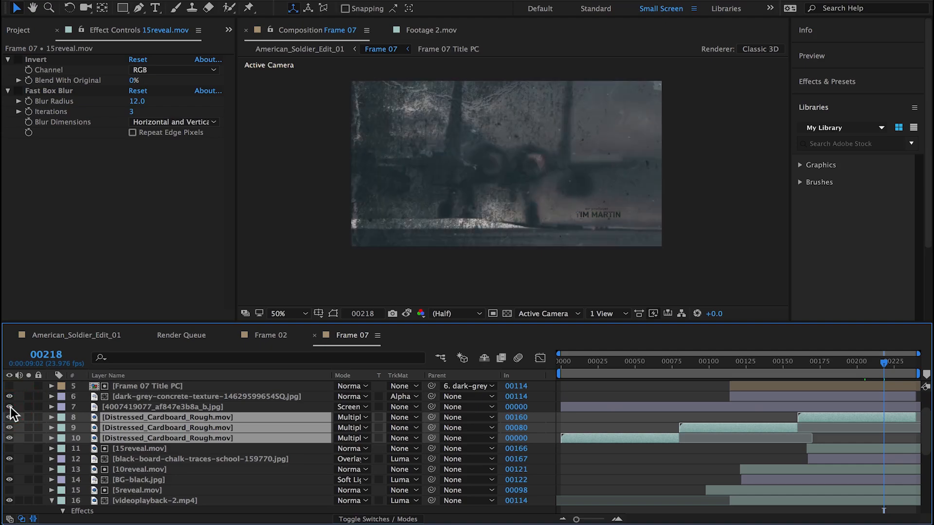
{"action": "left_click", "coordinate": [10, 459]}
{"action": "left_click", "coordinate": [9, 459]}
{"action": "left_click", "coordinate": [9, 458]}
{"action": "left_click", "coordinate": [13, 480]}
{"action": "left_click", "coordinate": [12, 480]}
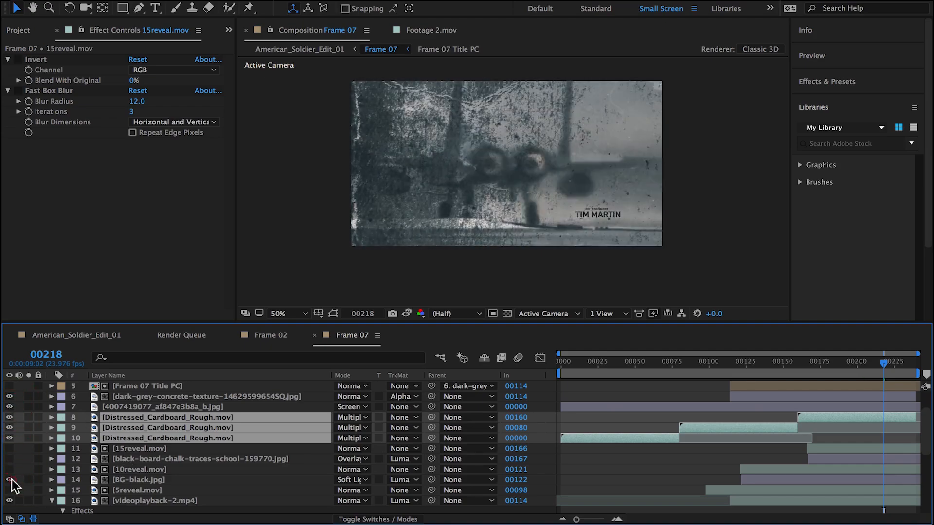
Return to American_Soldier_Edit_01 at frame 1691 and open the Position Wiggle layer's Transform effect settings.
{"action": "left_click", "coordinate": [82, 336]}
{"action": "mouse_move", "coordinate": [803, 365]}
{"action": "left_mouse_down"}
{"action": "mouse_move", "coordinate": [741, 370]}
{"action": "mouse_move", "coordinate": [797, 360]}
{"action": "left_mouse_up"}
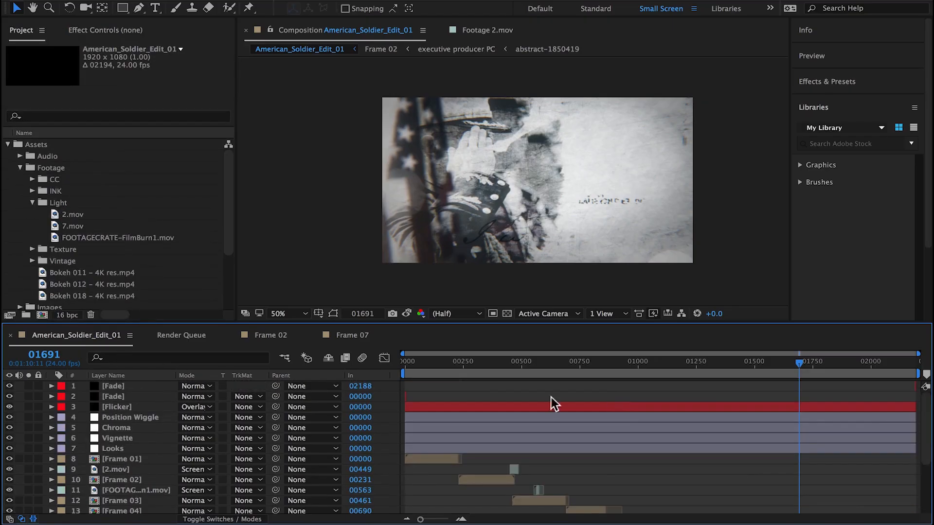
{"action": "left_click", "coordinate": [143, 417]}
{"action": "key", "text": "s"}
{"action": "key", "text": "s"}
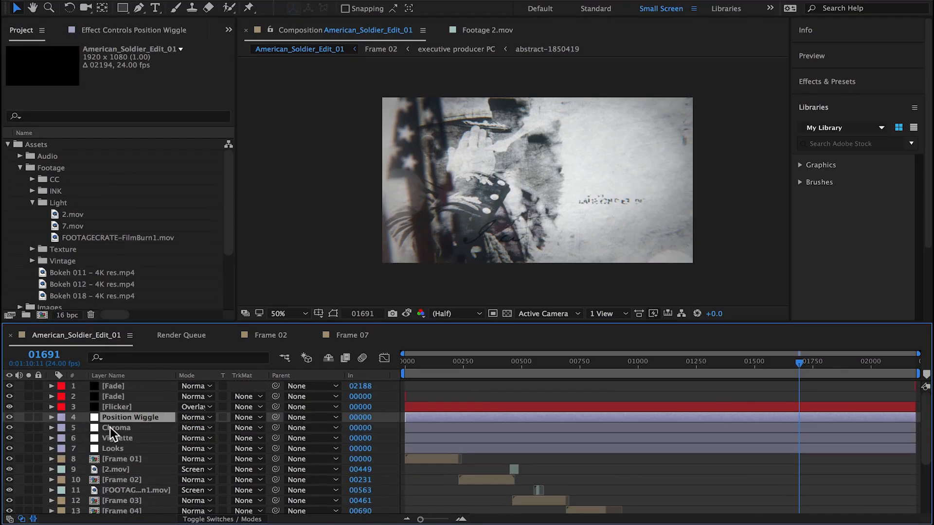
{"action": "left_click", "coordinate": [132, 28]}
{"action": "left_click", "coordinate": [18, 101]}
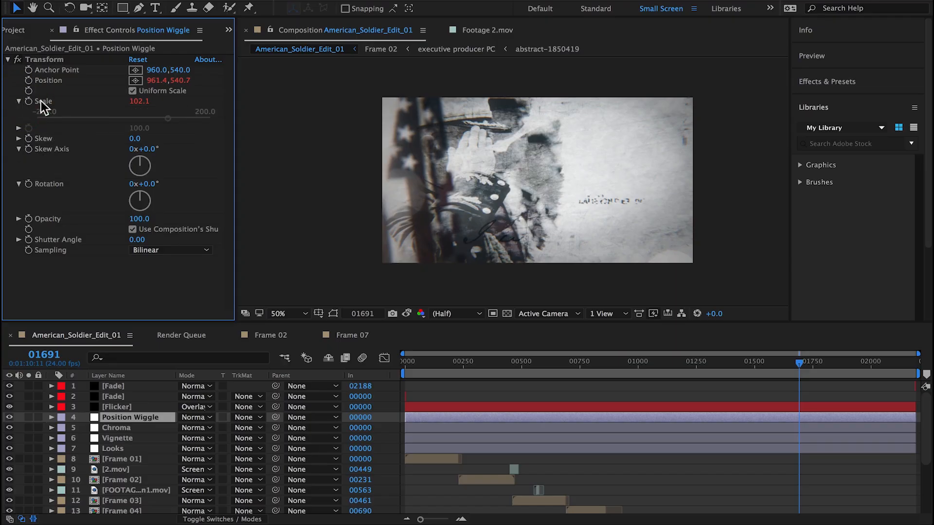
Change the Scale expression of the Position Wiggle layer's Transform effect to wiggle(24,.1).
{"action": "right_click", "coordinate": [31, 102]}
{"action": "left_click", "coordinate": [113, 209]}
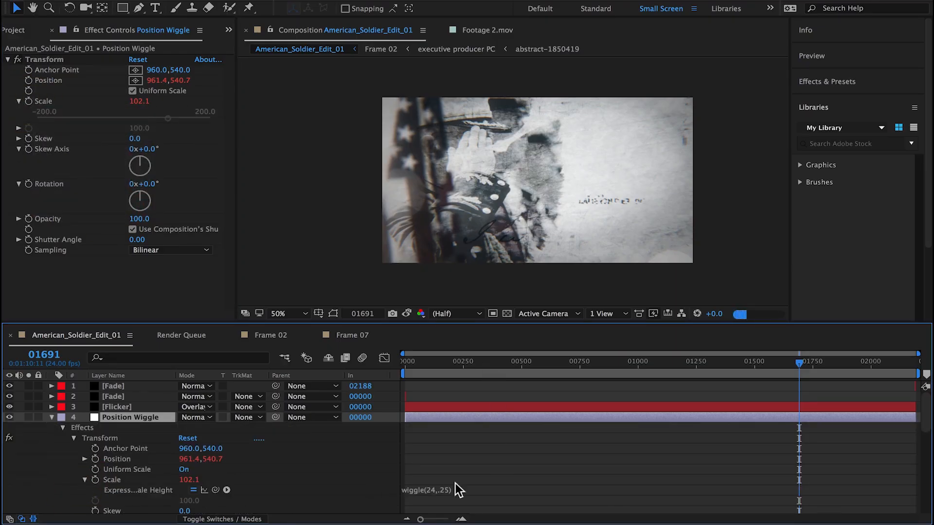
{"action": "scroll", "coordinate": [455, 483], "scroll_direction": "down", "scroll_amount": 2}
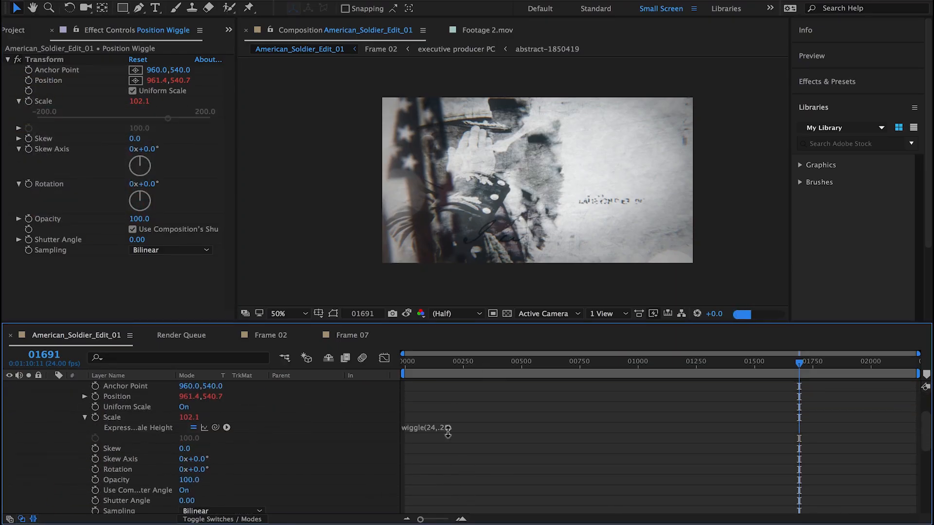
{"action": "left_click", "coordinate": [455, 427]}
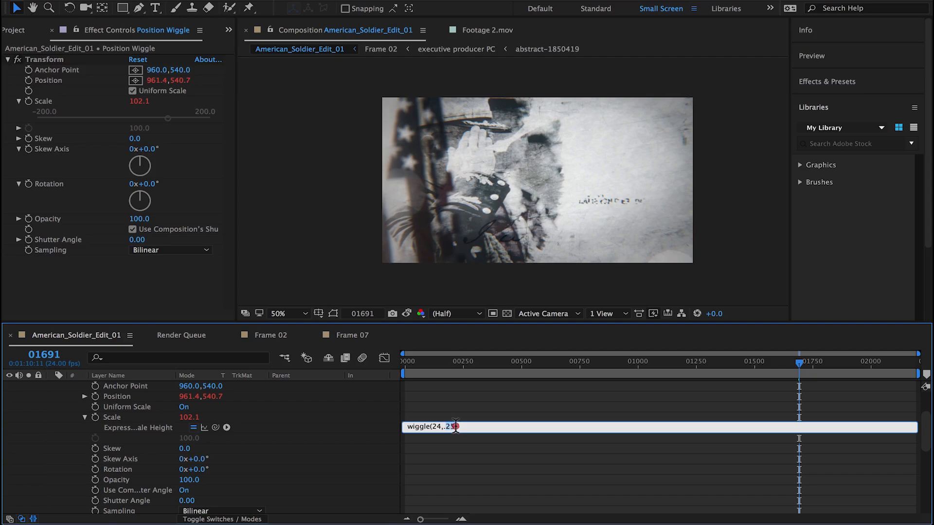
{"action": "left_click", "coordinate": [532, 411]}
{"action": "scroll", "coordinate": [525, 428], "scroll_direction": "up", "scroll_amount": 3}
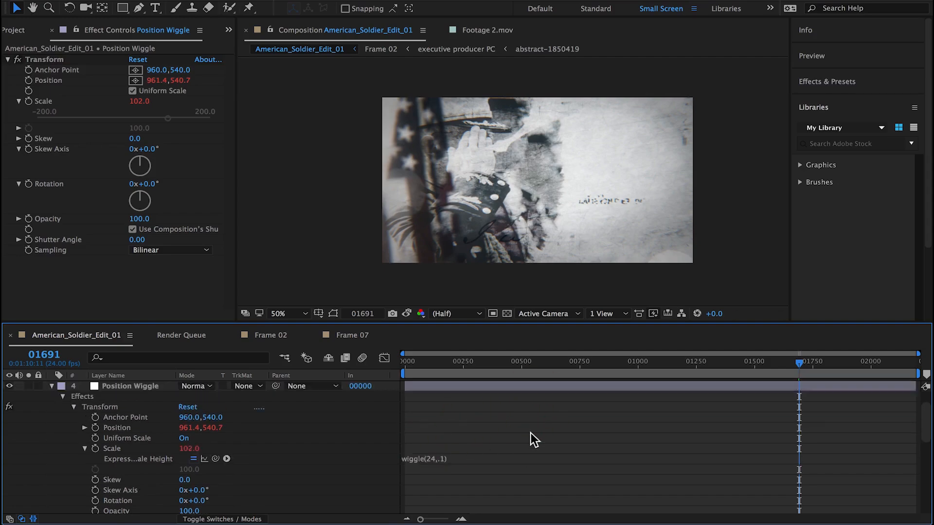
{"action": "left_click", "coordinate": [51, 397]}
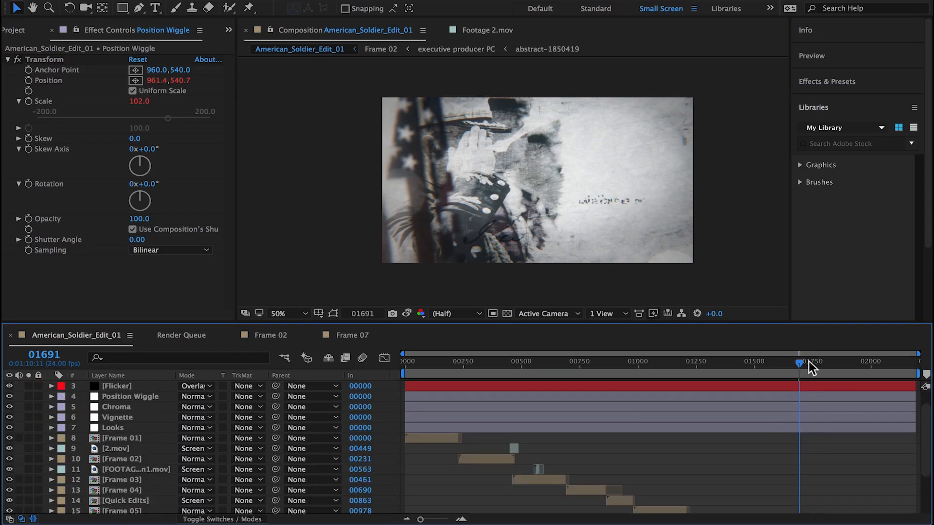
From frame 1586, open Frame 07 and look through its layer stack.
{"action": "left_click_drag", "start_coordinate": [809, 361], "coordinate": [774, 368]}
{"action": "scroll", "coordinate": [778, 448], "scroll_direction": "down", "scroll_amount": 3}
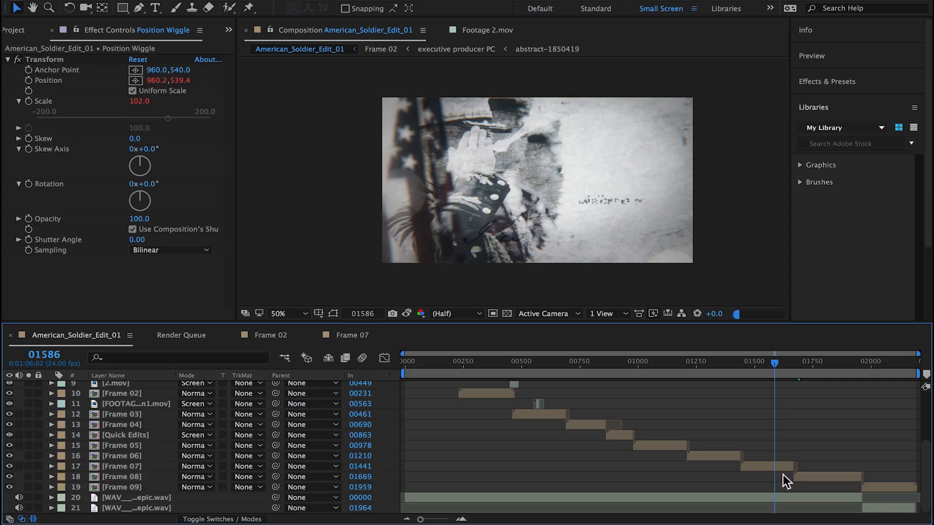
{"action": "double_click", "coordinate": [774, 466]}
{"action": "scroll", "coordinate": [186, 419], "scroll_direction": "down", "scroll_amount": 5}
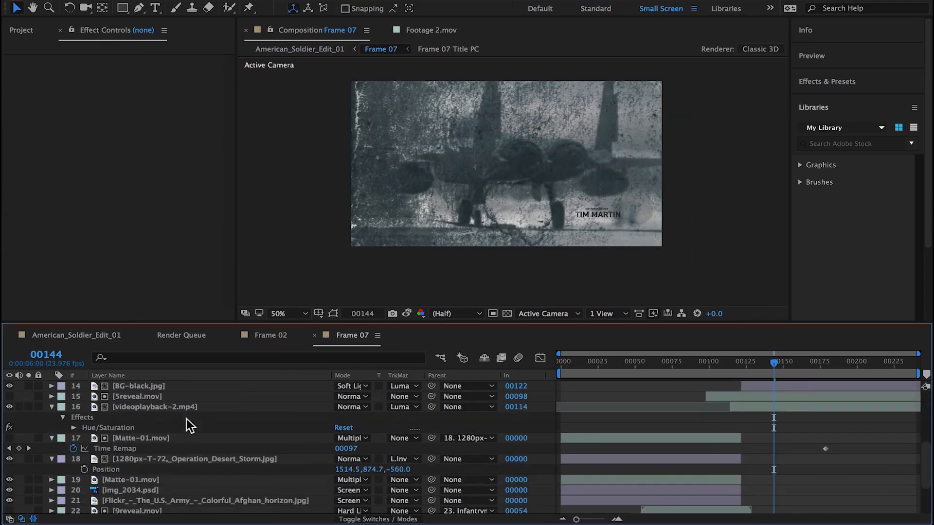
{"action": "scroll", "coordinate": [176, 428], "scroll_direction": "down", "scroll_amount": 3}
{"action": "scroll", "coordinate": [176, 427], "scroll_direction": "up", "scroll_amount": 6}
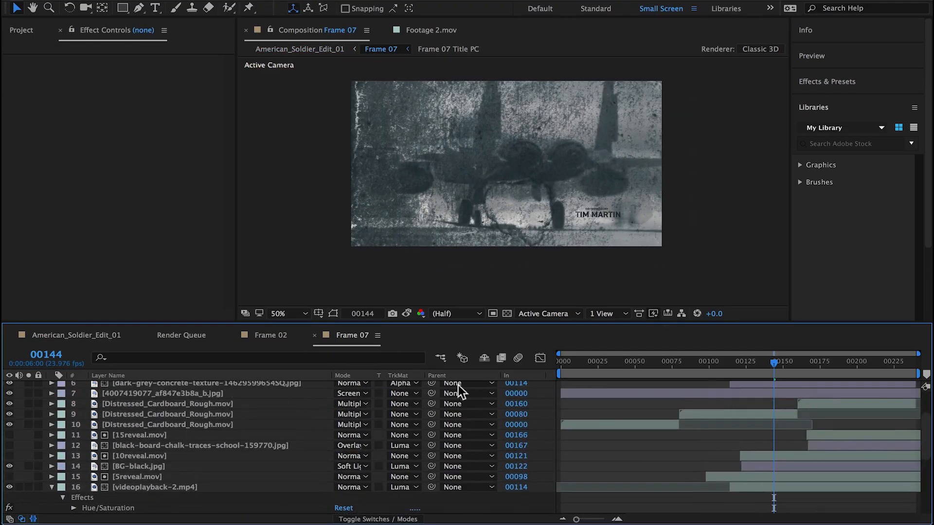
End the second Distressed_Cardboard_Rough.mov layer at frame 113 in Frame 07 and delete the one starting at frame 160.
{"action": "left_click_drag", "start_coordinate": [772, 358], "coordinate": [728, 363]}
{"action": "left_click", "coordinate": [740, 409]}
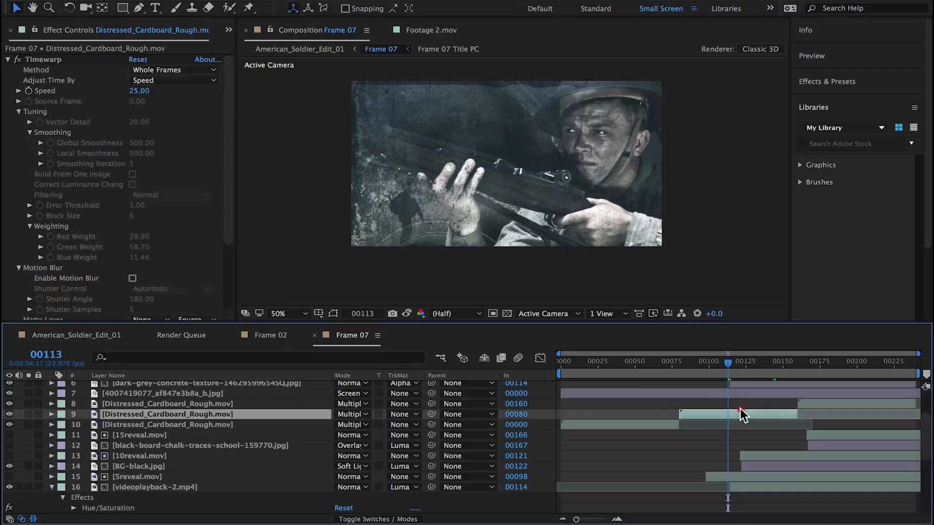
{"action": "key", "text": "alt+]"}
{"action": "left_click", "coordinate": [815, 403]}
{"action": "key", "text": "Delete"}
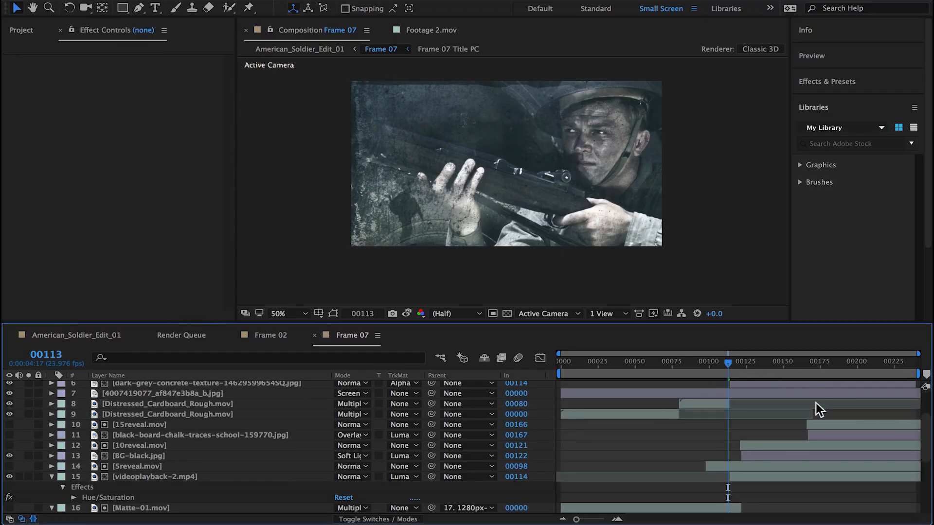
Review the jet shot from frame 114 and at frame 1594 of the main edit, and reopen Frame 07.
{"action": "key", "text": "Page_Down"}
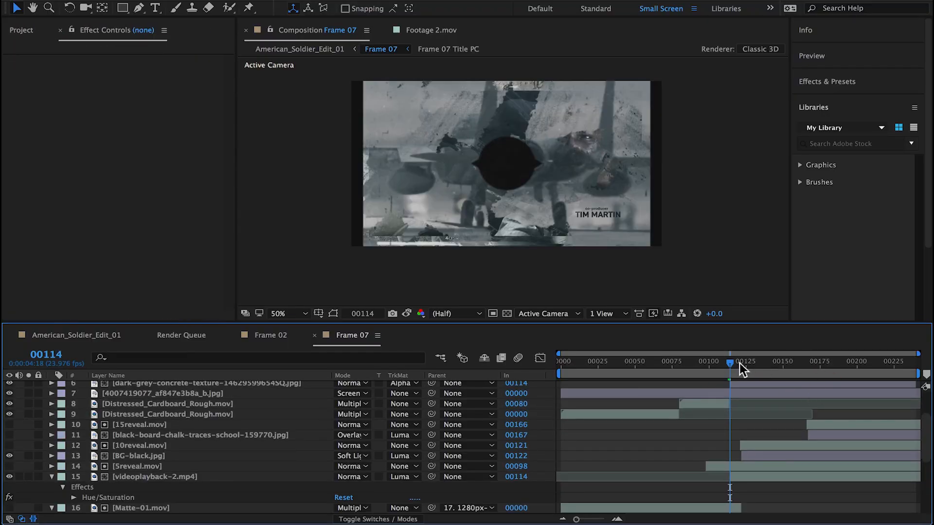
{"action": "left_click_drag", "start_coordinate": [739, 363], "coordinate": [783, 362]}
{"action": "left_click", "coordinate": [89, 336]}
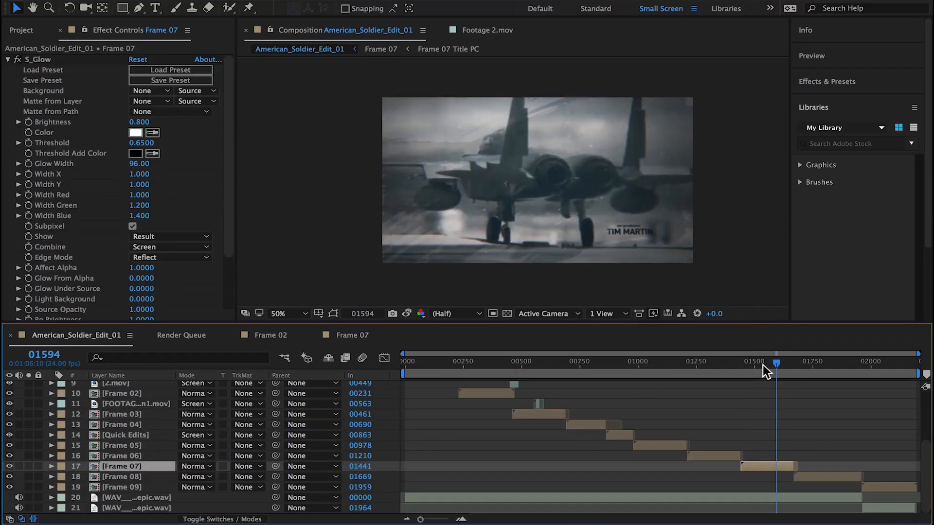
{"action": "double_click", "coordinate": [778, 466]}
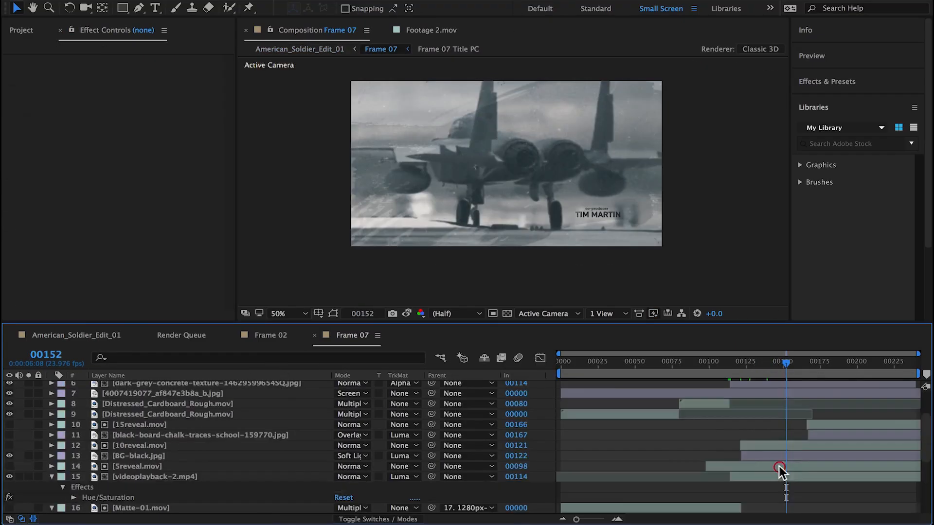
{"action": "scroll", "coordinate": [792, 395], "scroll_direction": "up", "scroll_amount": 5}
Try an adjustment layer above Frame 07 Title PC starting at frame 114, browse effects for it and delete it.
{"action": "left_click", "coordinate": [779, 426]}
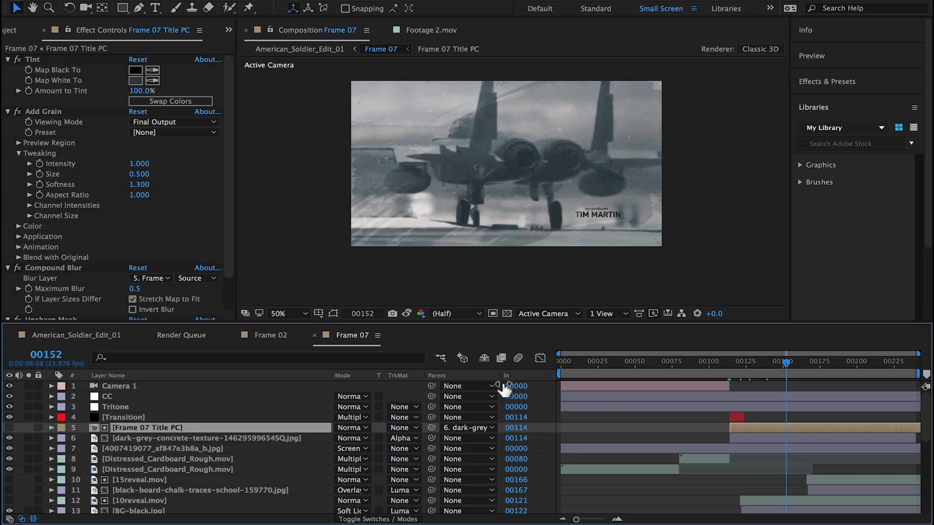
{"action": "left_click", "coordinate": [239, 0]}
{"action": "left_click", "coordinate": [462, 71]}
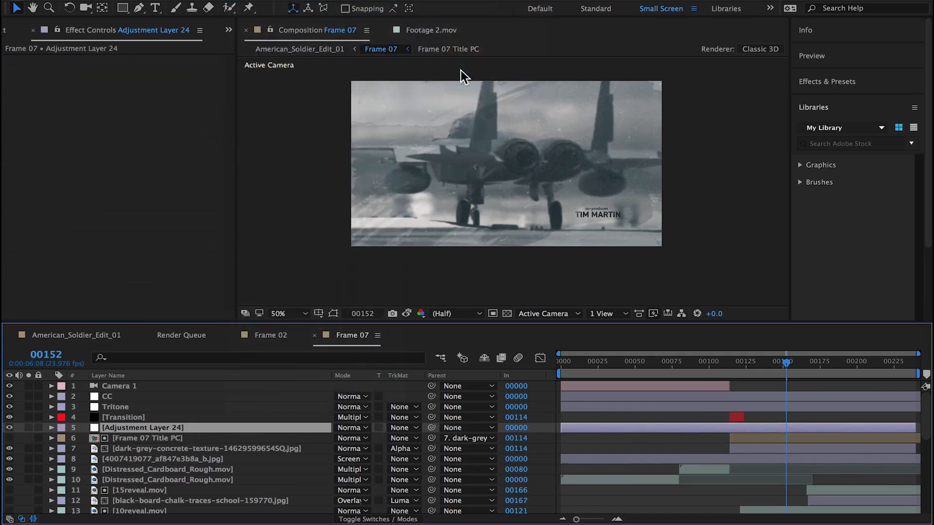
{"action": "left_click_drag", "start_coordinate": [582, 427], "coordinate": [752, 428]}
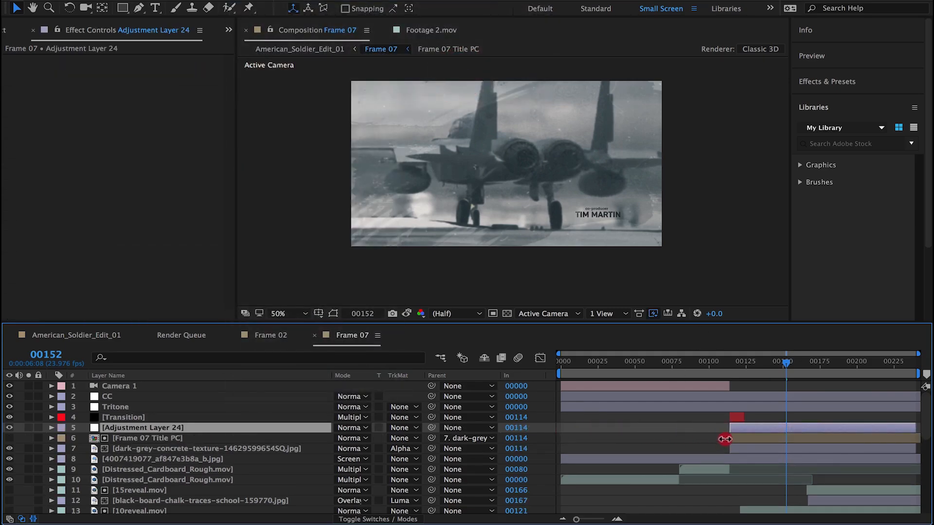
{"action": "left_click", "coordinate": [291, 1]}
{"action": "scroll", "coordinate": [316, 438], "scroll_direction": "down", "scroll_amount": 5}
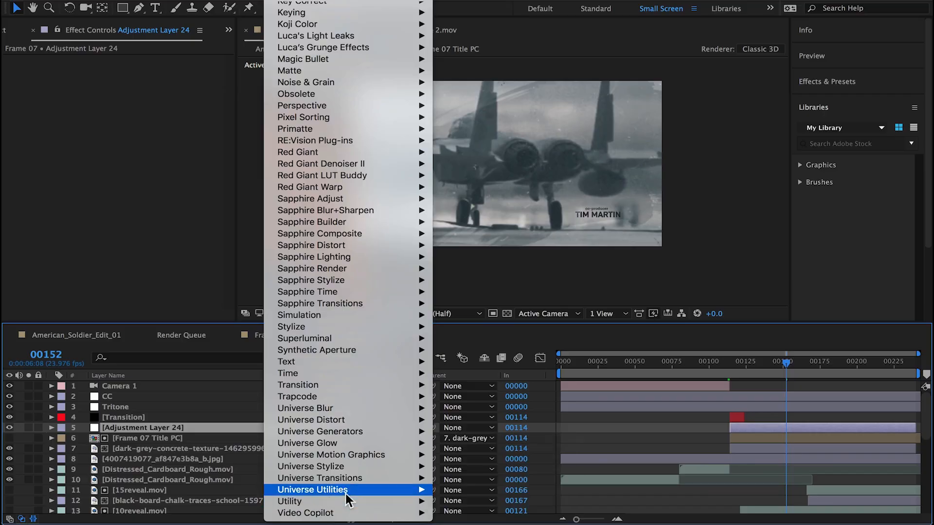
{"action": "left_click", "coordinate": [95, 429]}
{"action": "key", "text": "Delete"}
Create a black 1920 × 1080 px solid named vignette in Frame 07.
{"action": "left_click", "coordinate": [240, 0]}
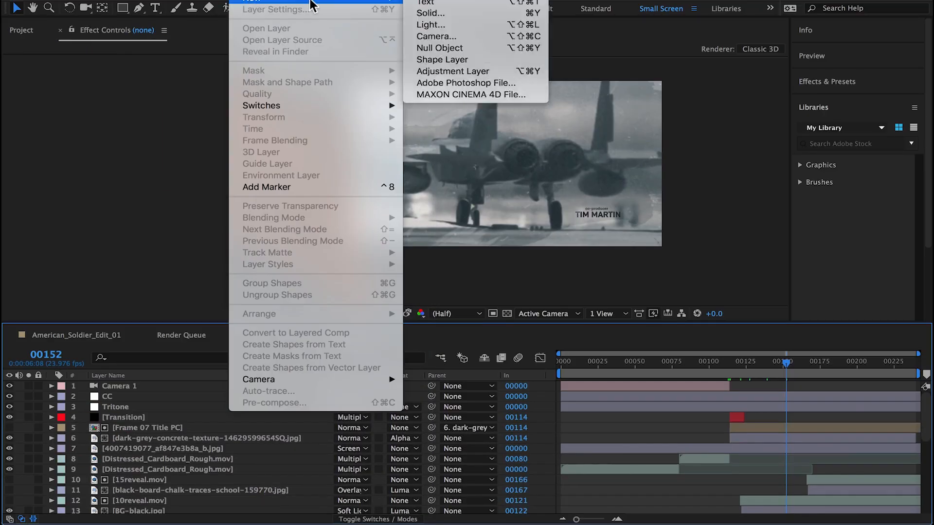
{"action": "left_click", "coordinate": [462, 28]}
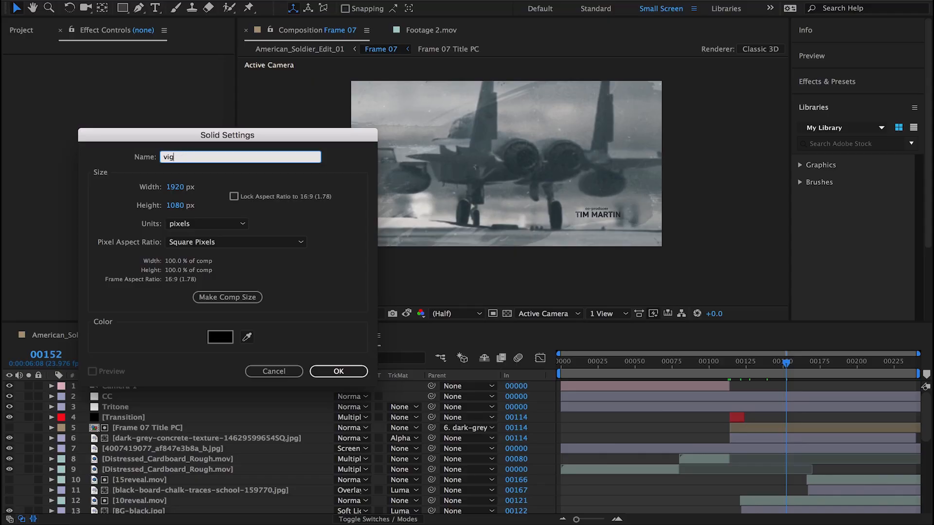
{"action": "key", "text": "Return"}
Draw a rounded rectangle mask over most of the vignette solid and set the mask mode to Subtract.
{"action": "left_click", "coordinate": [123, 8]}
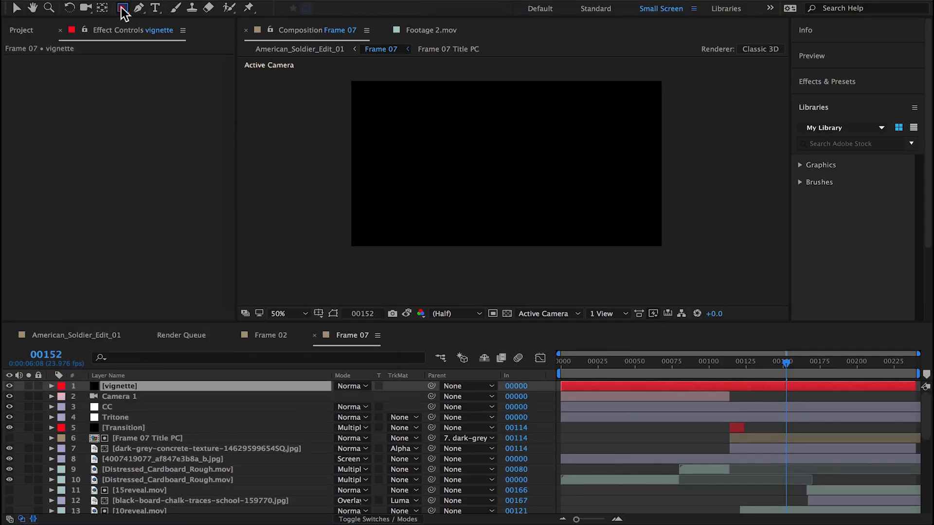
{"action": "mouse_move", "coordinate": [382, 86]}
{"action": "left_mouse_down"}
{"action": "mouse_move", "coordinate": [582, 240]}
{"action": "mouse_move", "coordinate": [633, 242]}
{"action": "left_mouse_up"}
{"action": "left_click", "coordinate": [350, 406]}
{"action": "left_click", "coordinate": [365, 440]}
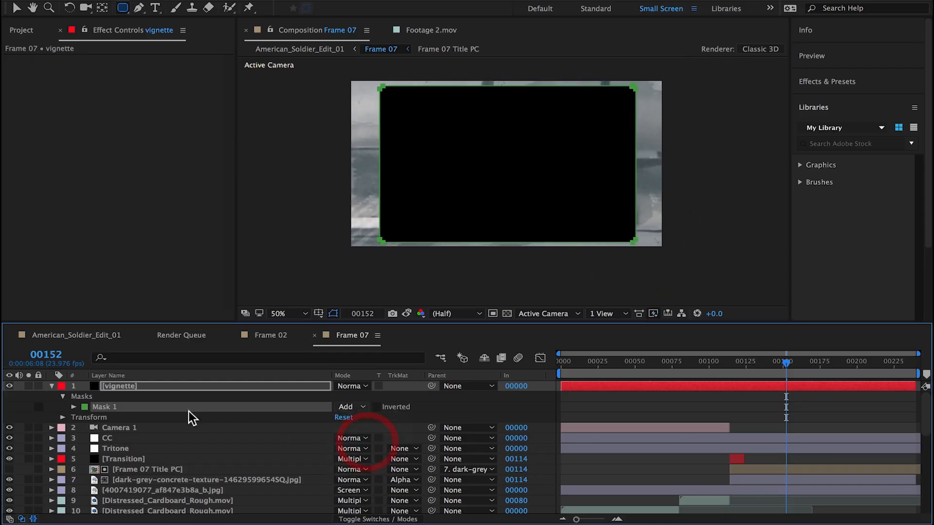
Move the vignette layer directly below Transition and trim its start to frame 114.
{"action": "left_click_drag", "start_coordinate": [190, 386], "coordinate": [167, 457]}
{"action": "left_click_drag", "start_coordinate": [561, 416], "coordinate": [729, 431]}
{"action": "left_click_drag", "start_coordinate": [123, 417], "coordinate": [132, 463]}
Feather the vignette mask by 91 pixels and widen it toward the left and right edges of the frame.
{"action": "key", "text": "f"}
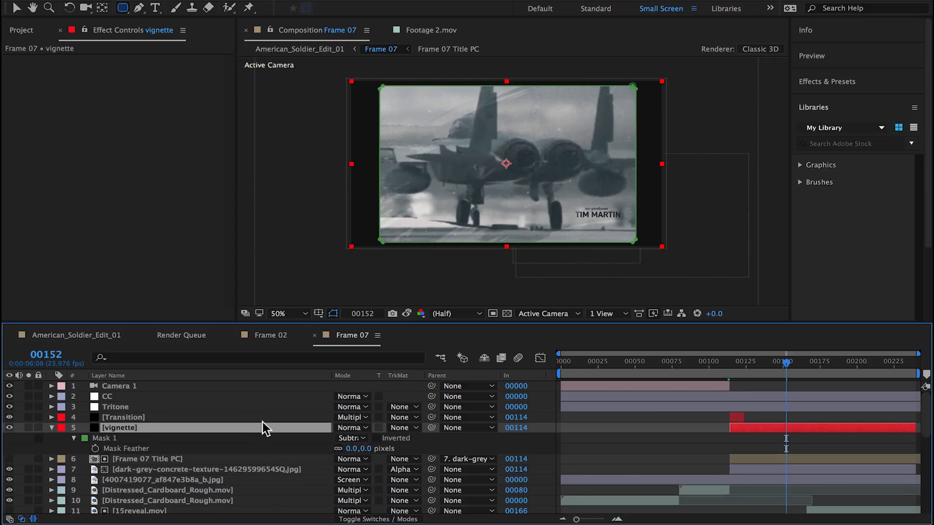
{"action": "left_click_drag", "start_coordinate": [351, 449], "coordinate": [419, 446]}
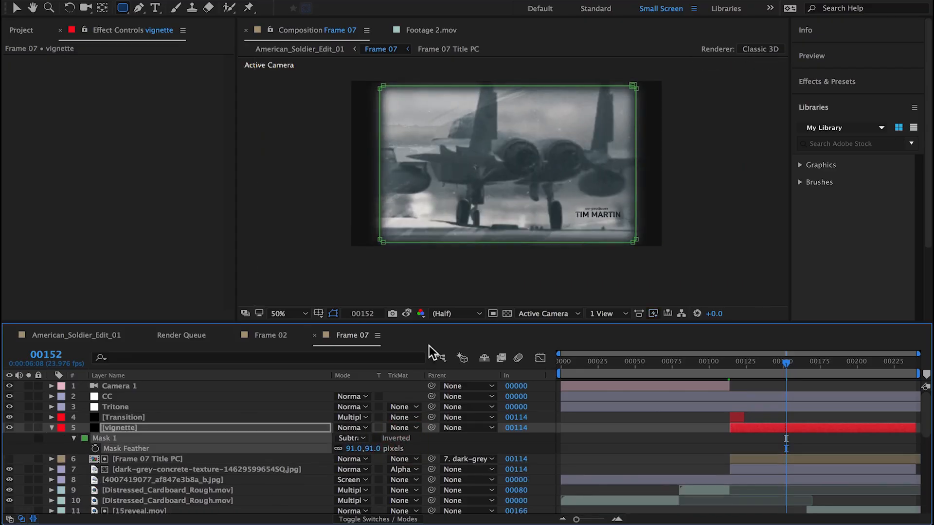
{"action": "key", "text": "v"}
{"action": "left_click", "coordinate": [381, 88]}
{"action": "left_click", "coordinate": [381, 240], "text": "shift"}
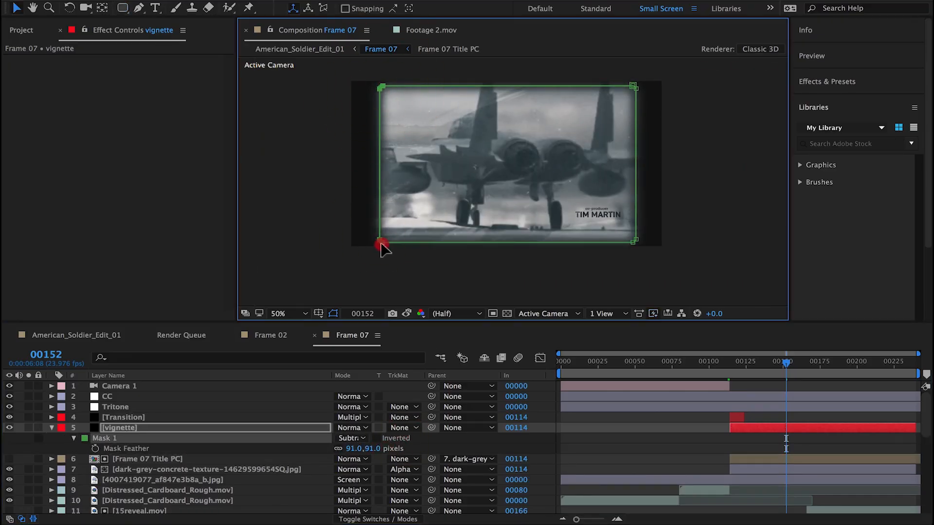
{"action": "left_click_drag", "start_coordinate": [381, 240], "coordinate": [368, 246]}
{"action": "left_click", "coordinate": [633, 88]}
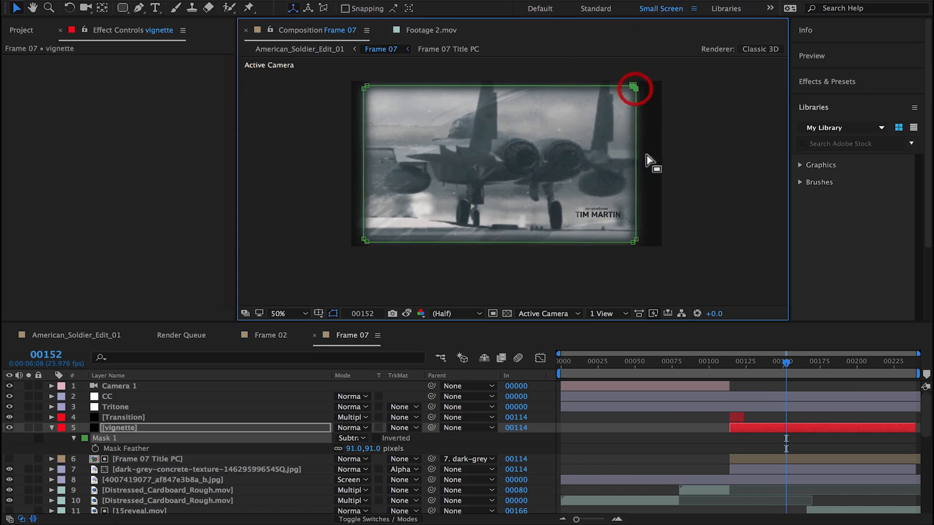
{"action": "left_click_drag", "start_coordinate": [636, 242], "coordinate": [648, 246]}
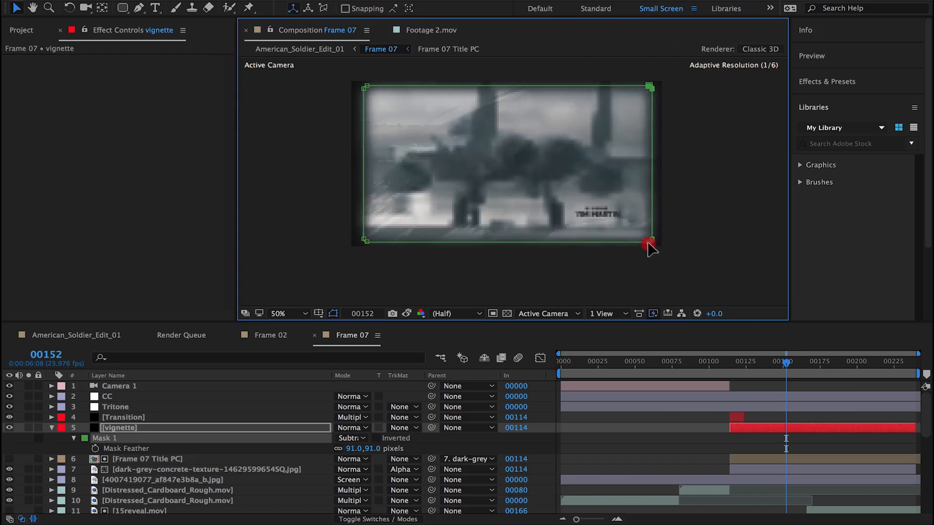
{"action": "left_click", "coordinate": [704, 232]}
Preview frames 1442 to 1669 of American_Soldier_Edit_01 as the work area and reopen Frame 07 at frame 22.
{"action": "left_click", "coordinate": [89, 337]}
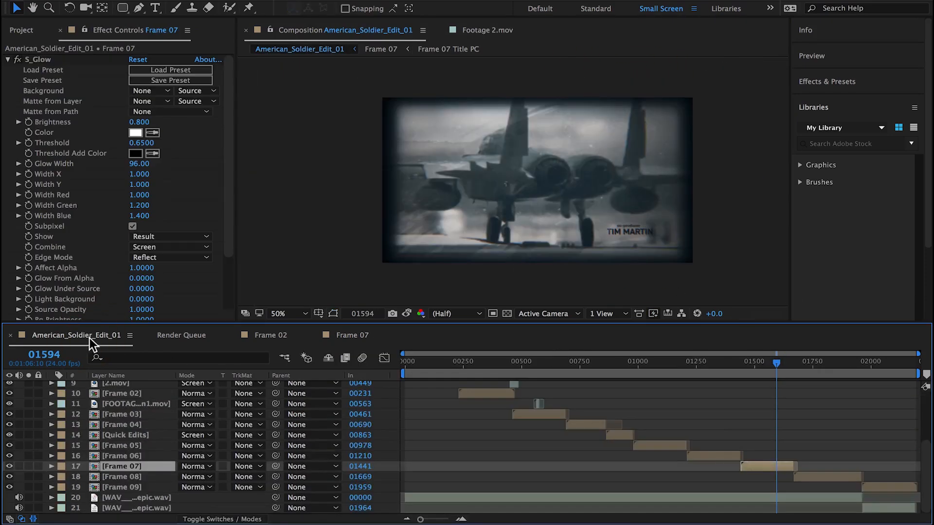
{"action": "left_click_drag", "start_coordinate": [767, 359], "coordinate": [745, 371]}
{"action": "key", "text": "b"}
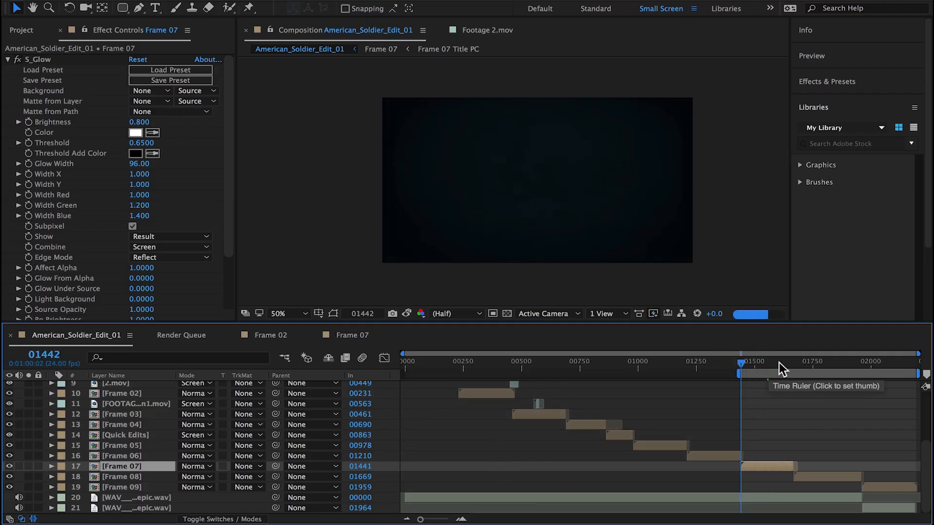
{"action": "left_click", "coordinate": [786, 363], "text": "shift"}
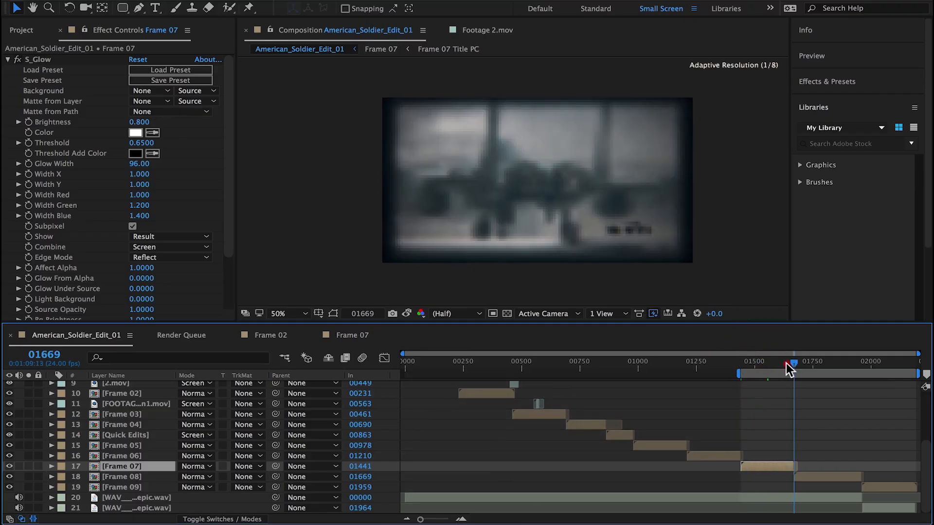
{"action": "key", "text": "n"}
{"action": "key", "text": "space"}
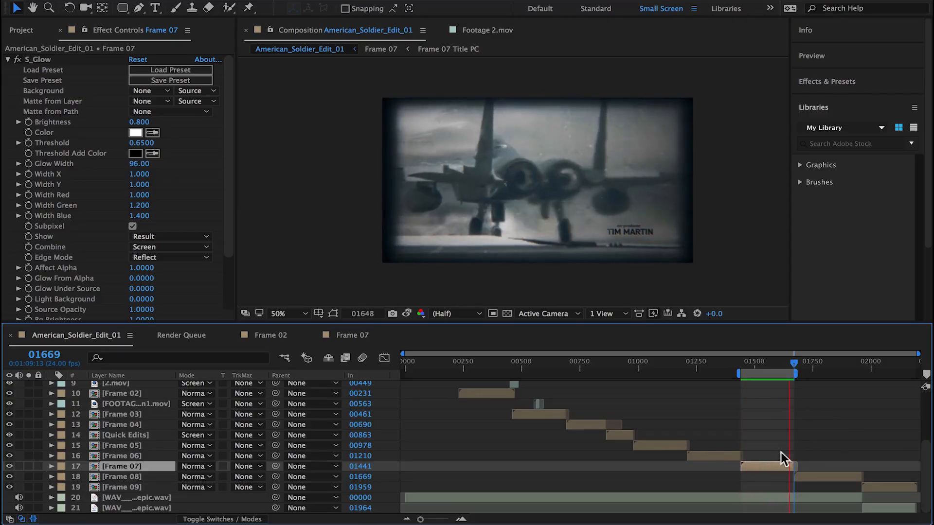
{"action": "double_click", "coordinate": [761, 466]}
{"action": "left_click_drag", "start_coordinate": [765, 363], "coordinate": [593, 384]}
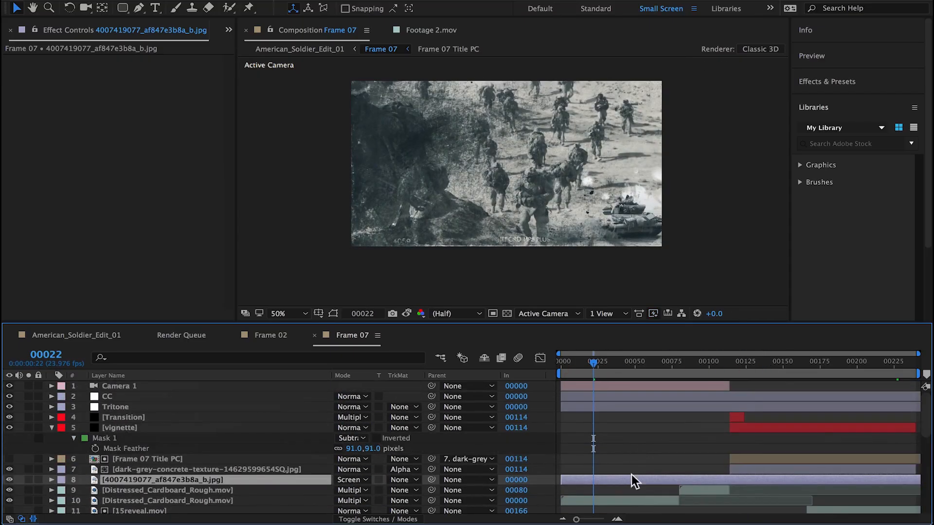
Try a rounded rectangle mask feathered 63 pixels over the right part of the Distressed_Cardboard_Rough.mov layer starting at frame 0.
{"action": "left_click", "coordinate": [626, 498]}
{"action": "left_click", "coordinate": [122, 8]}
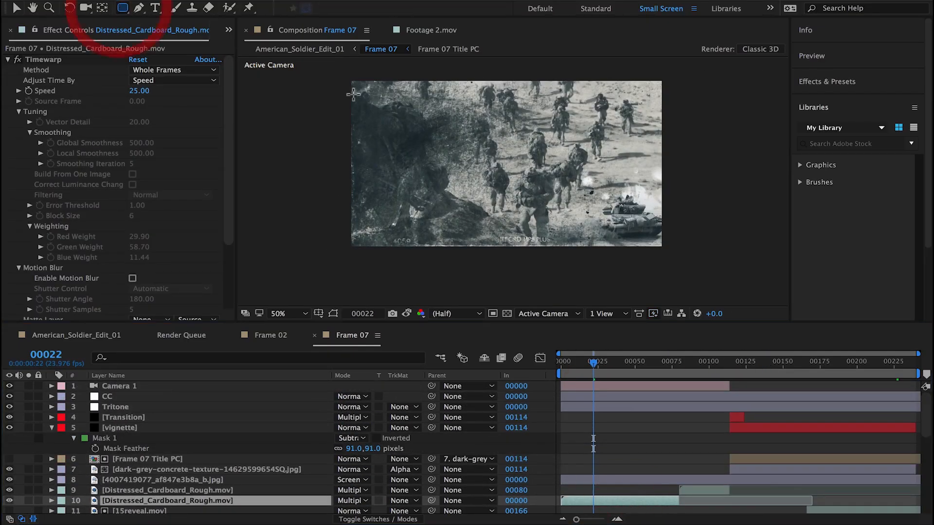
{"action": "left_click_drag", "start_coordinate": [694, 70], "coordinate": [453, 262]}
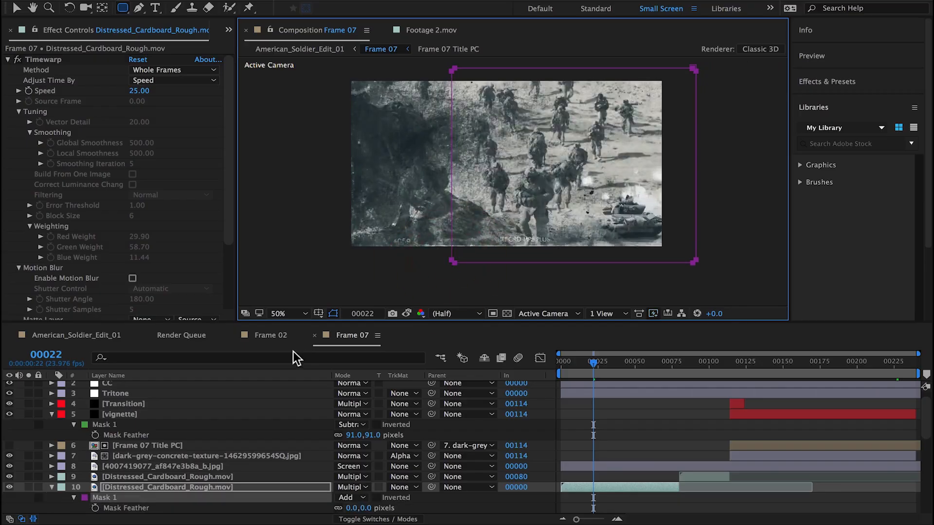
{"action": "left_click_drag", "start_coordinate": [350, 508], "coordinate": [382, 508]}
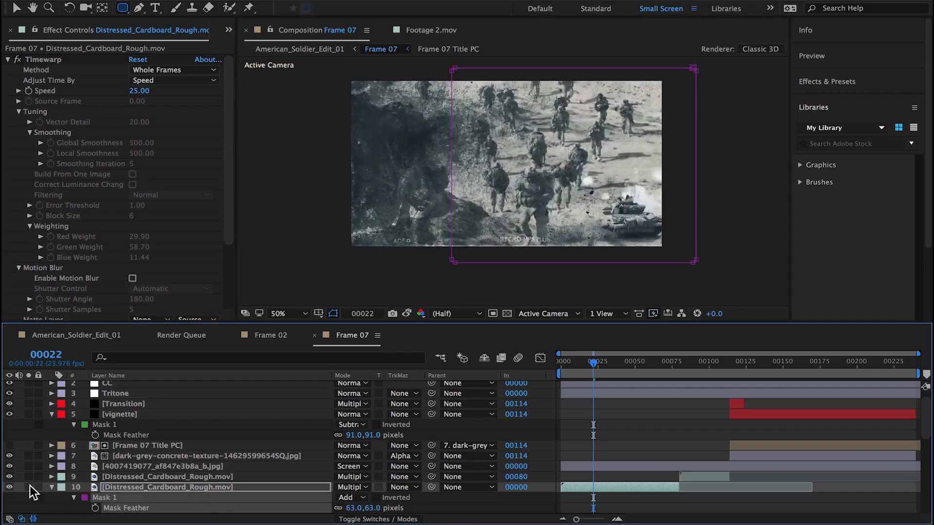
Solo the masked cardboard layer to inspect it, delete its mask and end the solo.
{"action": "left_click", "coordinate": [28, 487]}
{"action": "left_click", "coordinate": [27, 486]}
{"action": "scroll", "coordinate": [67, 492], "scroll_direction": "down", "scroll_amount": 3}
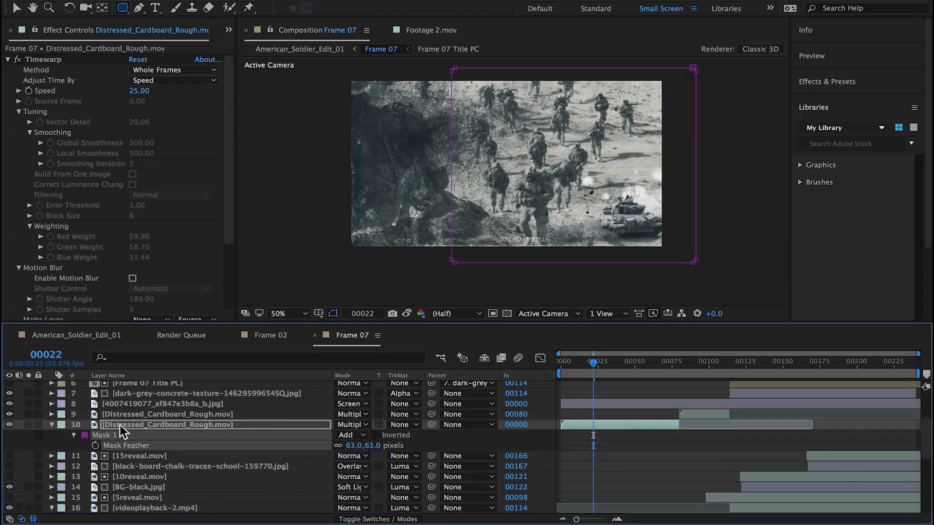
{"action": "left_click", "coordinate": [29, 424]}
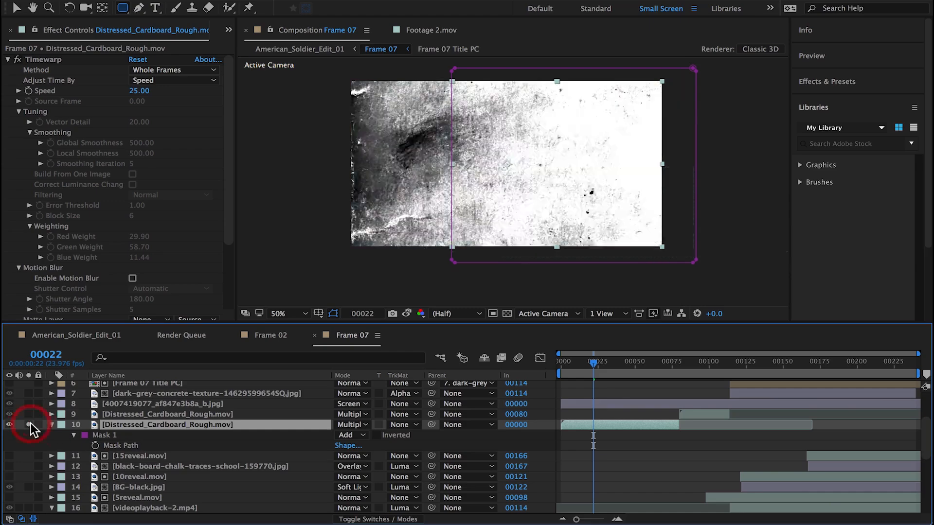
{"action": "left_click", "coordinate": [101, 435]}
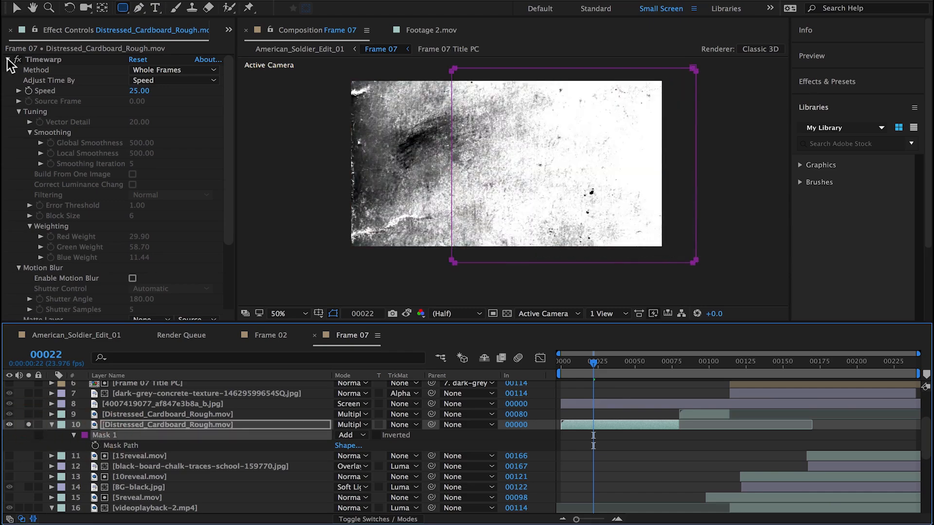
{"action": "left_click", "coordinate": [8, 59]}
{"action": "left_click", "coordinate": [121, 445]}
{"action": "key", "text": "Delete"}
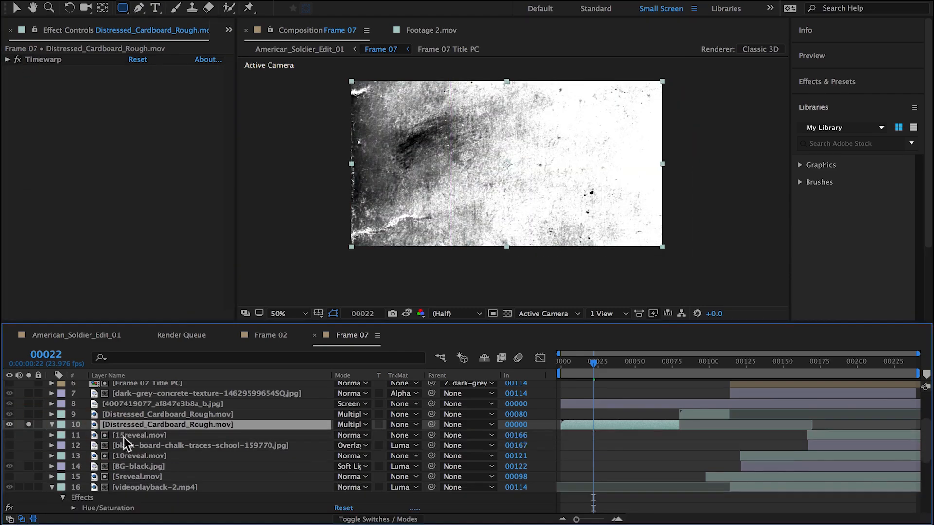
{"action": "left_click", "coordinate": [28, 424]}
Set the blending mode of both Distressed_Cardboard_Rough.mov layers in Frame 07 to Darken.
{"action": "left_click", "coordinate": [346, 424]}
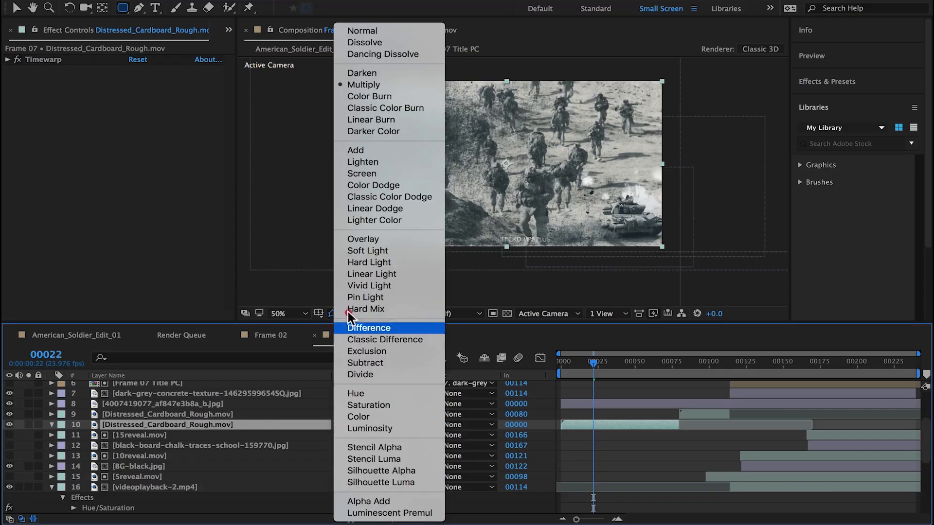
{"action": "left_click", "coordinate": [361, 96]}
{"action": "key", "text": "shift+minus"}
{"action": "key", "text": "shift+minus"}
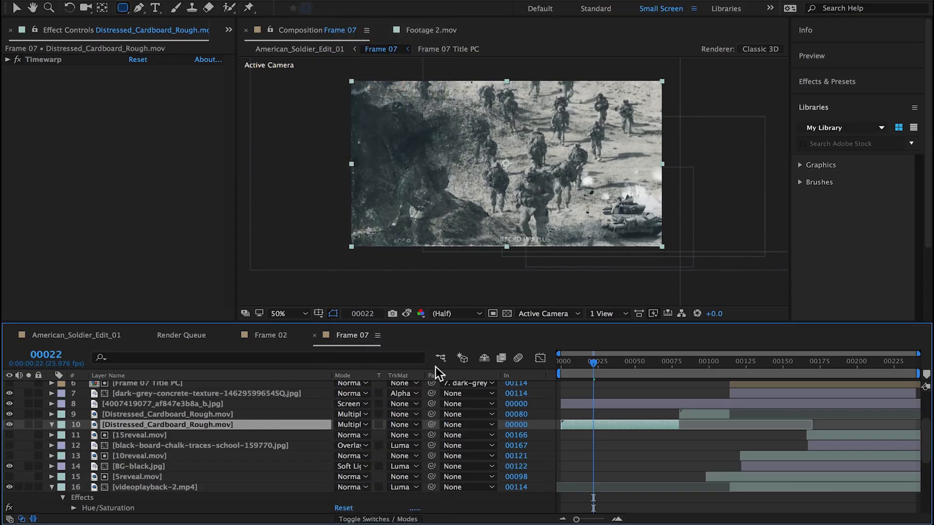
{"action": "left_click", "coordinate": [690, 415]}
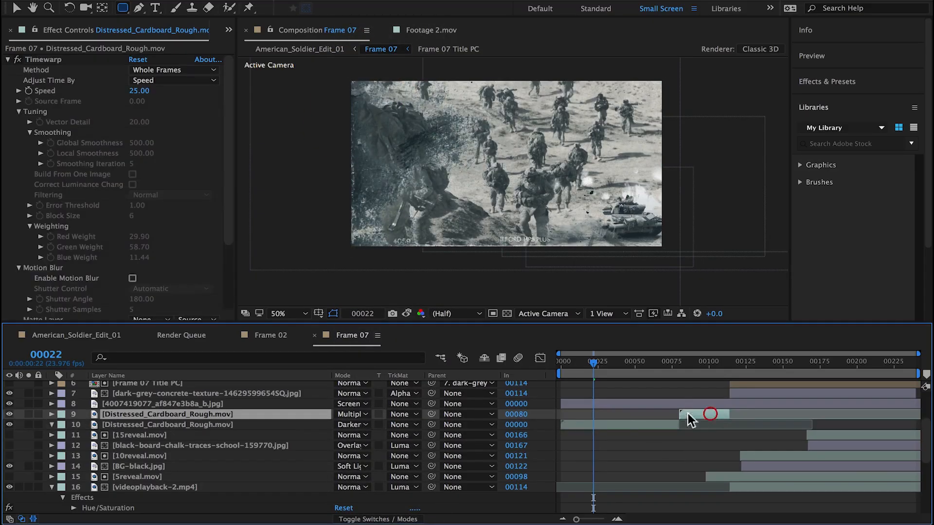
{"action": "left_click", "coordinate": [353, 414]}
{"action": "left_click", "coordinate": [366, 76]}
Check frames 1350 and 1114 of American_Soldier_Edit_01 and move the work area onto the Frame 05 clip.
{"action": "left_click", "coordinate": [77, 335]}
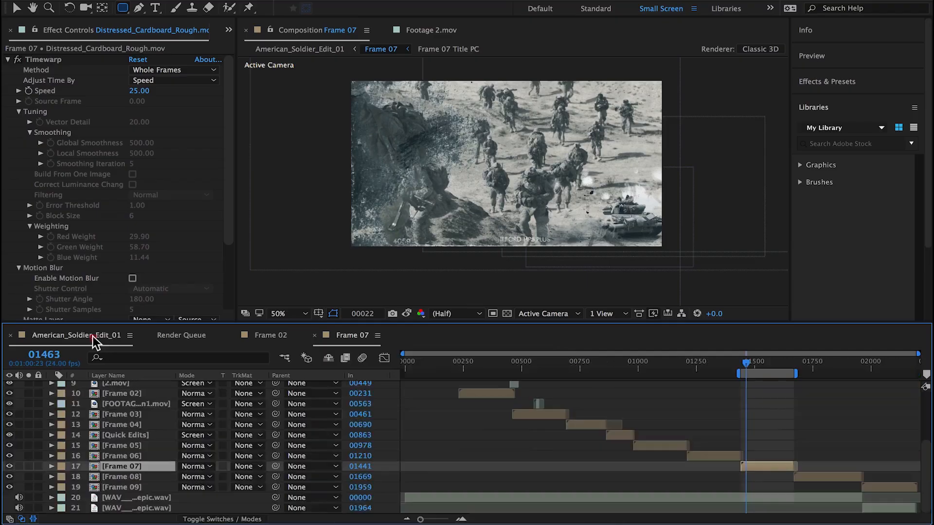
{"action": "left_click", "coordinate": [716, 372]}
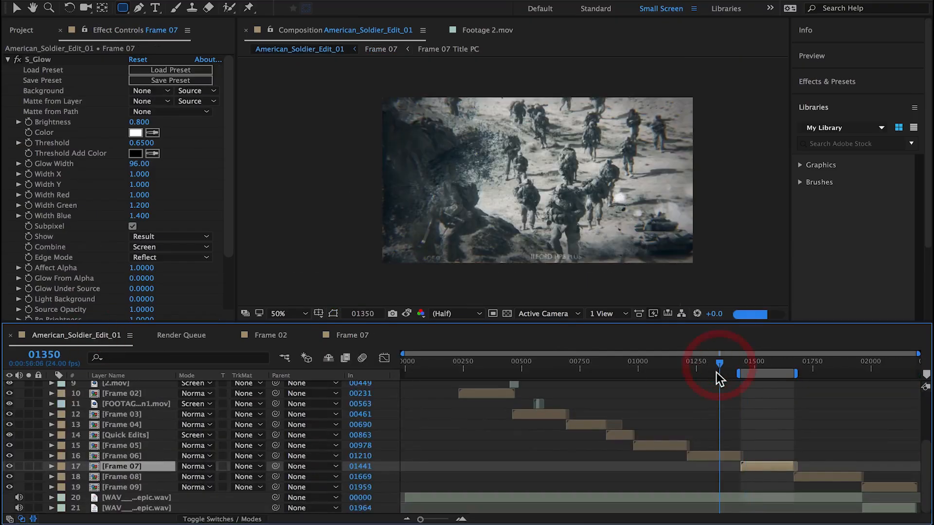
{"action": "left_click", "coordinate": [664, 371]}
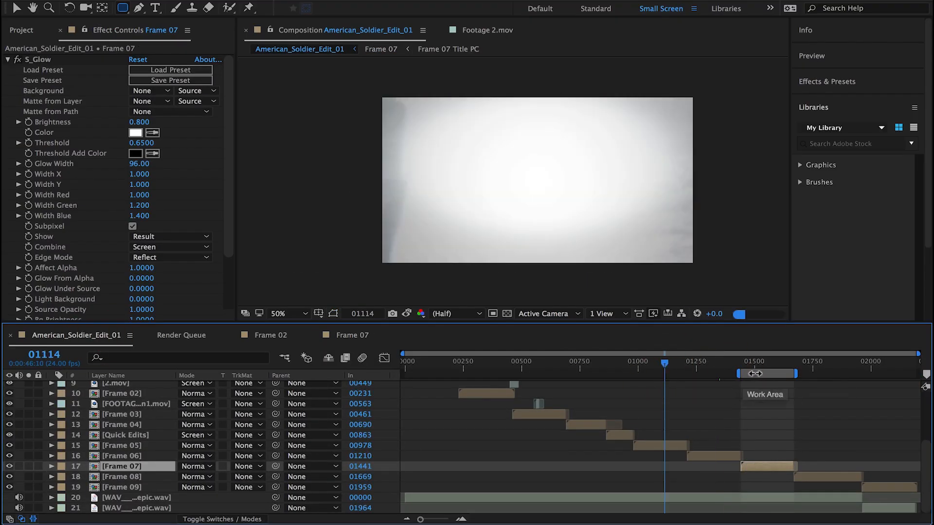
{"action": "left_click_drag", "start_coordinate": [762, 374], "coordinate": [656, 382]}
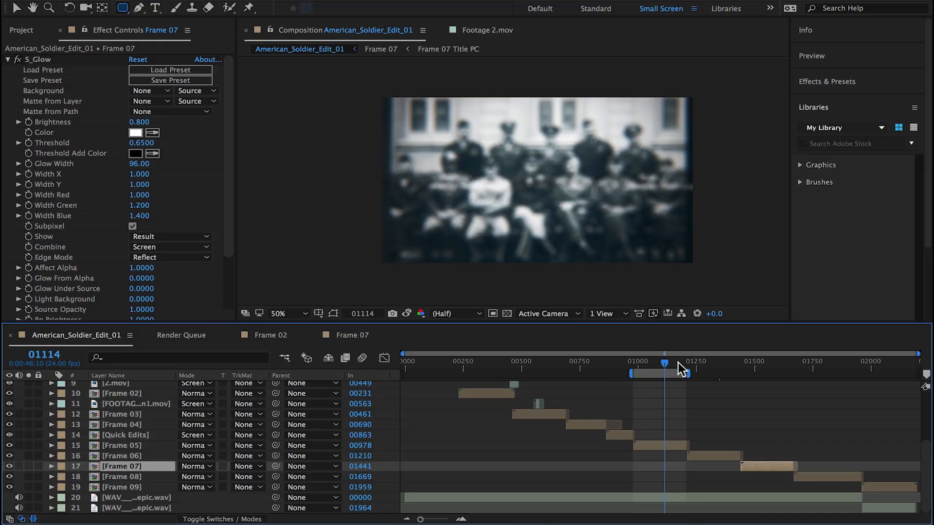
Review frames 1416 and 847 of the main edit and extend the work area back to the start of Frame 04.
{"action": "left_click_drag", "start_coordinate": [682, 366], "coordinate": [734, 364]}
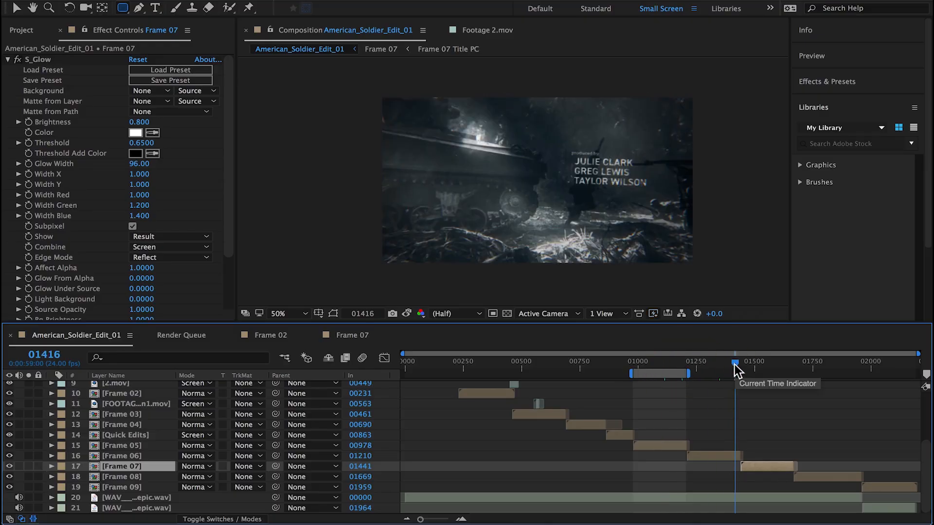
{"action": "left_click", "coordinate": [625, 365]}
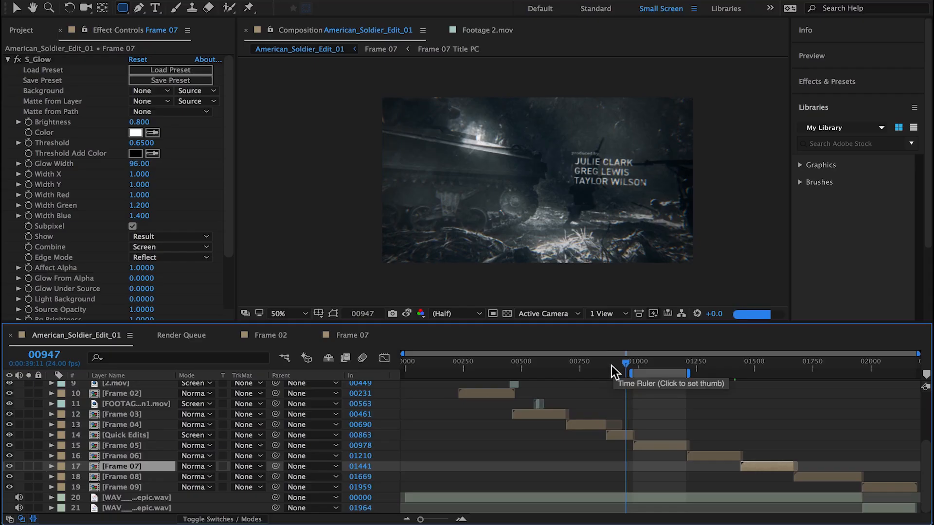
{"action": "left_click", "coordinate": [603, 368]}
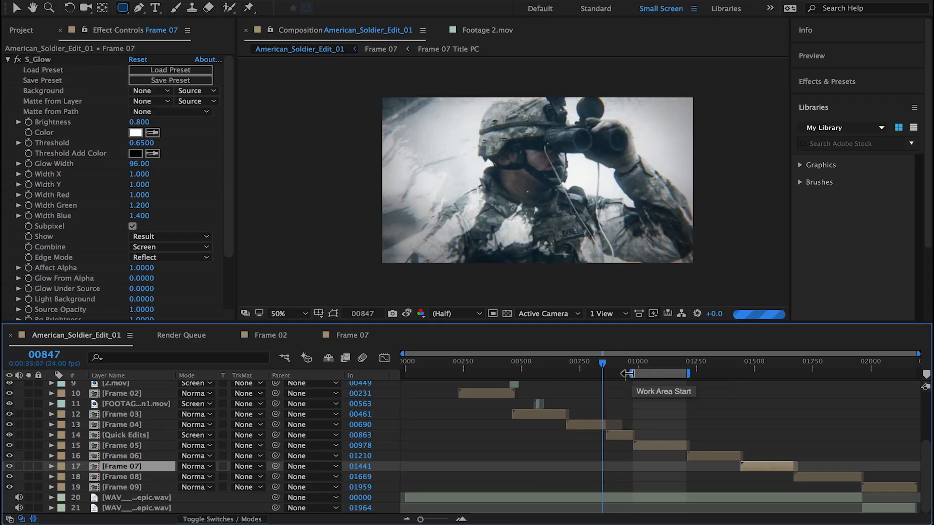
{"action": "left_click_drag", "start_coordinate": [627, 373], "coordinate": [566, 375]}
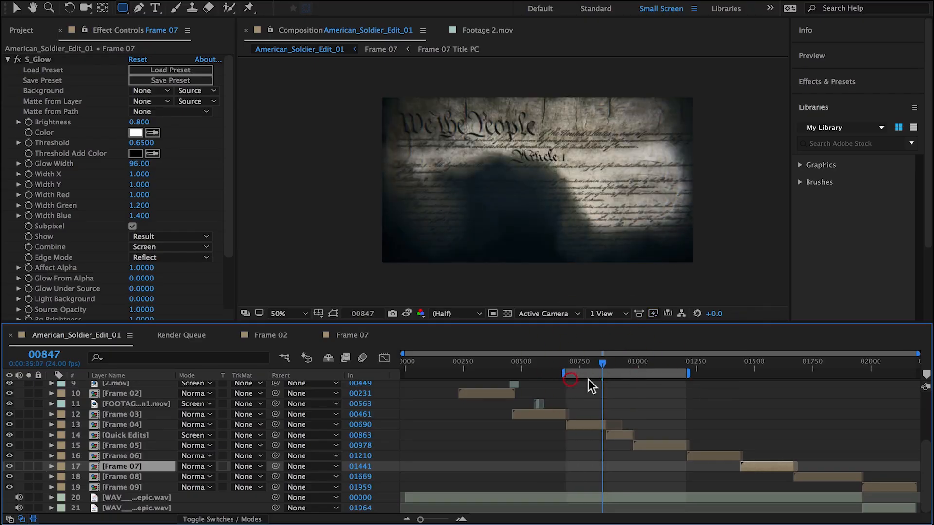
Add a Black & White effect to ConstitutionFULL_p1.jpg in Frame 04, place it above Levels and reveal the layer's keyframes.
{"action": "double_click", "coordinate": [592, 424]}
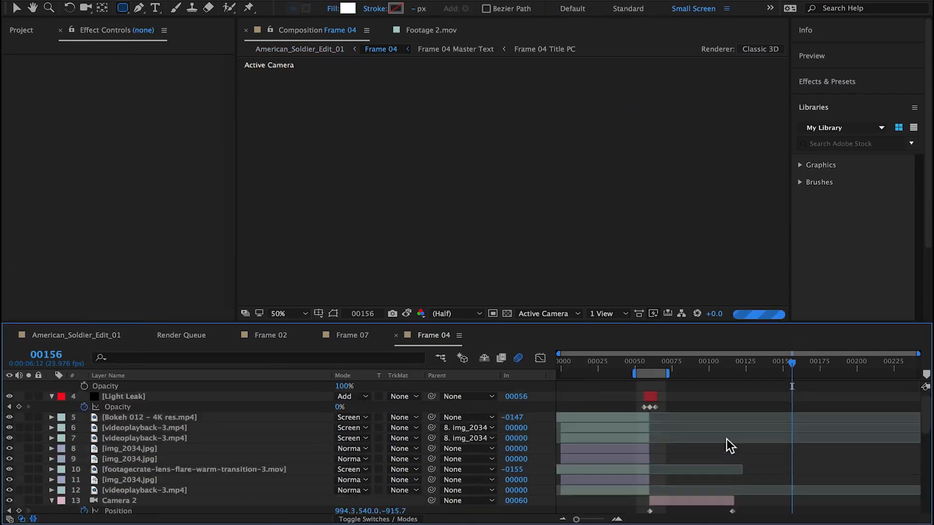
{"action": "left_click", "coordinate": [165, 428]}
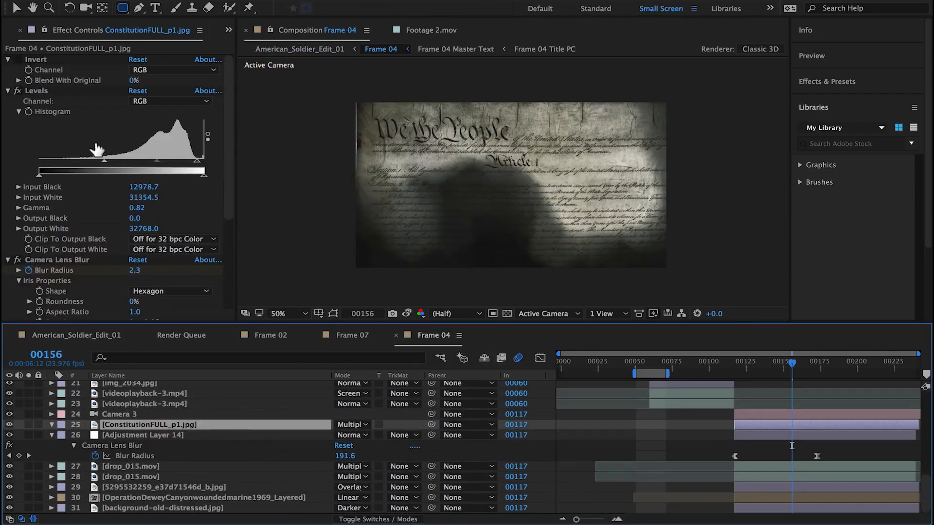
{"action": "left_click", "coordinate": [8, 89]}
{"action": "left_click", "coordinate": [275, 0]}
{"action": "mouse_move", "coordinate": [316, 109]}
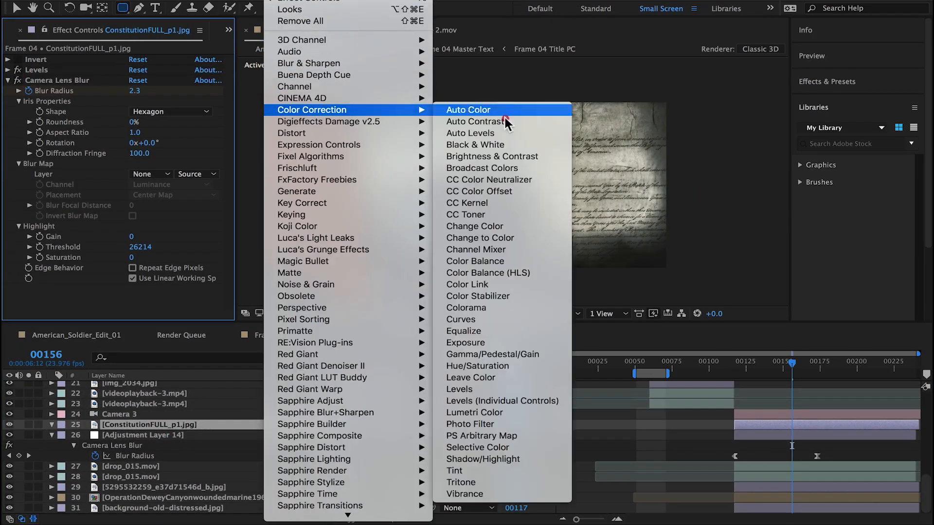
{"action": "left_click", "coordinate": [515, 147]}
{"action": "left_click", "coordinate": [8, 80]}
{"action": "left_click_drag", "start_coordinate": [30, 90], "coordinate": [39, 68]}
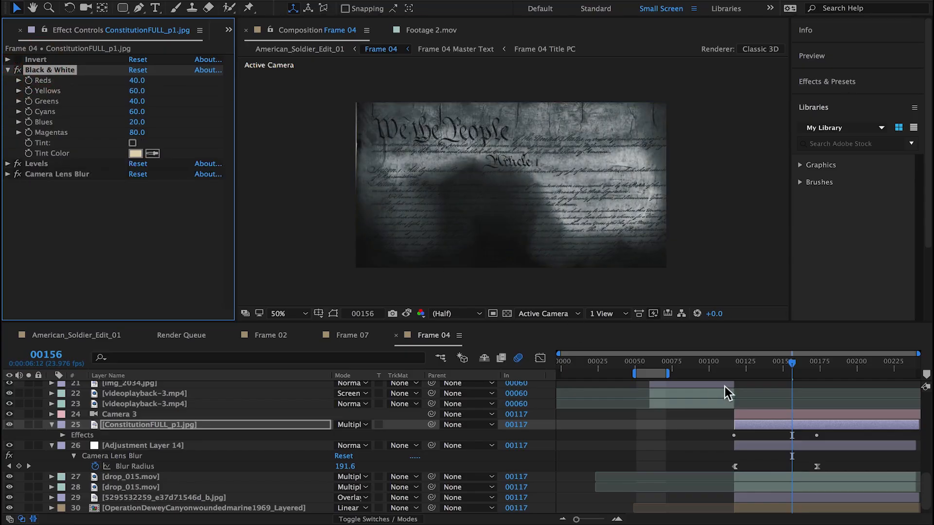
{"action": "key", "text": "u"}
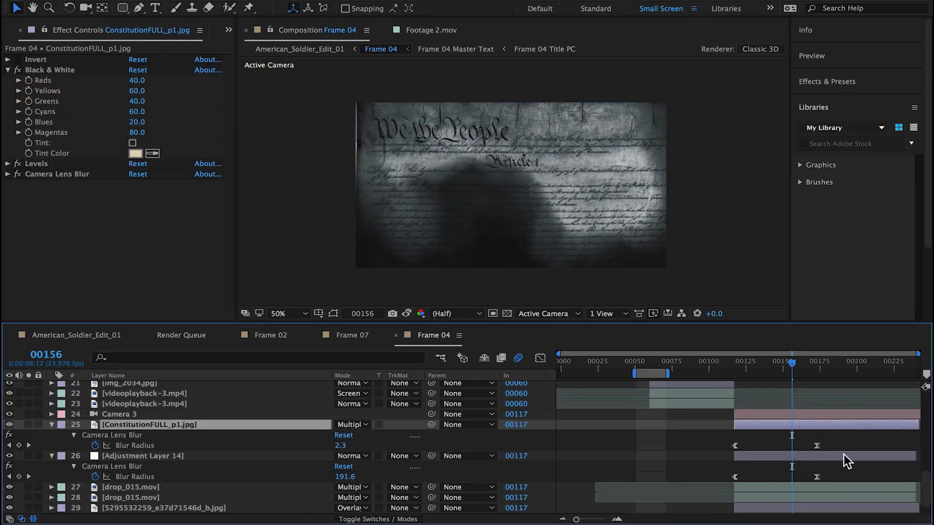
Move the ending Blur Radius keyframes of ConstitutionFULL_p1.jpg and Adjustment Layer 14 to about frame 213, and extend the main edit's work area through Quick Edits.
{"action": "left_click_drag", "start_coordinate": [836, 436], "coordinate": [866, 446]}
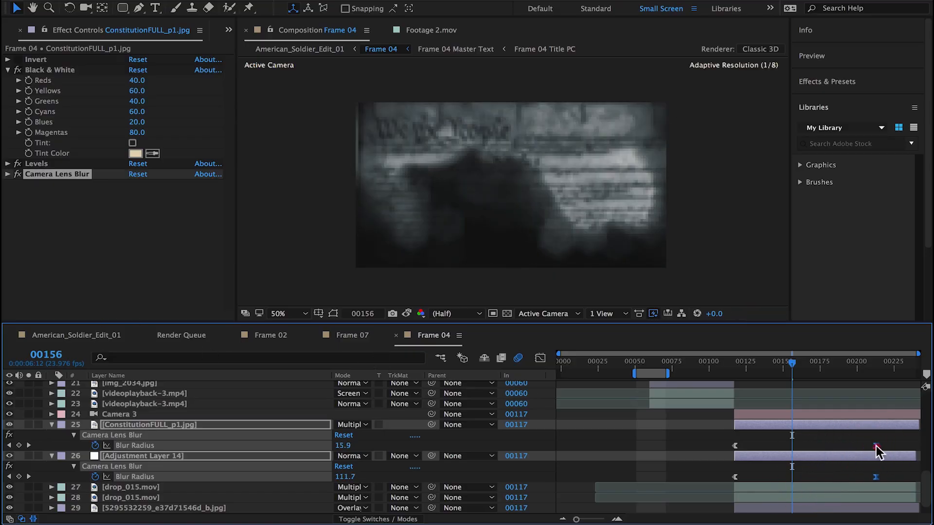
{"action": "left_click", "coordinate": [93, 335]}
{"action": "key", "text": "space"}
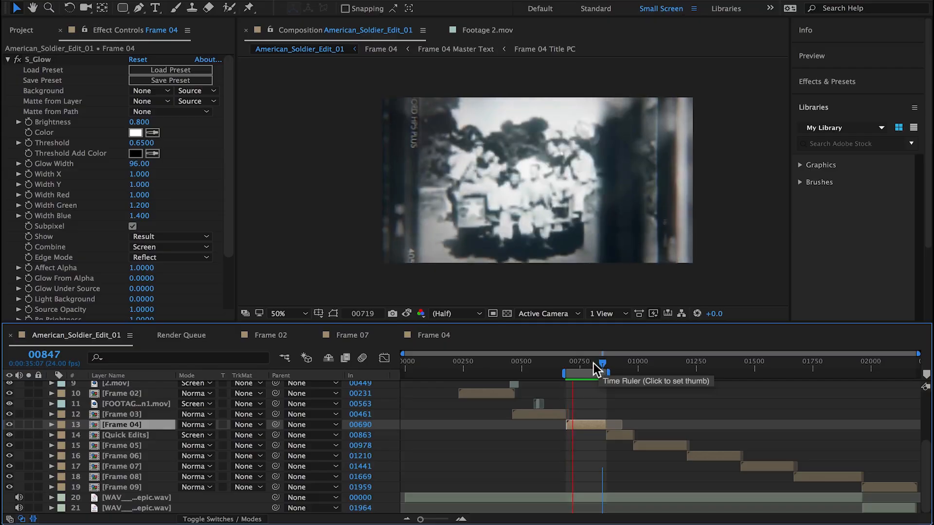
{"action": "left_click_drag", "start_coordinate": [608, 373], "coordinate": [635, 373]}
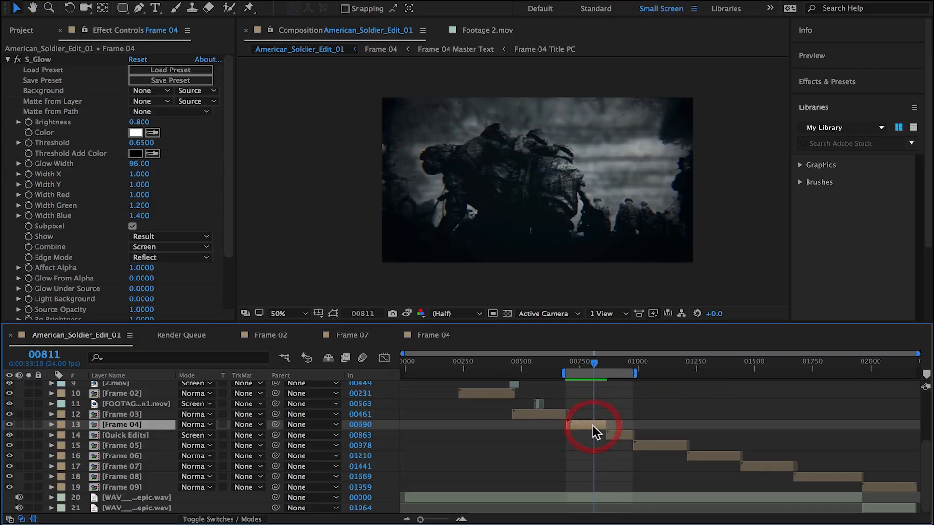
Try fading out the Frame 04 clip with Opacity keyframes starting at 100% on frame 811 and ending on frame 864.
{"action": "key", "text": "alt+shift+t"}
{"action": "left_click", "coordinate": [603, 365]}
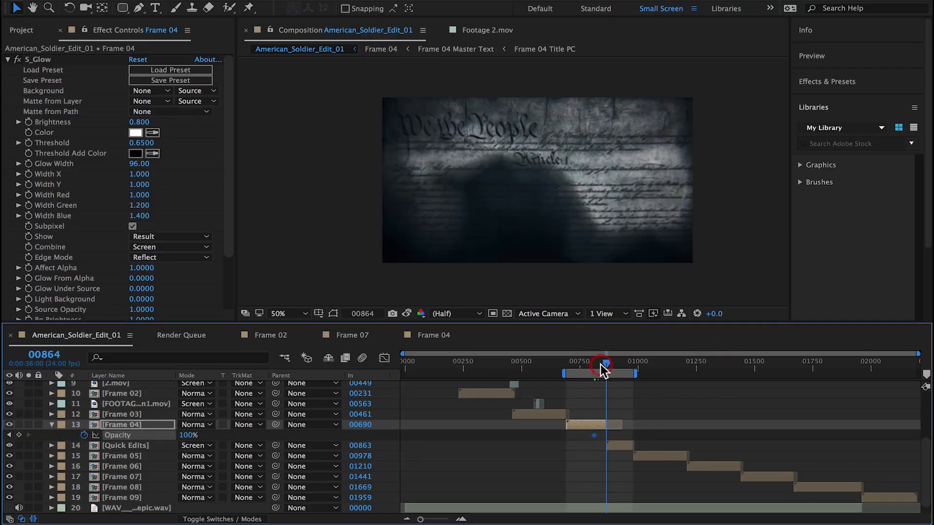
{"action": "left_click_drag", "start_coordinate": [188, 436], "coordinate": [125, 443]}
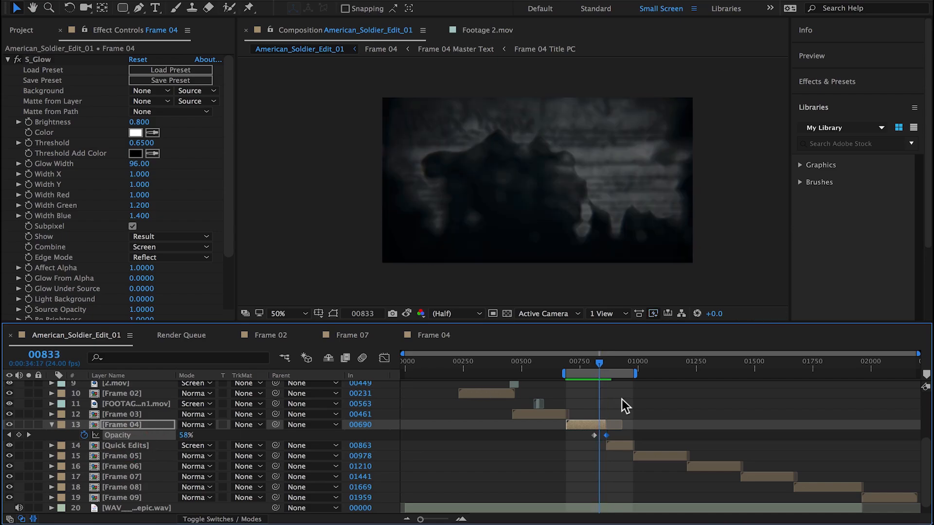
{"action": "key", "text": "super+z"}
{"action": "key", "text": "super+z"}
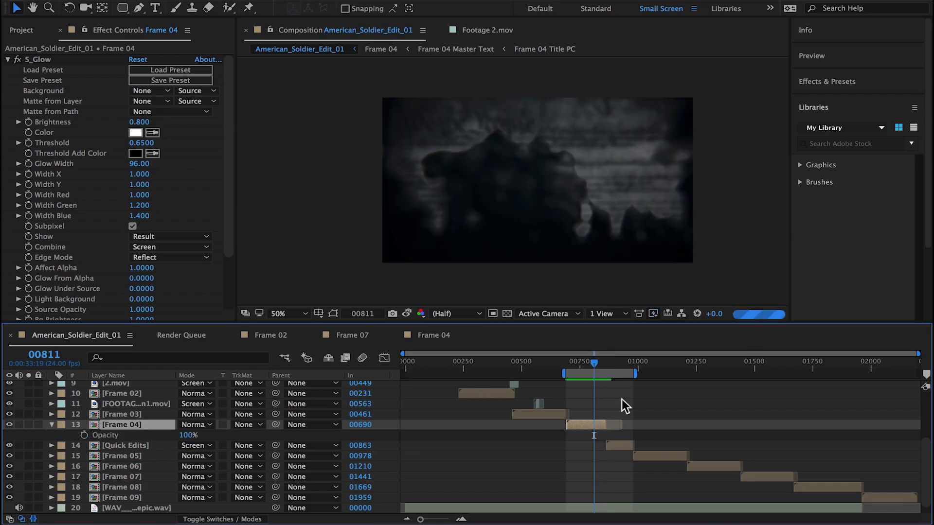
Open the Quick Edits composition from the main edit and reveal the Position keyframes of Camera 1.
{"action": "left_click_drag", "start_coordinate": [593, 361], "coordinate": [615, 364]}
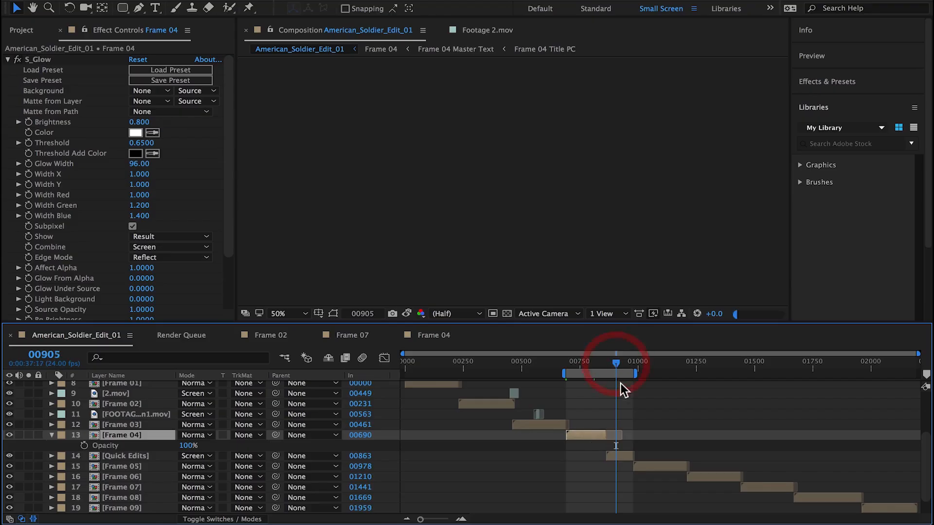
{"action": "double_click", "coordinate": [617, 456]}
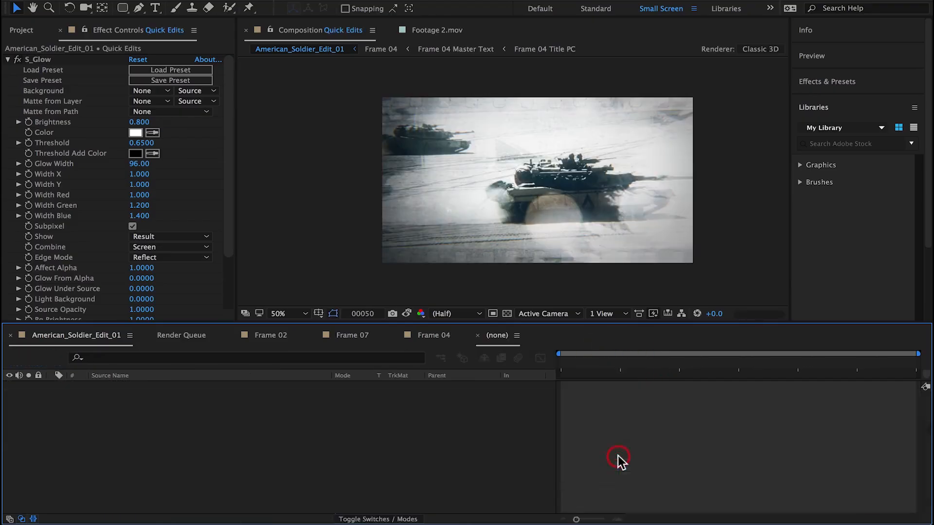
{"action": "scroll", "coordinate": [131, 428], "scroll_direction": "down", "scroll_amount": 5}
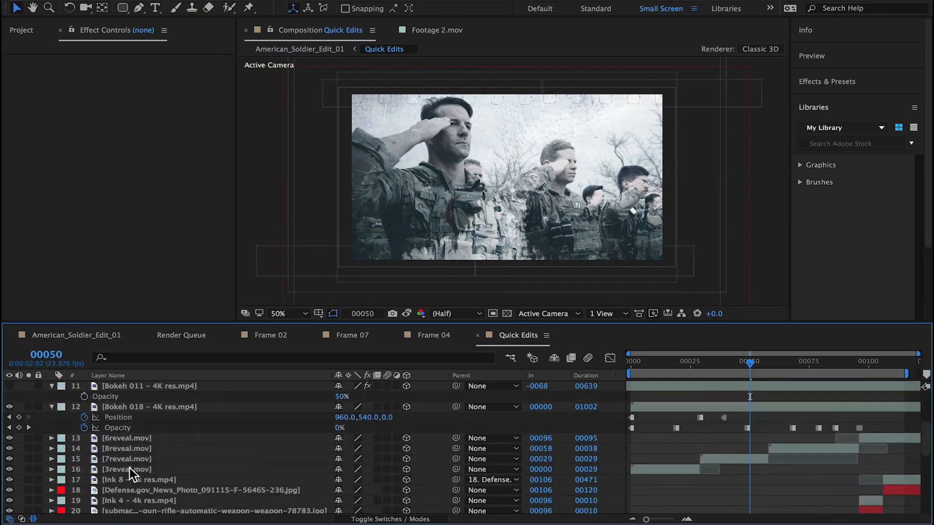
{"action": "scroll", "coordinate": [131, 474], "scroll_direction": "down", "scroll_amount": 10}
{"action": "scroll", "coordinate": [129, 467], "scroll_direction": "up", "scroll_amount": 3}
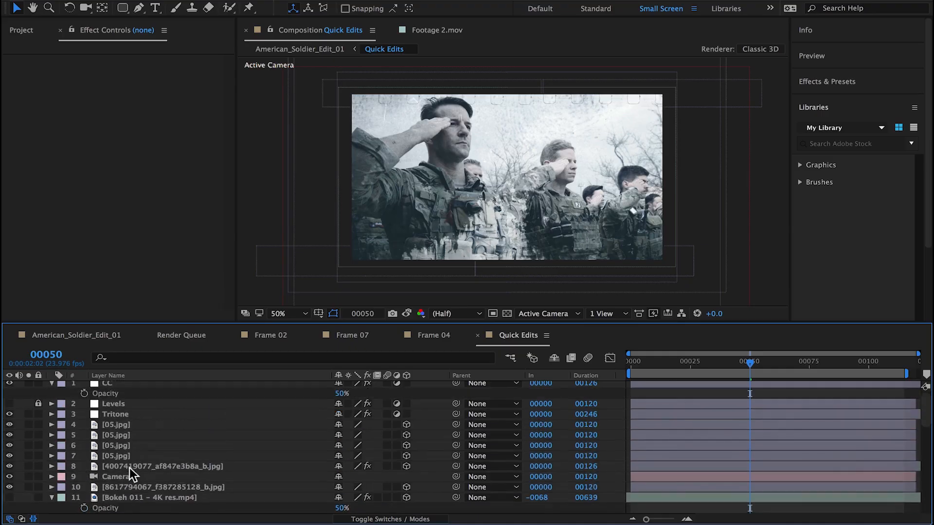
{"action": "left_click", "coordinate": [127, 475]}
{"action": "key", "text": "p"}
Pull Camera 1 back at frame 0 to Position 960.0, 540.0, -1922.7 and check the move across the Quick Edits timeline.
{"action": "left_click", "coordinate": [871, 362]}
{"action": "left_click", "coordinate": [901, 362]}
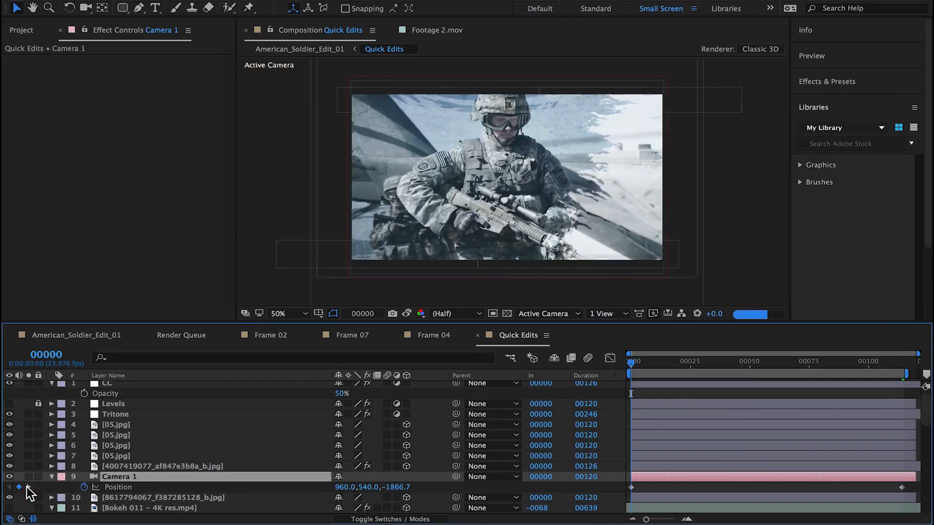
{"action": "key", "text": "c"}
{"action": "mouse_move", "coordinate": [515, 201]}
{"action": "left_mouse_down"}
{"action": "mouse_move", "coordinate": [500, 191]}
{"action": "mouse_move", "coordinate": [519, 189]}
{"action": "left_mouse_up"}
{"action": "left_click", "coordinate": [626, 363]}
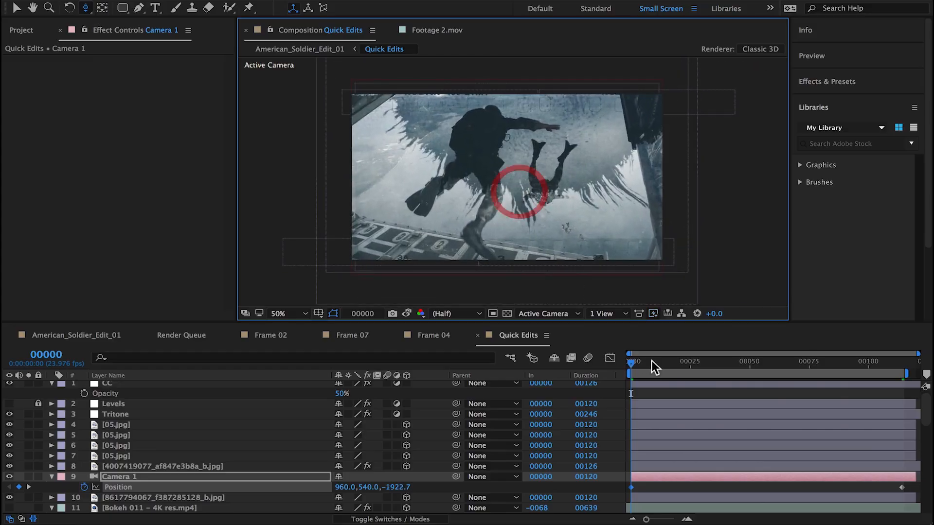
{"action": "left_click_drag", "start_coordinate": [653, 363], "coordinate": [870, 364]}
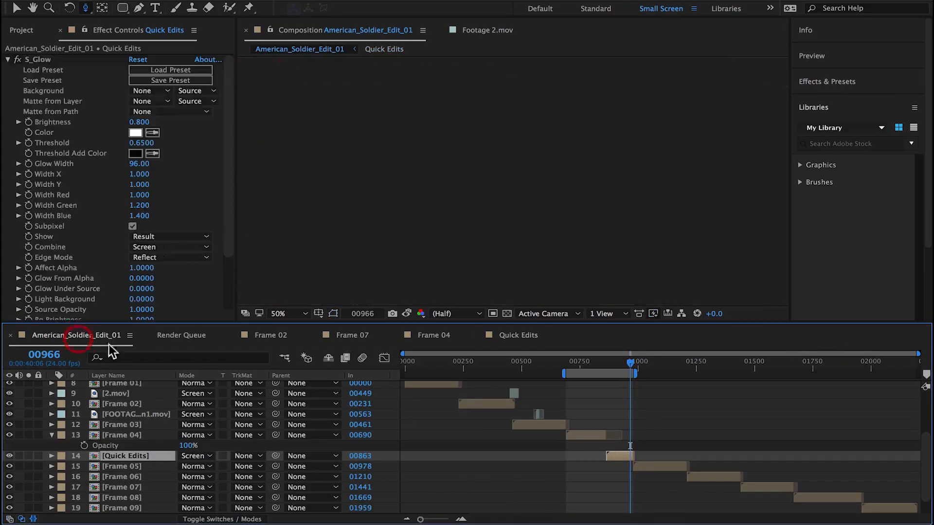
{"action": "left_click", "coordinate": [662, 366]}
{"action": "double_click", "coordinate": [669, 430]}
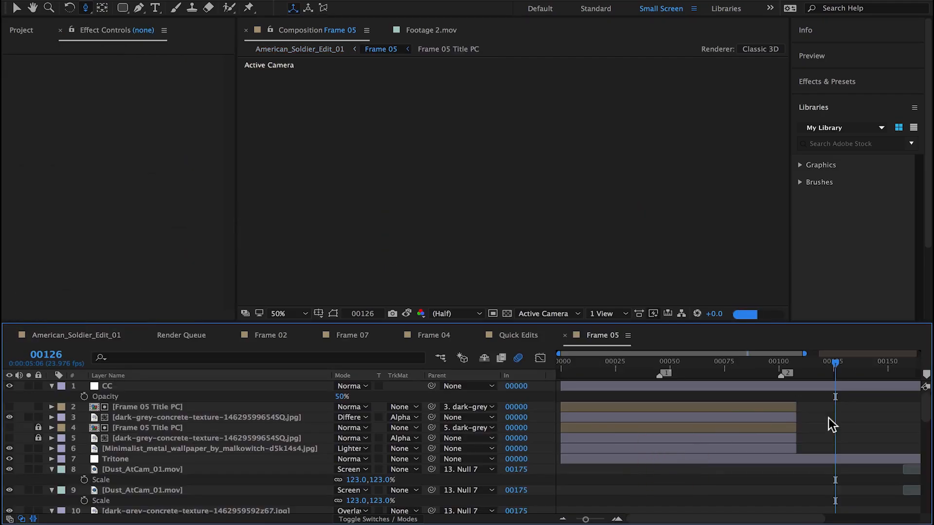
{"action": "left_click_drag", "start_coordinate": [844, 363], "coordinate": [657, 364]}
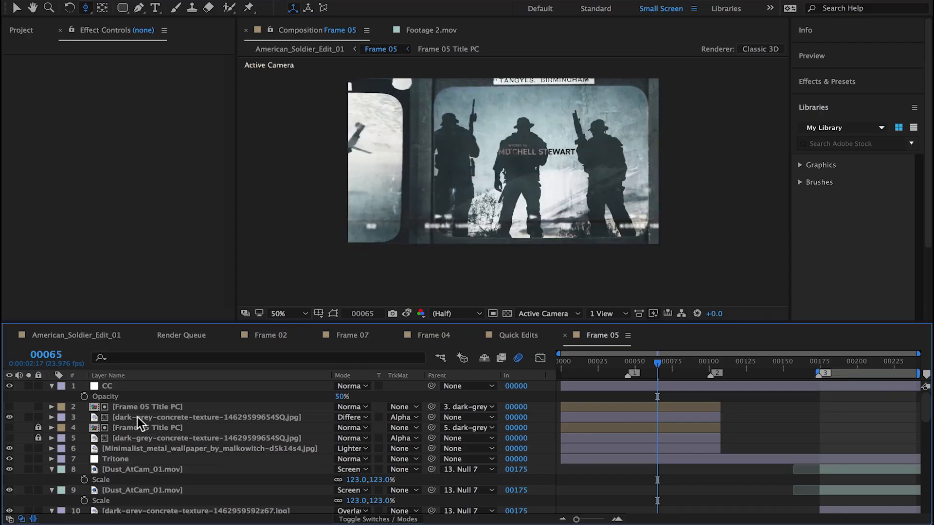
{"action": "left_click", "coordinate": [137, 416]}
{"action": "left_click", "coordinate": [347, 416]}
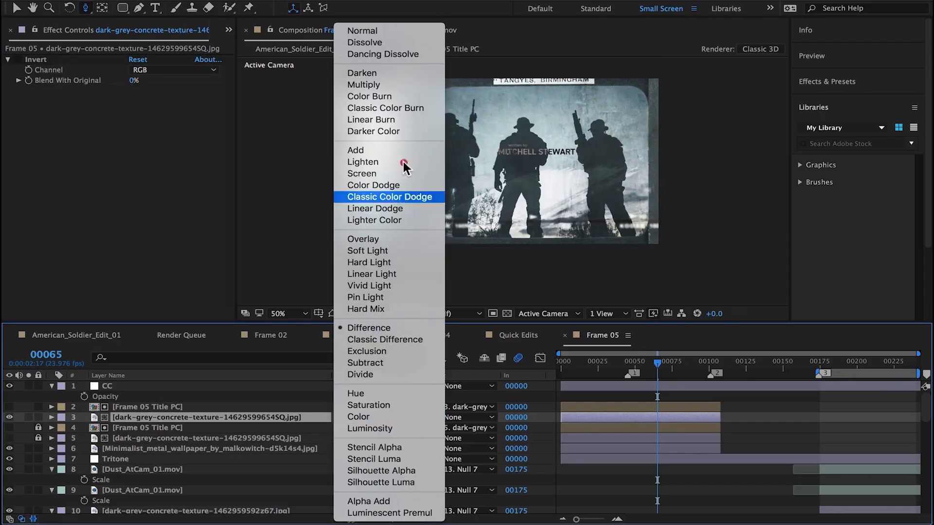
{"action": "left_click", "coordinate": [398, 85]}
{"action": "left_click", "coordinate": [362, 417]}
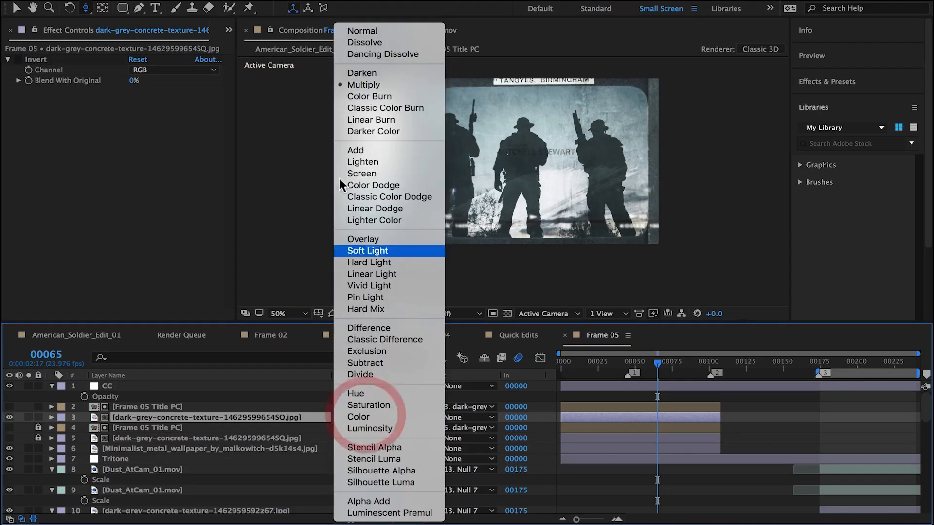
{"action": "left_click", "coordinate": [367, 28]}
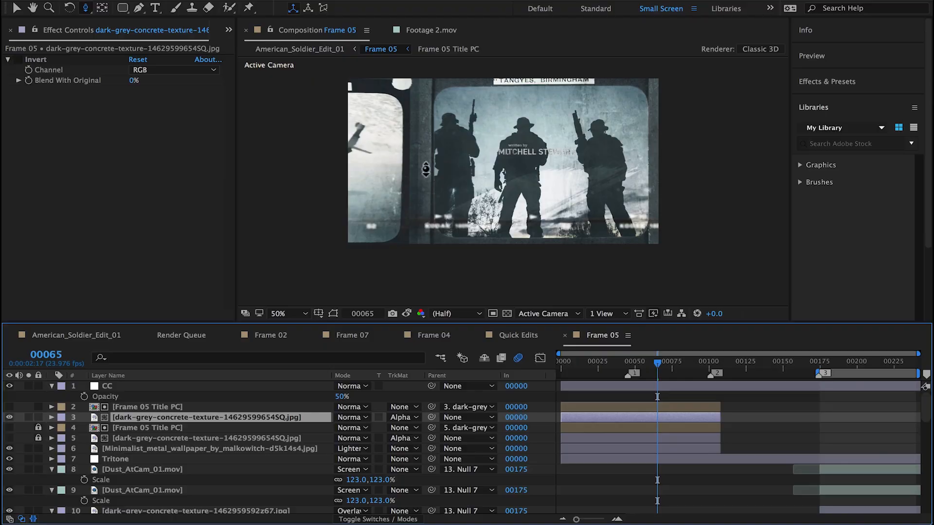
Collapse the CC layer and try the Invert effect on the visible dark-grey concrete texture layer of the Frame 05 title.
{"action": "left_click", "coordinate": [54, 386]}
{"action": "left_click", "coordinate": [129, 399]}
{"action": "left_click", "coordinate": [130, 409], "text": "shift"}
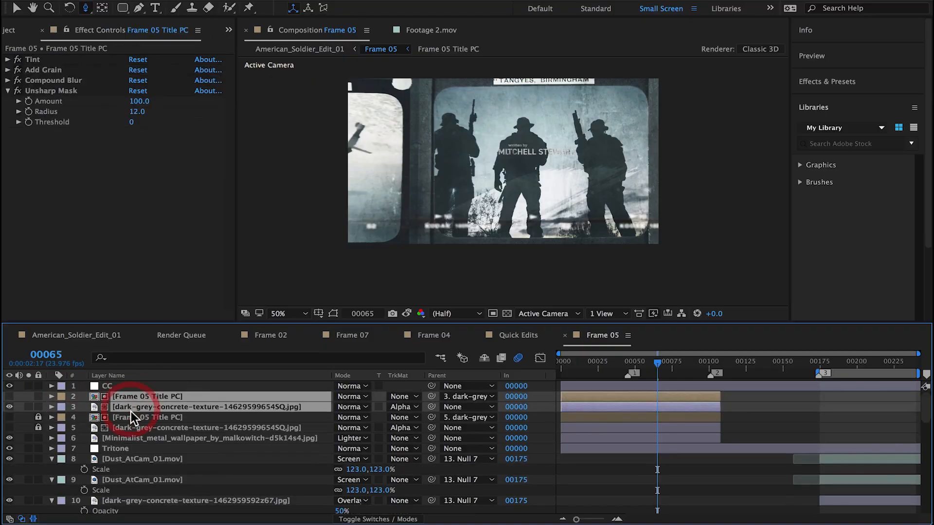
{"action": "left_click", "coordinate": [117, 388]}
{"action": "left_click", "coordinate": [125, 408]}
{"action": "left_click", "coordinate": [18, 60]}
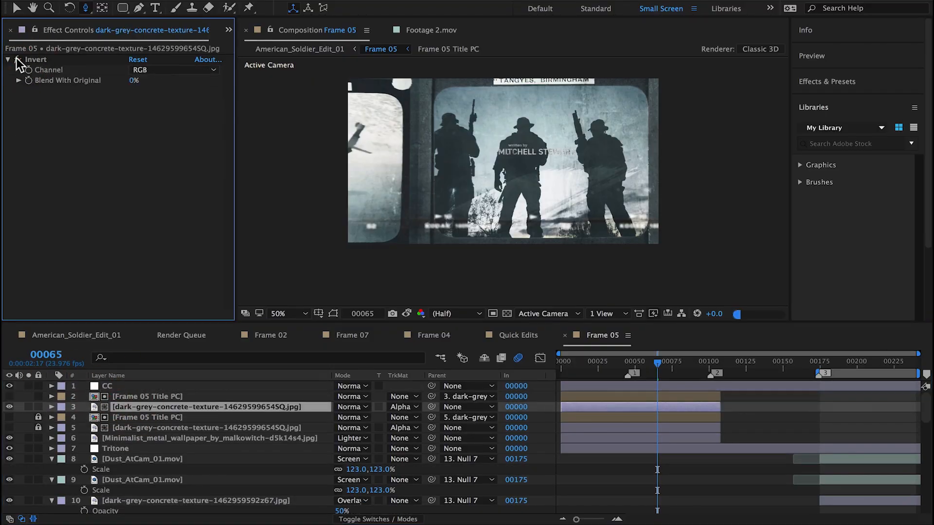
{"action": "left_click", "coordinate": [18, 60]}
Check frame 1044 in American_Soldier_Edit_01 and set the work area to span the Quick Edits and Frame 05 clips.
{"action": "left_click", "coordinate": [70, 336]}
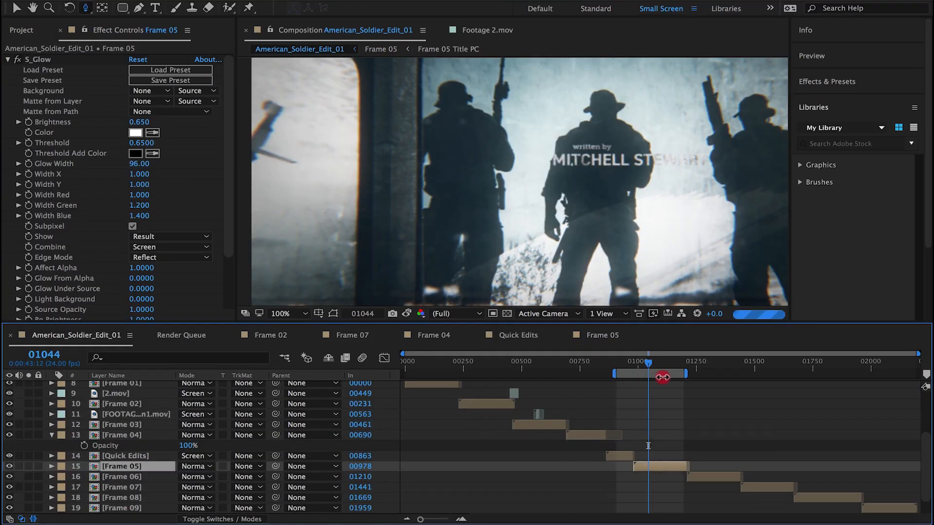
{"action": "mouse_move", "coordinate": [612, 373]}
{"action": "left_mouse_down"}
{"action": "mouse_move", "coordinate": [662, 374]}
{"action": "mouse_move", "coordinate": [604, 374]}
{"action": "left_mouse_up"}
{"action": "left_click_drag", "start_coordinate": [686, 374], "coordinate": [689, 374]}
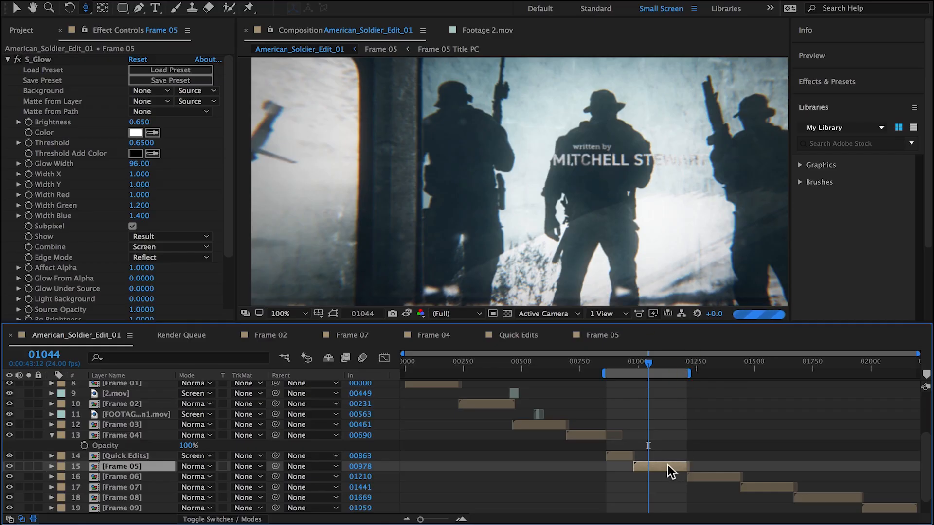
{"action": "scroll", "coordinate": [657, 281], "scroll_direction": "down", "scroll_amount": 2}
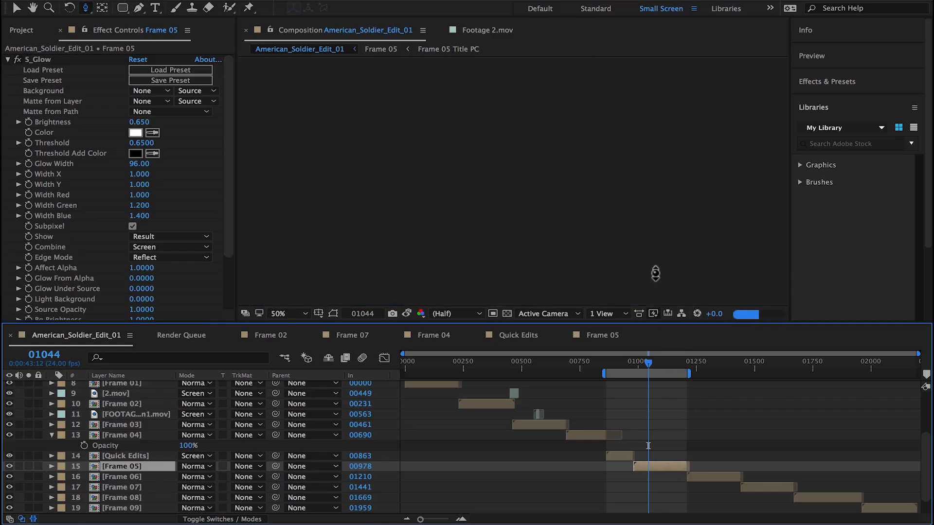
{"action": "double_click", "coordinate": [663, 469]}
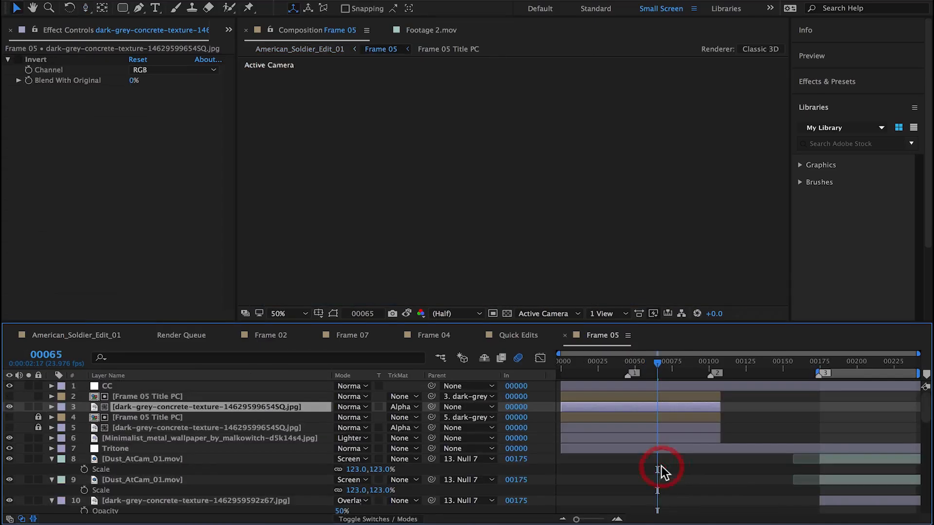
{"action": "left_click", "coordinate": [131, 396]}
{"action": "left_click", "coordinate": [133, 407]}
{"action": "left_click", "coordinate": [18, 59]}
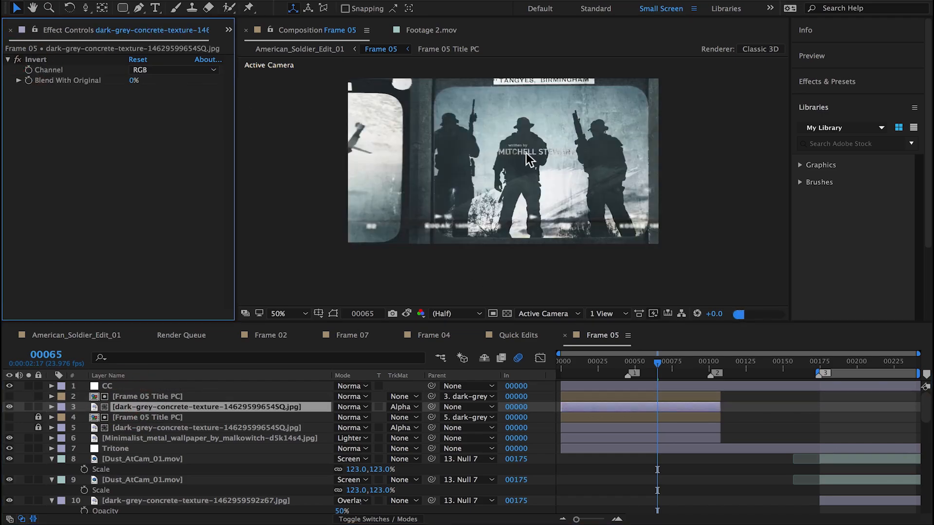
Show the concrete texture layer's mask path, adjust the mask near the title, and return to American_Soldier_Edit_01.
{"action": "left_click", "coordinate": [333, 313]}
{"action": "left_click_drag", "start_coordinate": [561, 141], "coordinate": [552, 99]}
{"action": "left_click", "coordinate": [75, 335]}
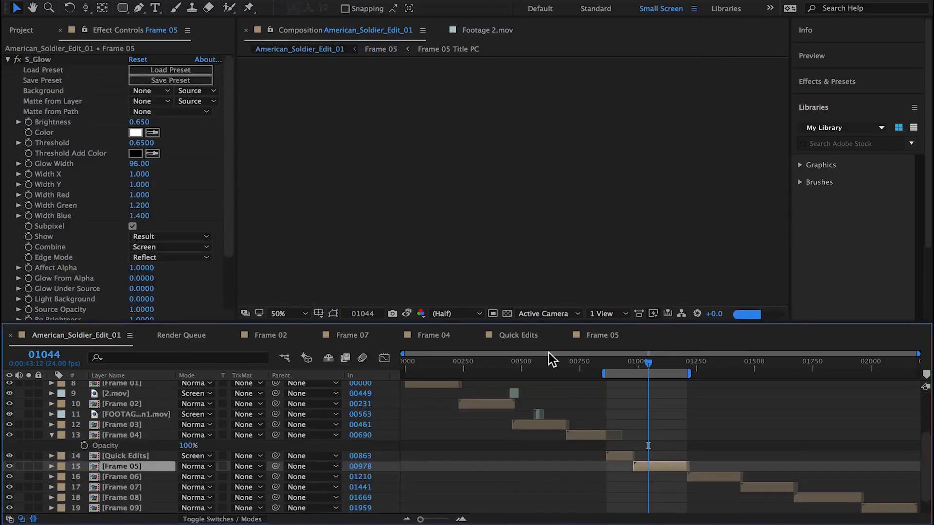